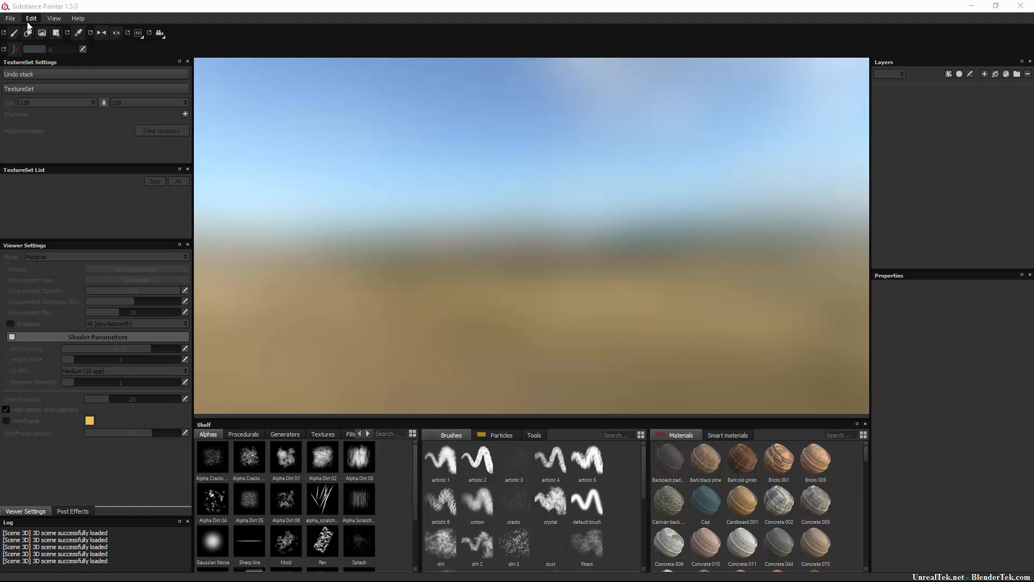
Create a new project from the mesh GasPump_TutorialVersion.fbx with DirectX normal map format and 1024 document resolution.
click(11, 18)
click(18, 31)
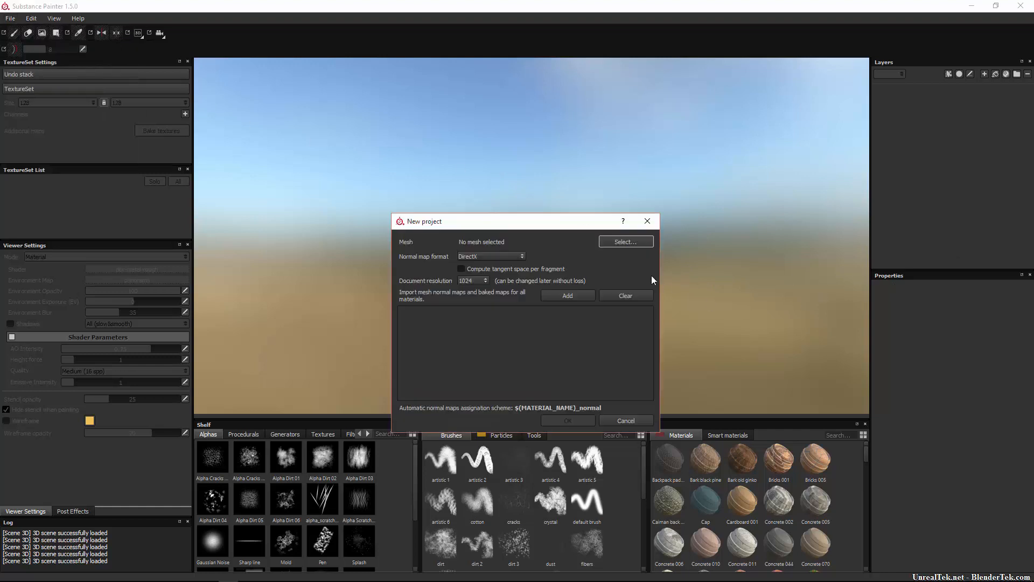
click(622, 242)
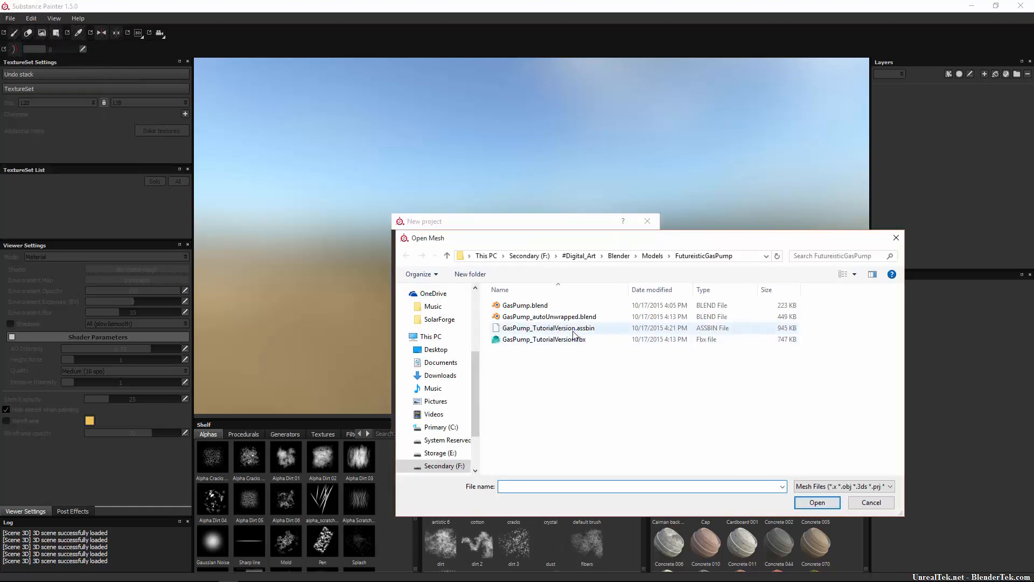
double_click(541, 339)
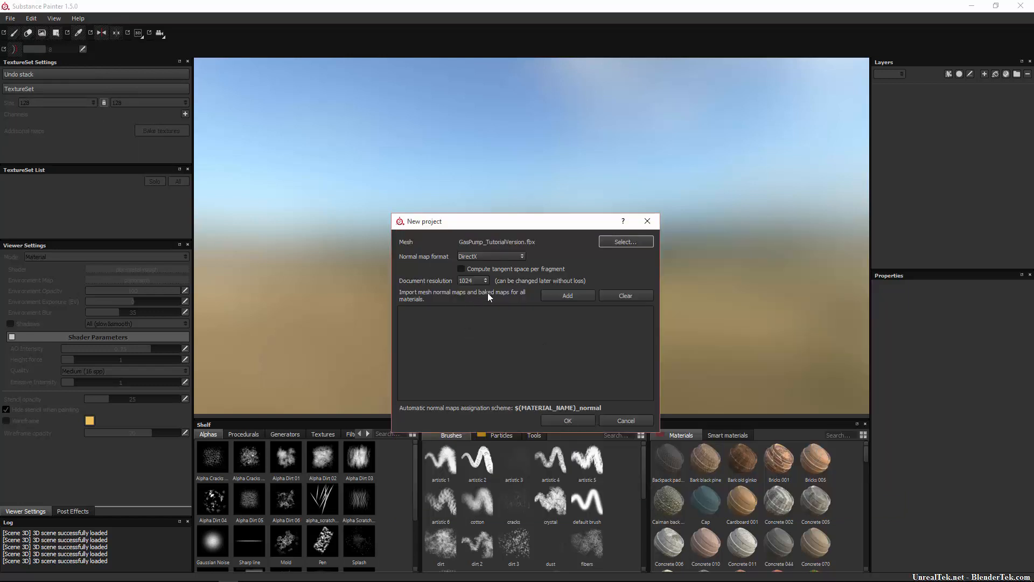
click(488, 254)
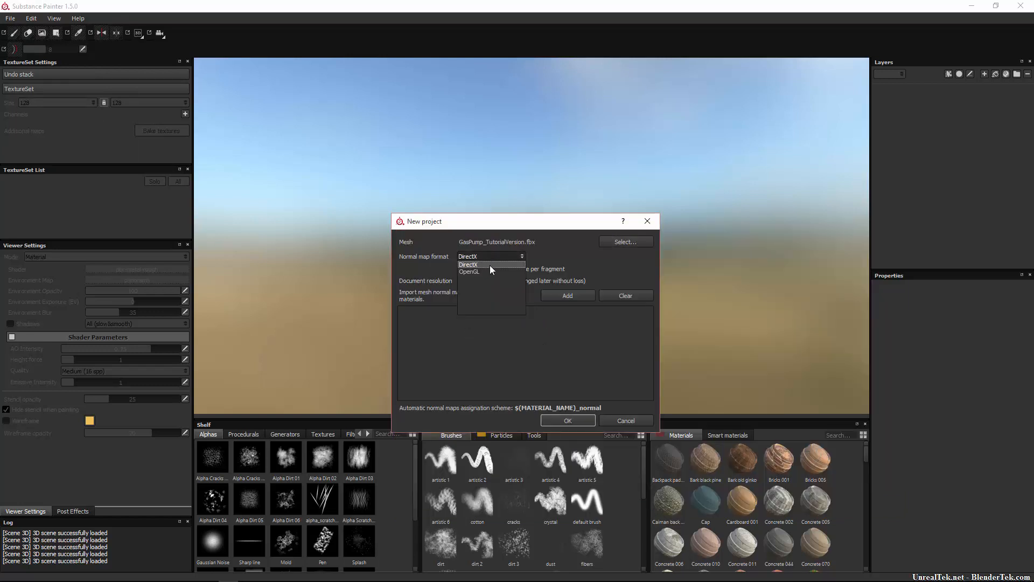
click(490, 265)
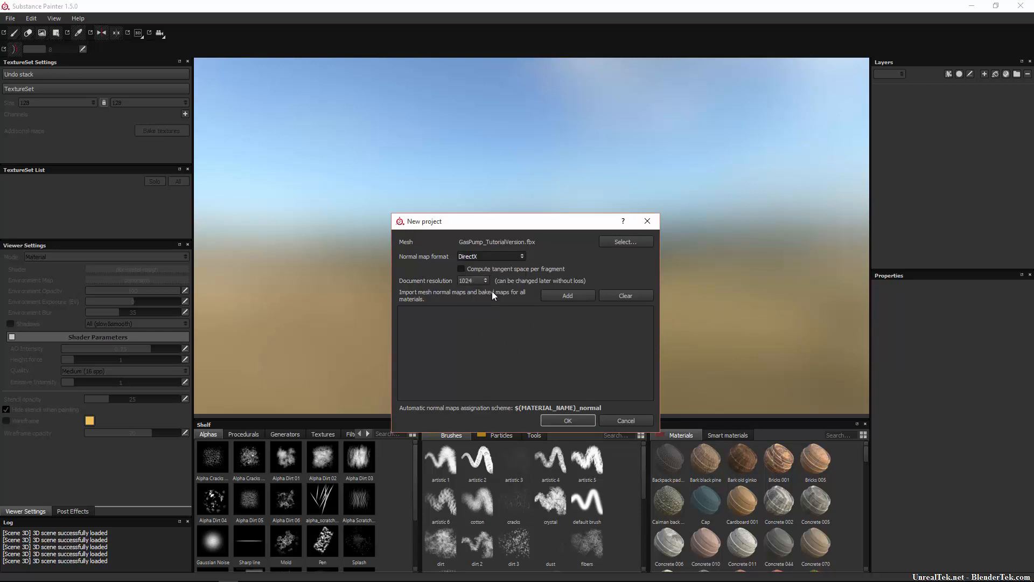
click(485, 280)
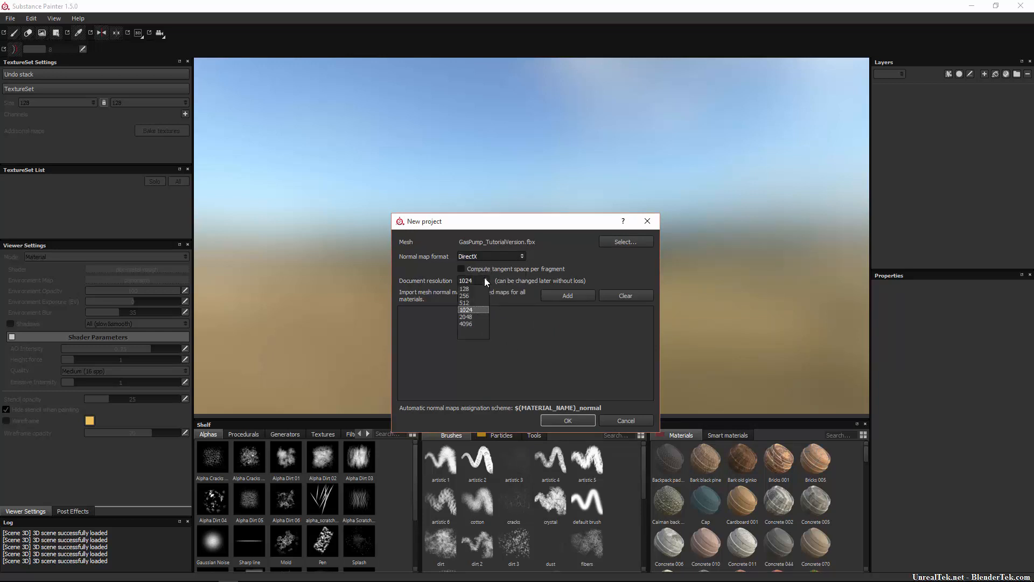
click(485, 278)
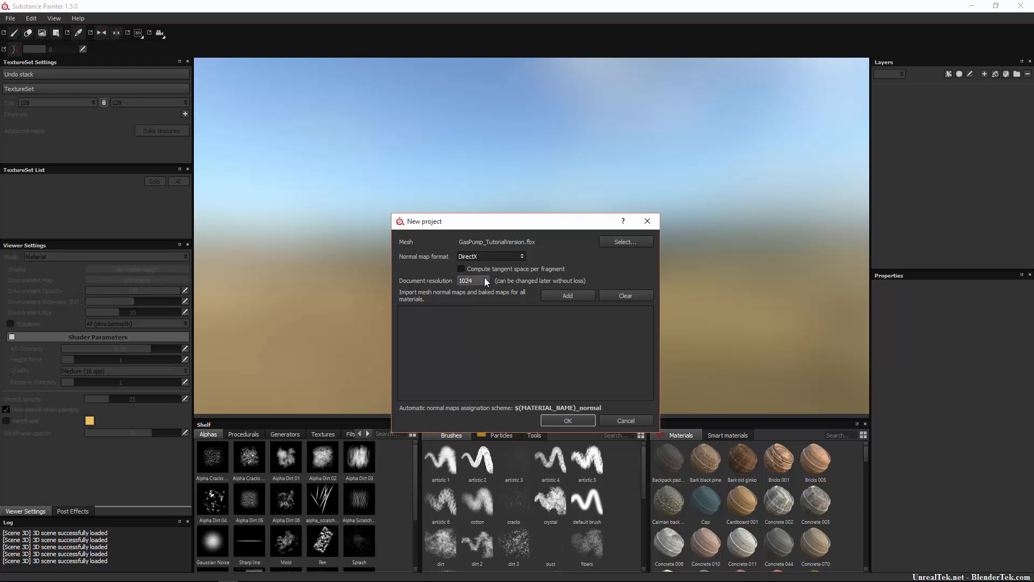
click(550, 420)
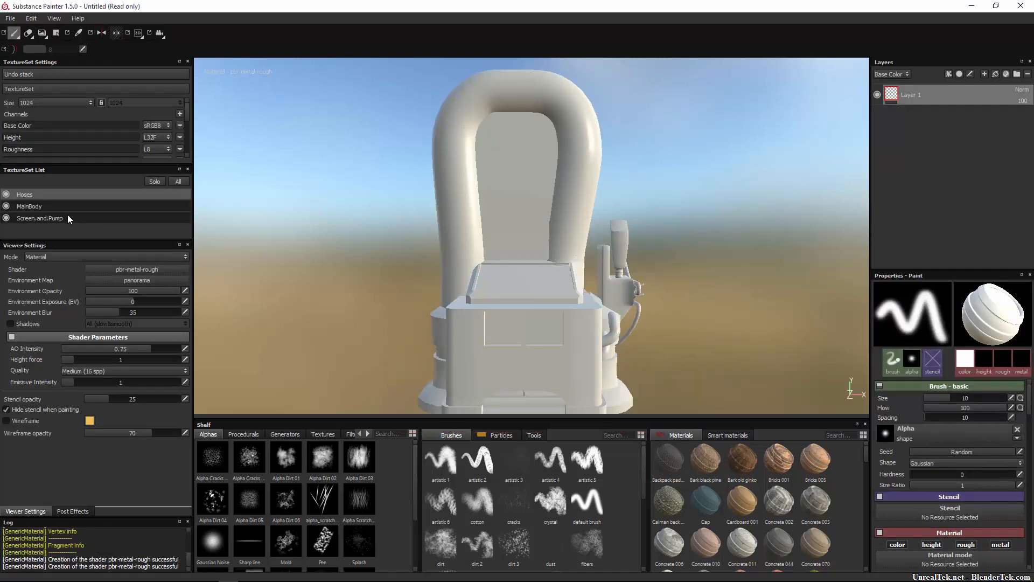
Turn on solo display and view the MainBody, Screen.and.Pump and Hoses texture sets individually, ending on Hoses.
click(60, 206)
click(60, 216)
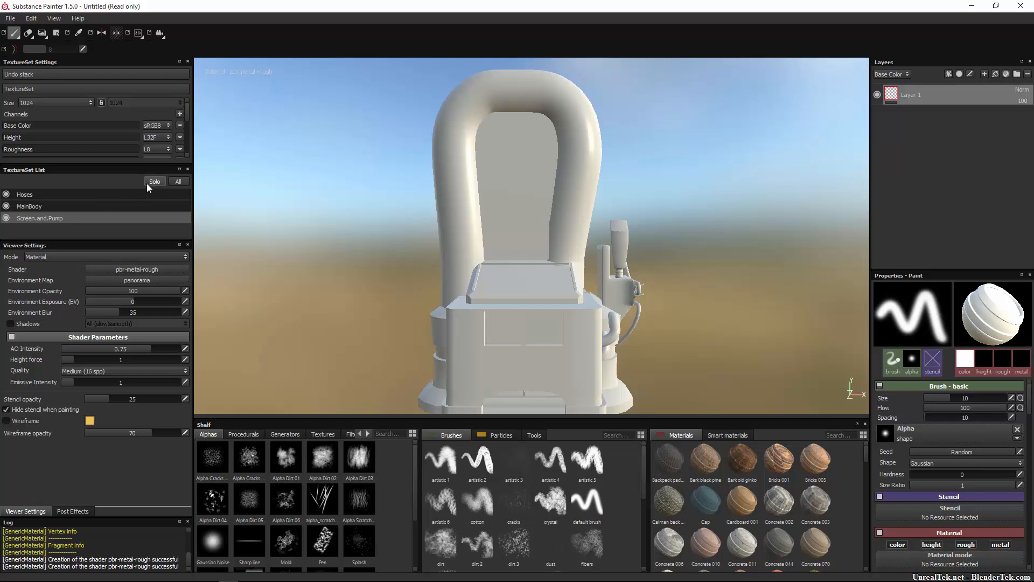
click(154, 181)
click(53, 206)
click(54, 217)
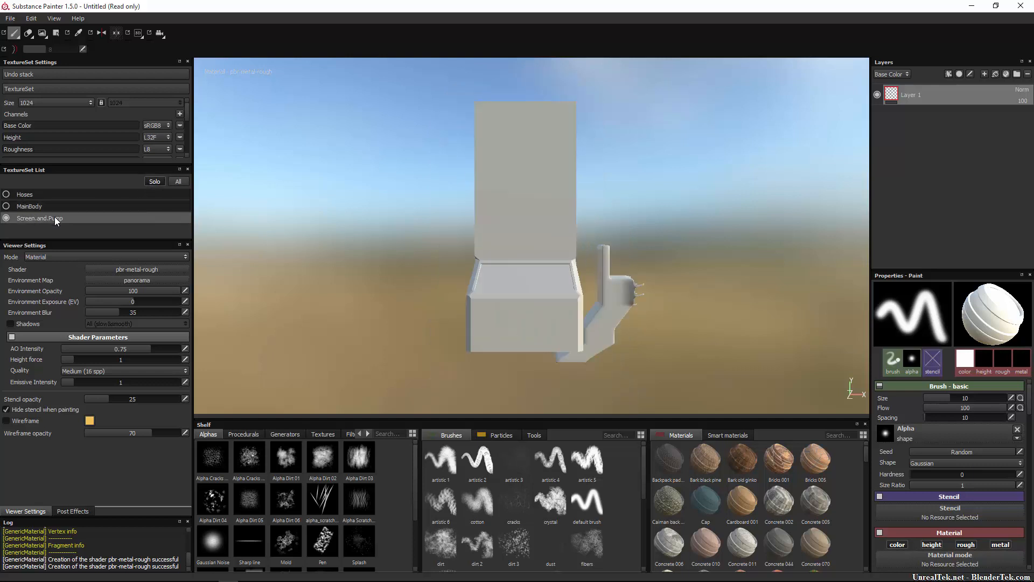
click(53, 206)
click(50, 195)
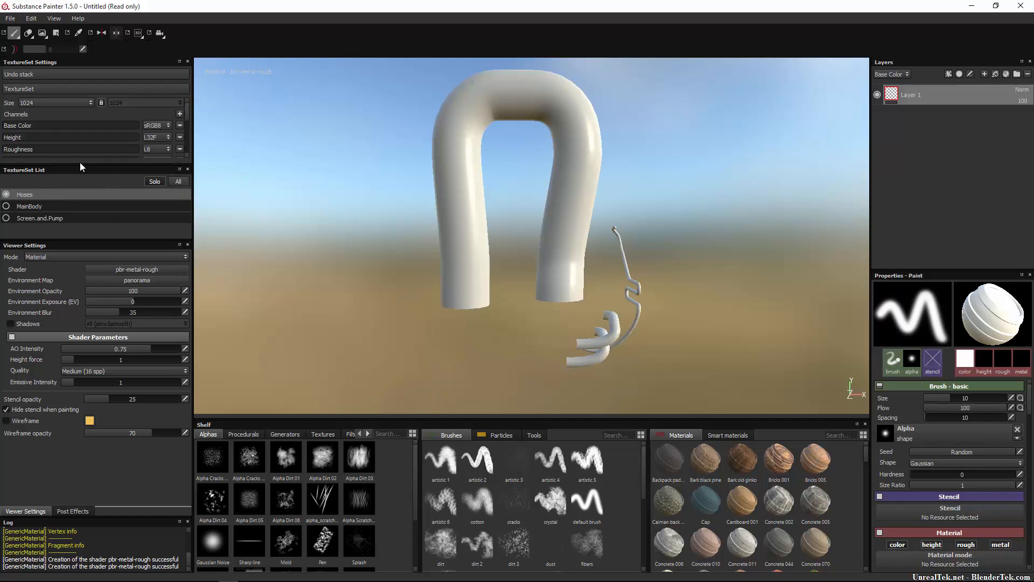
Enlarge the texture set settings area and add an Emissive channel to the Hoses texture set.
drag(80, 167, 99, 274)
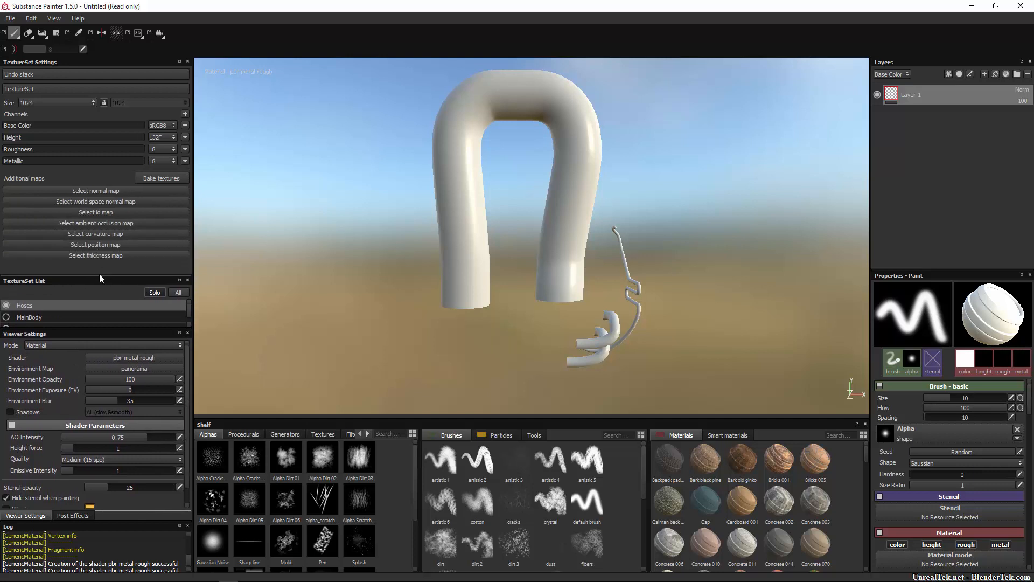
click(185, 113)
click(208, 165)
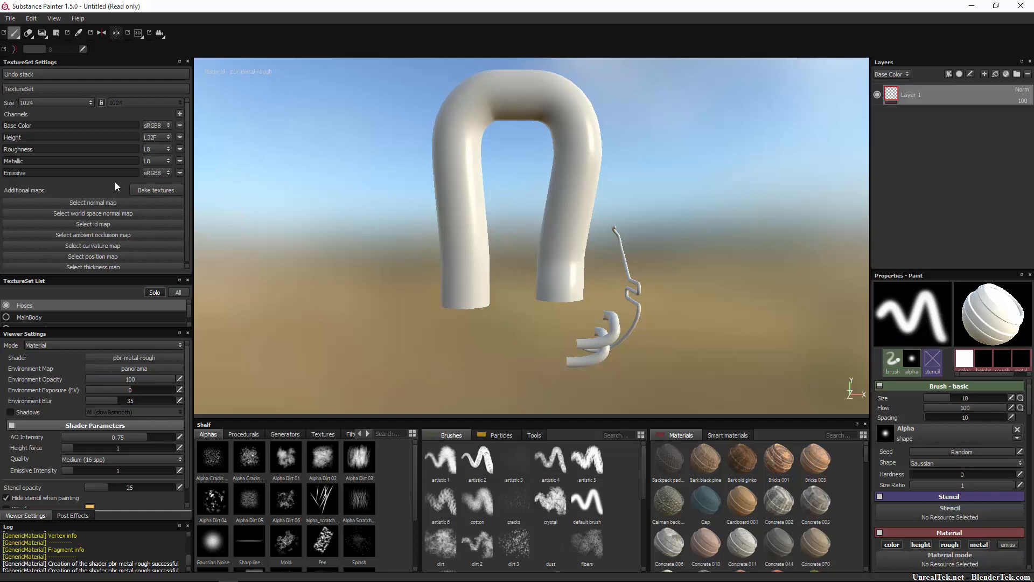
Configure the Hoses bake with an output size of 2048x2048 and a dilation width of 2.
click(156, 191)
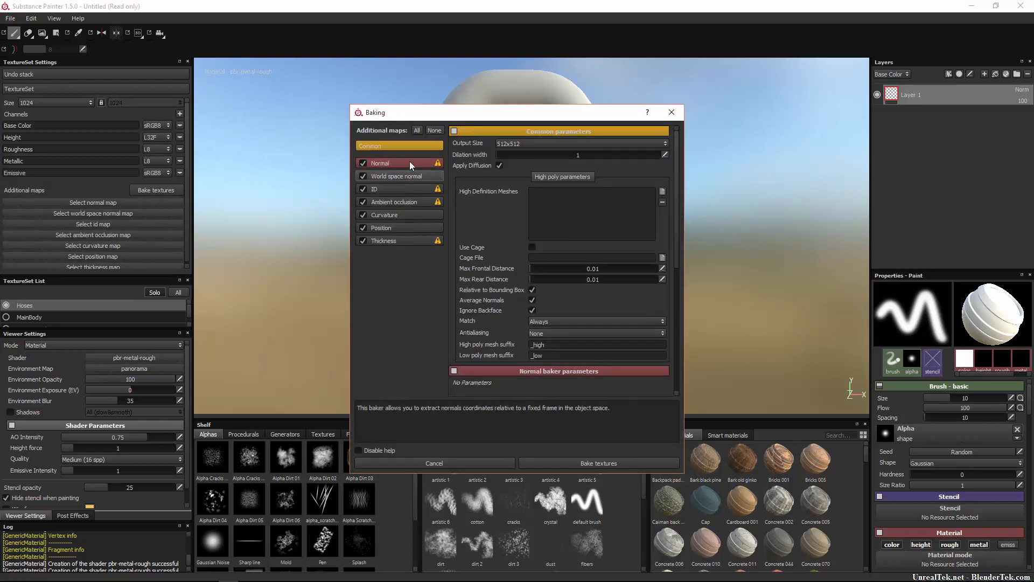
click(562, 145)
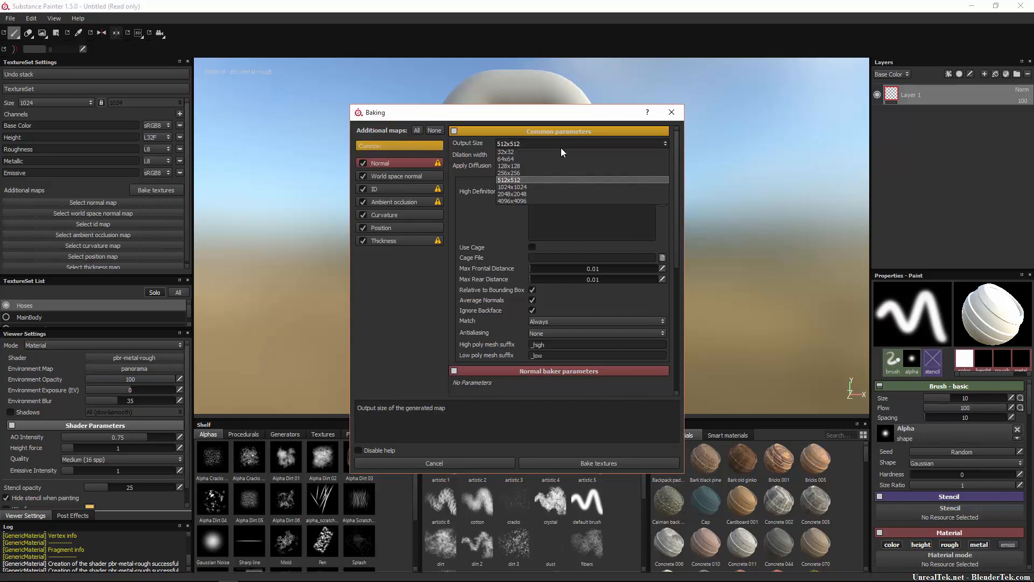
click(555, 187)
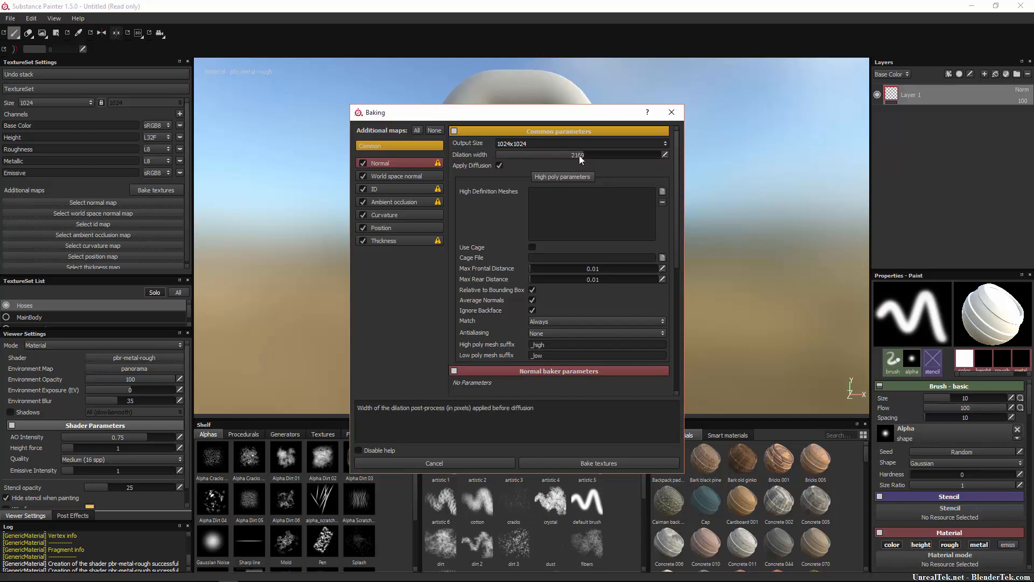
click(664, 155)
text(2)
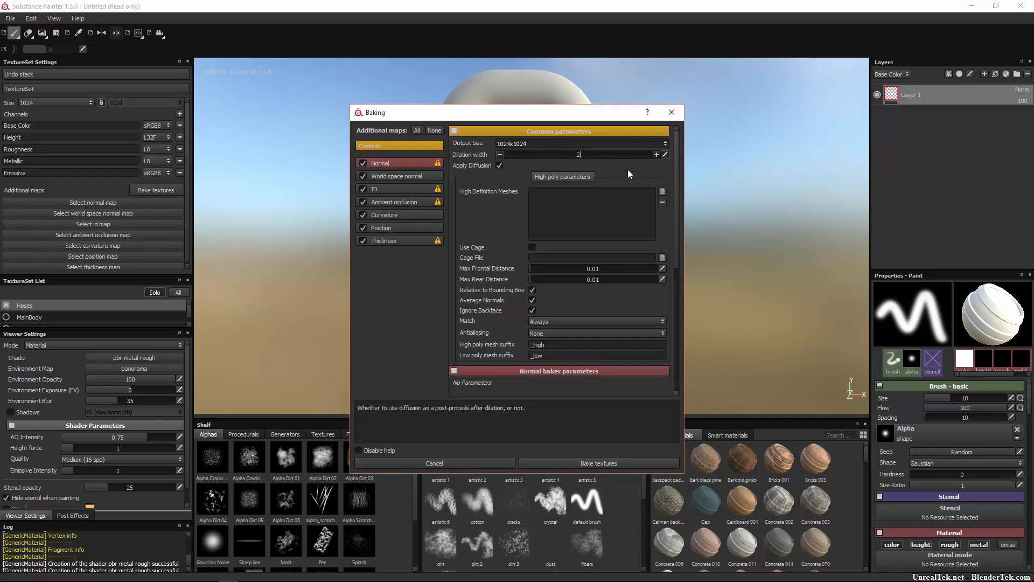
key(Return)
click(579, 144)
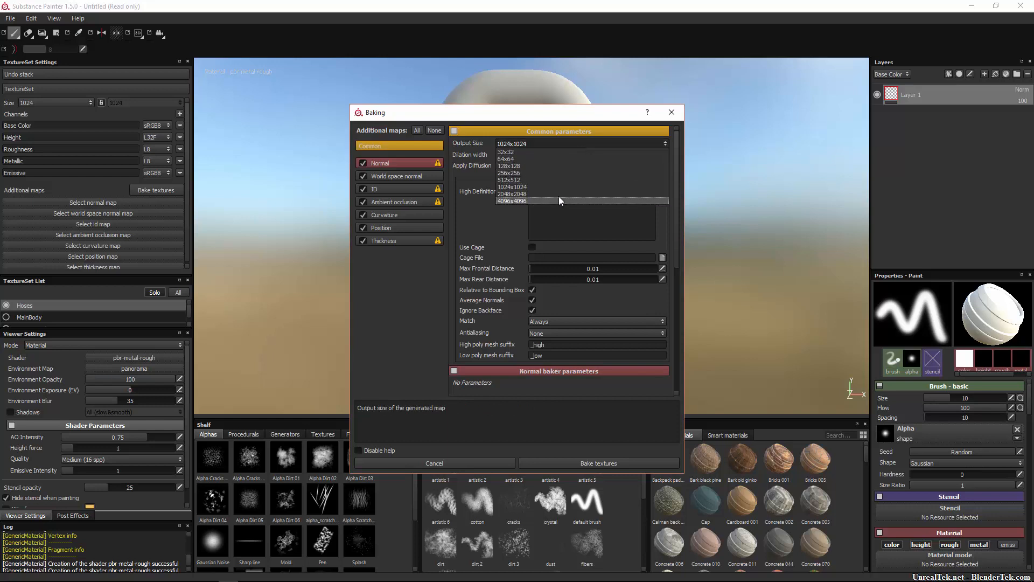
click(558, 194)
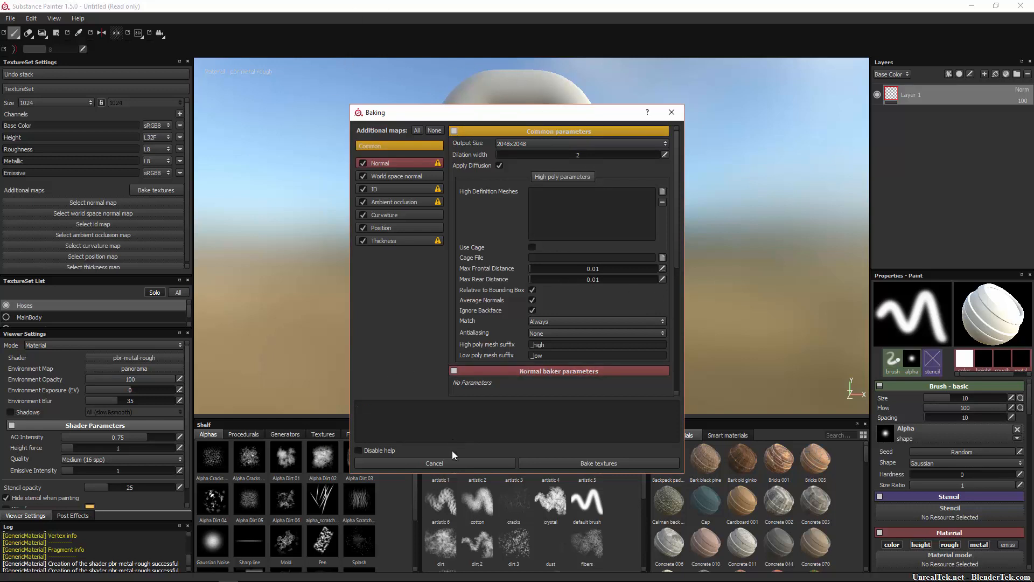
Bake all additional maps for the Hoses texture set and show the baked textures in the shelf.
click(579, 461)
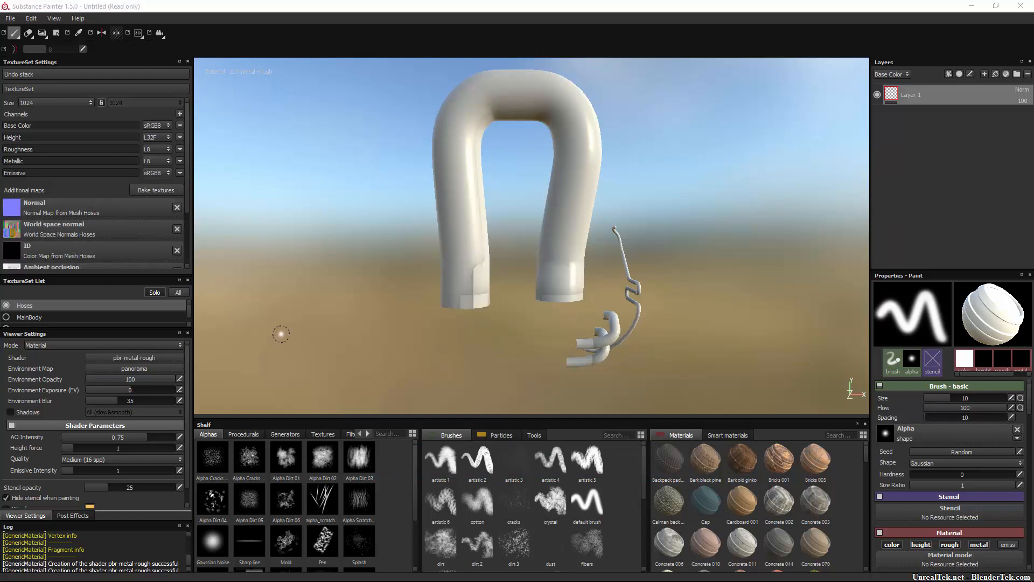
scroll(64, 205, down, 3)
scroll(62, 197, up, 3)
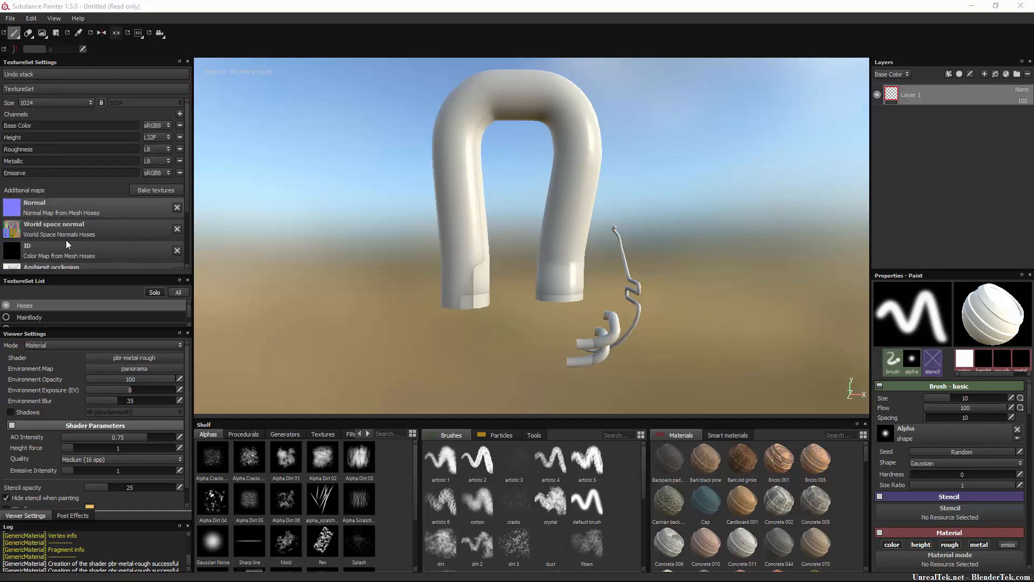
click(244, 435)
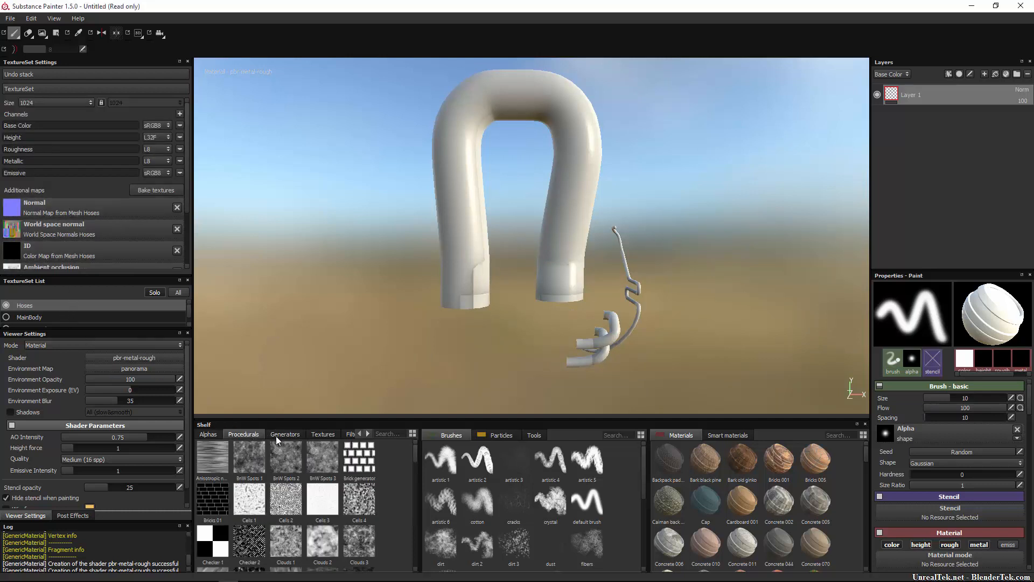
click(319, 434)
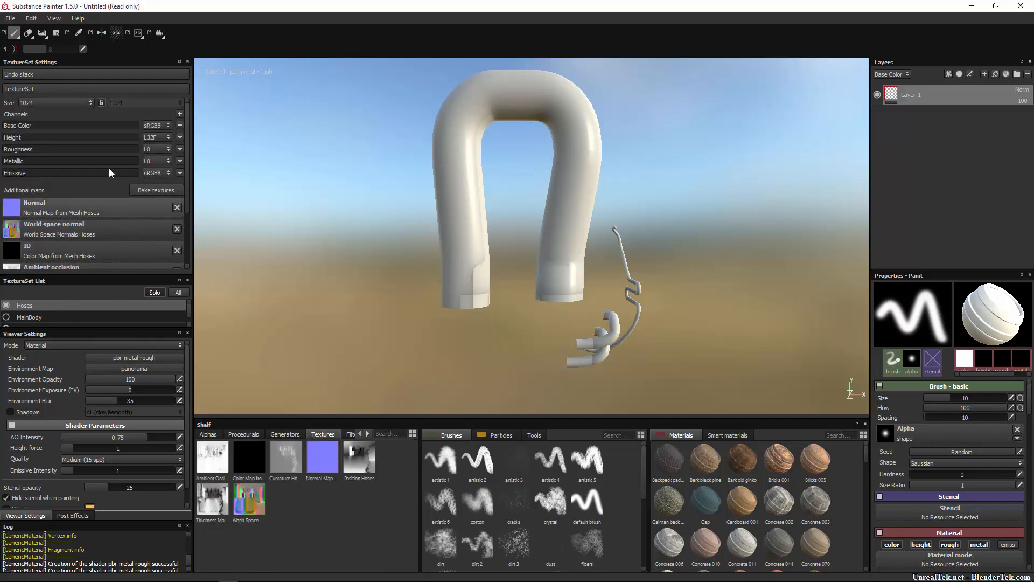
scroll(111, 173, down, 3)
click(40, 318)
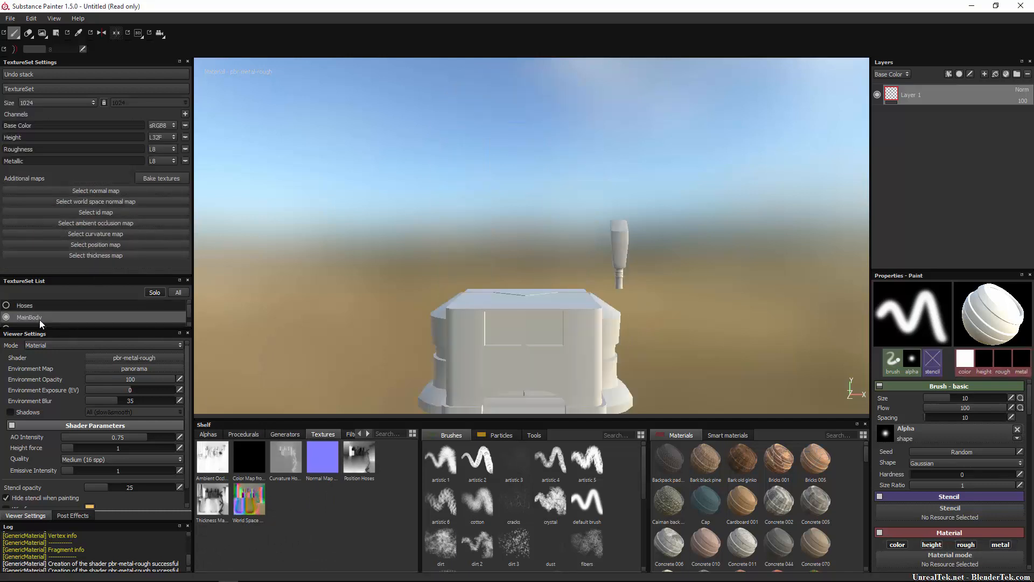
click(164, 178)
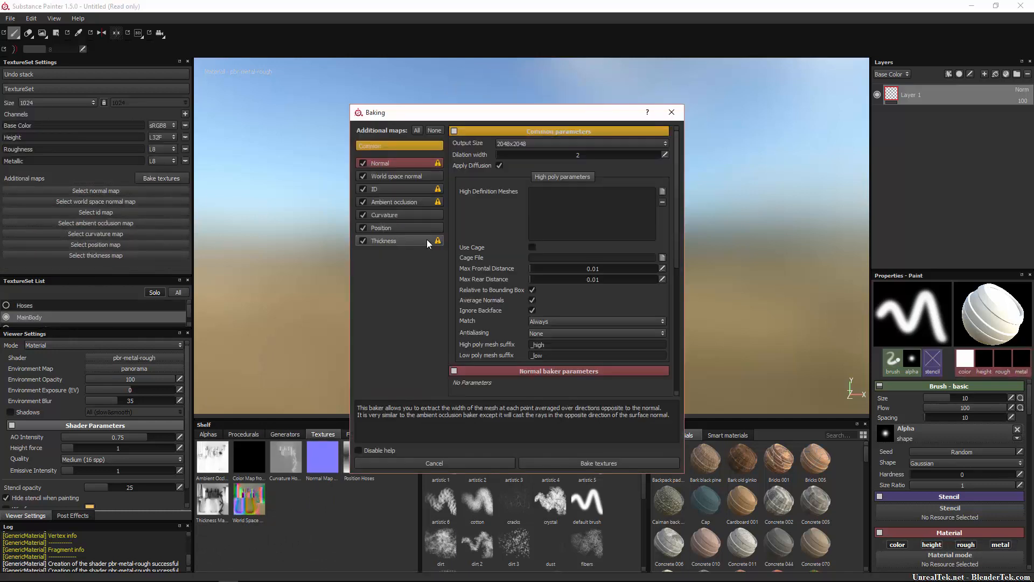
click(671, 112)
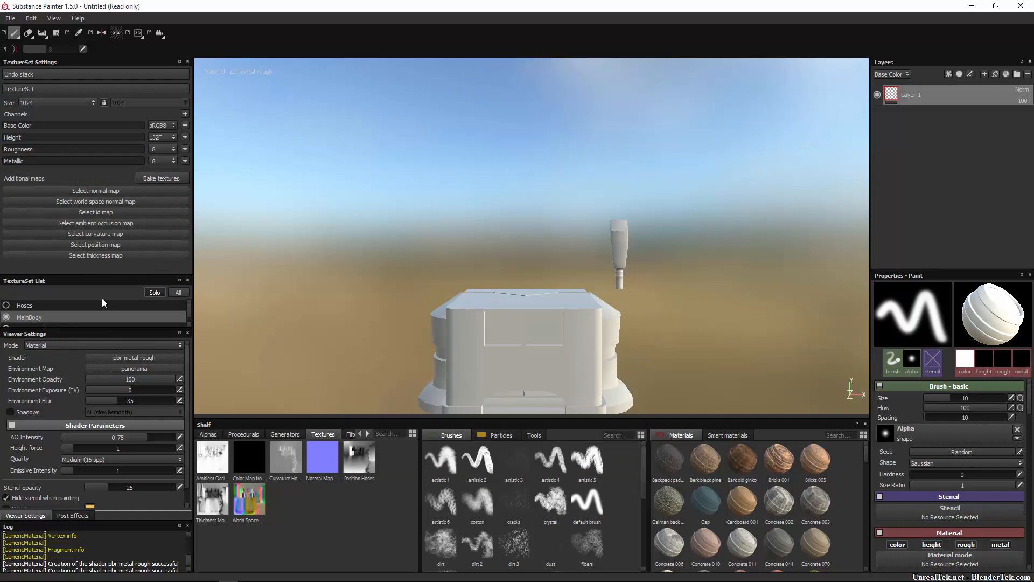
click(83, 305)
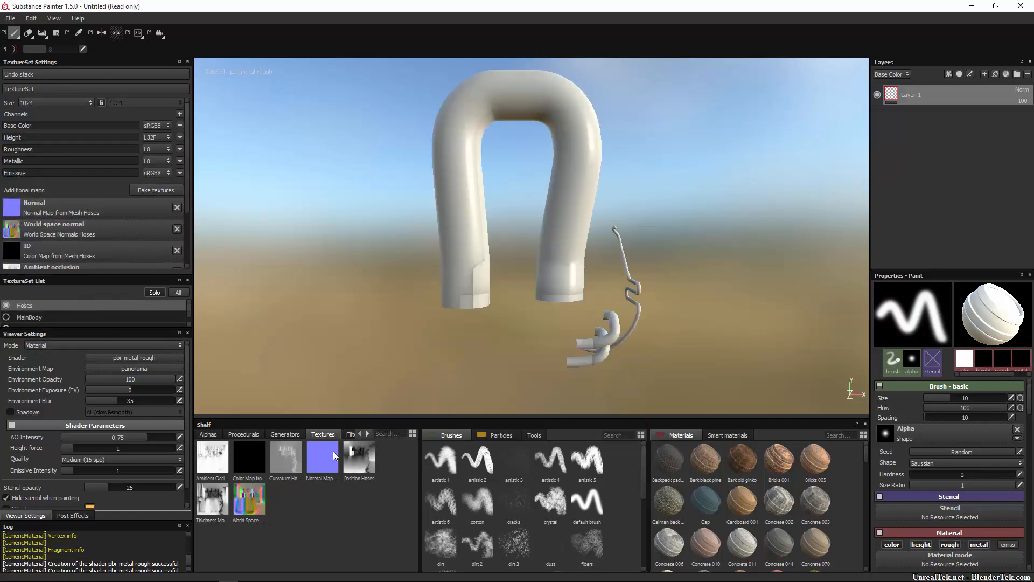
Rebake the Hoses maps using GasPump_TutorialVersion.fbx as the high definition mesh.
click(163, 190)
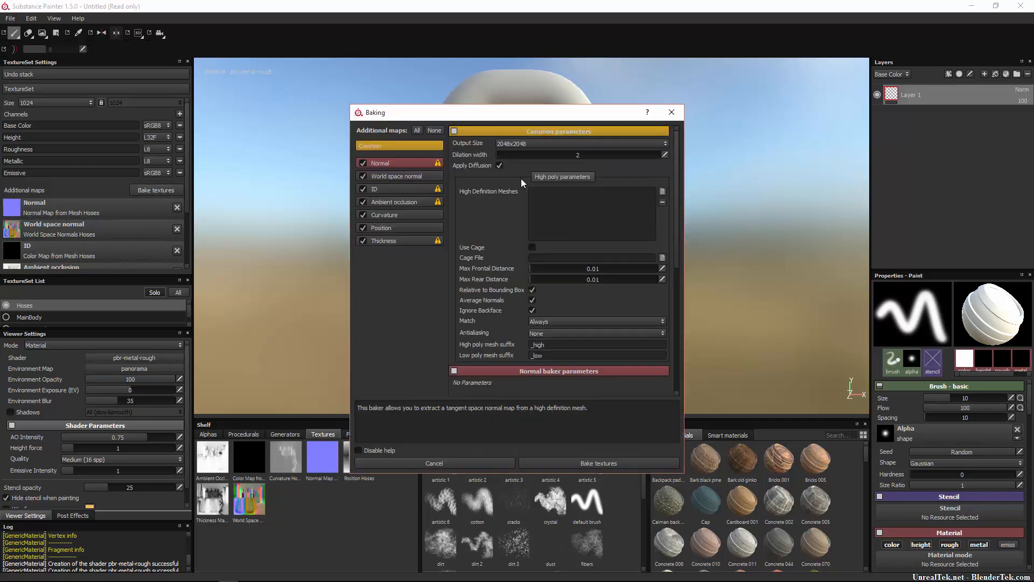
click(663, 191)
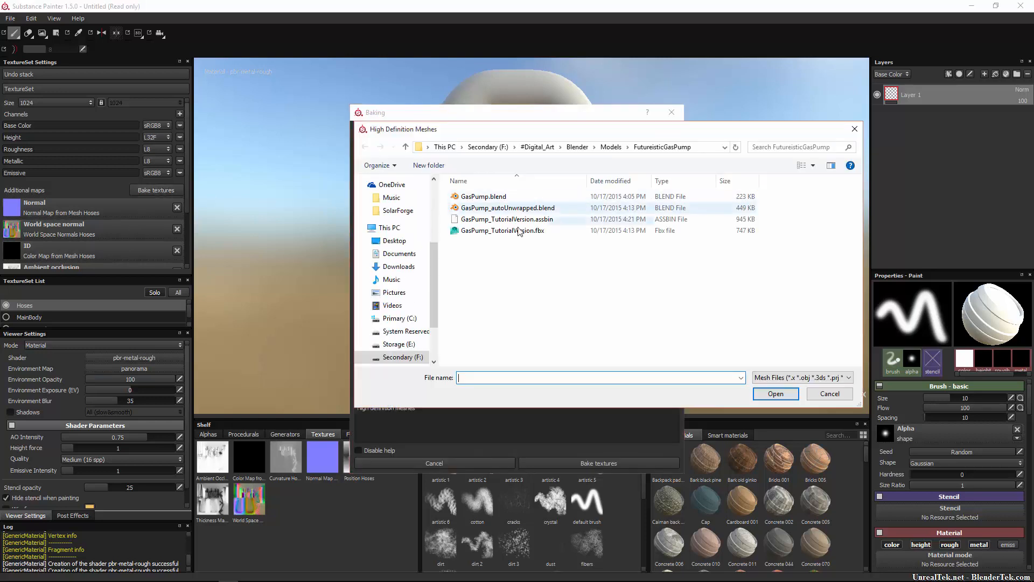
double_click(513, 232)
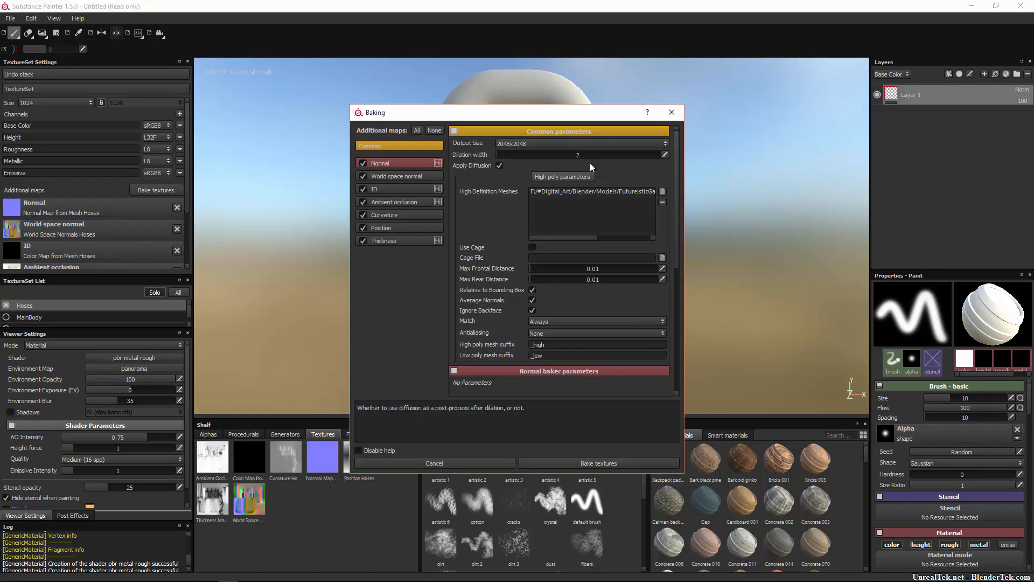
click(586, 463)
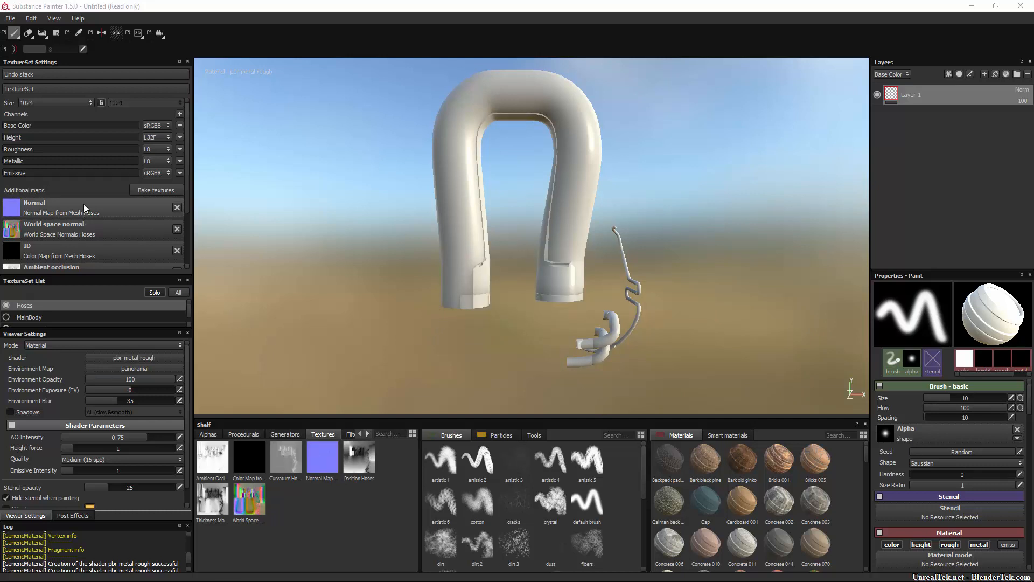
Bake all additional maps for the MainBody texture set with the existing bake settings.
click(41, 317)
click(161, 178)
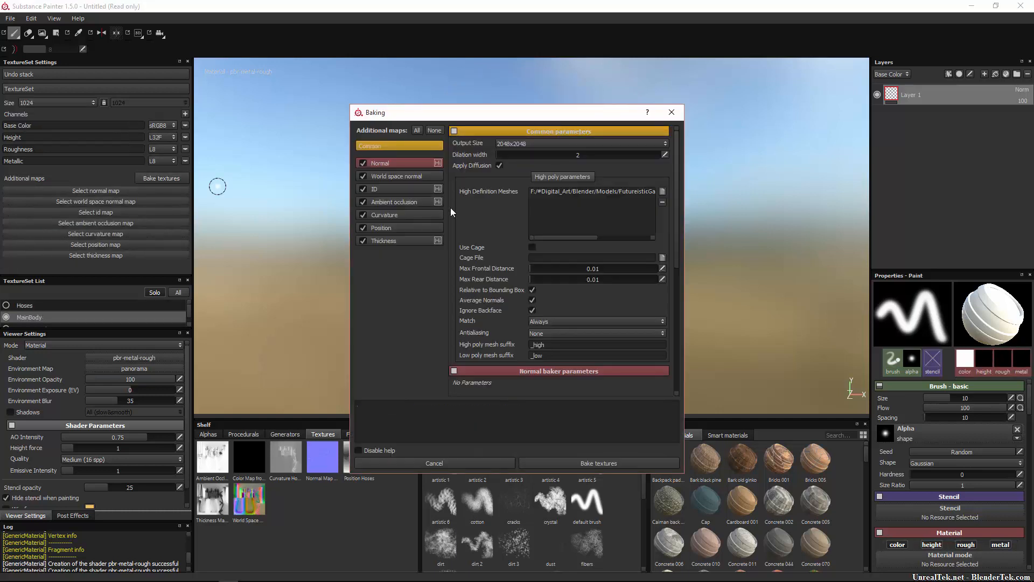
click(574, 462)
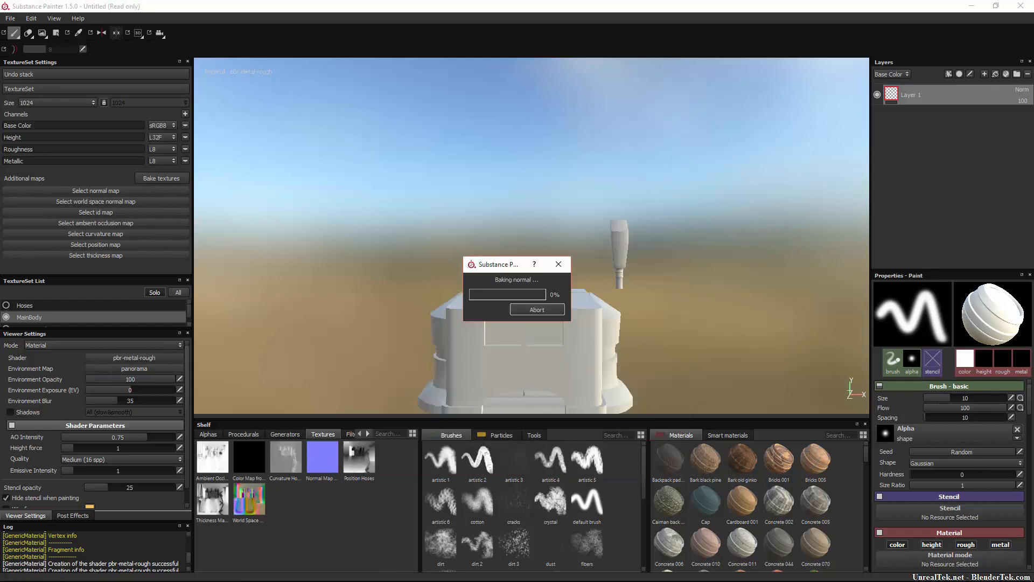
Bake all additional maps for the Screen.and.Pump texture set with the existing bake settings.
scroll(78, 312, down, 1)
click(68, 319)
click(150, 180)
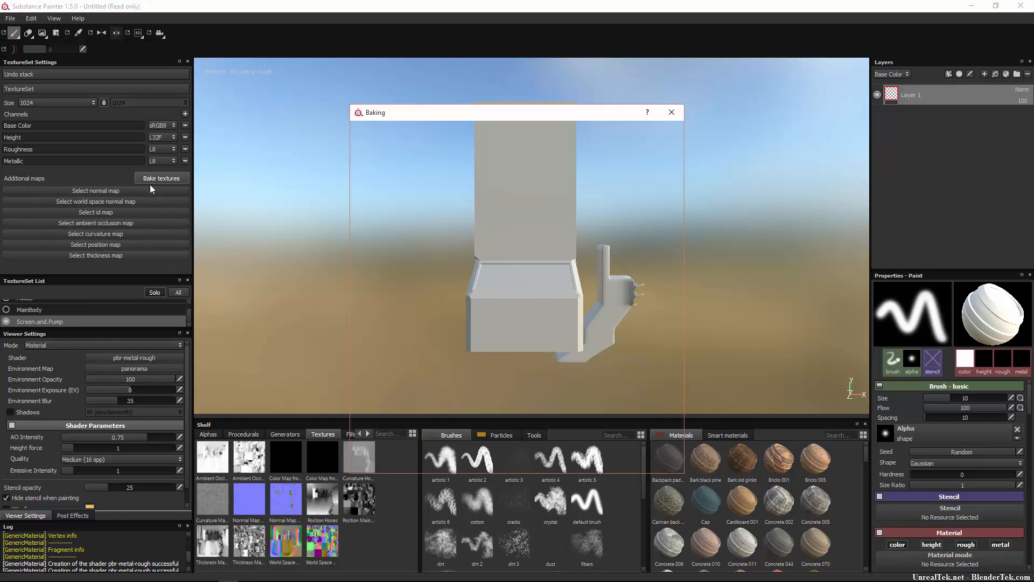
click(568, 464)
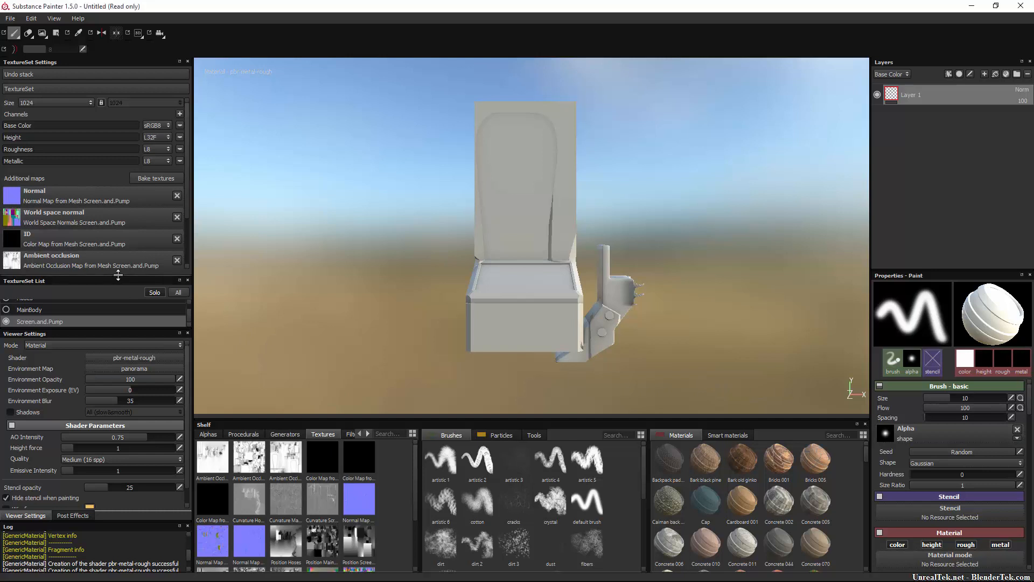
Enlarge the texture set list to reveal all its entries and make MainBody the active texture set.
drag(120, 275, 106, 201)
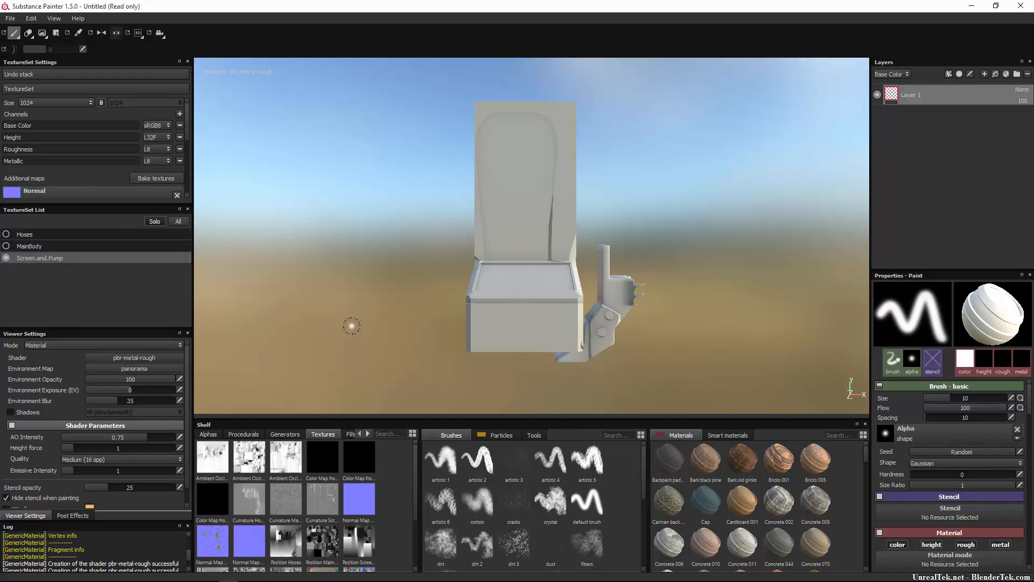
click(66, 246)
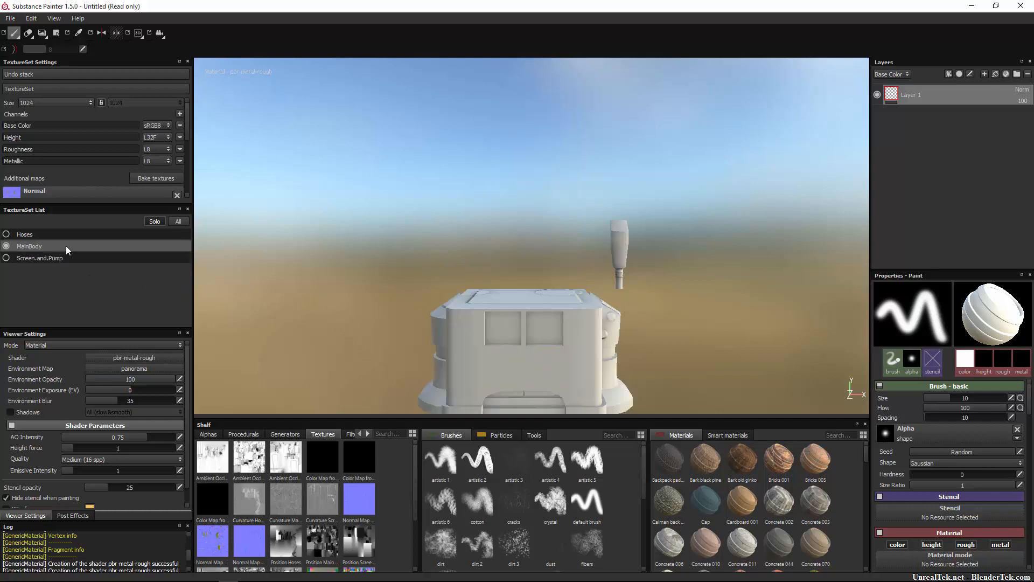
alt+drag(715, 333, 625, 348)
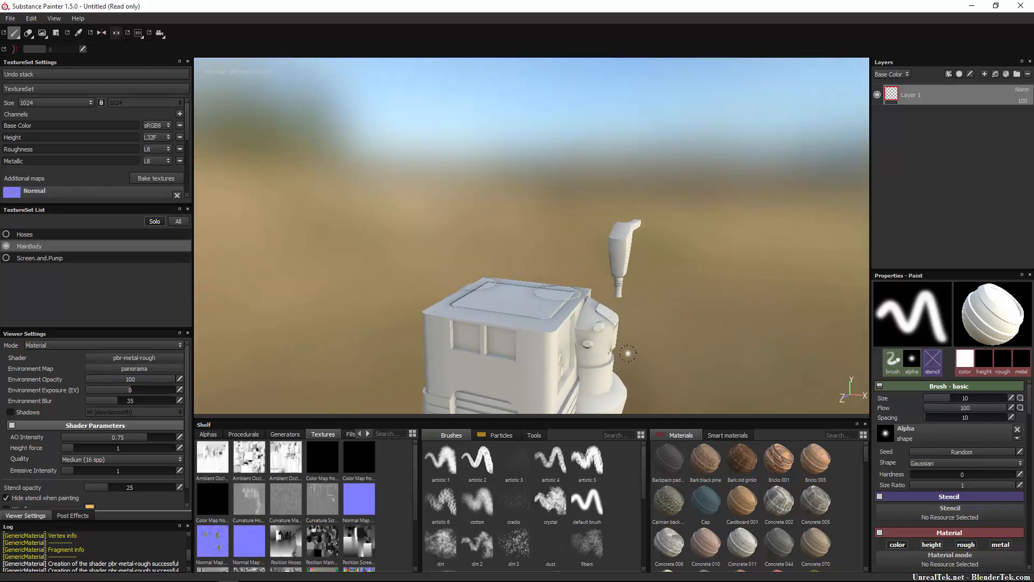
alt+middle_drag(625, 349, 568, 295)
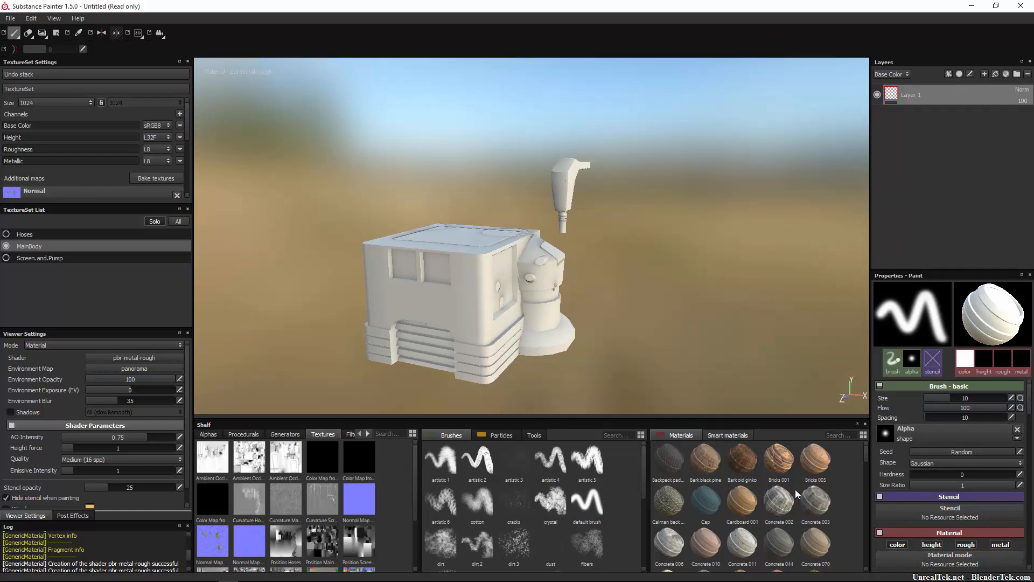
Add the Machinery smart material to the MainBody layer stack beneath Layer 1, and select it.
click(729, 435)
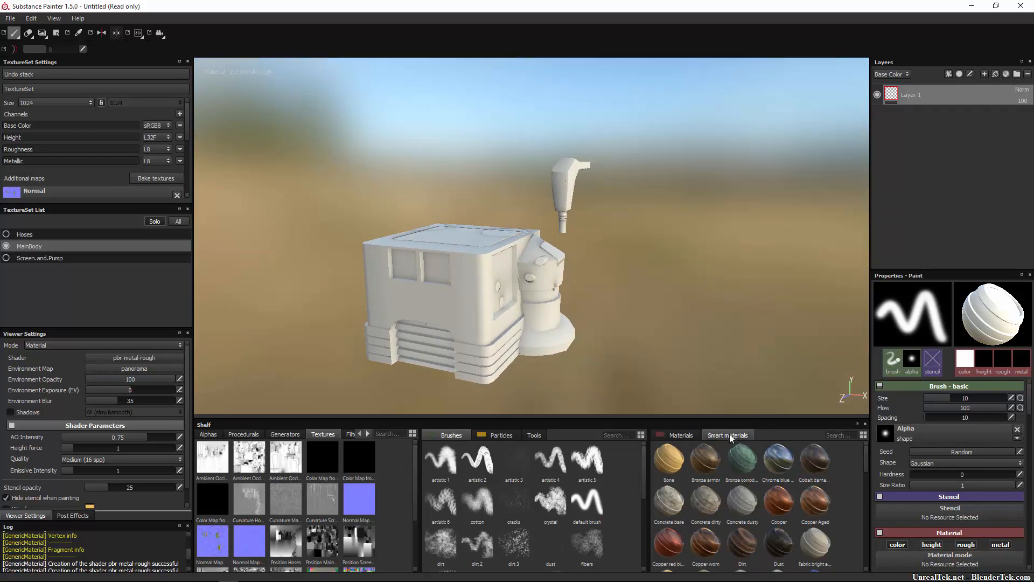
scroll(760, 481, down, 3)
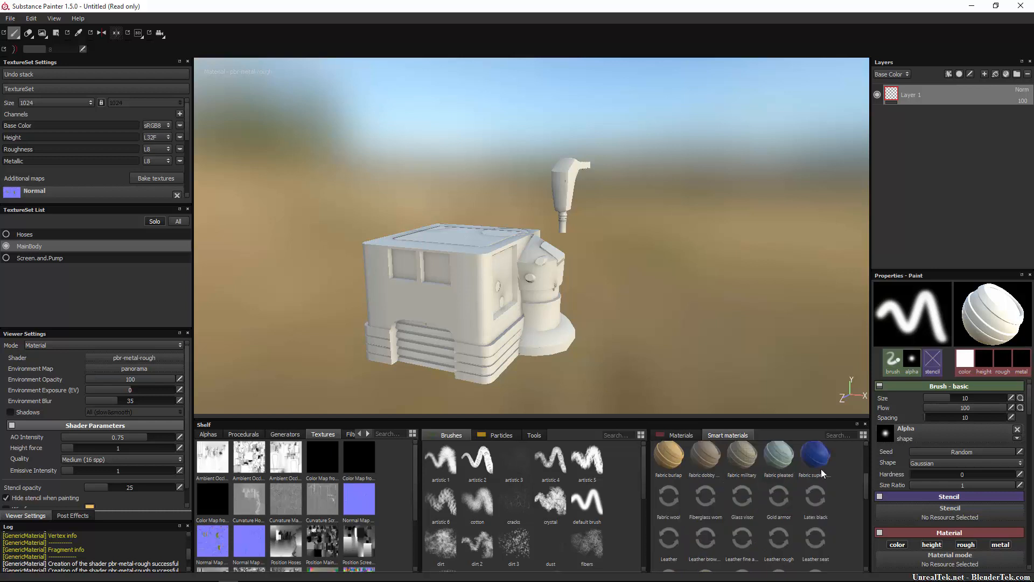
scroll(770, 484, down, 3)
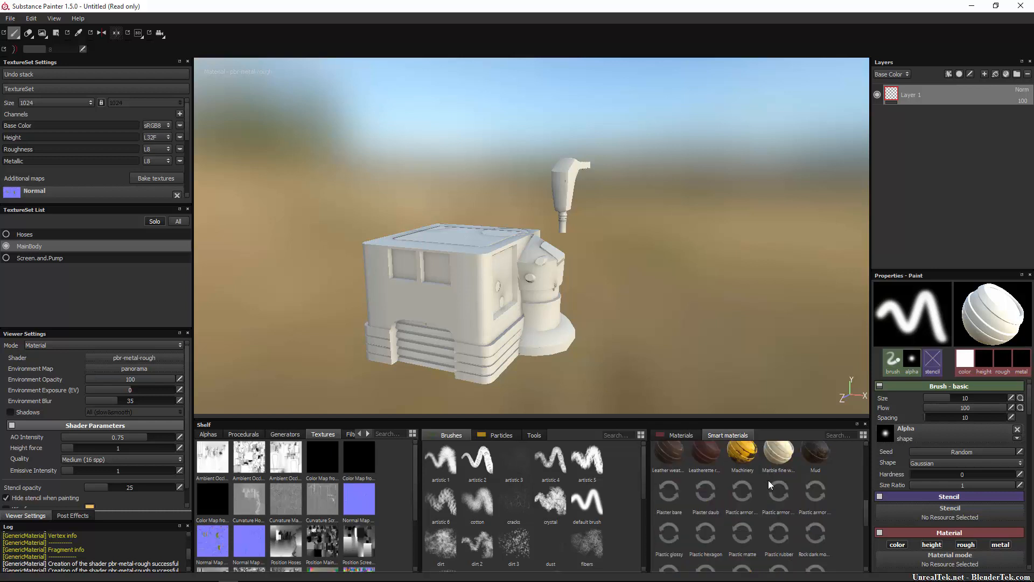
mouse_move(744, 457)
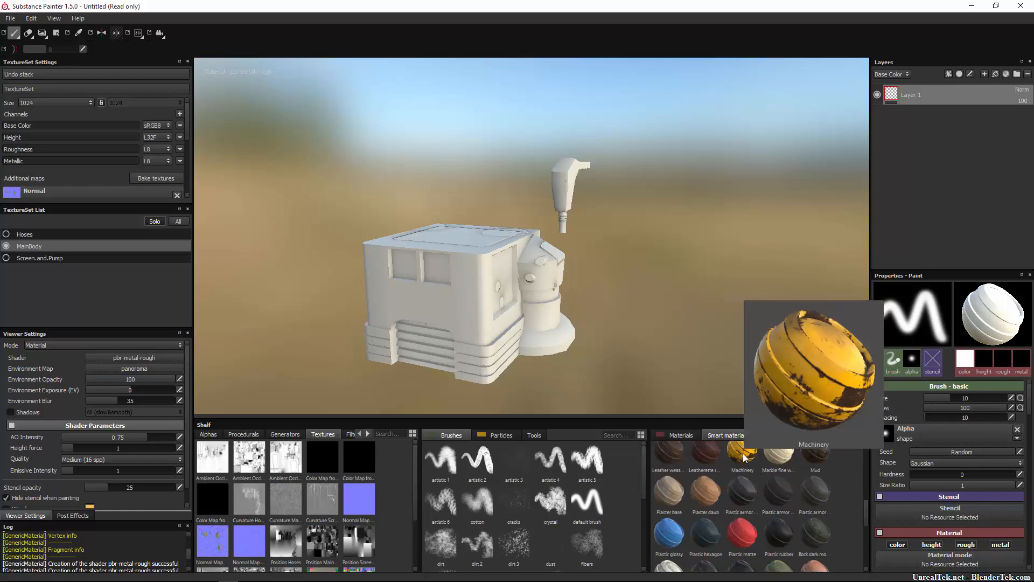
drag(744, 457, 914, 127)
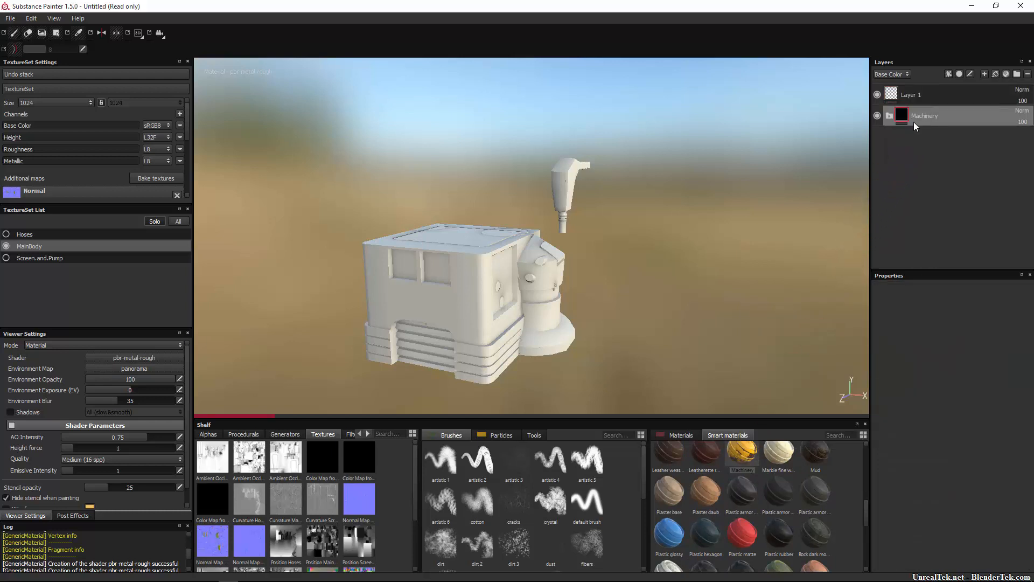
click(914, 99)
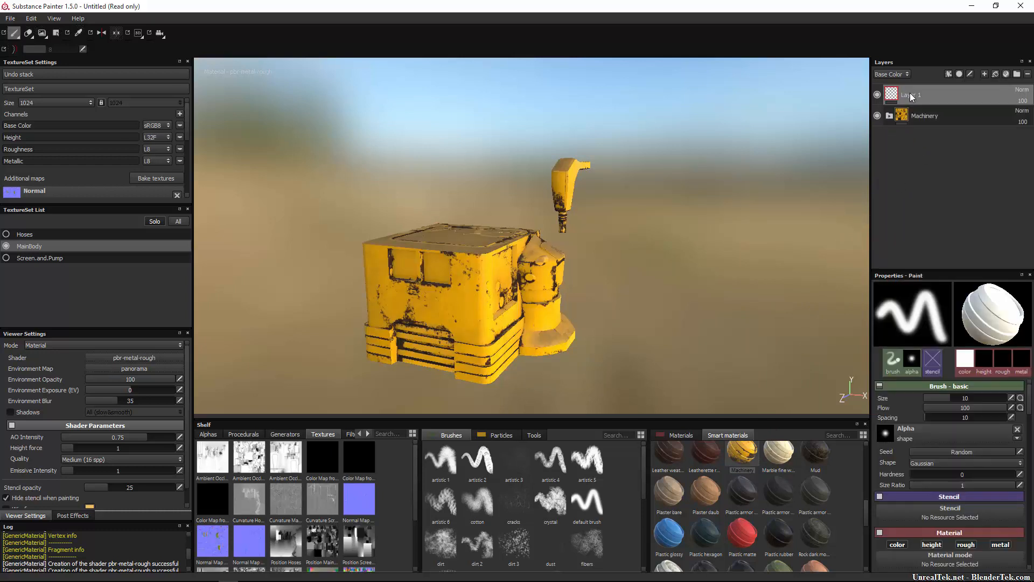
click(912, 122)
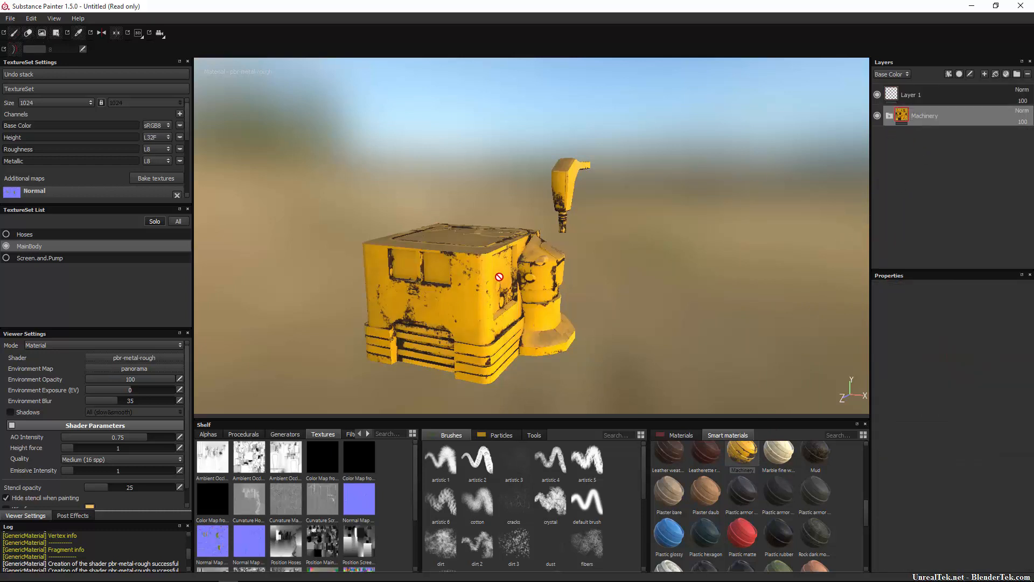
Examine the Machinery folder's layers and the generator parameters and image inputs of the Dust mask's MG Mask Builder.
mouse_move(451, 222)
alt+mouse_down()
mouse_move(684, 195)
mouse_move(655, 256)
mouse_move(623, 222)
mouse_move(549, 261)
mouse_move(477, 266)
alt+mouse_up()
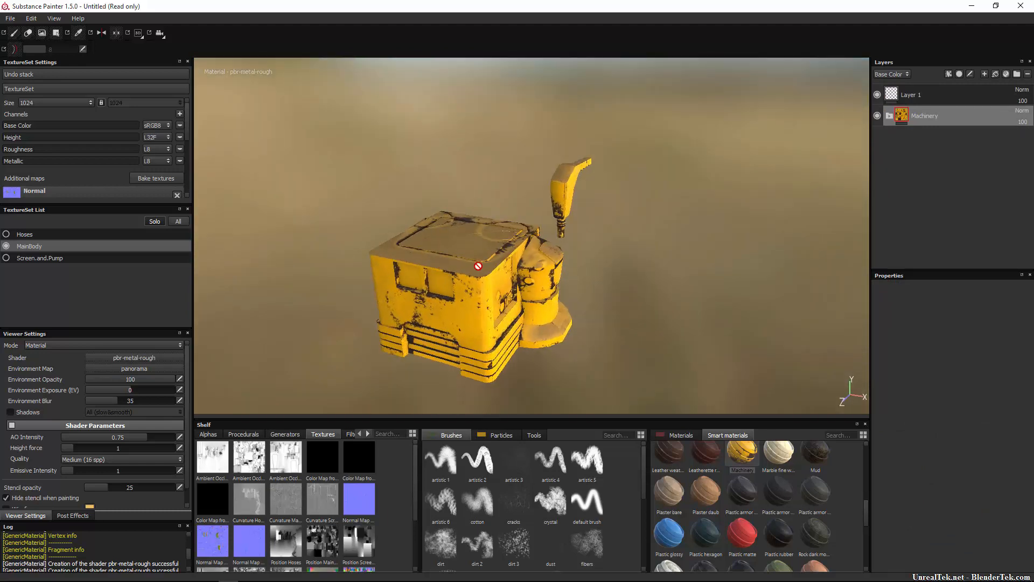
click(890, 116)
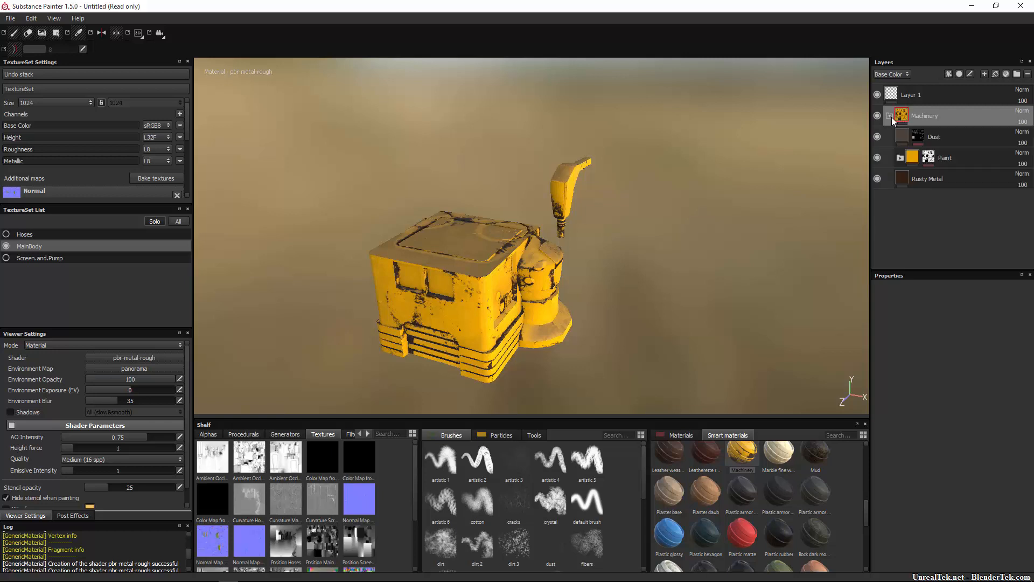
click(922, 137)
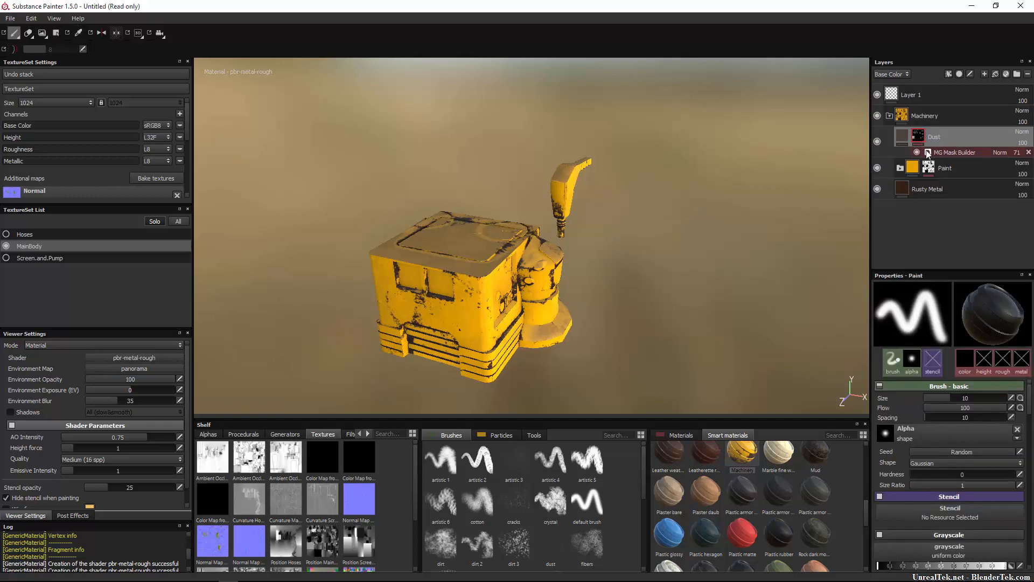
click(928, 153)
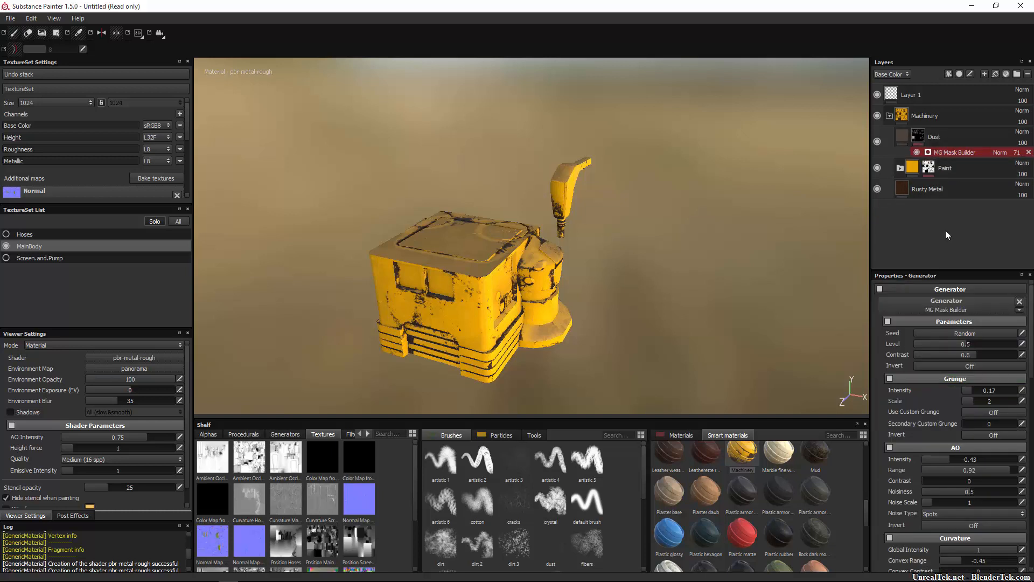
scroll(968, 489, down, 10)
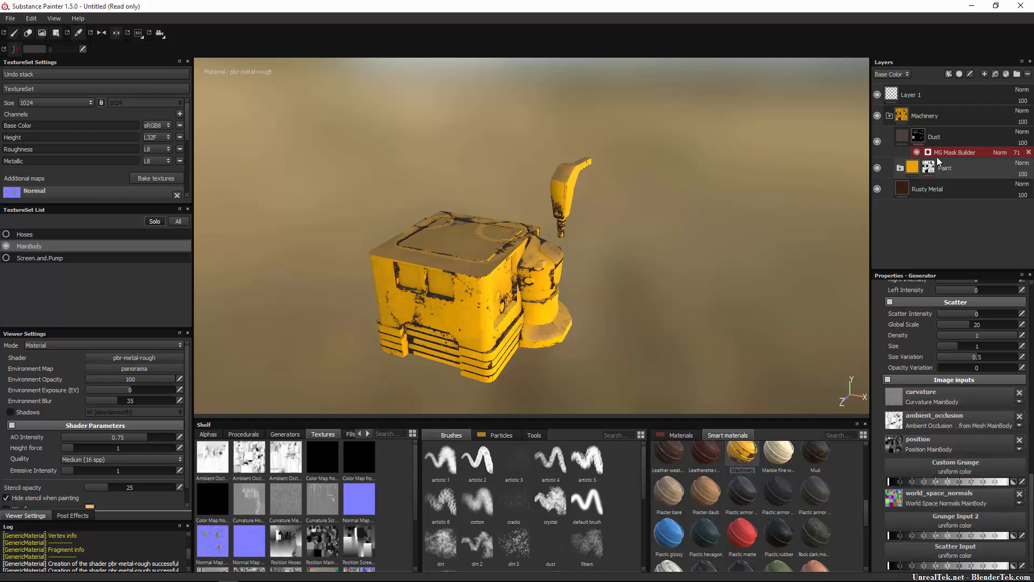
click(889, 115)
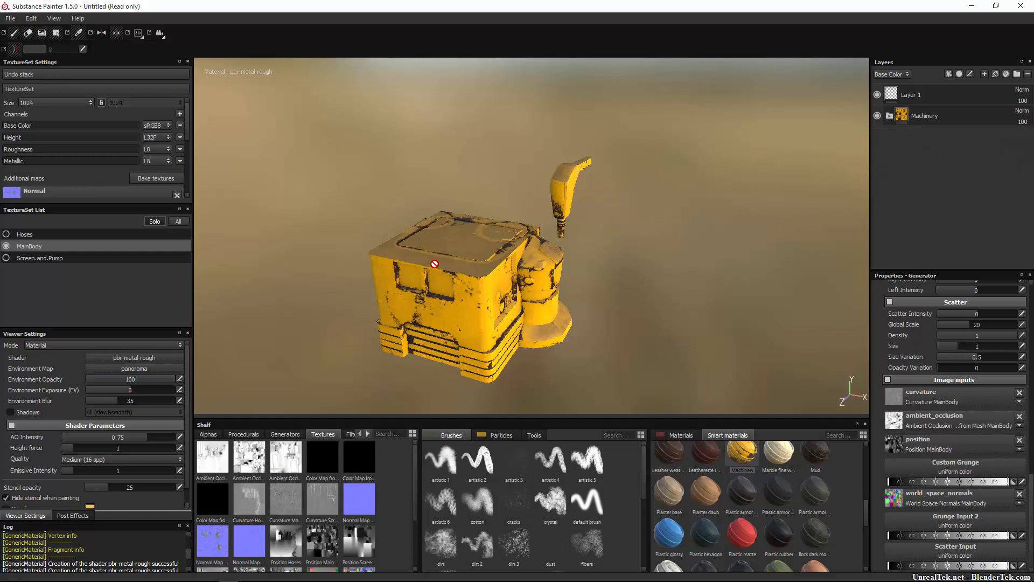
Compare what the Paint, Dust and Rusty Metal layers contribute to the pump nozzle by hiding and showing them individually.
alt+drag(461, 246, 400, 237)
scroll(554, 233, down, 1)
scroll(625, 231, up, 6)
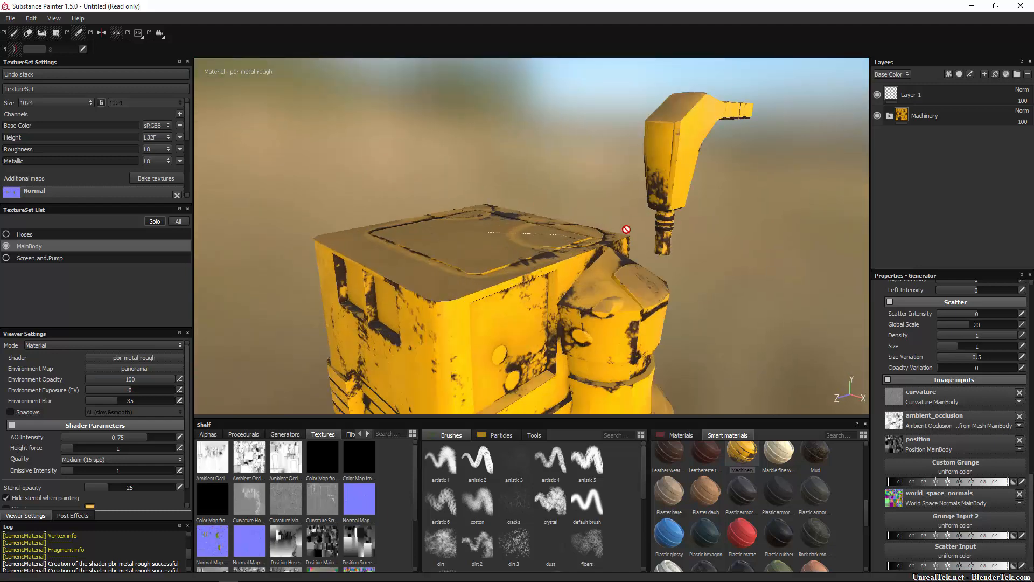
alt+drag(719, 218, 513, 285)
alt+middle_drag(513, 285, 518, 265)
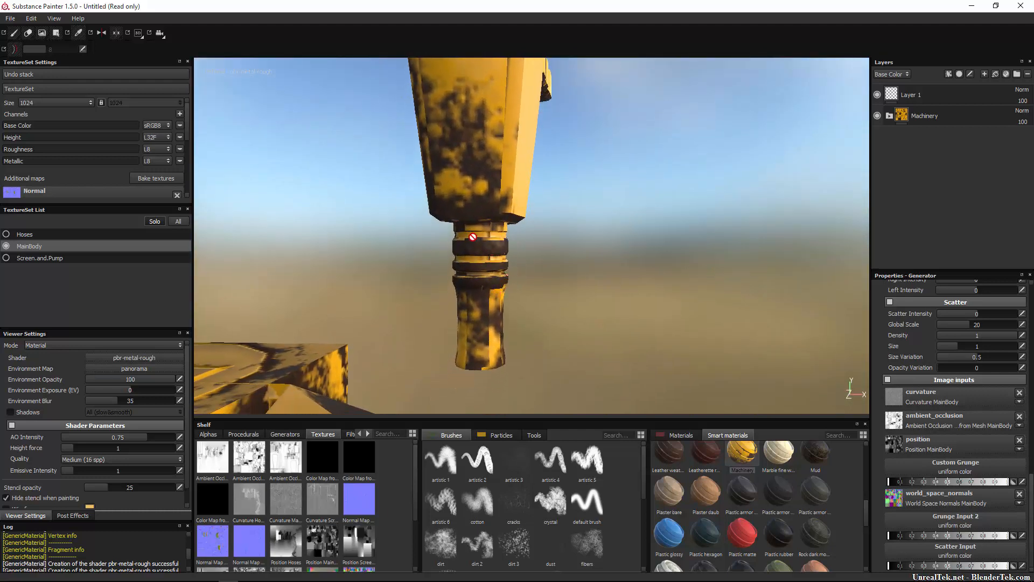
click(890, 116)
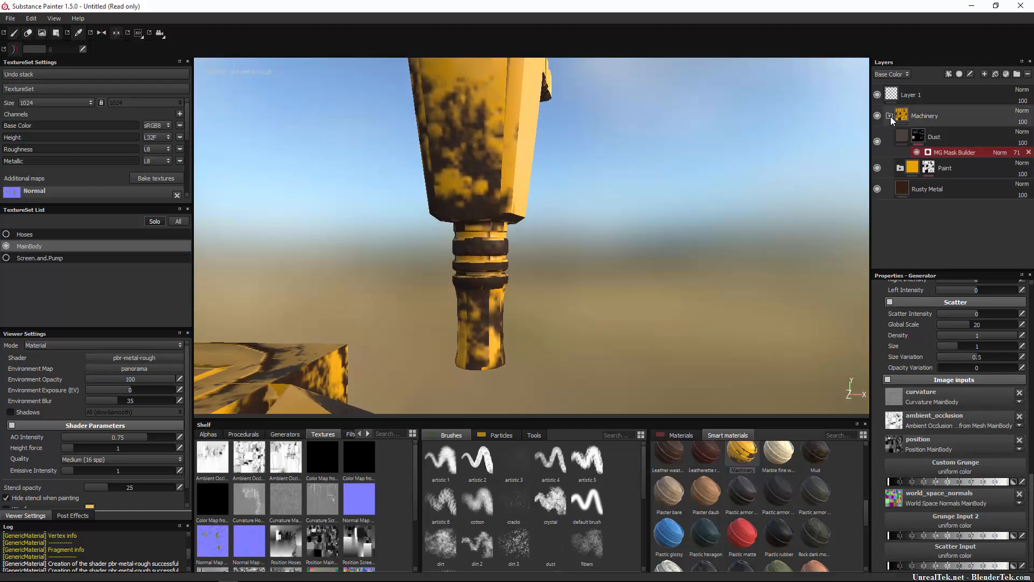
click(924, 169)
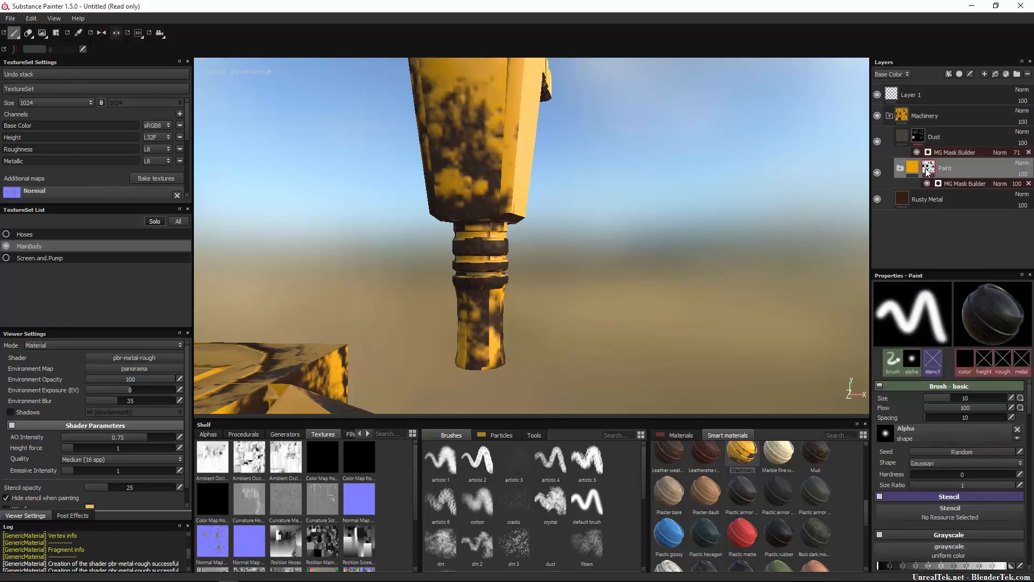
click(877, 172)
click(877, 172)
click(877, 173)
click(877, 172)
click(877, 141)
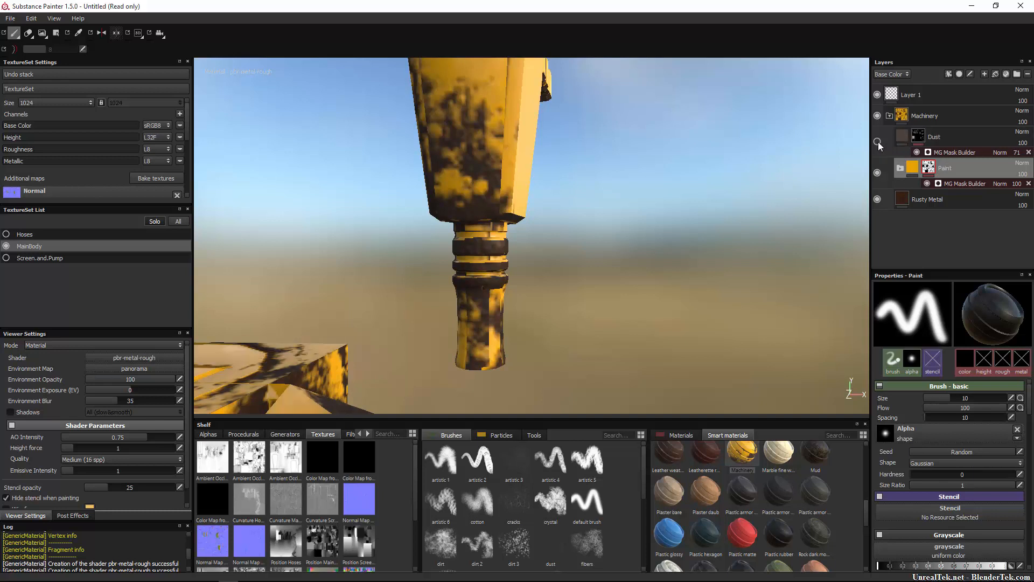
click(877, 200)
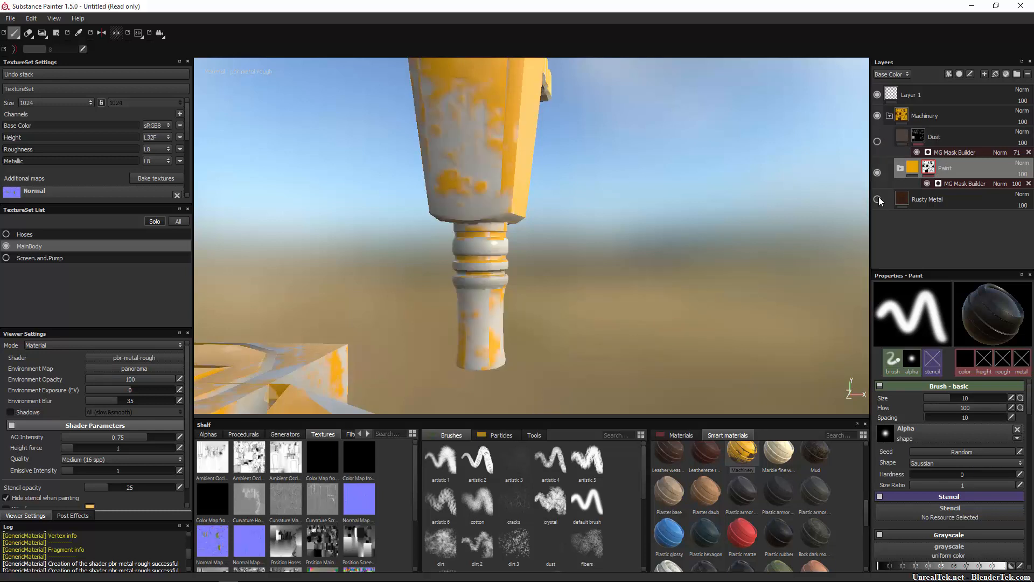
click(878, 199)
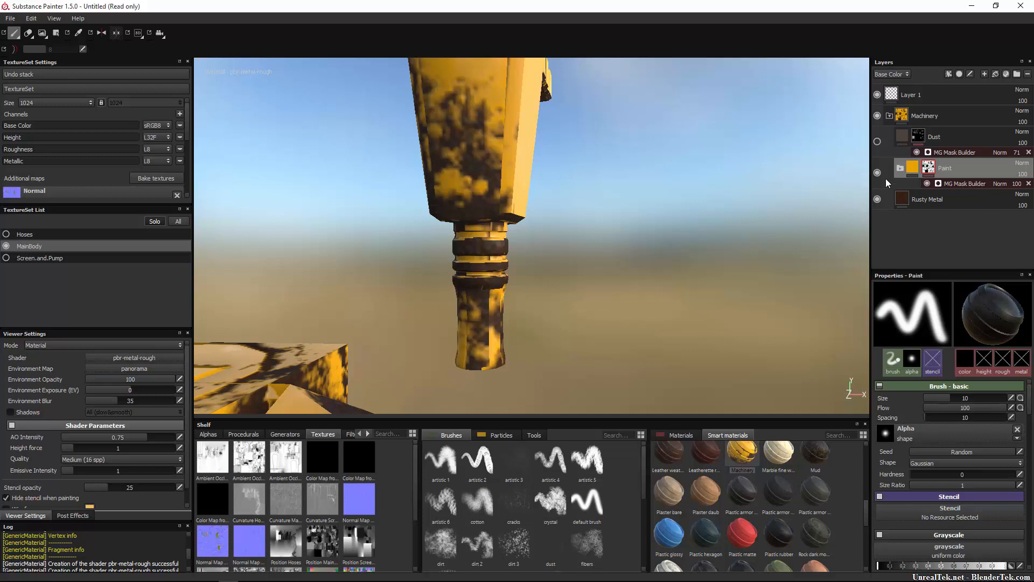
click(876, 141)
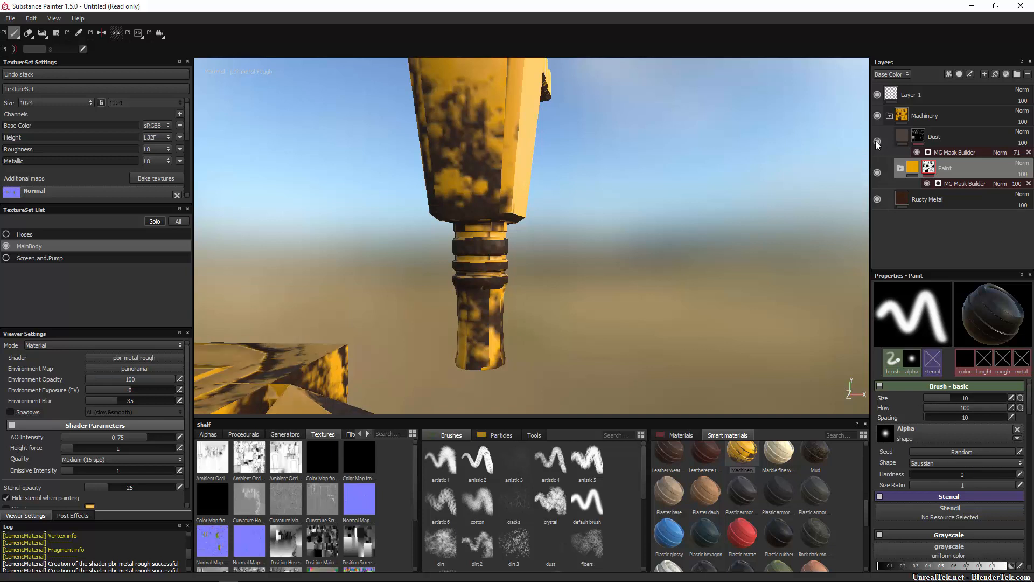
Inspect the Paint folder's mask and try painting on the nozzle with its MG Mask Builder effect selected.
click(916, 169)
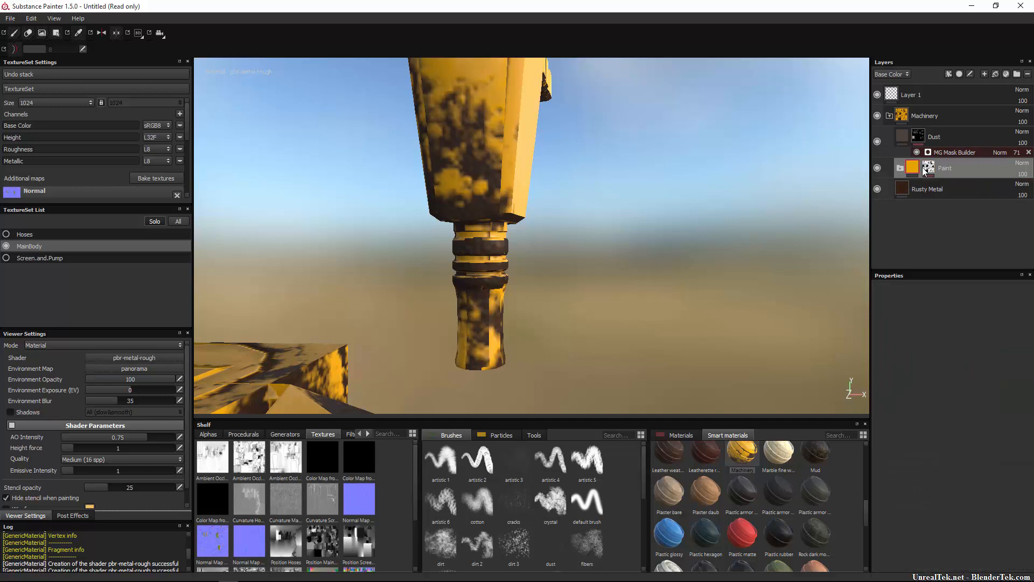
mouse_move(929, 168)
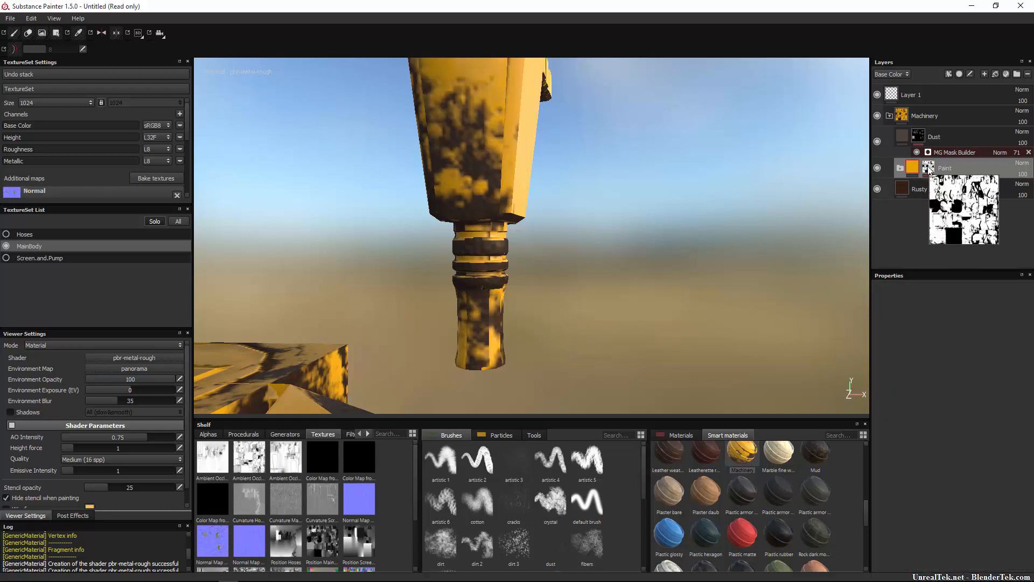
click(928, 169)
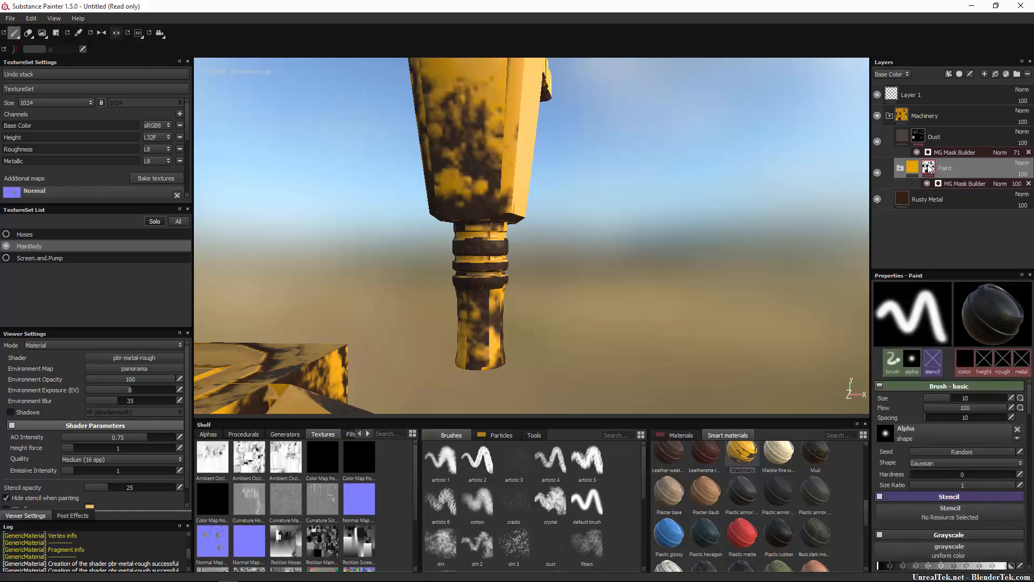
click(952, 182)
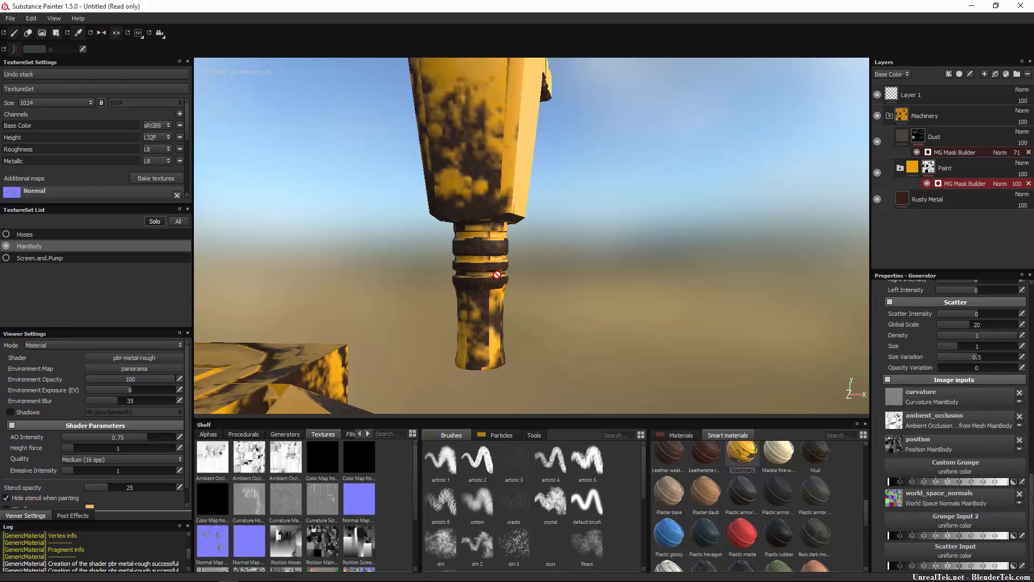
click(484, 251)
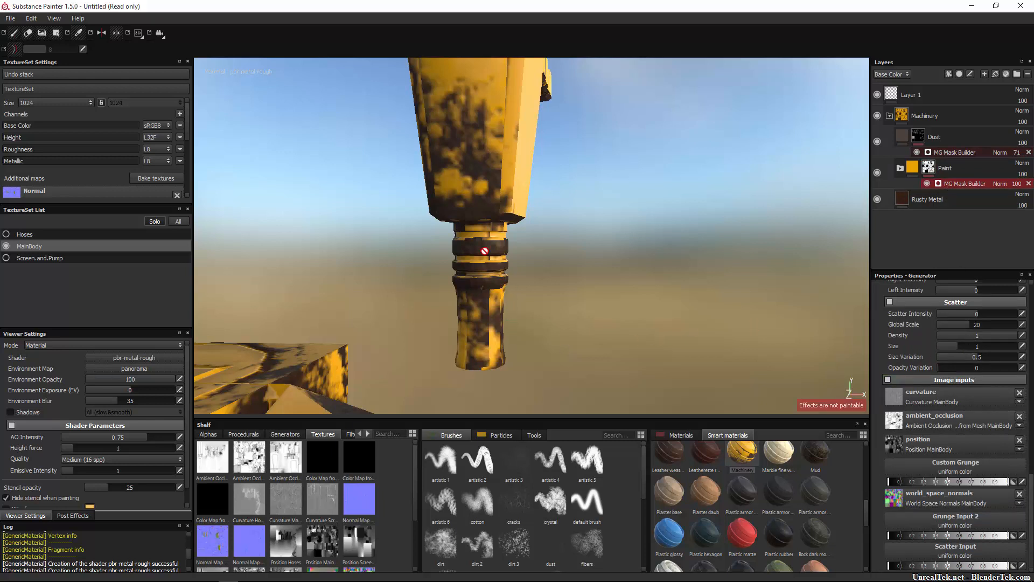
Erase the hand-painted strokes on the nozzle from the Paint mask with its MG Mask Builder temporarily disabled, and return to the paint brush.
click(933, 170)
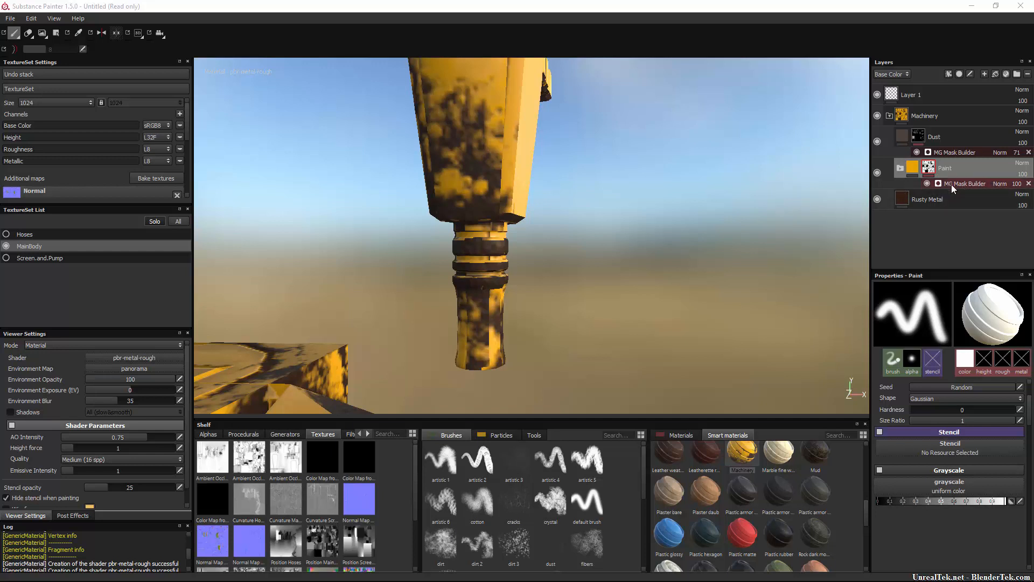
click(927, 184)
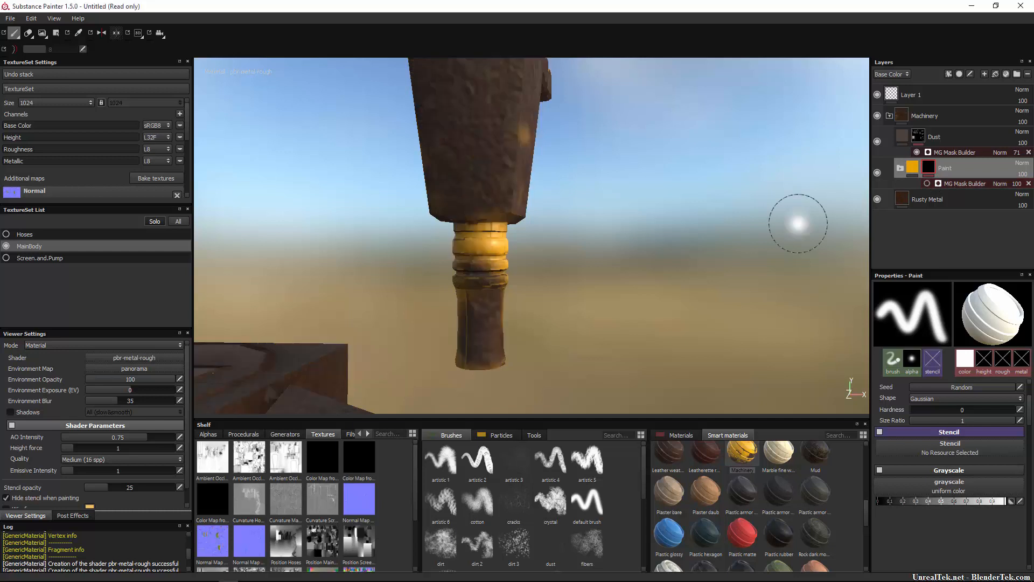
click(28, 33)
mouse_move(468, 237)
mouse_down()
mouse_move(510, 249)
mouse_move(474, 356)
mouse_up()
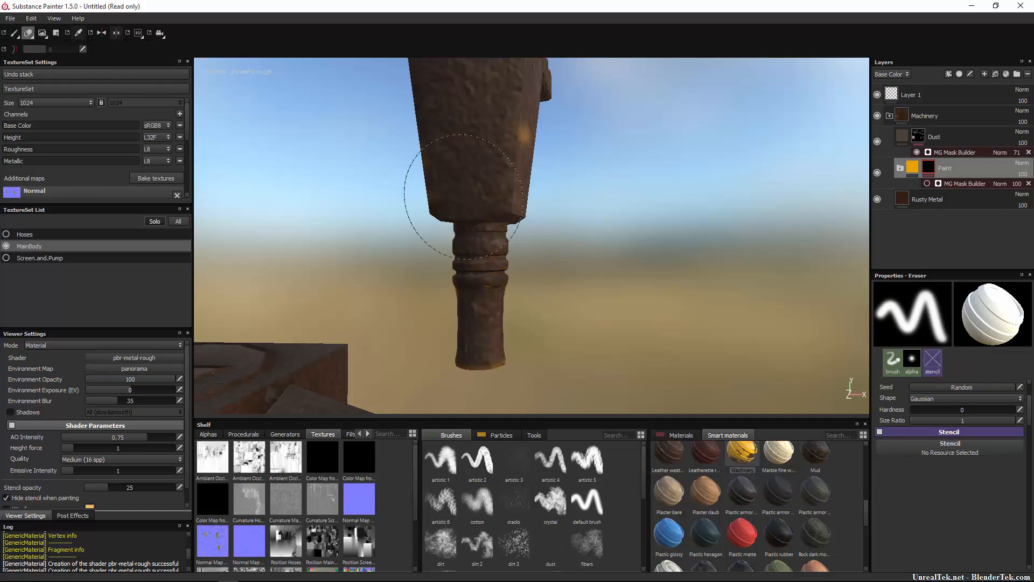
click(15, 33)
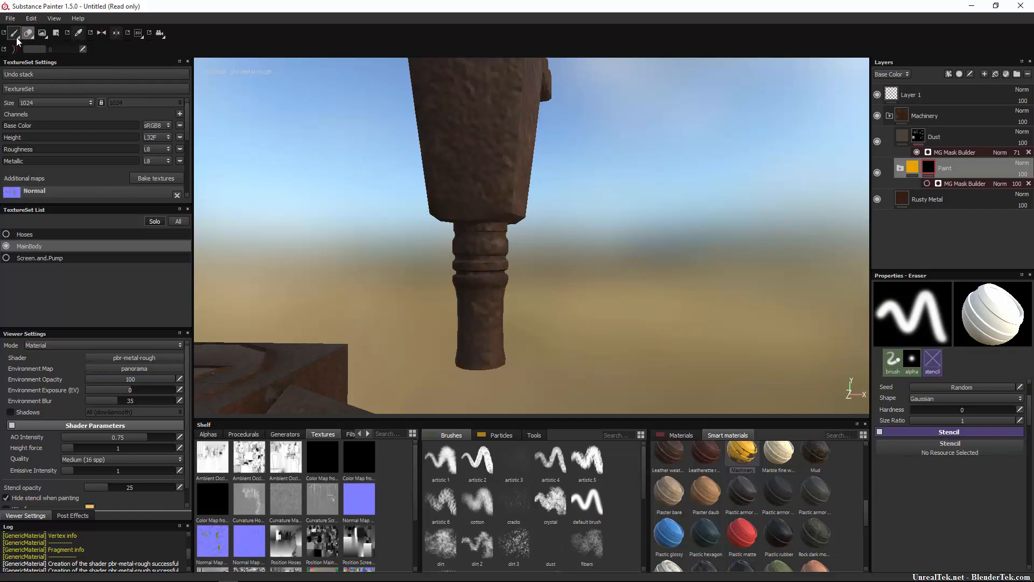
click(927, 183)
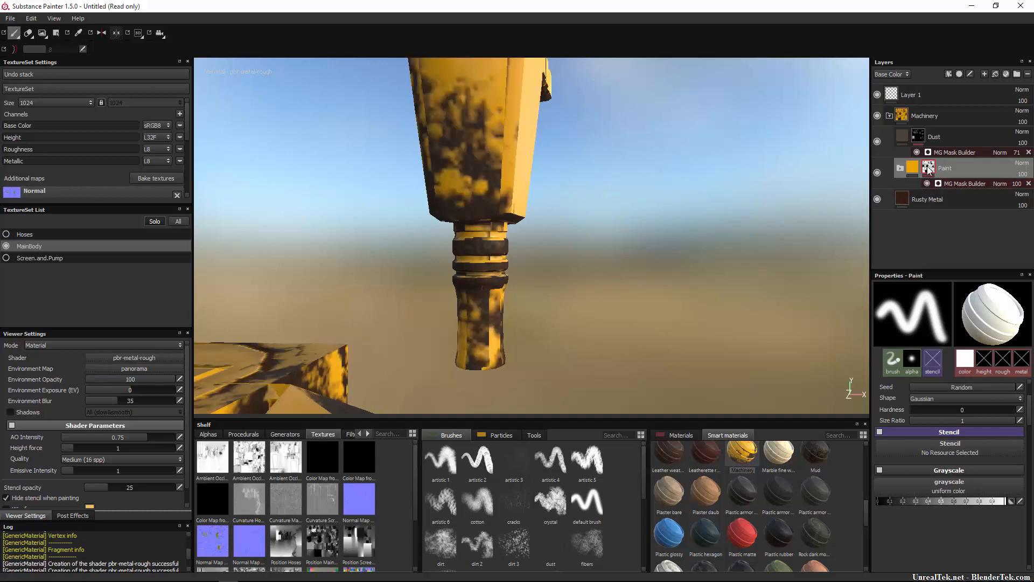
Add a paint effect to the Paint folder's mask and brush the lower nozzle grip with the grayscale value set to black.
right_click(928, 169)
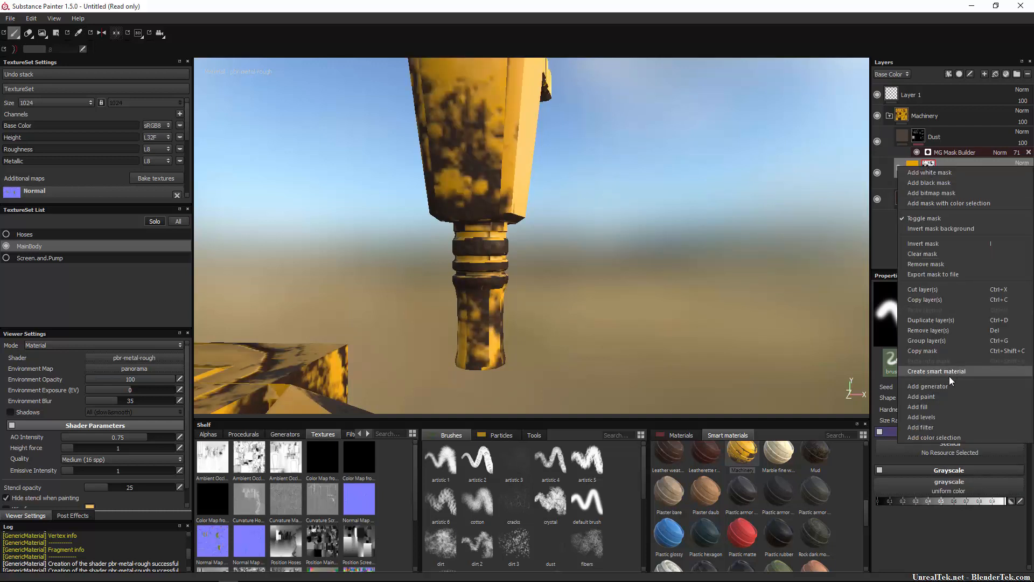
click(942, 398)
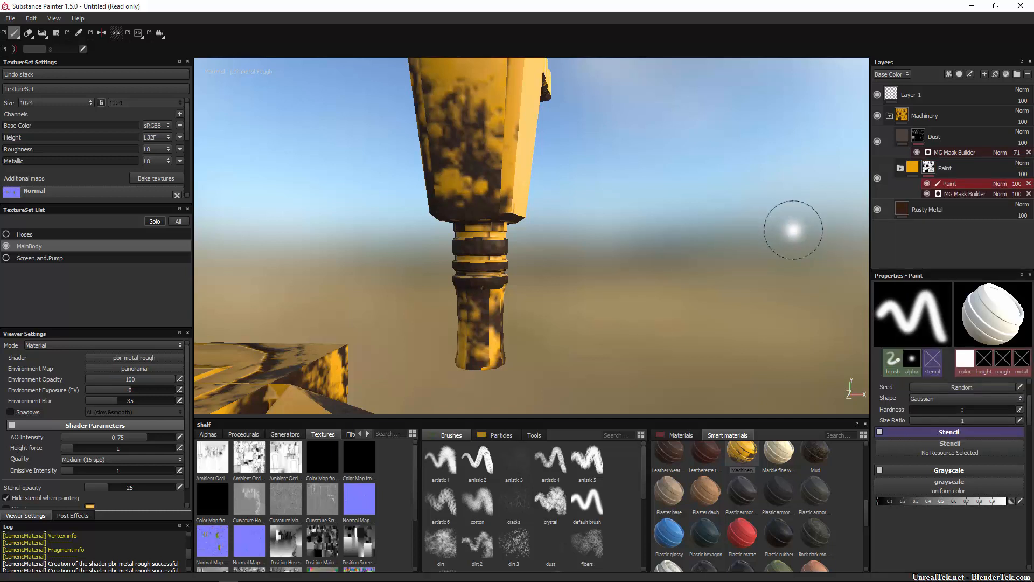
drag(968, 501, 848, 501)
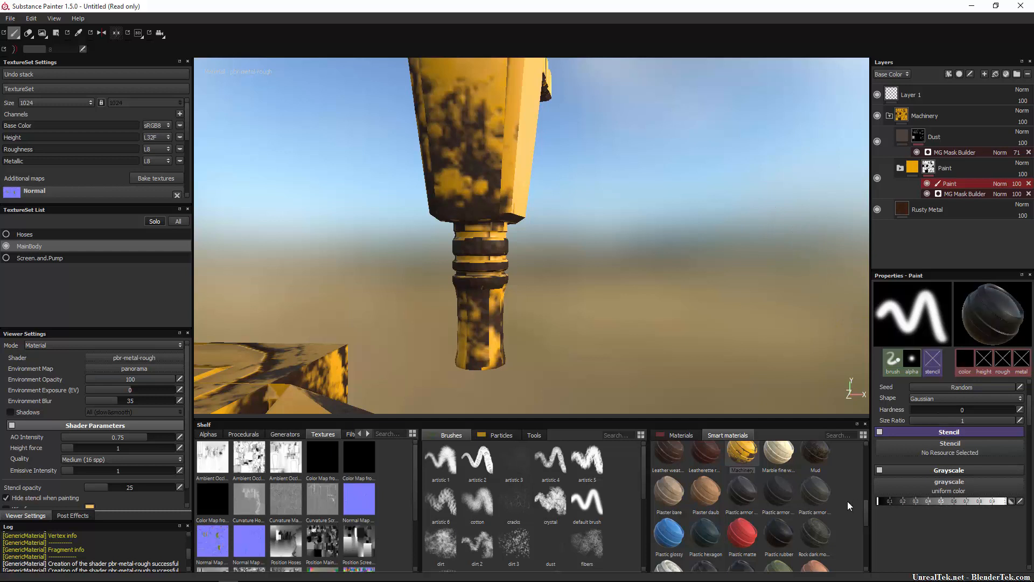
drag(938, 504, 1006, 502)
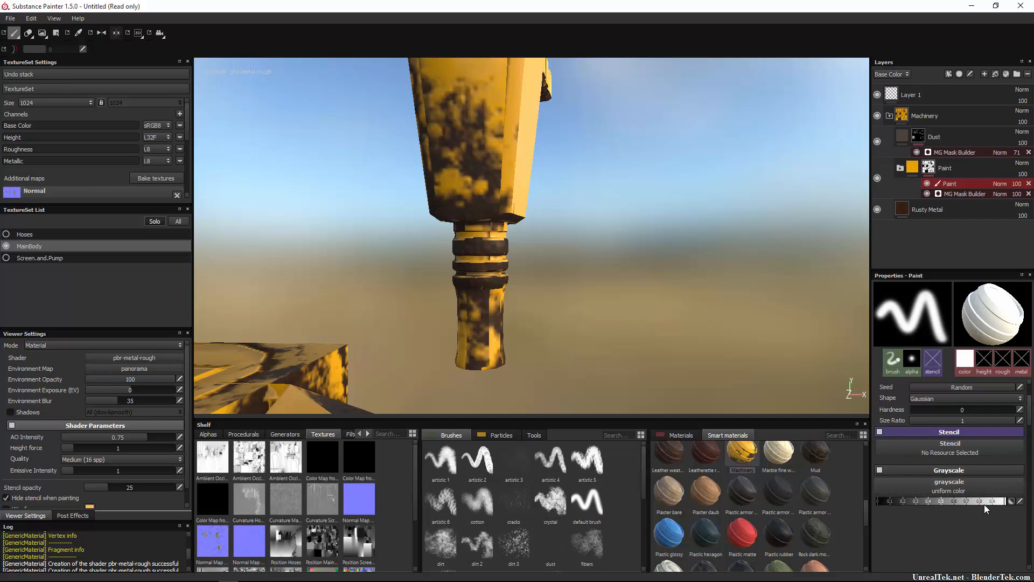
drag(985, 503, 856, 506)
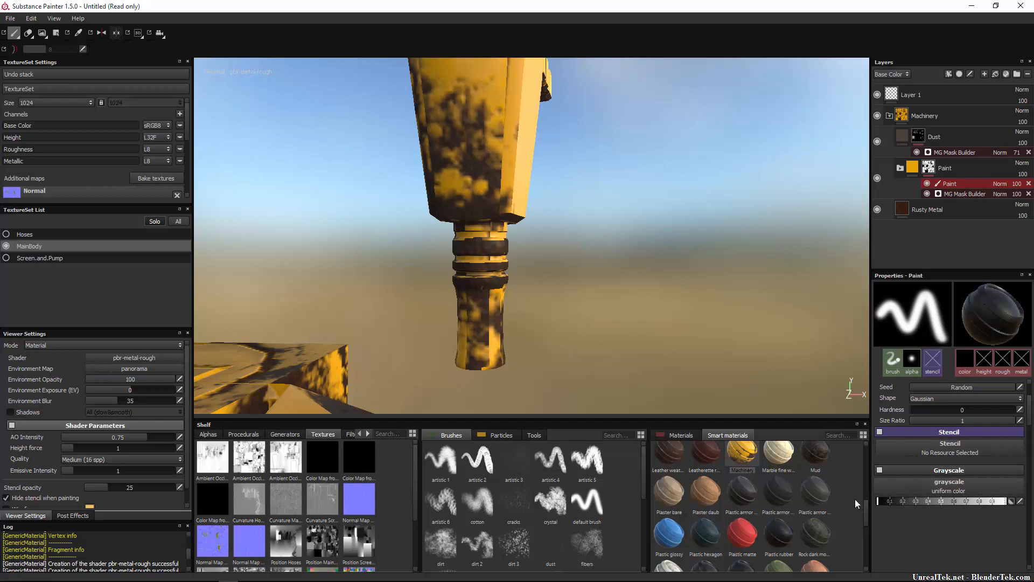
mouse_move(484, 323)
mouse_down()
mouse_move(499, 335)
mouse_move(605, 338)
mouse_up()
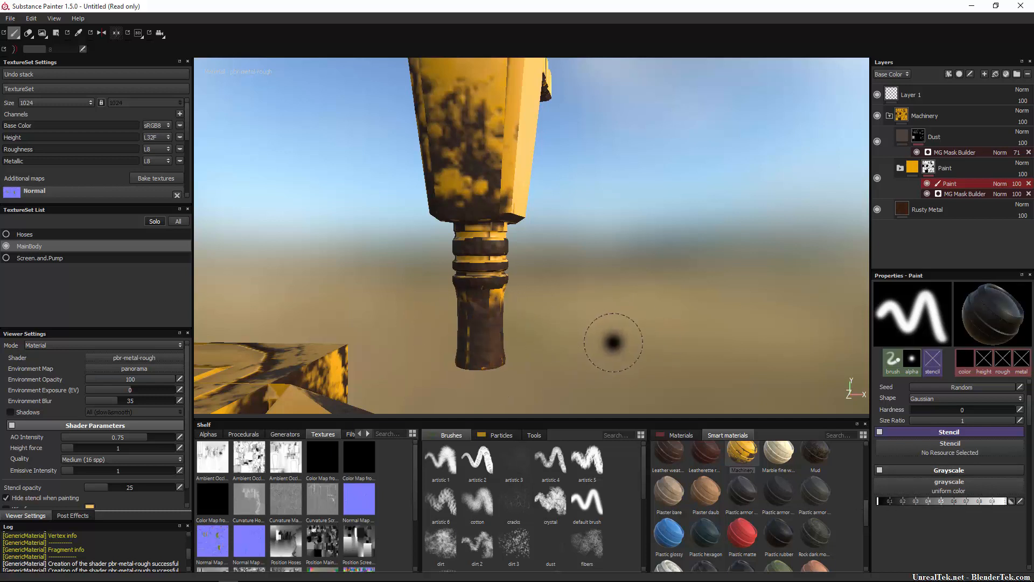
Try painting white over the nozzle grip and its rings in the mask's paint effect, and undo the stroke.
drag(917, 502, 1005, 502)
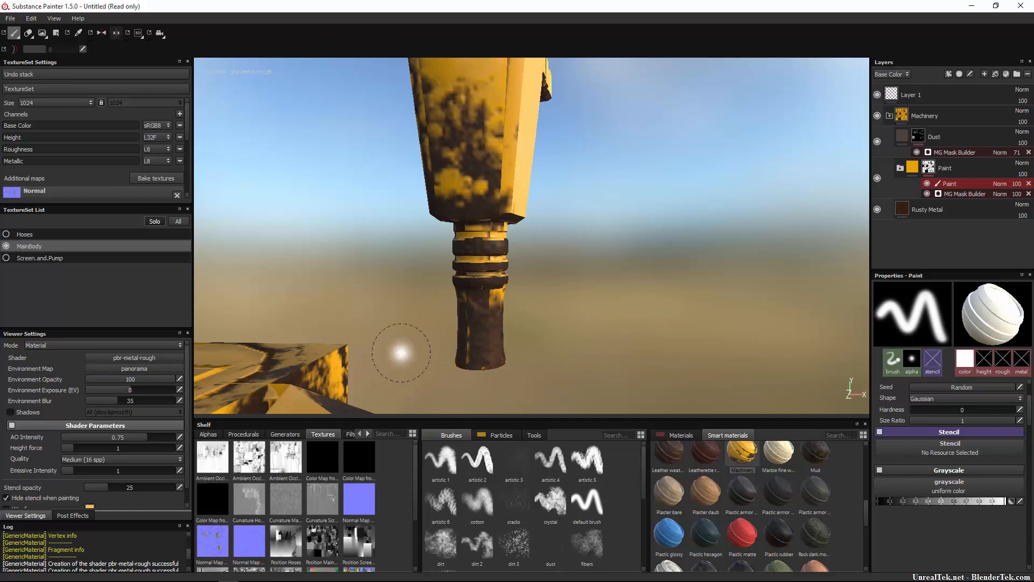
mouse_move(401, 353)
mouse_down()
mouse_move(447, 337)
mouse_move(474, 356)
mouse_move(460, 253)
mouse_up()
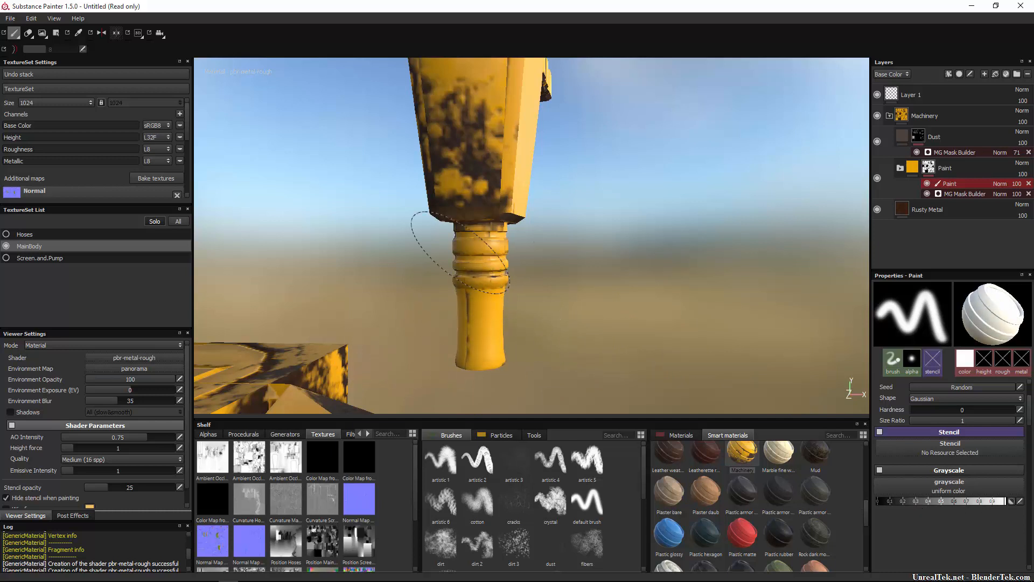
key(ctrl+z)
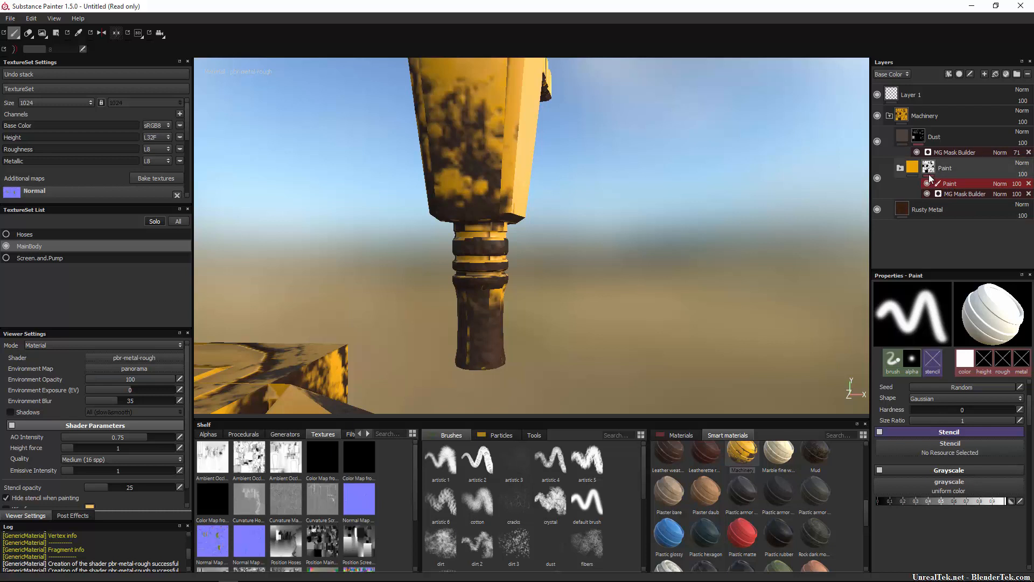
Paint black over the remaining yellow around the nozzle grip, using the paint effect on the Paint folder's mask.
click(913, 170)
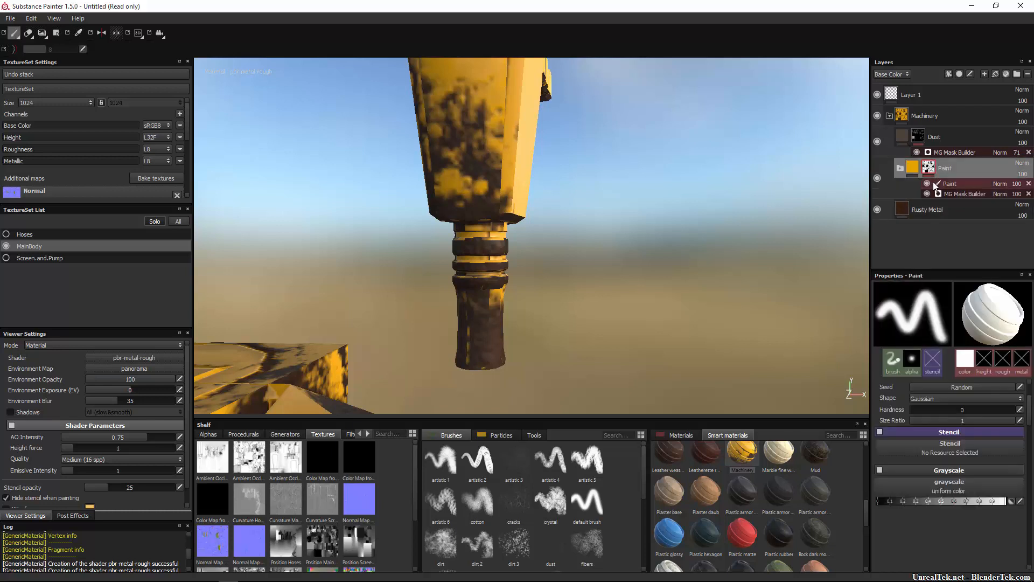
click(945, 185)
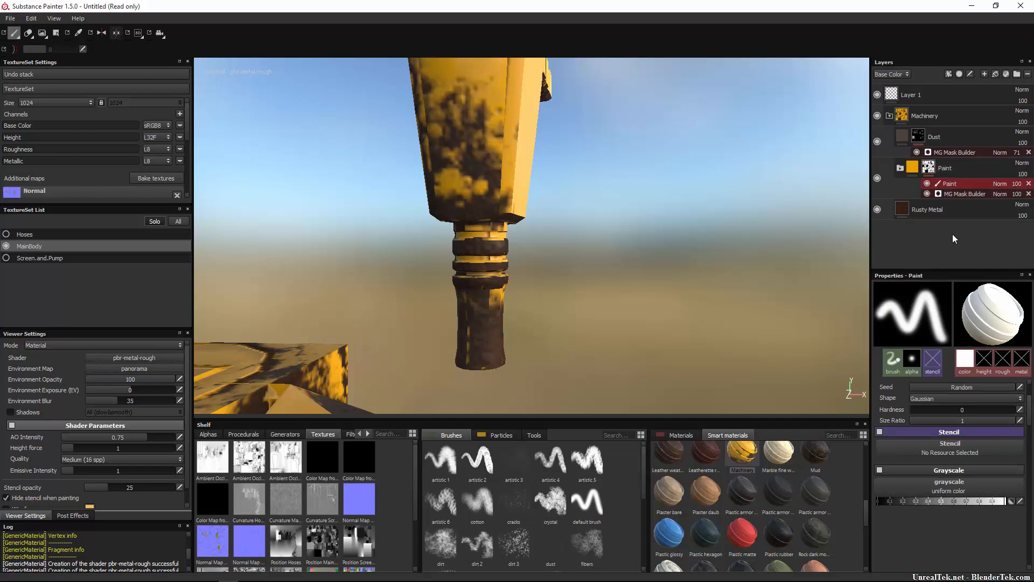
click(953, 193)
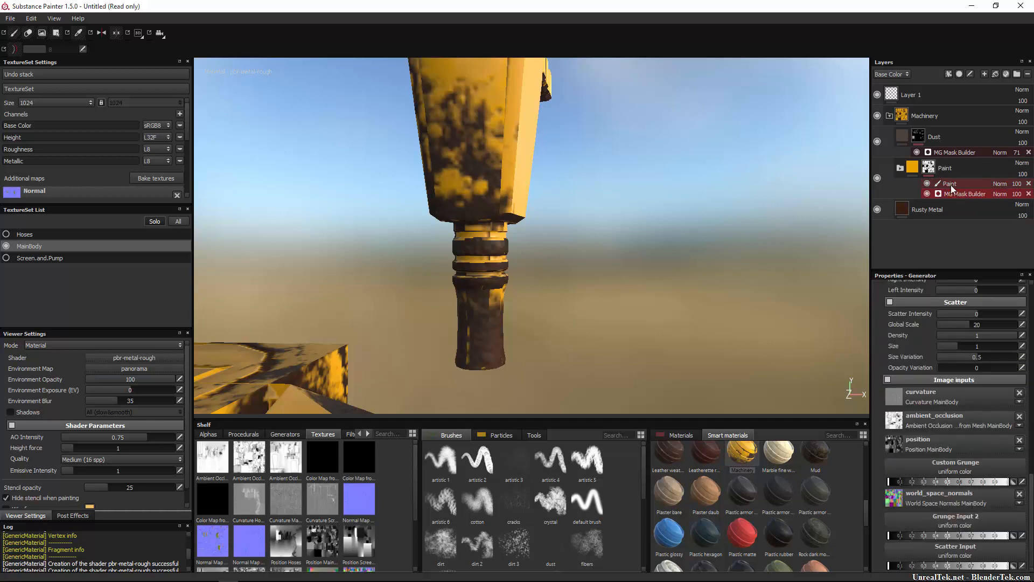
click(949, 183)
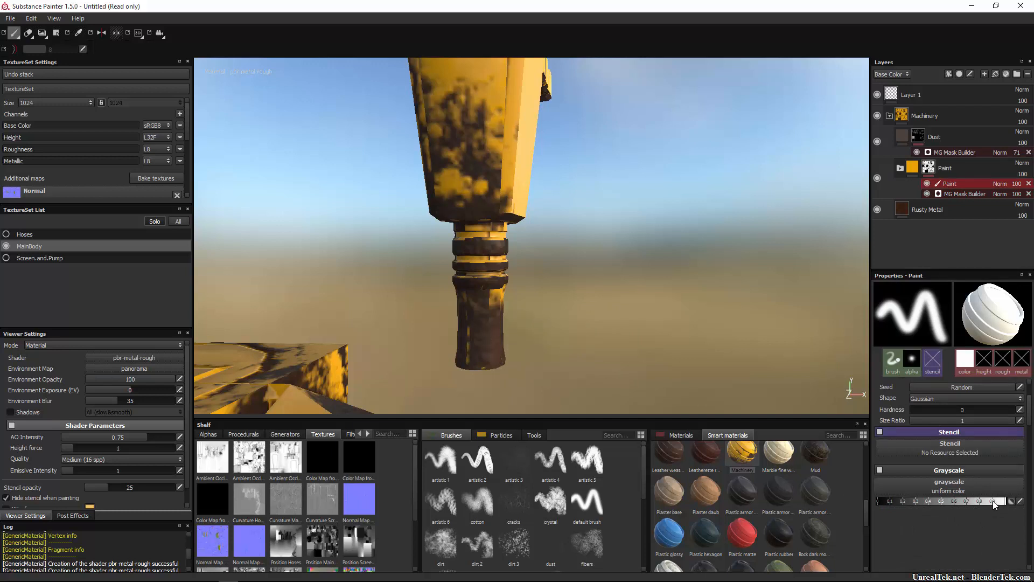
drag(995, 504, 833, 503)
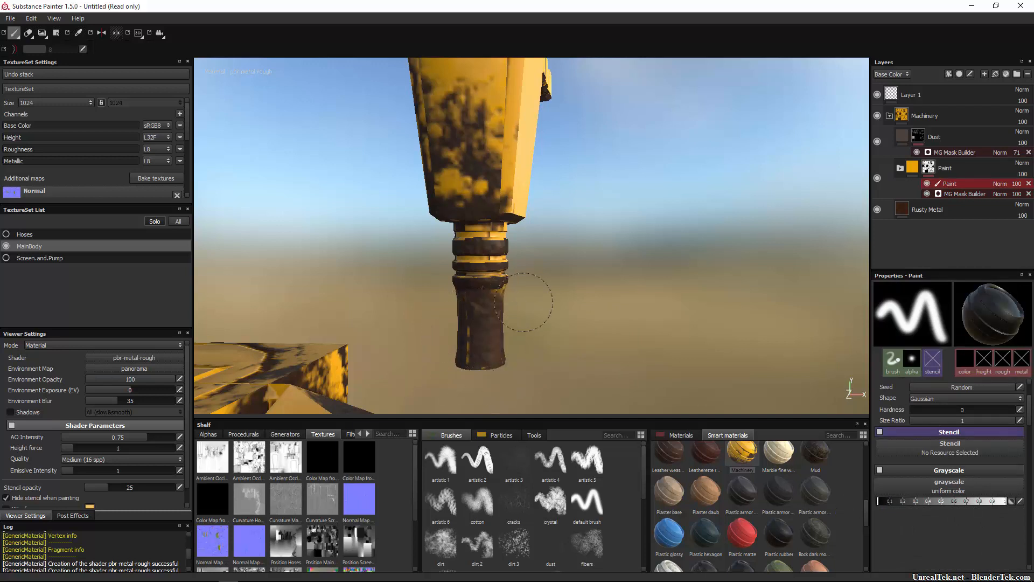
click(482, 321)
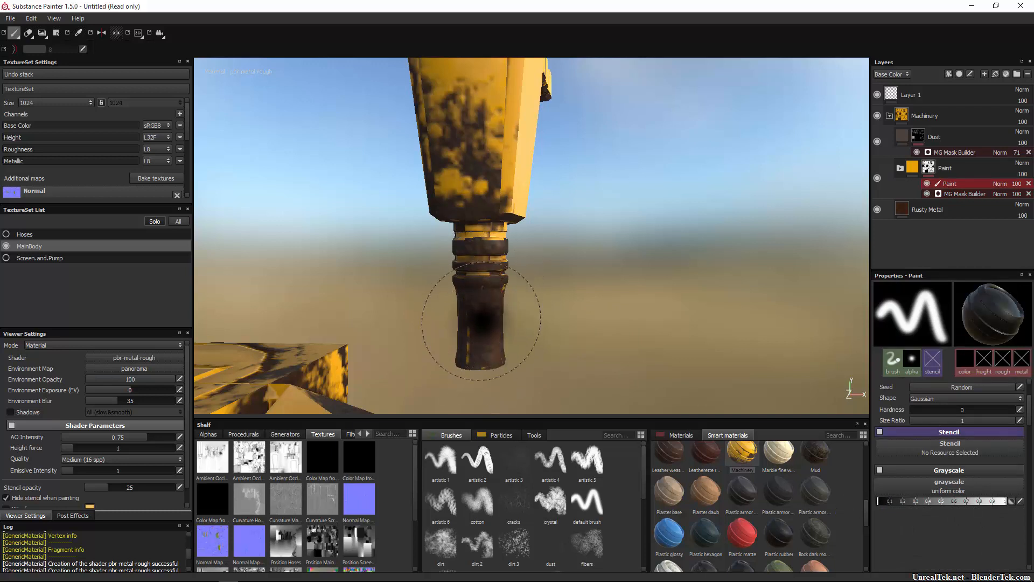
scroll(481, 321, up, 4)
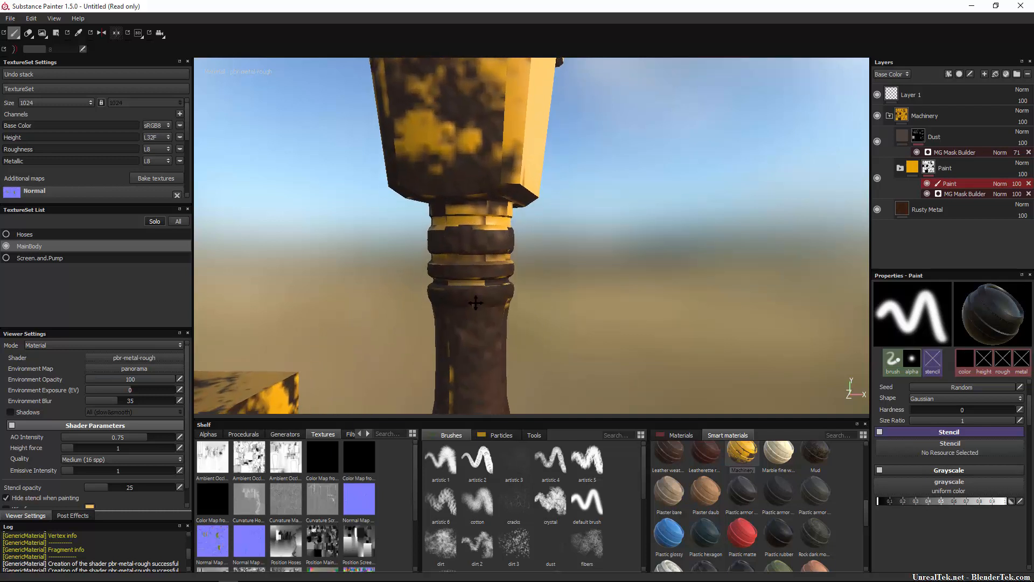
middle_drag(476, 302, 491, 314)
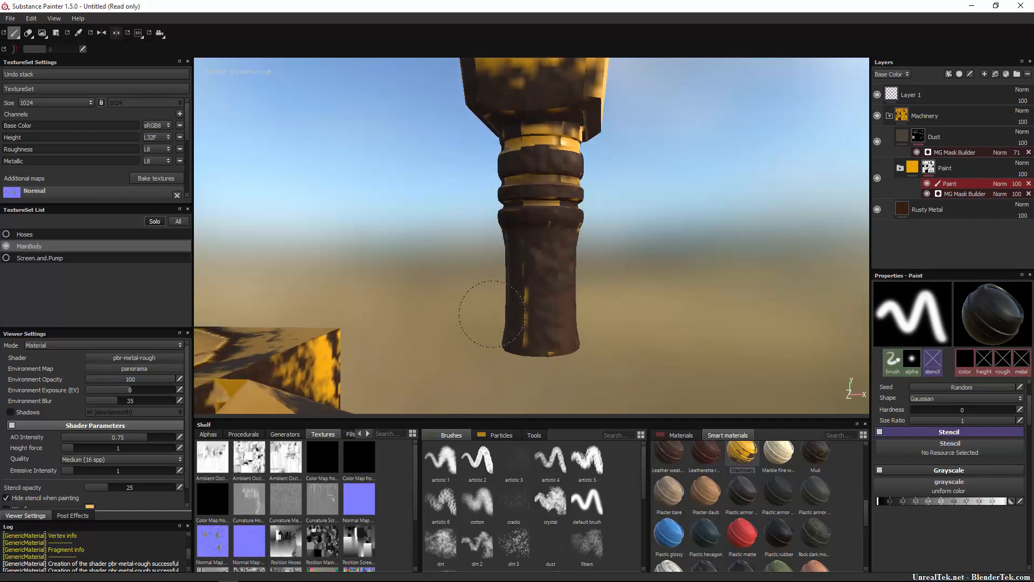
mouse_move(660, 302)
alt+mouse_down()
mouse_move(386, 284)
mouse_move(186, 235)
alt+mouse_up()
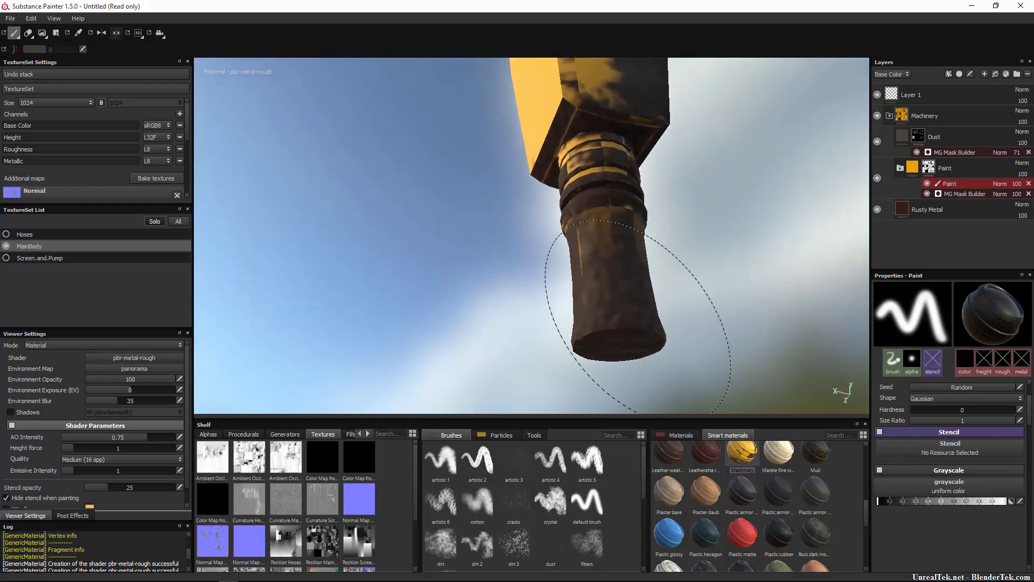
alt+drag(661, 251, 646, 322)
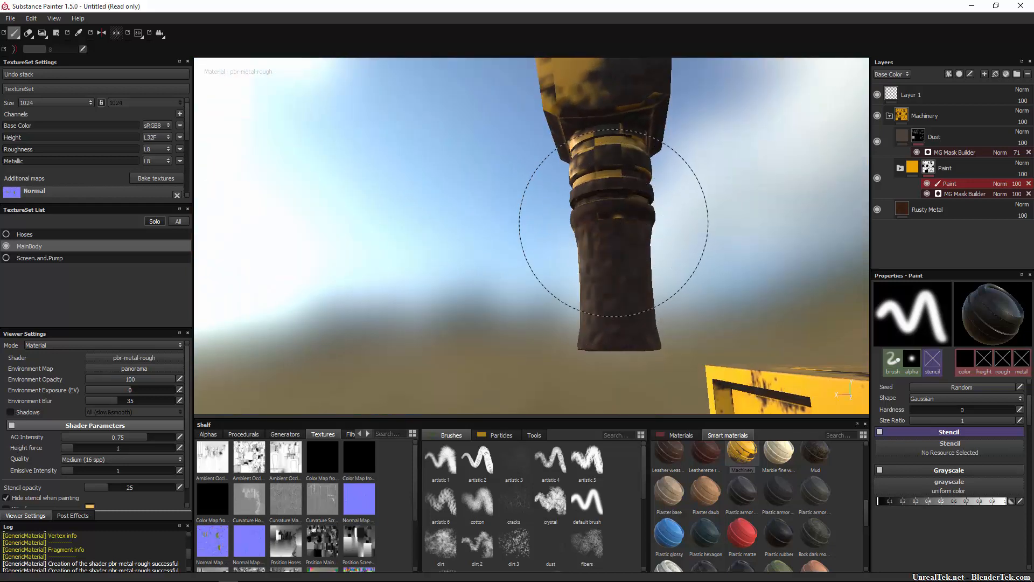
Set the basic brush's spacing to 5 and its size to 17.04.
click(912, 358)
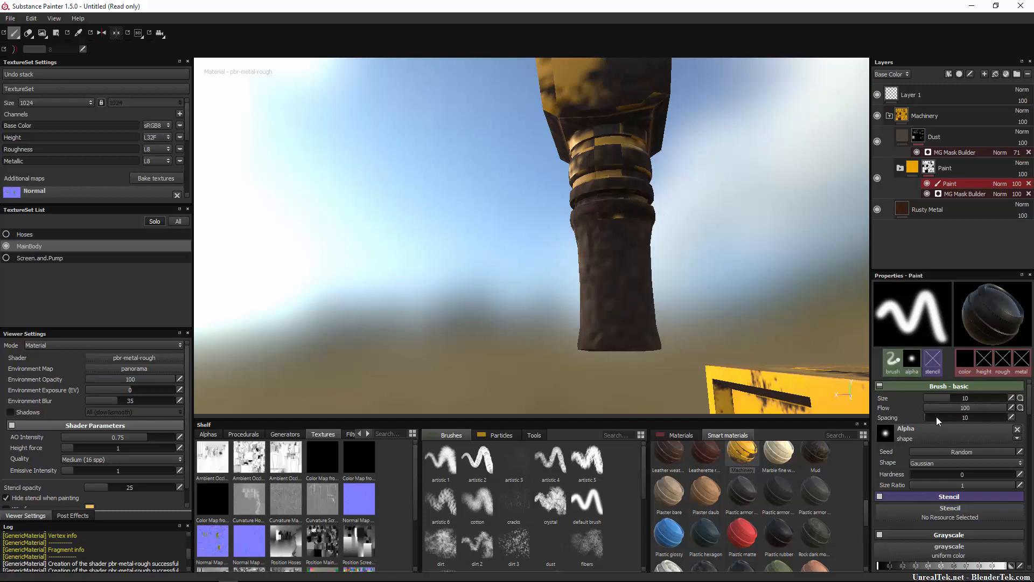
drag(936, 416, 897, 418)
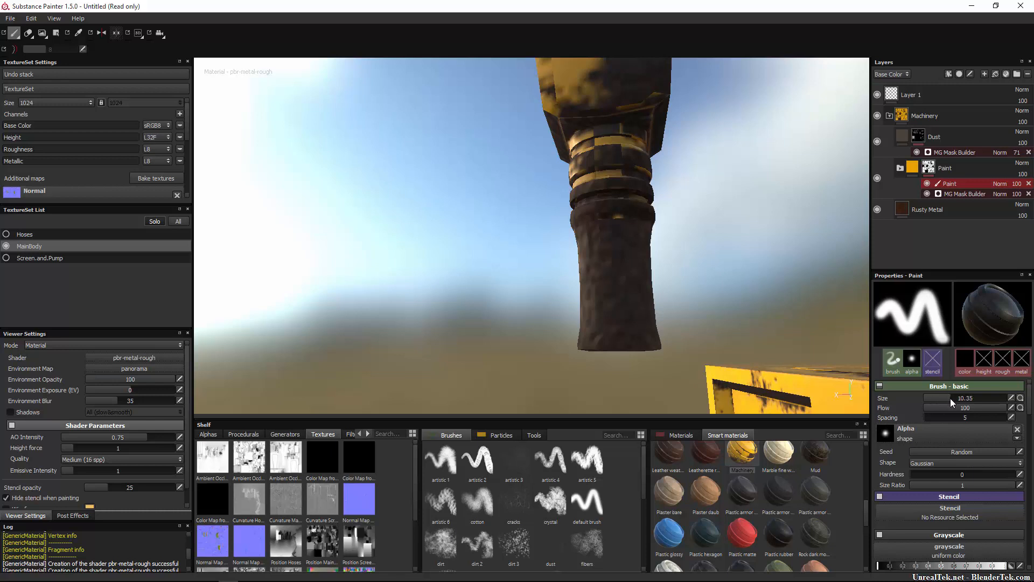
drag(951, 399, 958, 402)
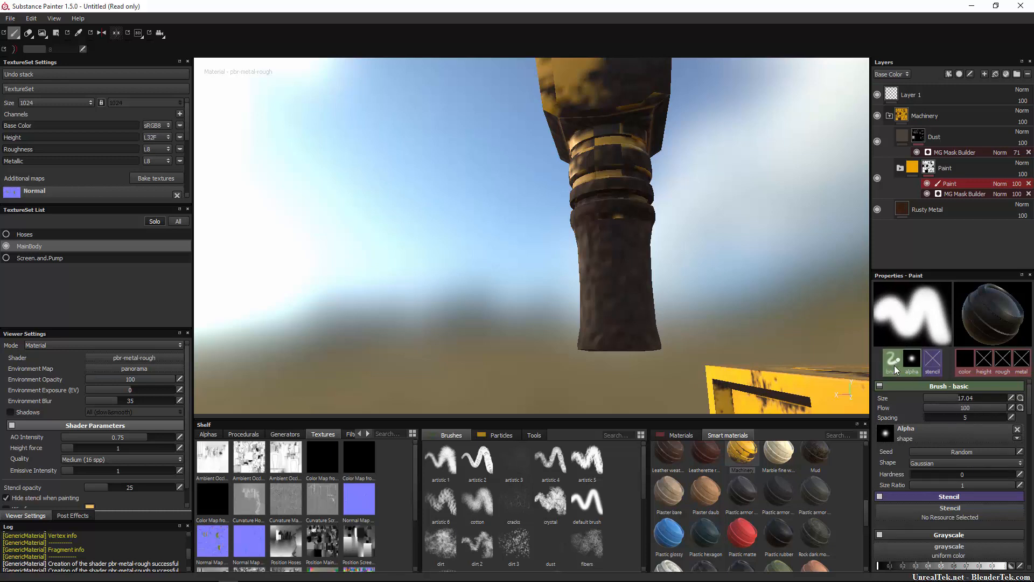
Change the brush alpha's shape to Disc and raise its hardness to 1.
click(1018, 438)
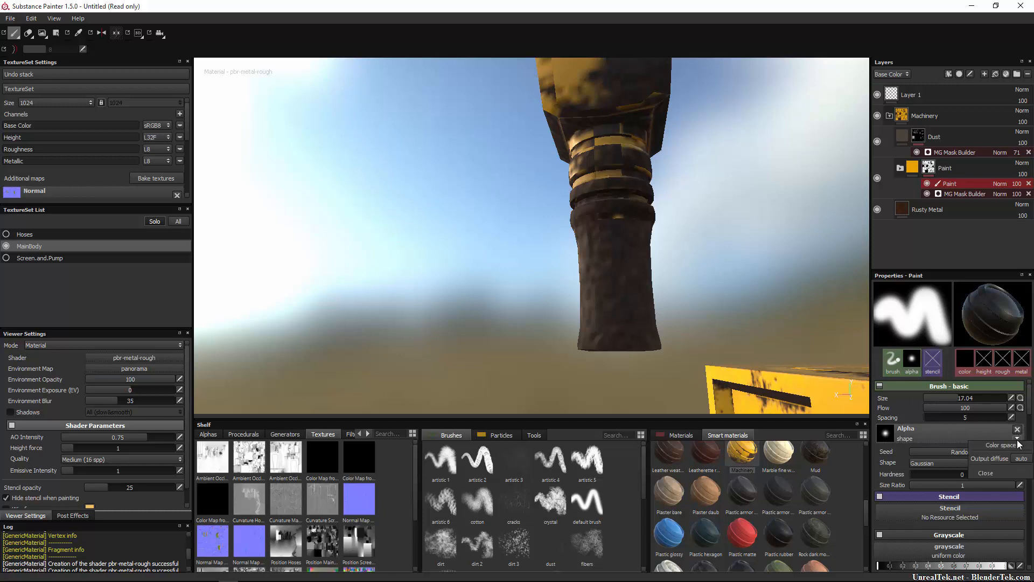
click(987, 473)
click(936, 437)
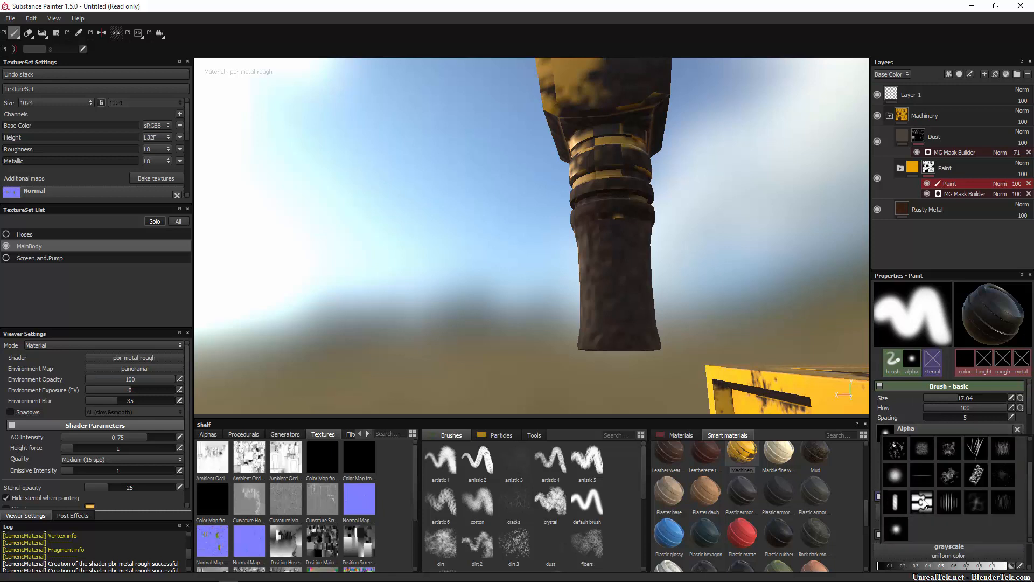
scroll(915, 508, down, 1)
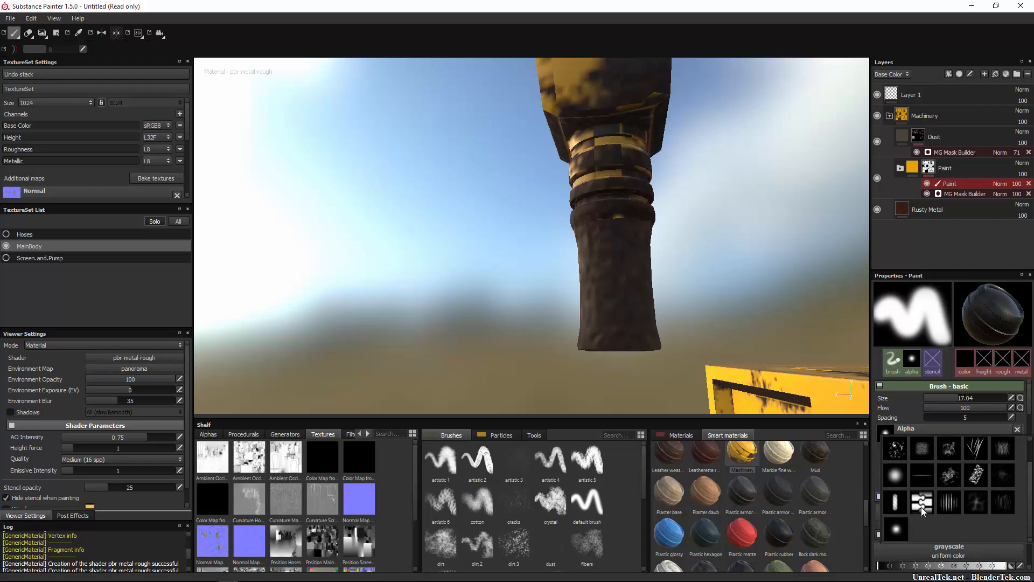
click(897, 532)
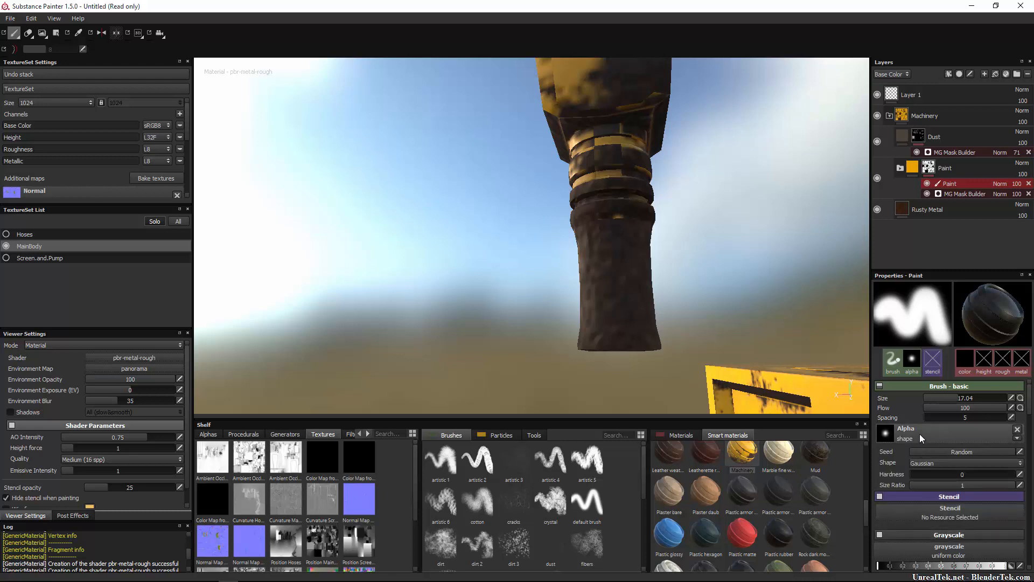
click(968, 461)
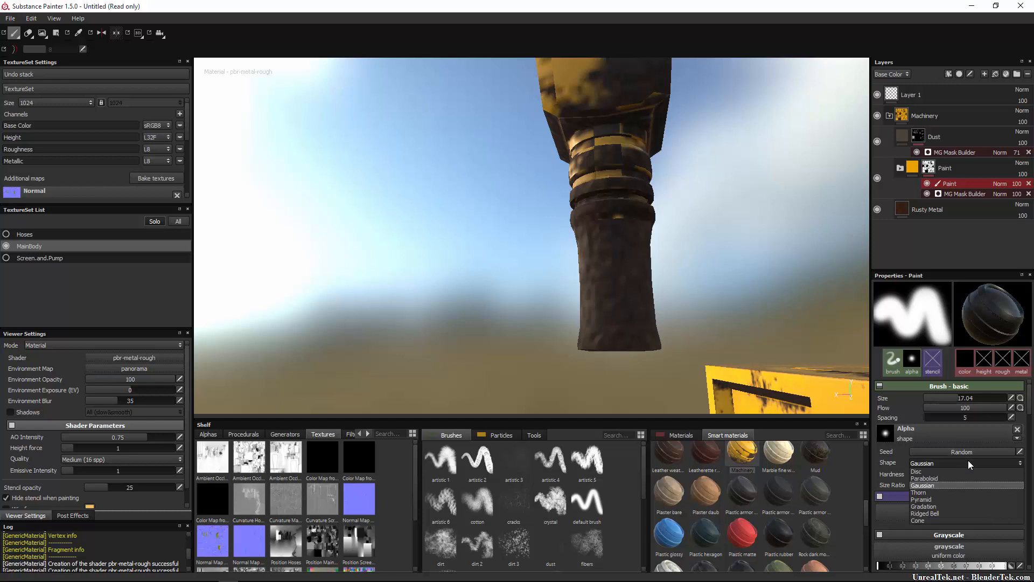
click(937, 472)
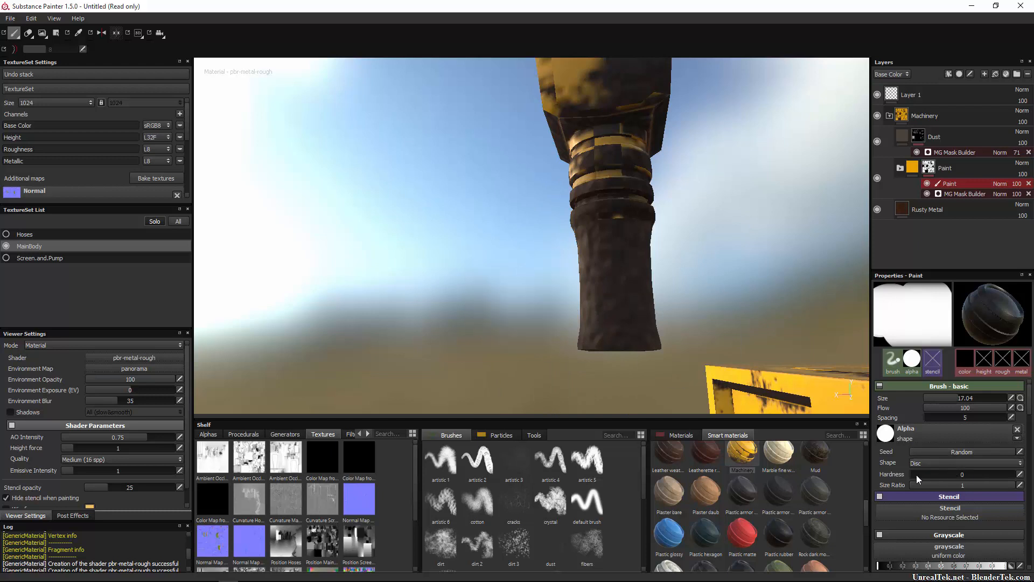
drag(916, 475, 1013, 476)
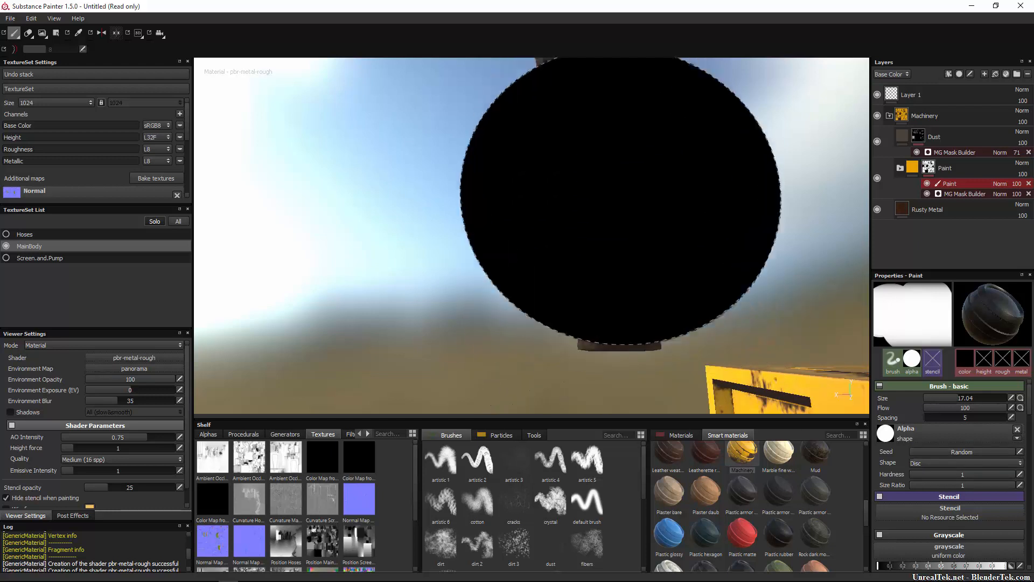
Try a black dab of the disc brush on the pump body, and undo it.
scroll(642, 272, down, 5)
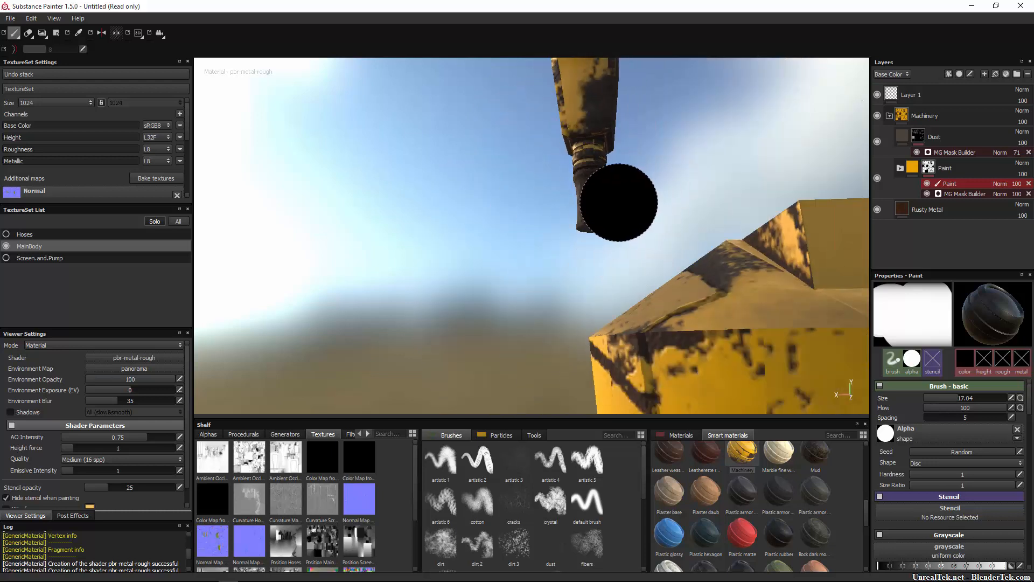
click(774, 374)
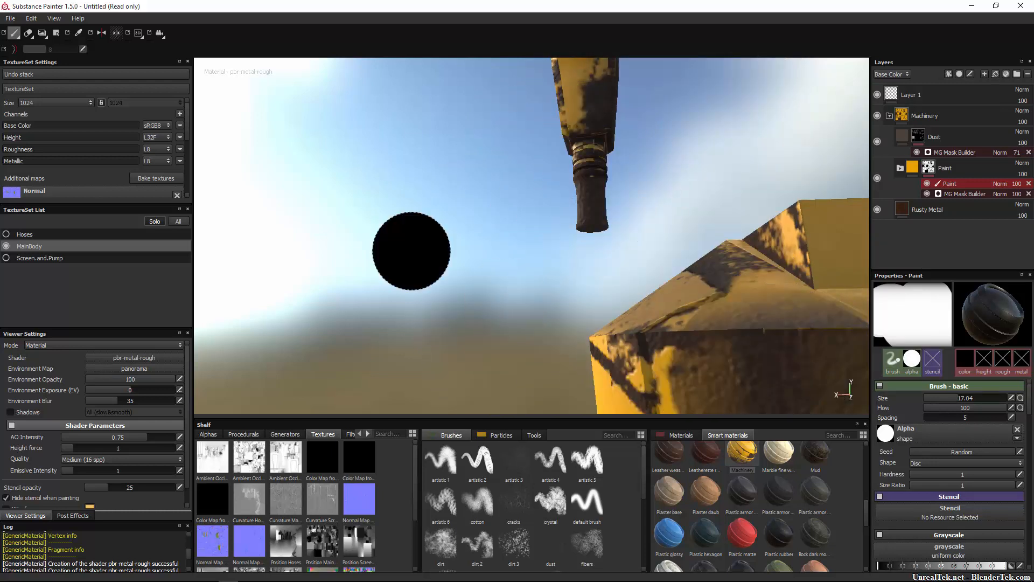
key(ctrl+z)
Reduce the brush size to 4.2 for detailed mask painting on the nozzle.
alt+right_drag(597, 202, 608, 217)
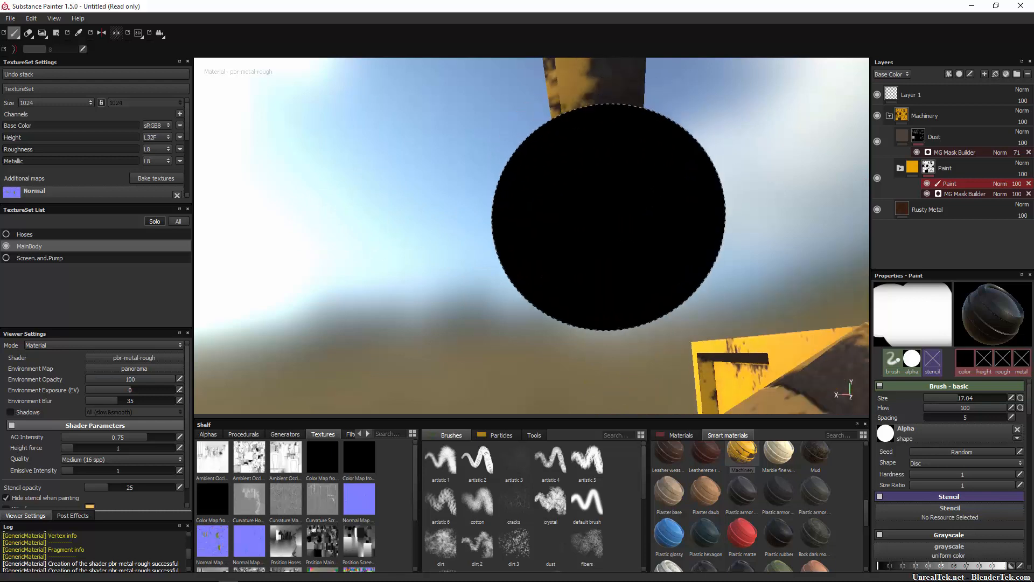
drag(973, 397, 950, 401)
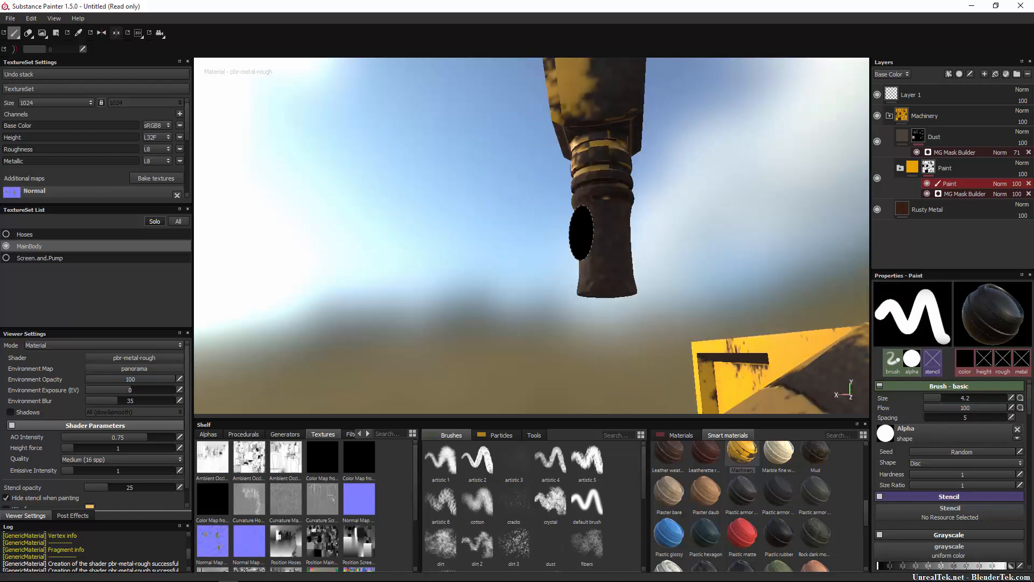
mouse_move(673, 228)
alt+middle_down()
mouse_move(685, 265)
mouse_move(677, 298)
alt+middle_up()
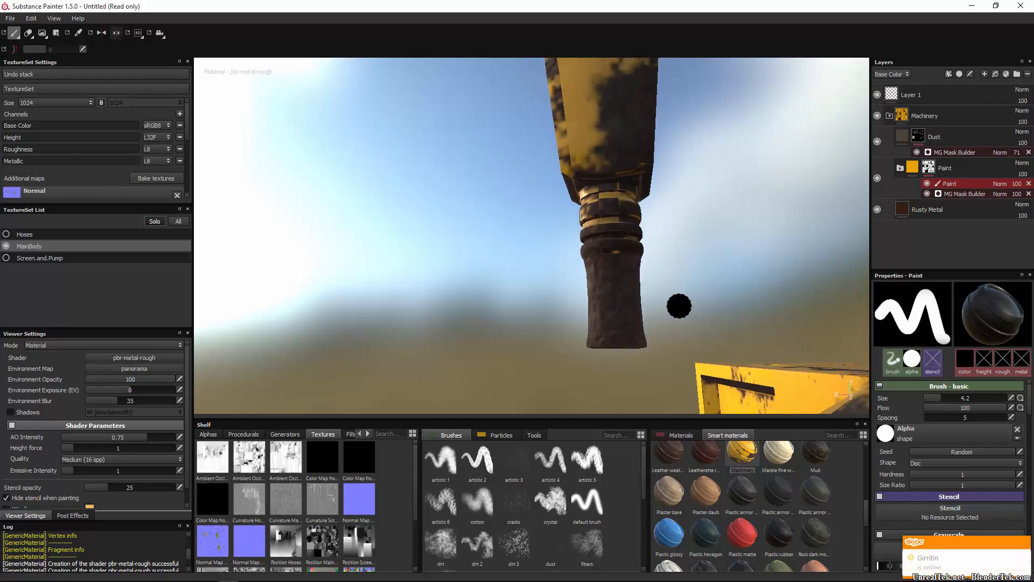
alt+drag(678, 294, 683, 284)
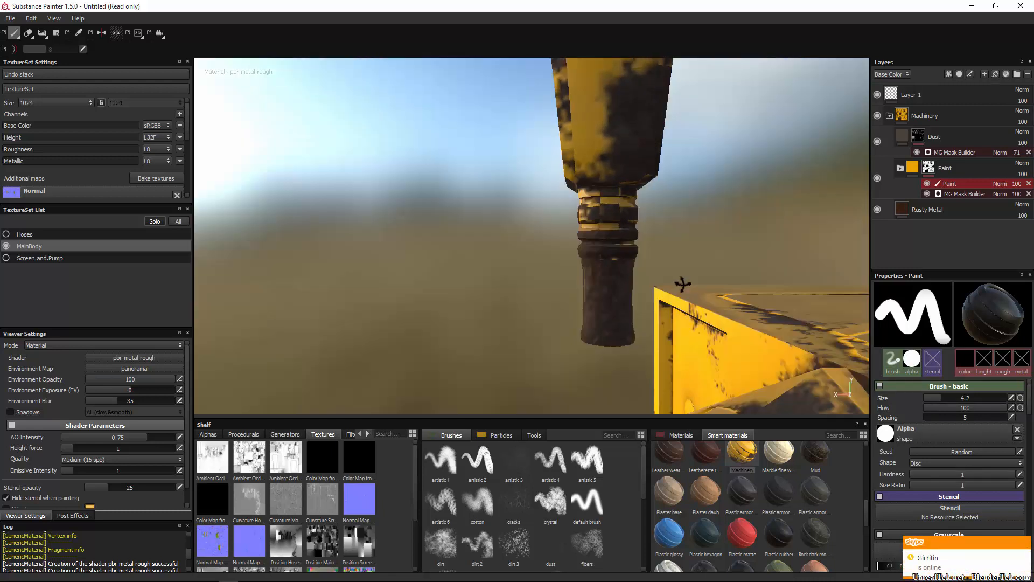
mouse_move(691, 263)
alt+middle_down()
mouse_move(638, 275)
mouse_move(588, 258)
alt+middle_up()
scroll(597, 277, up, 2)
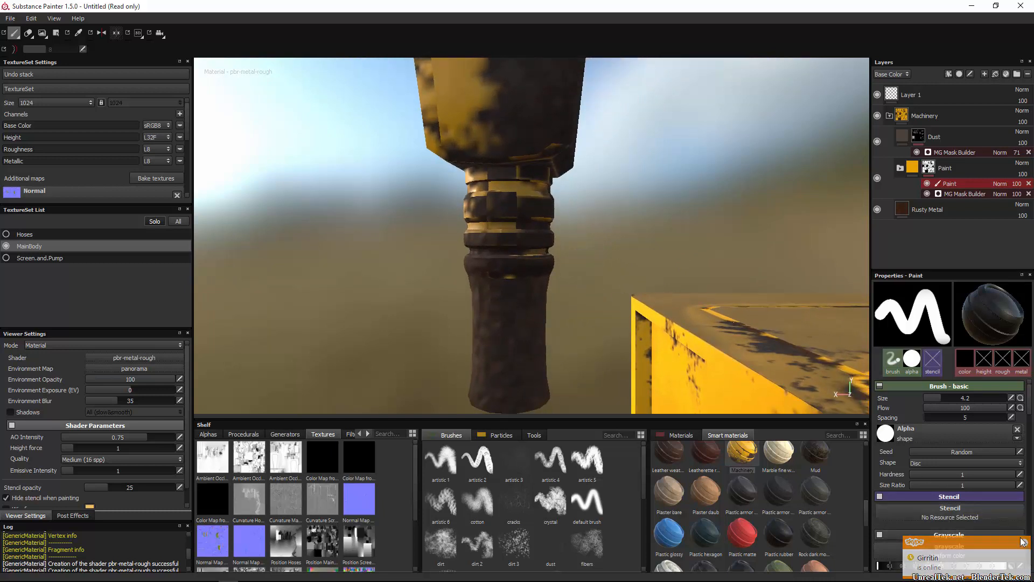
Paint black over the yellow patches all around the nozzle's ringed neck and handle with the disc brush in the Paint mask.
scroll(969, 521, down, 3)
scroll(949, 506, up, 3)
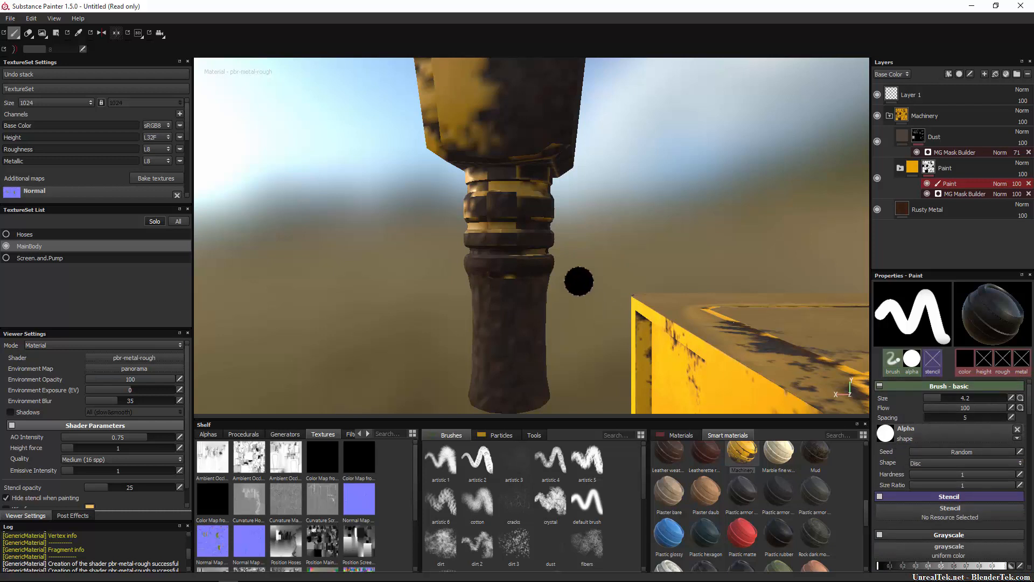
mouse_move(490, 229)
mouse_down()
mouse_move(474, 205)
mouse_move(507, 195)
mouse_move(473, 222)
mouse_move(498, 216)
mouse_move(490, 226)
mouse_move(455, 233)
mouse_move(330, 220)
mouse_move(451, 209)
mouse_up()
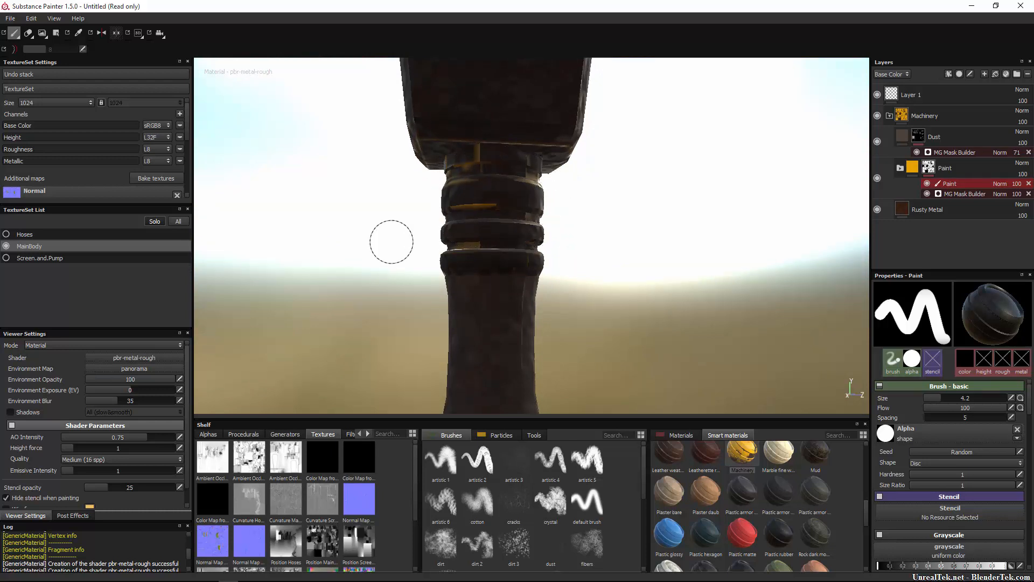
mouse_move(445, 256)
alt+mouse_down()
mouse_move(497, 253)
mouse_move(435, 270)
mouse_move(527, 262)
mouse_move(536, 288)
alt+mouse_up()
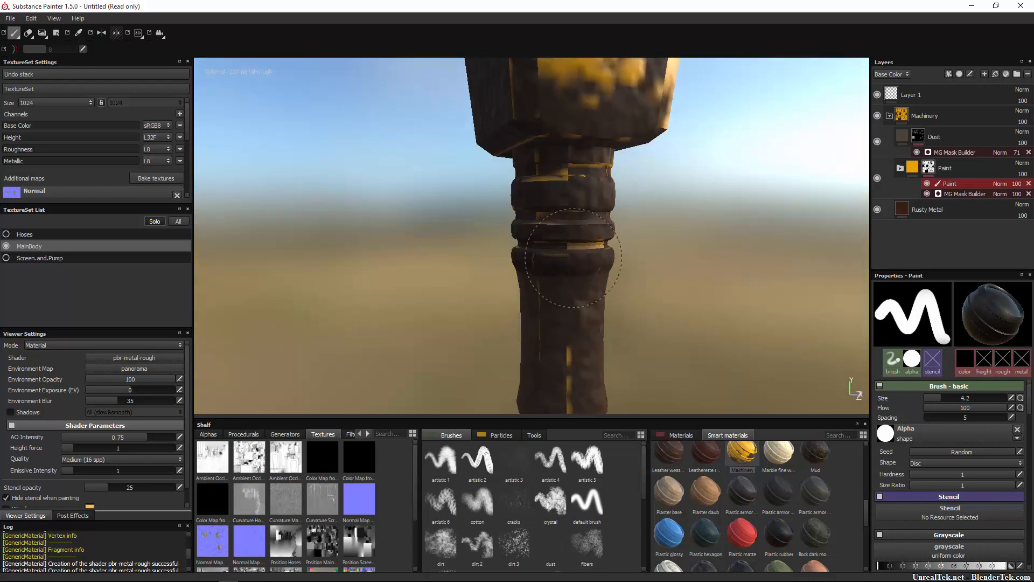
mouse_move(592, 199)
alt+mouse_down()
mouse_move(577, 266)
mouse_move(600, 255)
mouse_move(521, 242)
mouse_move(660, 224)
mouse_move(613, 211)
alt+mouse_up()
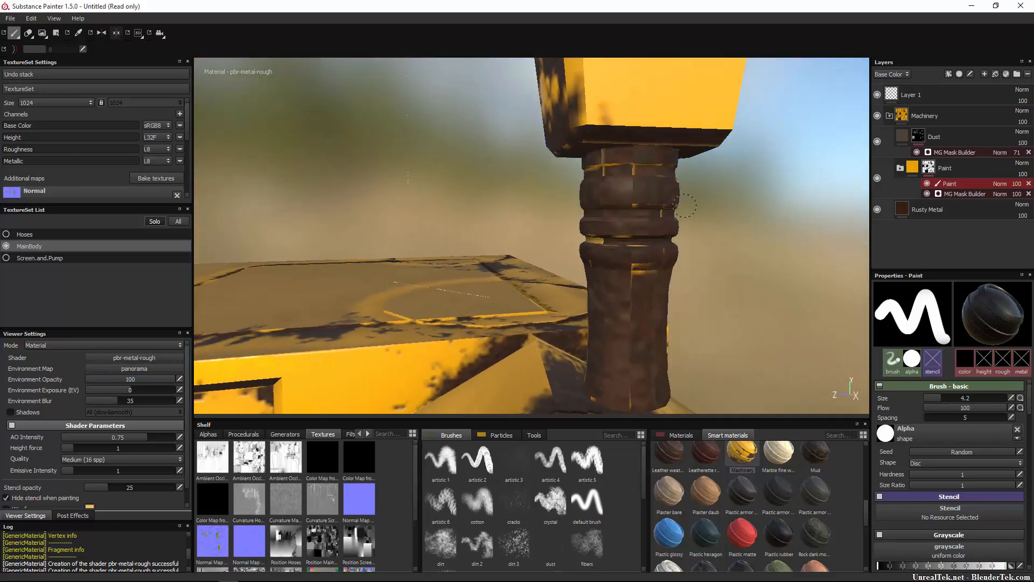
alt+middle_drag(613, 211, 511, 198)
alt+drag(512, 198, 512, 285)
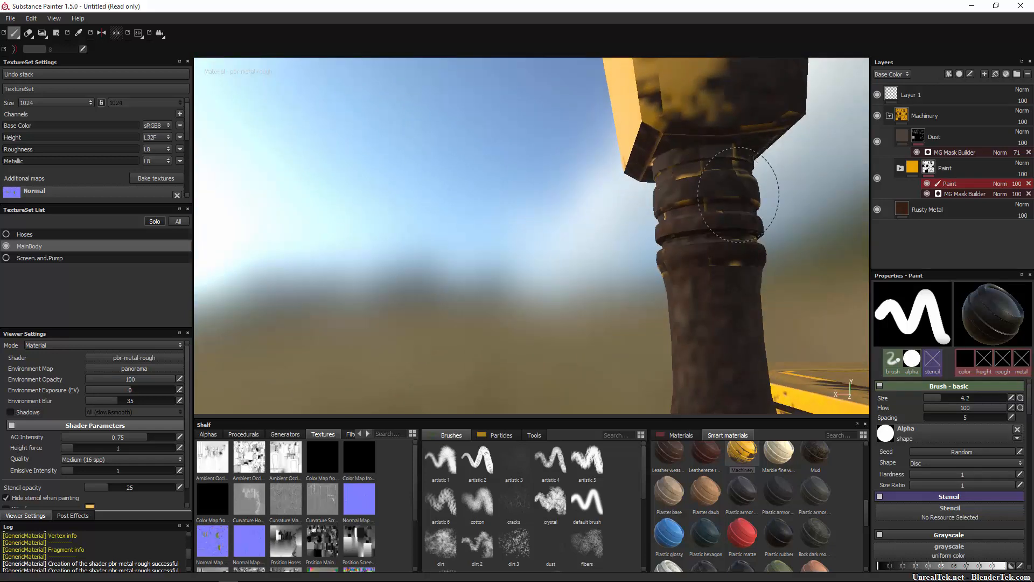
alt+drag(640, 254, 686, 300)
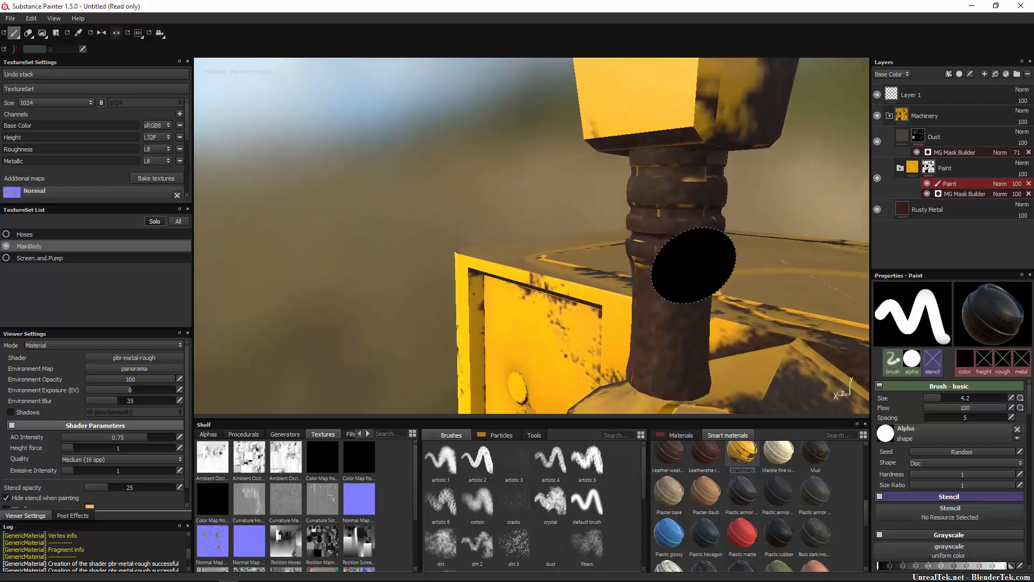
Reduce the brush size to 0.42 and toggle the Paint folder's visibility off and on to compare.
key(bracketleft)
key(bracketleft)
key(bracketleft)
key(bracketleft)
key(bracketleft)
key(bracketleft)
key(bracketleft)
key(bracketleft)
key(bracketleft)
key(bracketleft)
key(bracketleft)
key(bracketleft)
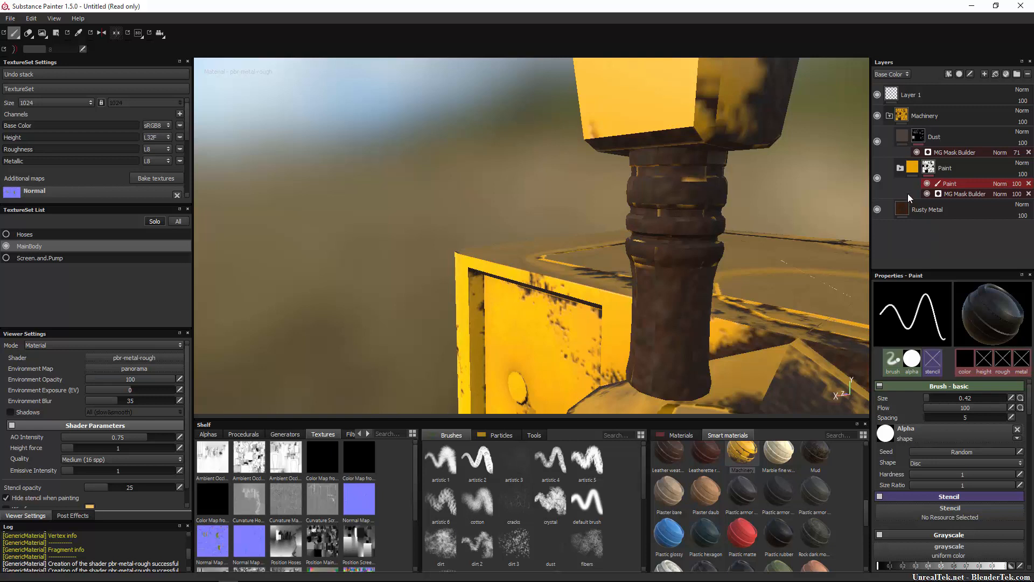
click(877, 178)
click(877, 179)
Show the 3D model and the 2D texture layout side by side.
click(136, 34)
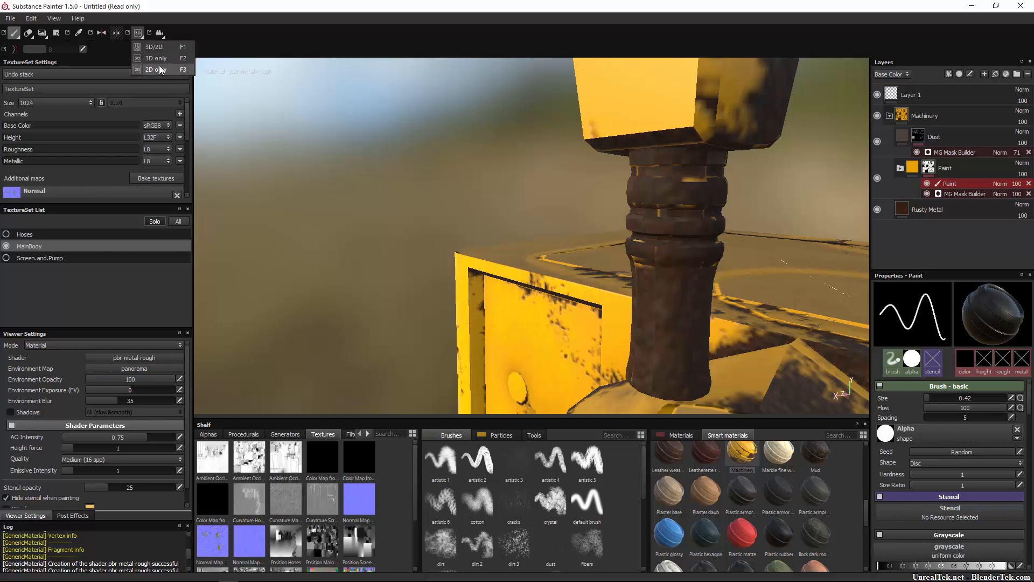
click(158, 60)
click(145, 34)
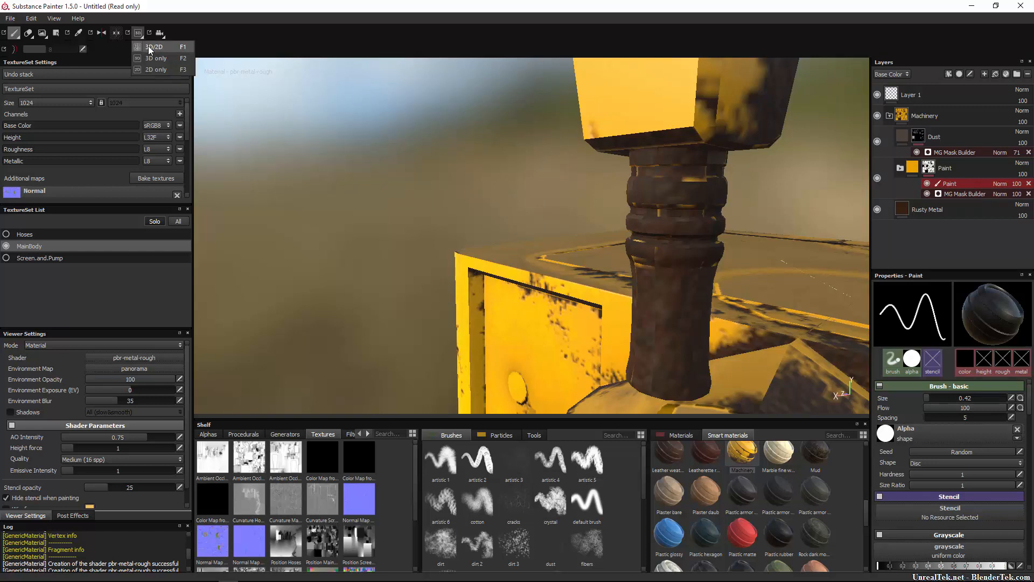
click(148, 47)
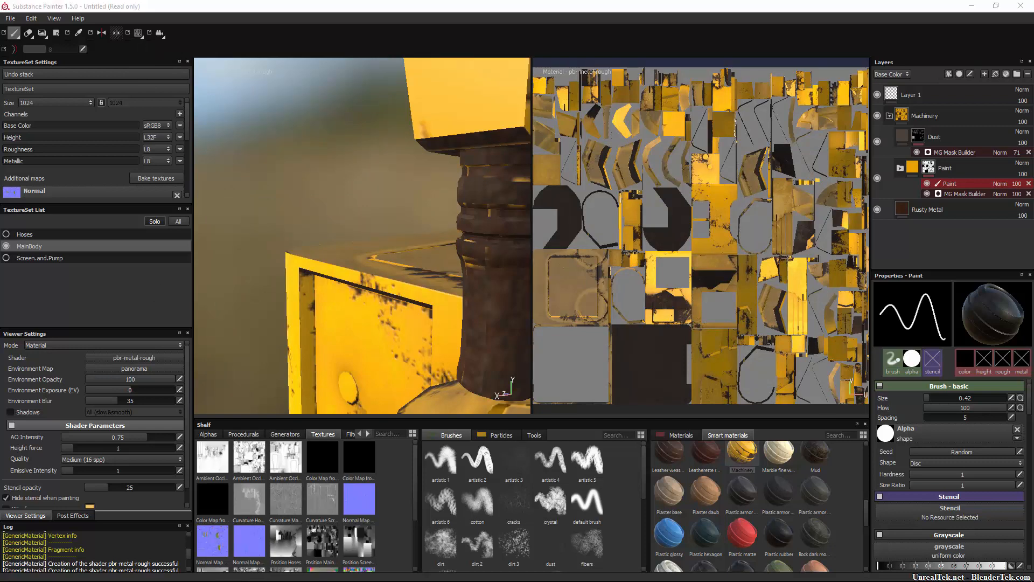
Activate the polygon fill tool and try to fill the front polygons of the nozzle's ringed neck with black in the mask.
click(58, 33)
right_click(59, 33)
click(59, 36)
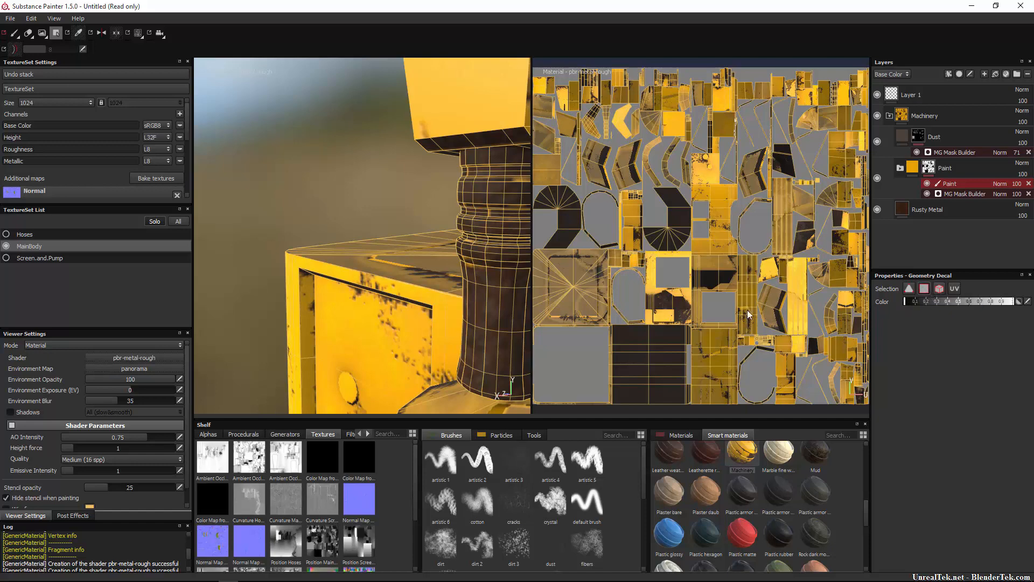
alt+drag(487, 247, 452, 156)
scroll(453, 160, up, 5)
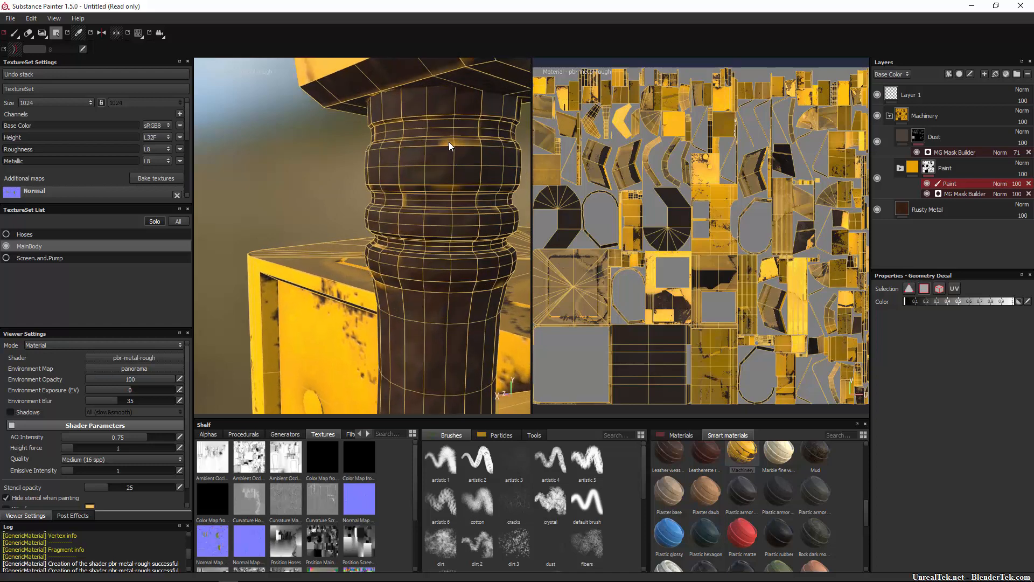
right_click(467, 130)
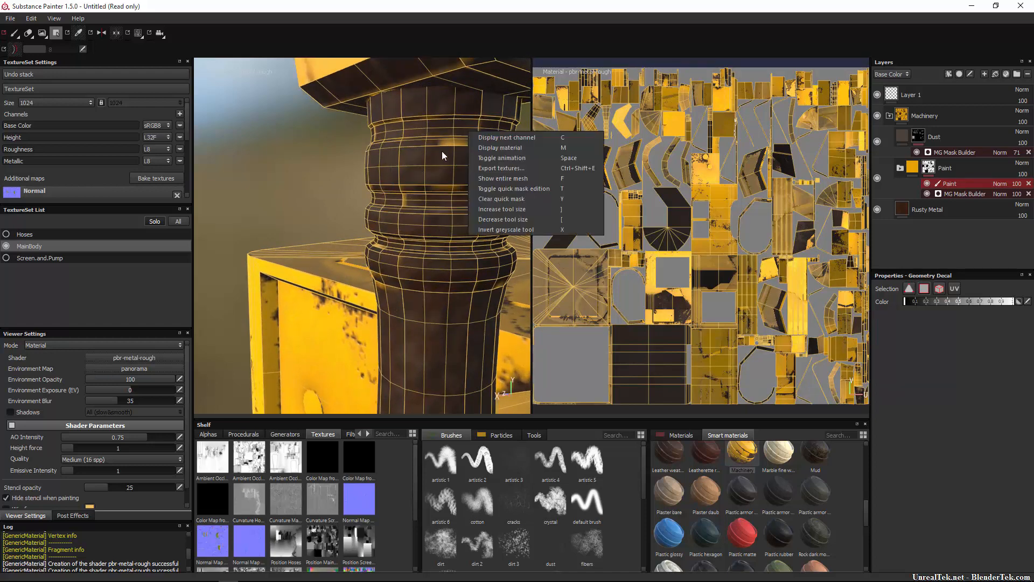
right_click(451, 141)
click(448, 153)
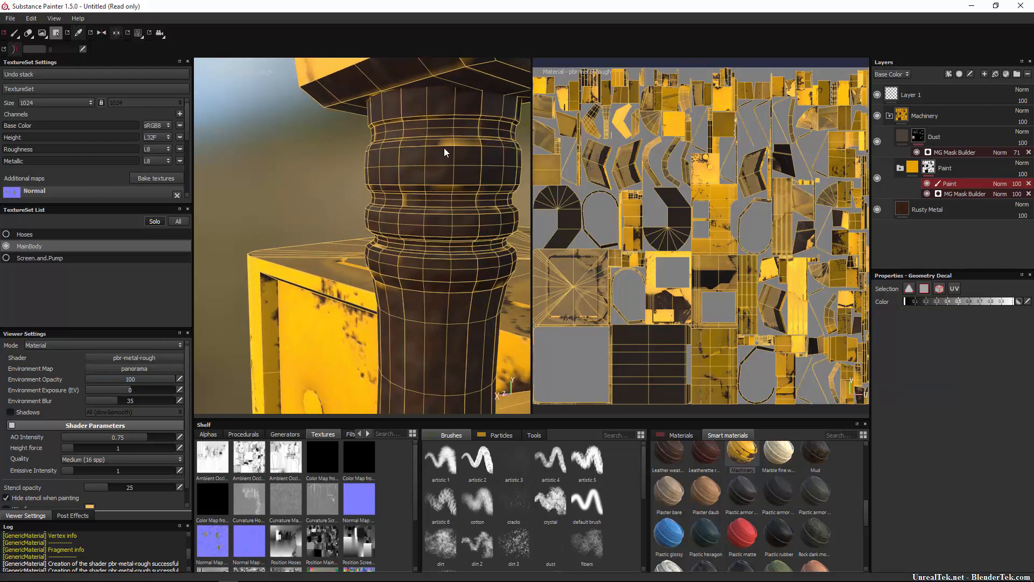
drag(492, 140, 400, 266)
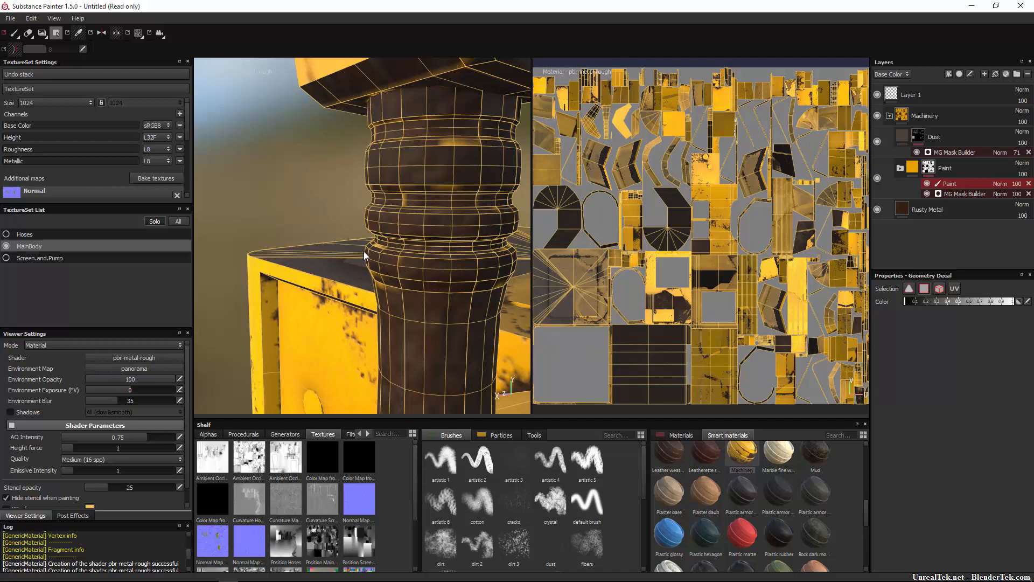
alt+drag(452, 172, 432, 160)
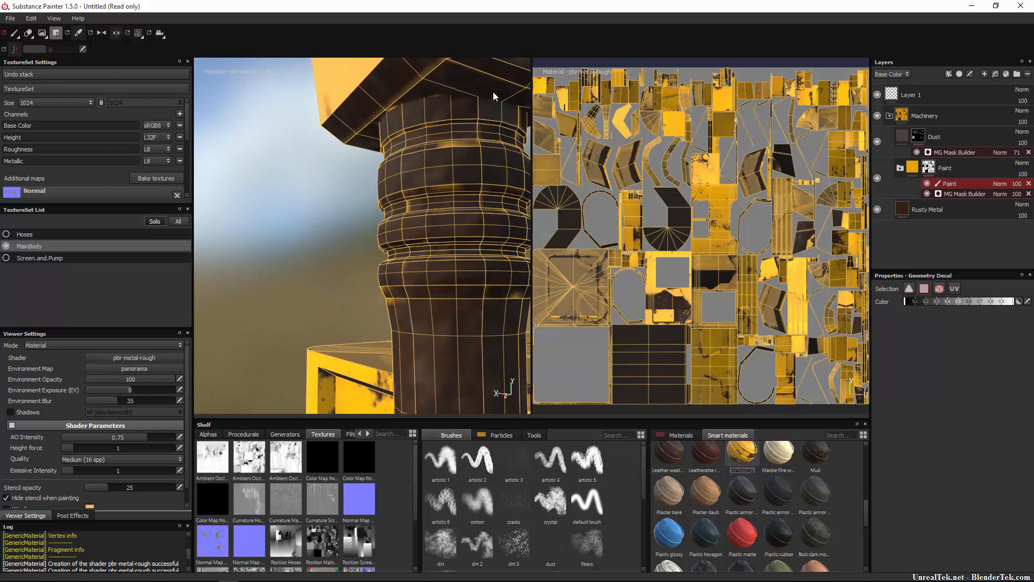
Try to fill the neck ring polygons on the other sides of the nozzle with black.
alt+drag(393, 271, 465, 234)
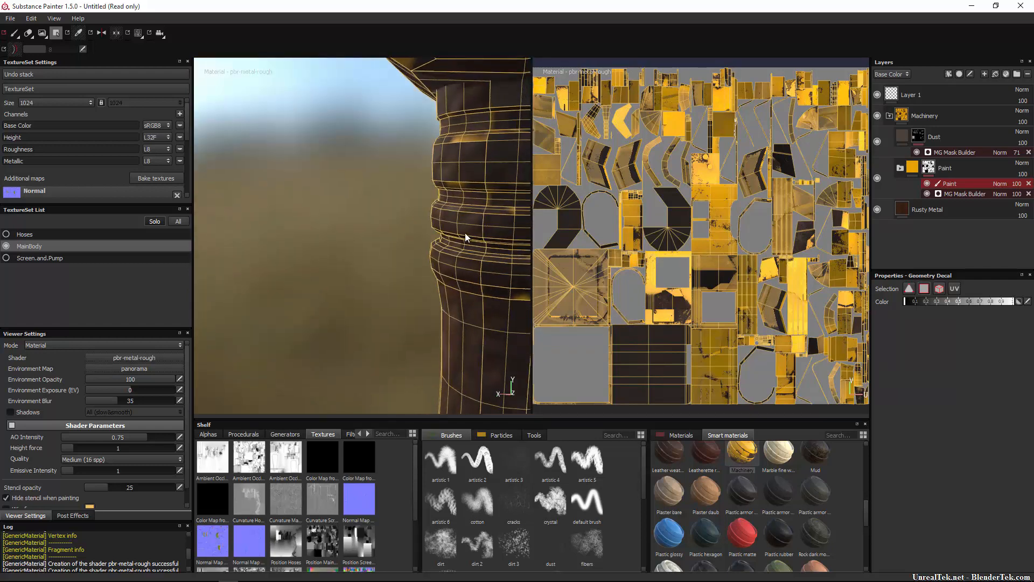
alt+middle_drag(465, 233, 353, 250)
scroll(353, 250, up, 1)
drag(516, 161, 309, 375)
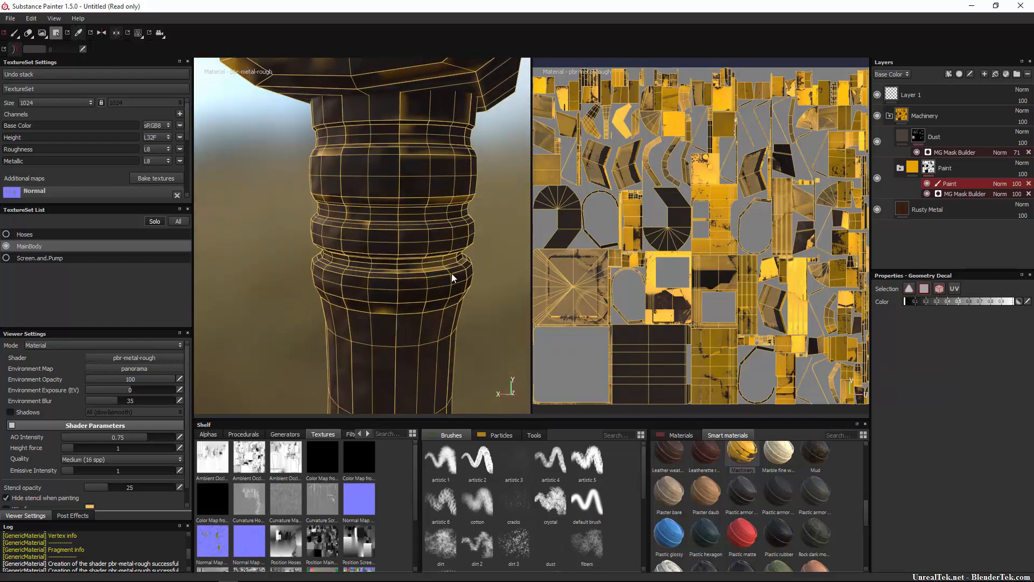
alt+drag(453, 277, 334, 275)
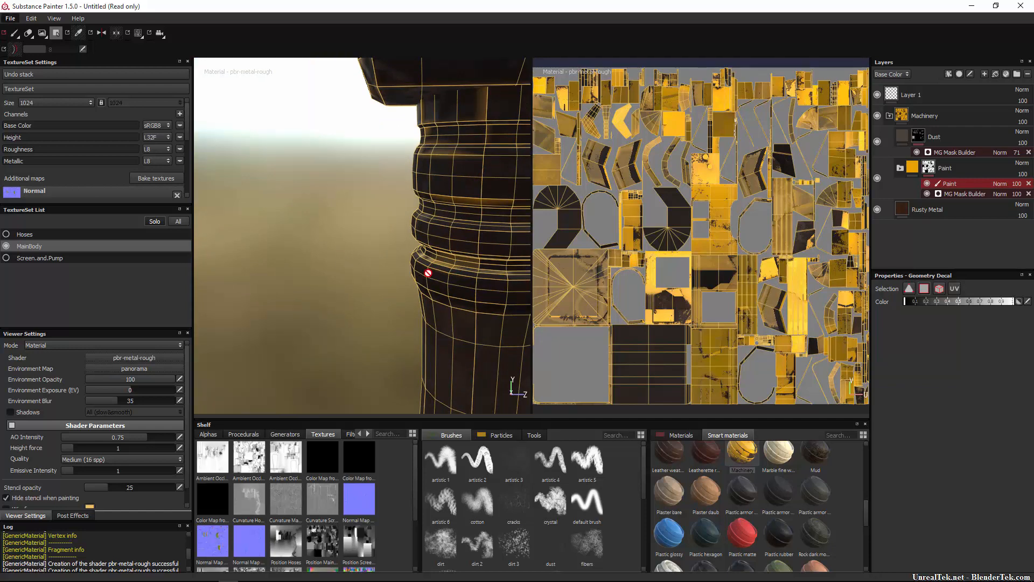
alt+middle_drag(397, 281, 301, 253)
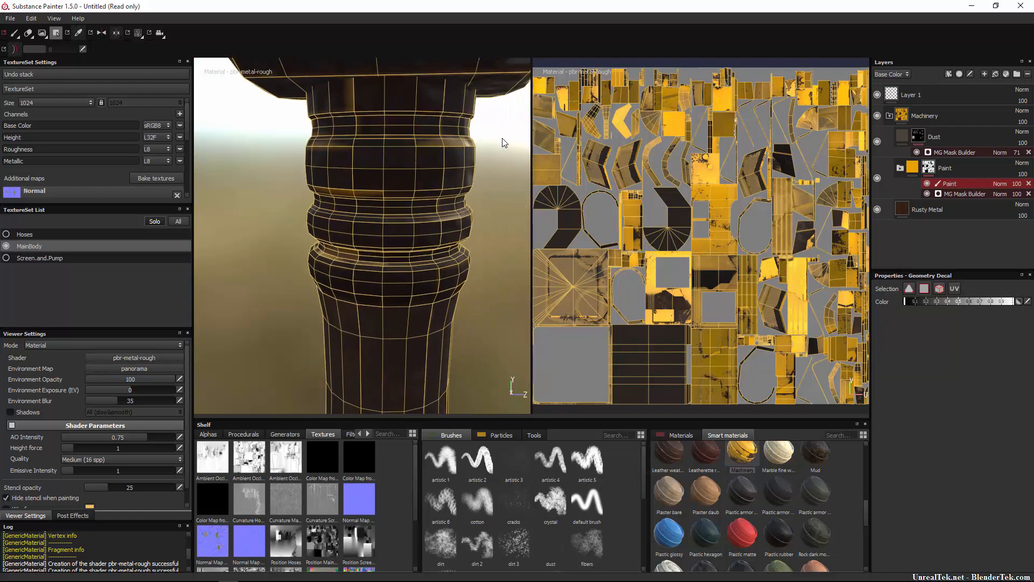
alt+middle_drag(503, 143, 499, 155)
drag(515, 126, 243, 379)
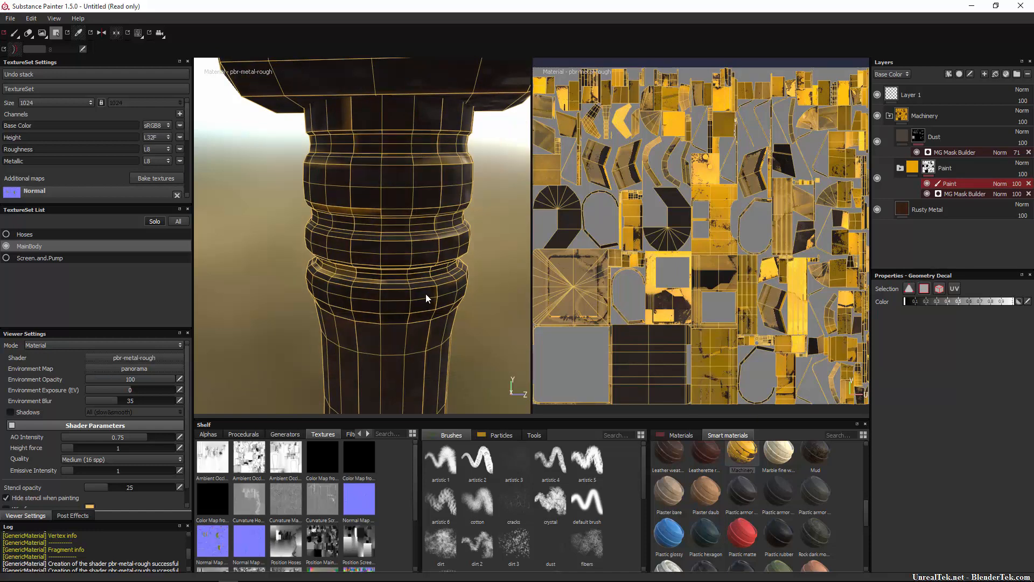
Try to black-fill the nozzle's remaining neck polygons and the handle below the rings.
alt+drag(427, 296, 431, 216)
drag(365, 250, 216, 390)
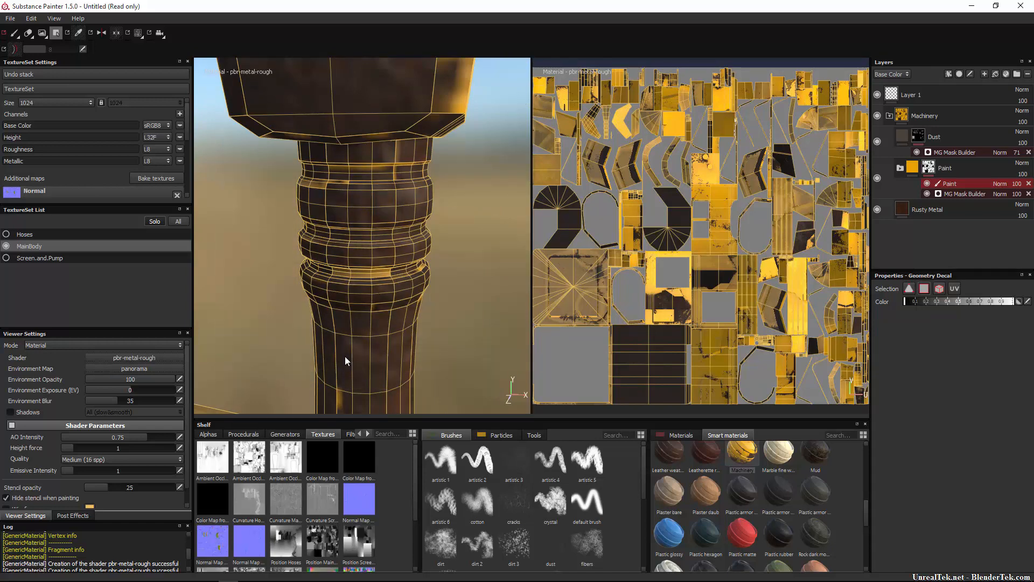
alt+middle_drag(345, 357, 424, 156)
drag(477, 171, 312, 368)
alt+drag(410, 301, 328, 218)
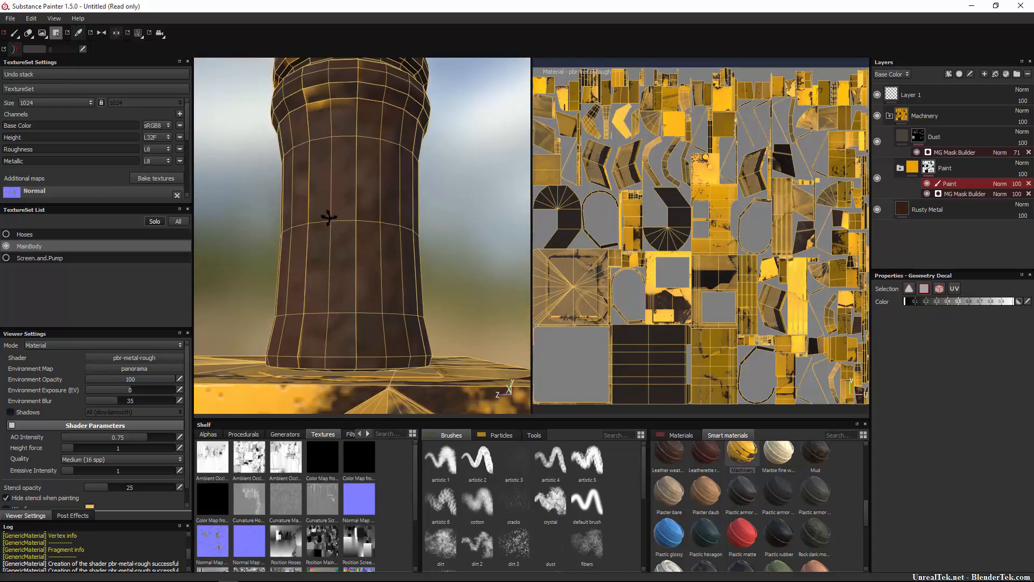
alt+drag(353, 250, 221, 274)
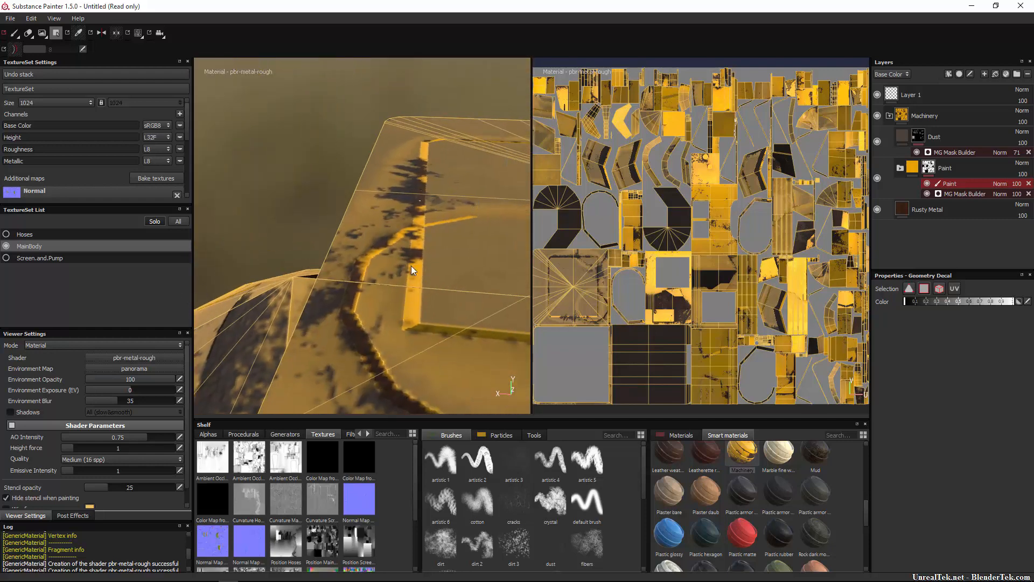
Check the filled nozzle as a whole and switch back to the paint brush.
click(435, 240)
scroll(416, 252, down, 5)
alt+drag(412, 165, 438, 284)
click(292, 221)
scroll(438, 286, up, 6)
mouse_move(389, 308)
alt+mouse_down()
mouse_move(471, 270)
mouse_move(677, 250)
alt+mouse_up()
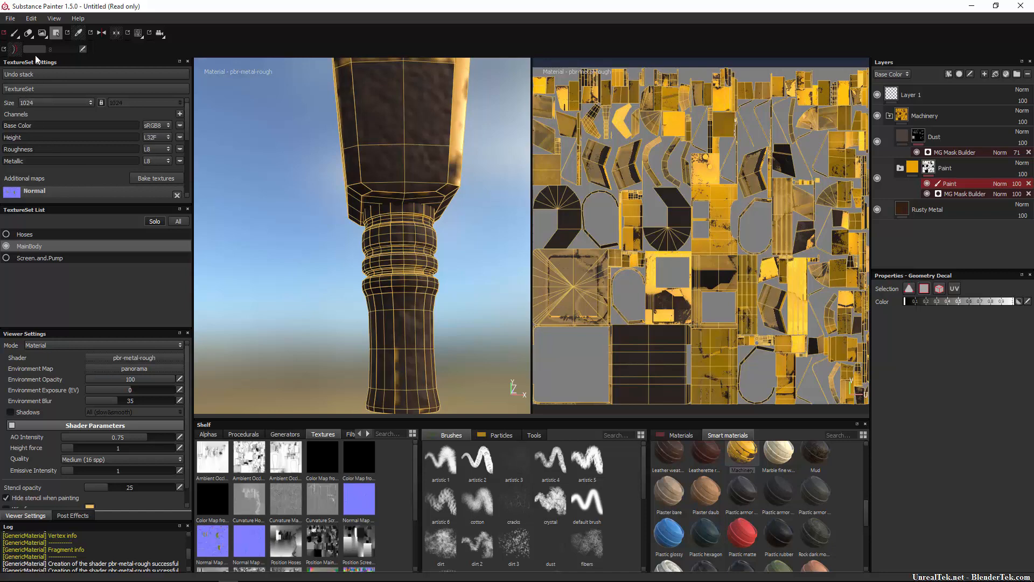
click(16, 32)
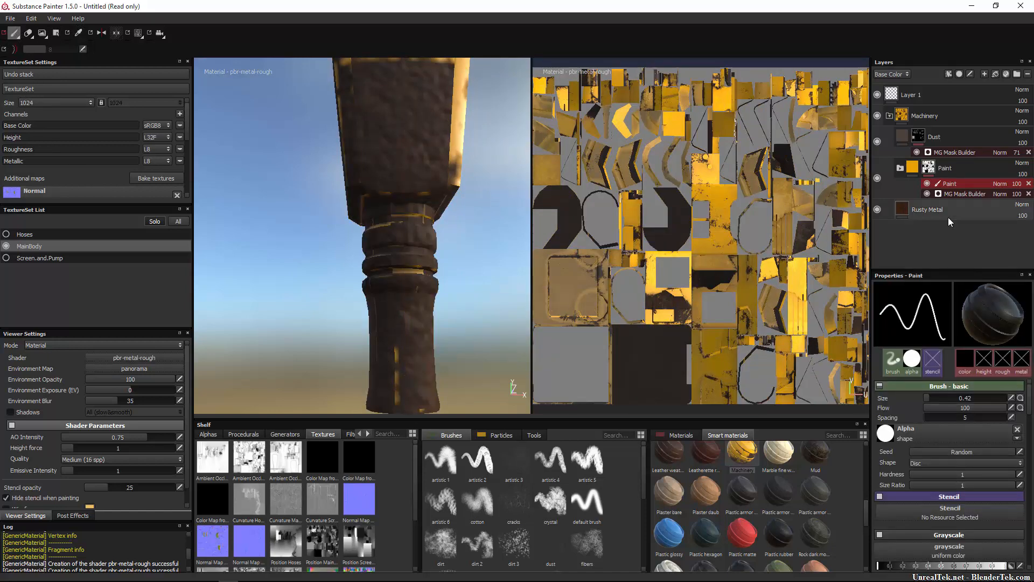
Expand the Paint folder and toggle the Dirty Paint layer's visibility to see what it contributes.
click(901, 167)
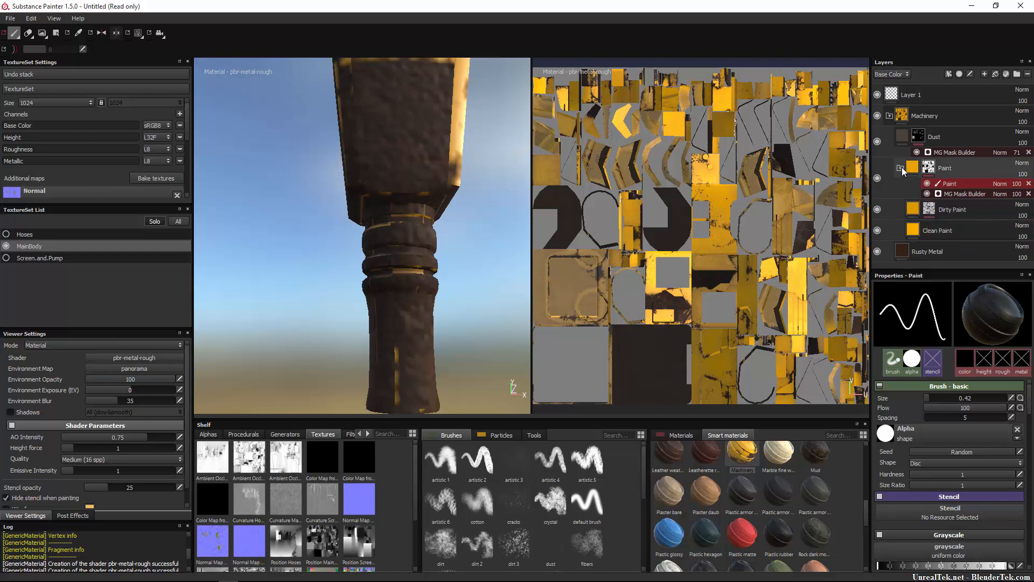
click(876, 207)
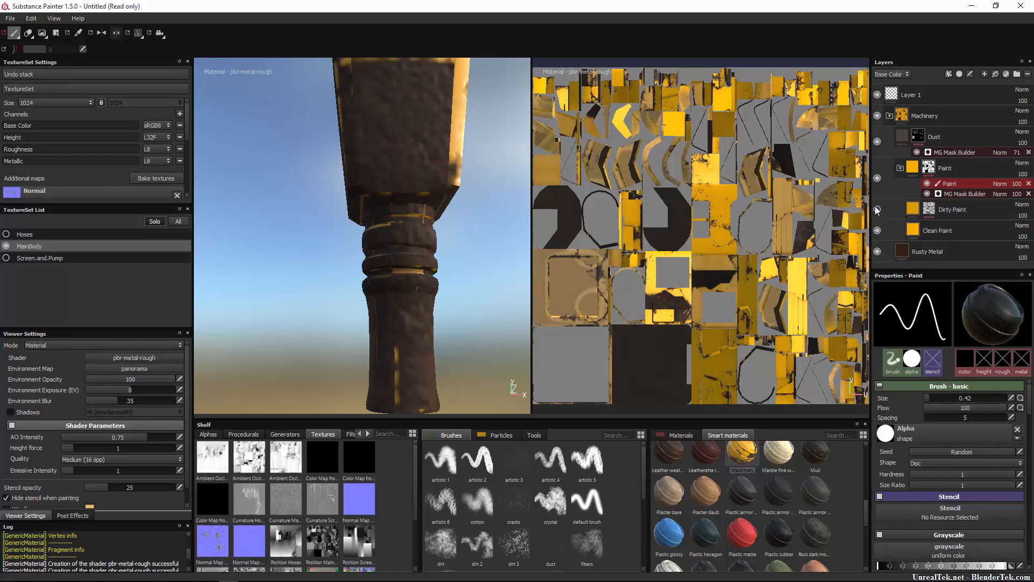
click(876, 207)
click(876, 207)
click(877, 209)
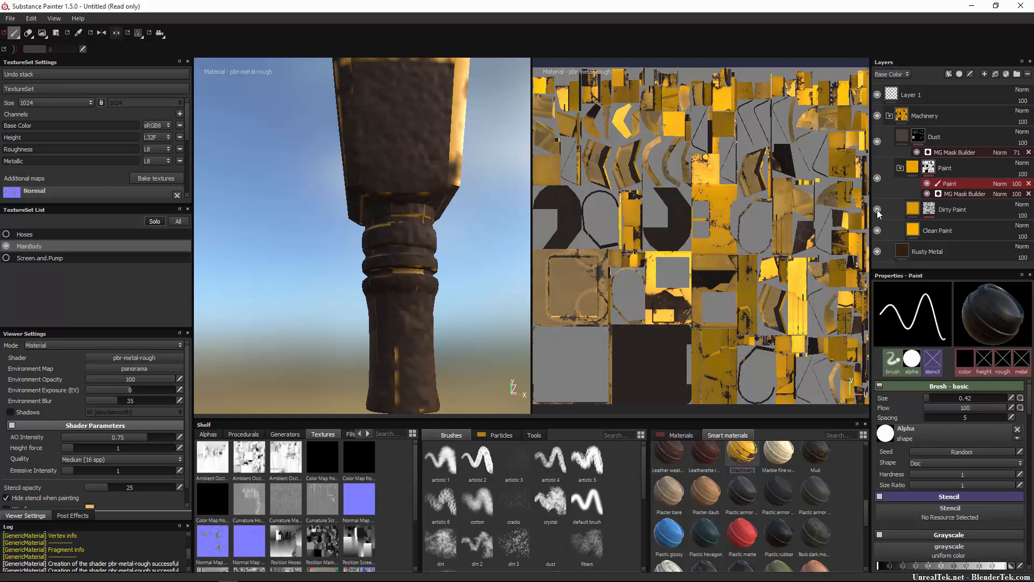
click(877, 209)
click(877, 209)
Hide the Clean Paint and Dirty Paint layers to examine the bare rusty metal on the nozzle.
click(878, 230)
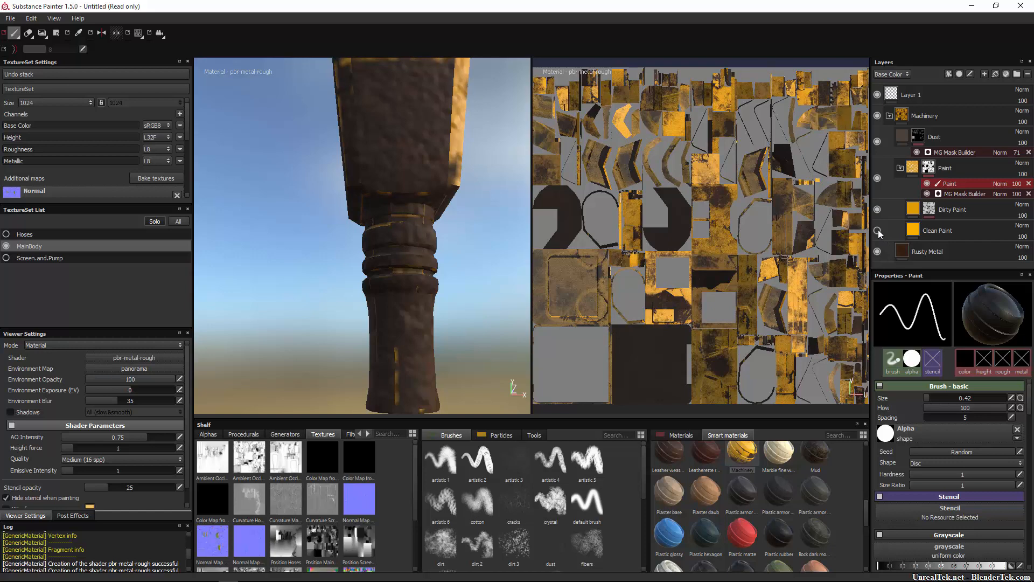
click(878, 230)
click(878, 230)
click(877, 209)
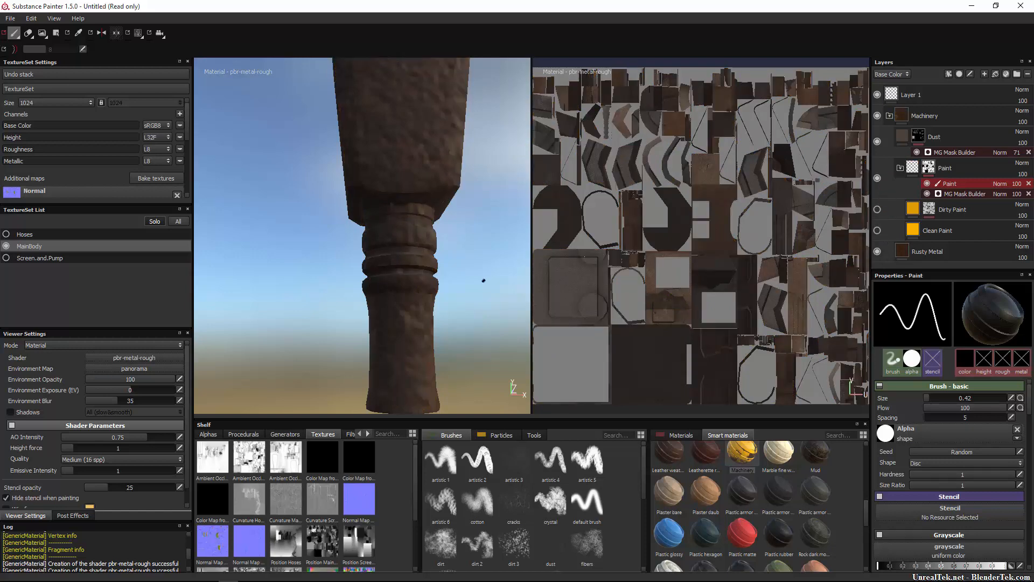
alt+drag(440, 309, 365, 300)
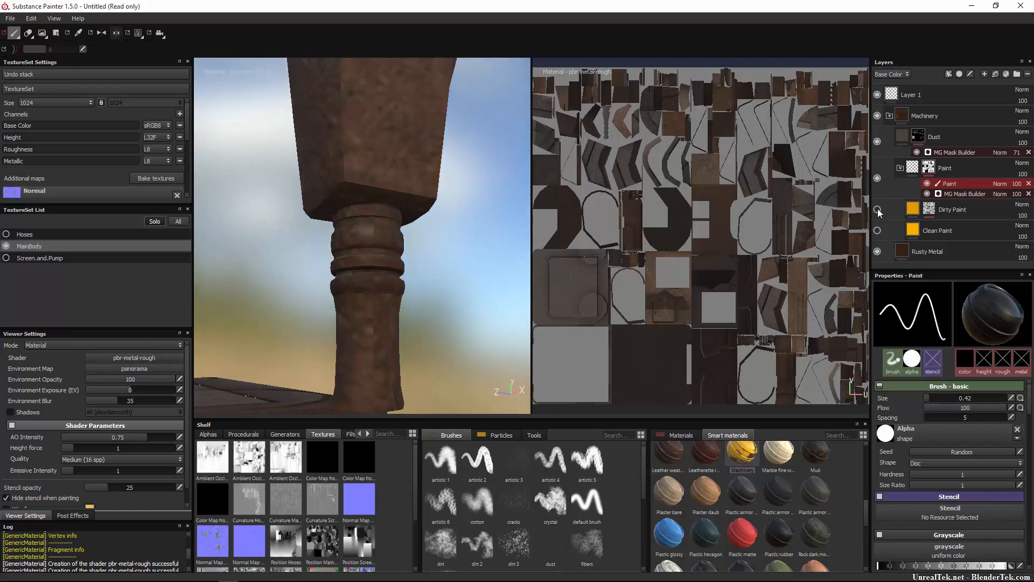
Toggle the Dirty Paint and Clean Paint layers individually to compare their effect, leaving both visible.
click(877, 209)
click(877, 210)
click(878, 209)
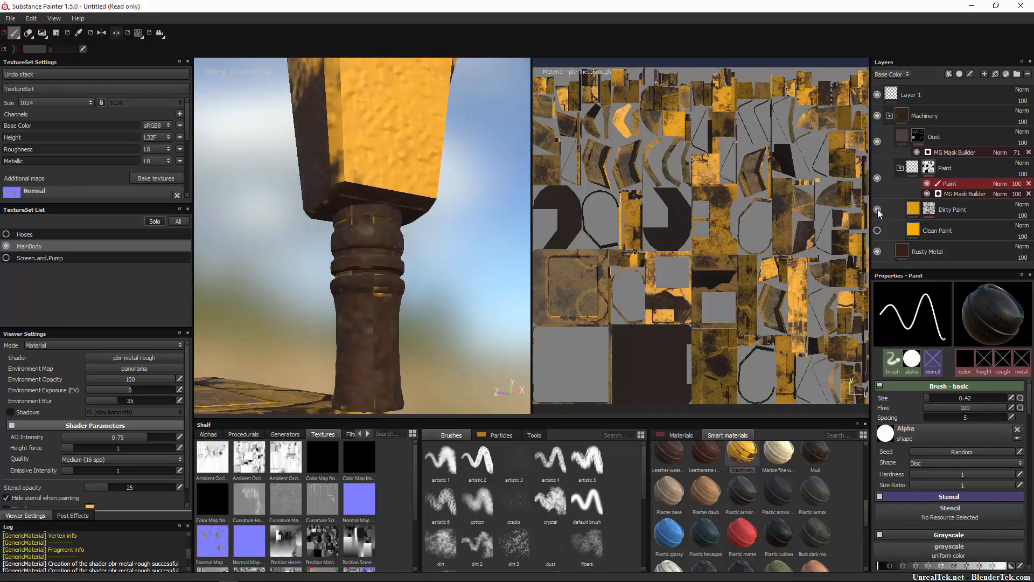
click(877, 209)
click(874, 232)
click(874, 232)
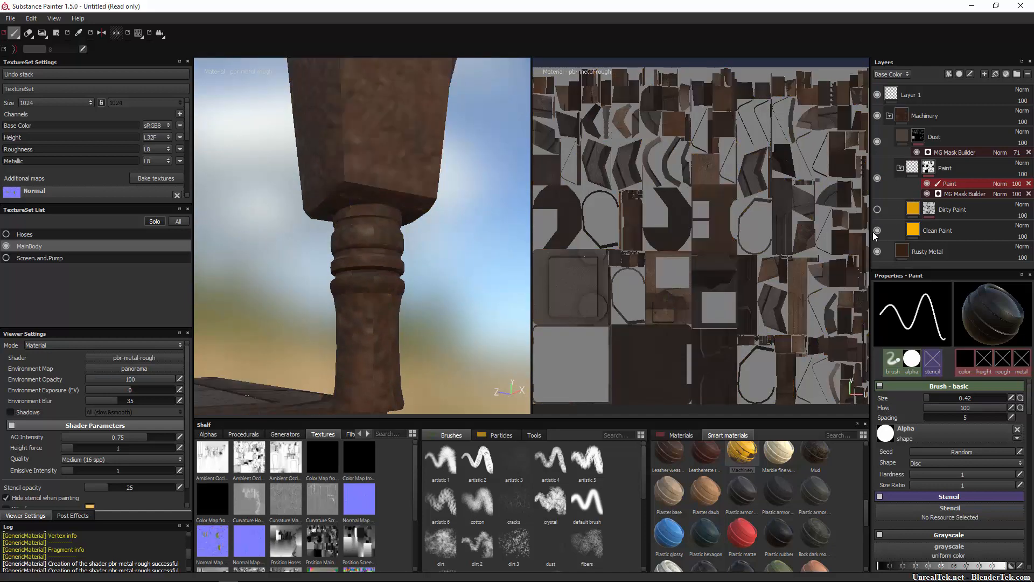
click(873, 232)
click(873, 210)
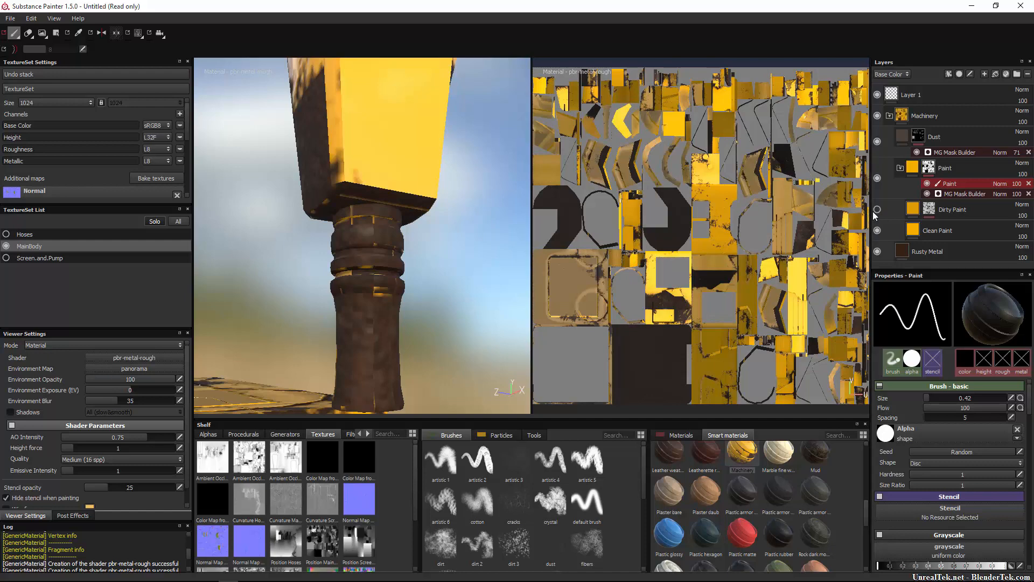
Add a paint effect to the Dirty Paint layer's mask.
click(928, 211)
right_click(933, 209)
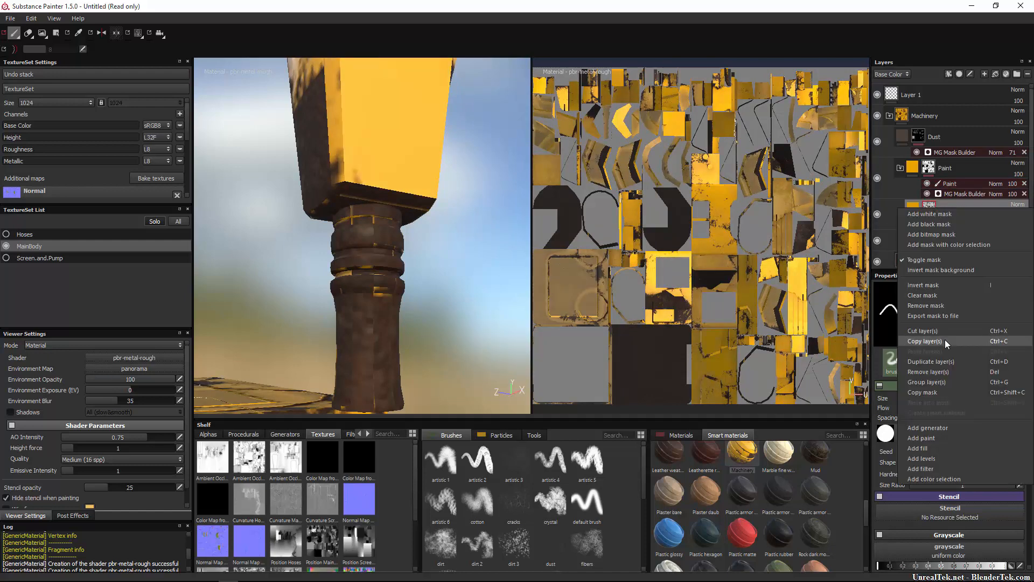
click(945, 436)
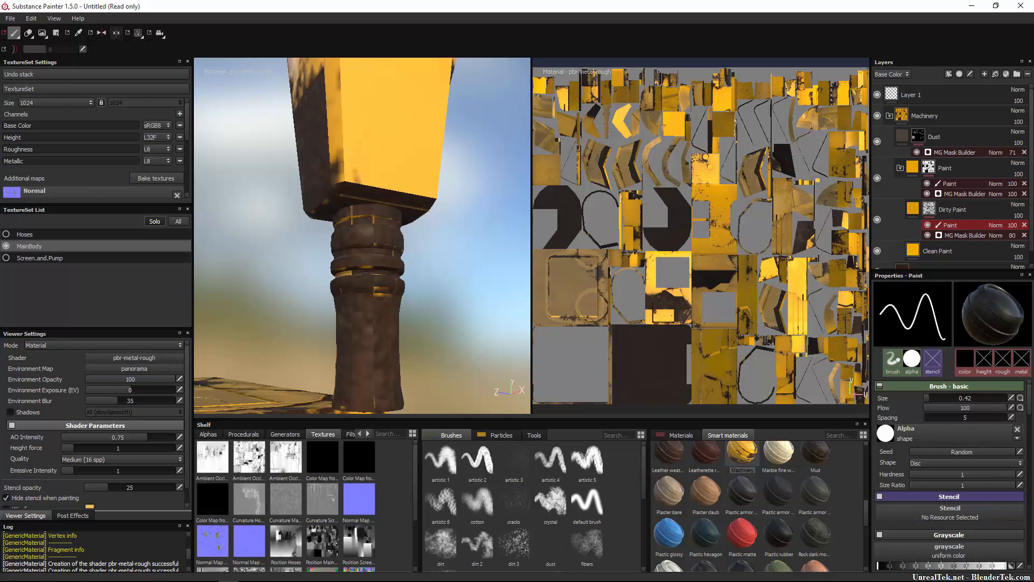
Activate the polygon fill tool for the paint effect on the Dirty Paint mask.
alt+middle_drag(338, 310, 373, 261)
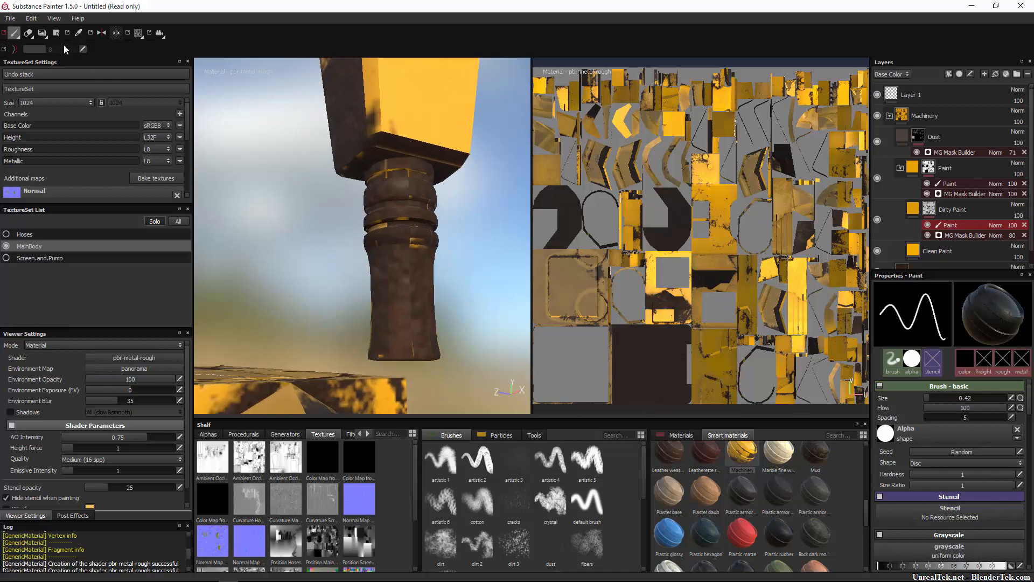
click(56, 33)
click(46, 36)
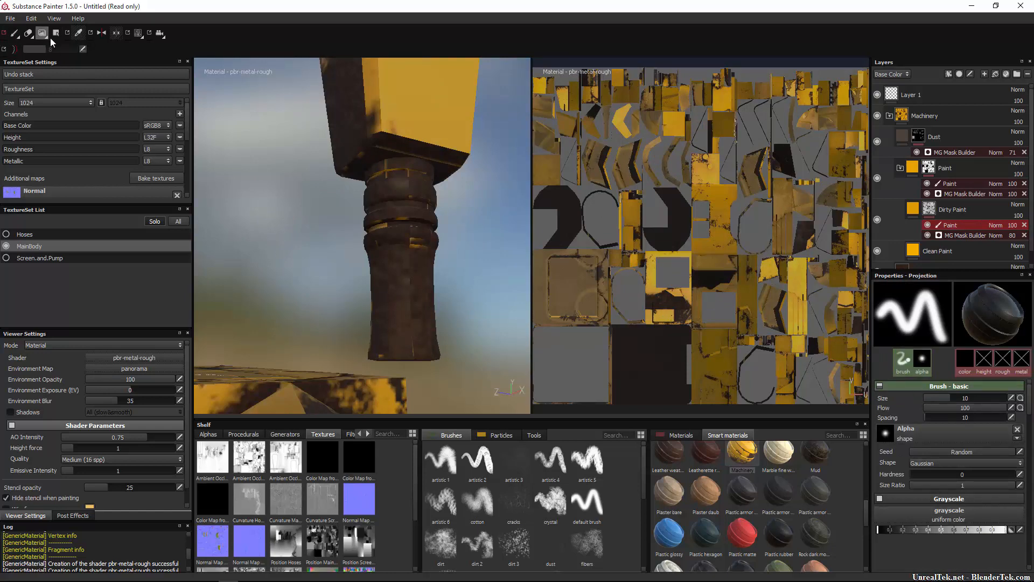
alt+drag(372, 246, 438, 253)
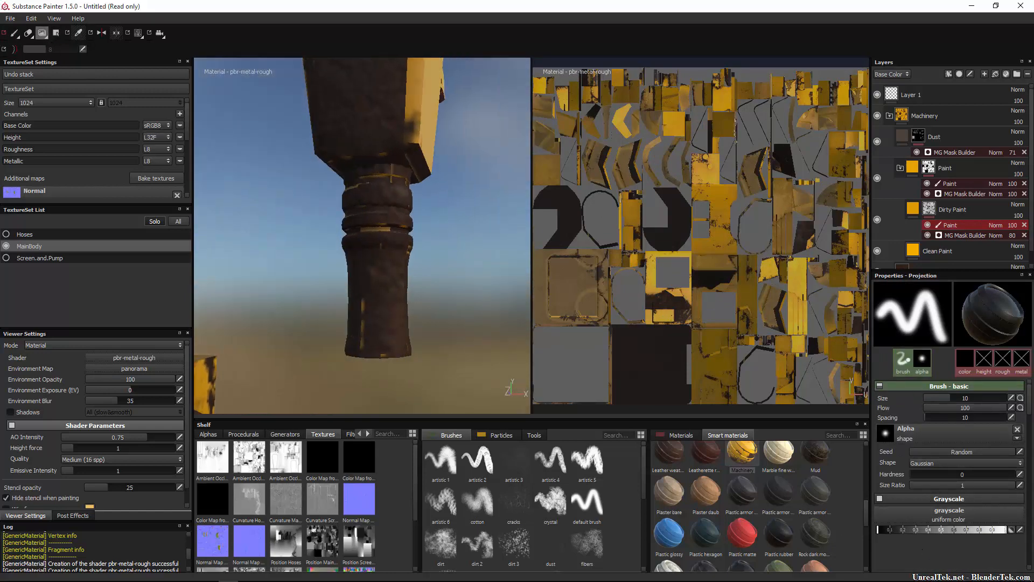
click(56, 34)
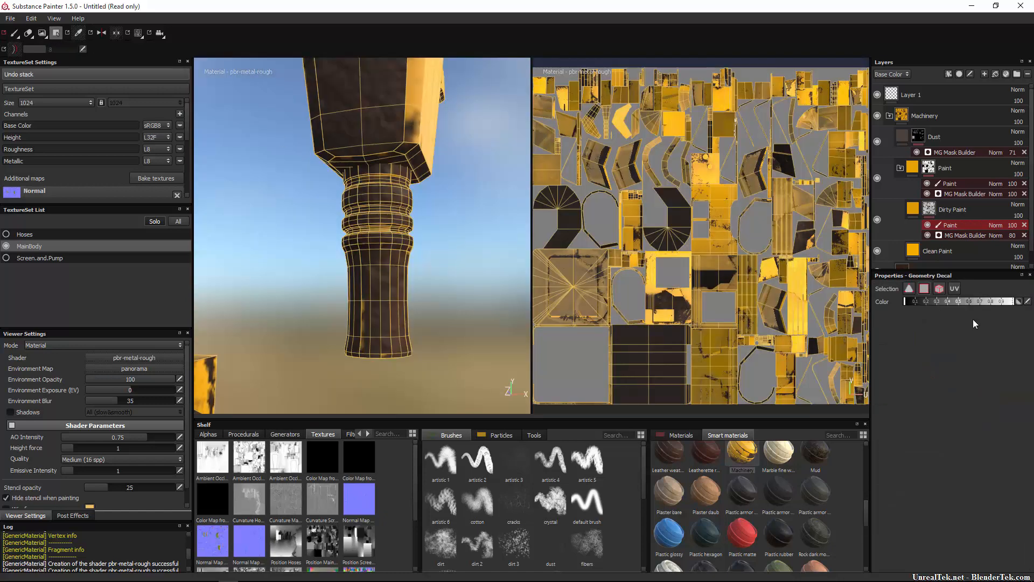
Examine the wireframe of the nozzle's lower end from all sides for leftover yellow patches.
alt+drag(476, 235, 515, 238)
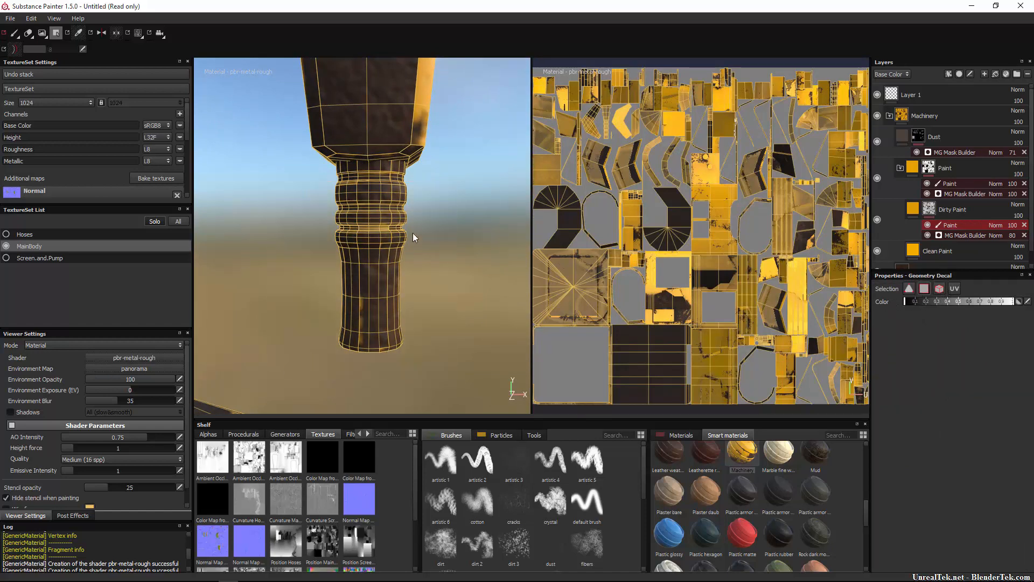
alt+drag(272, 369, 329, 204)
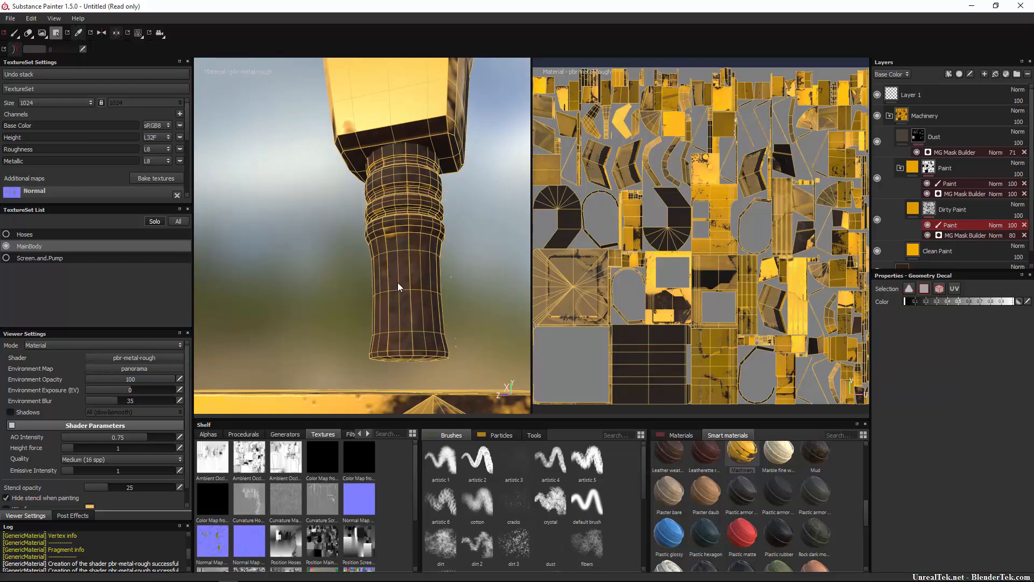
alt+drag(427, 219, 485, 154)
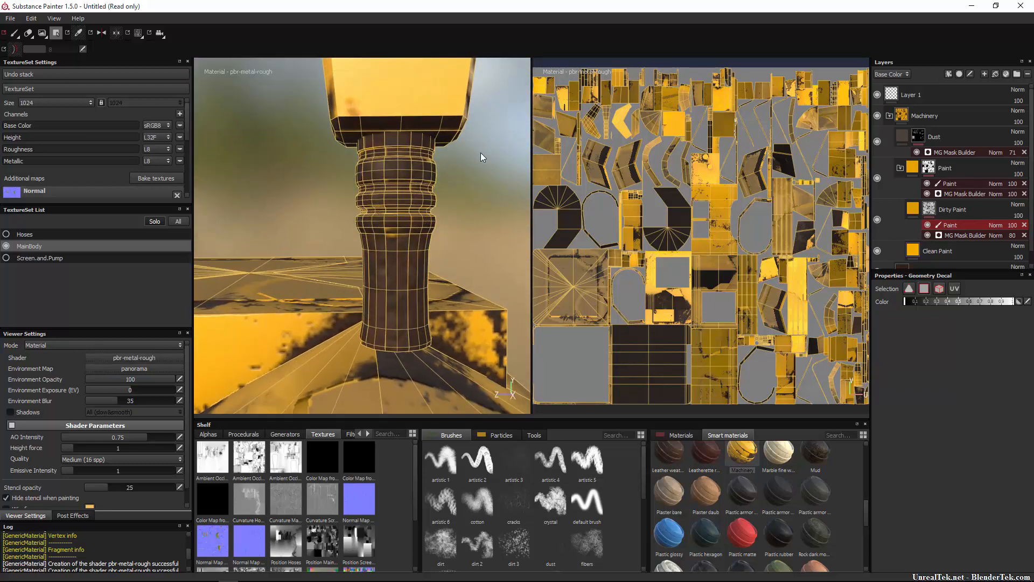
alt+drag(287, 284, 512, 189)
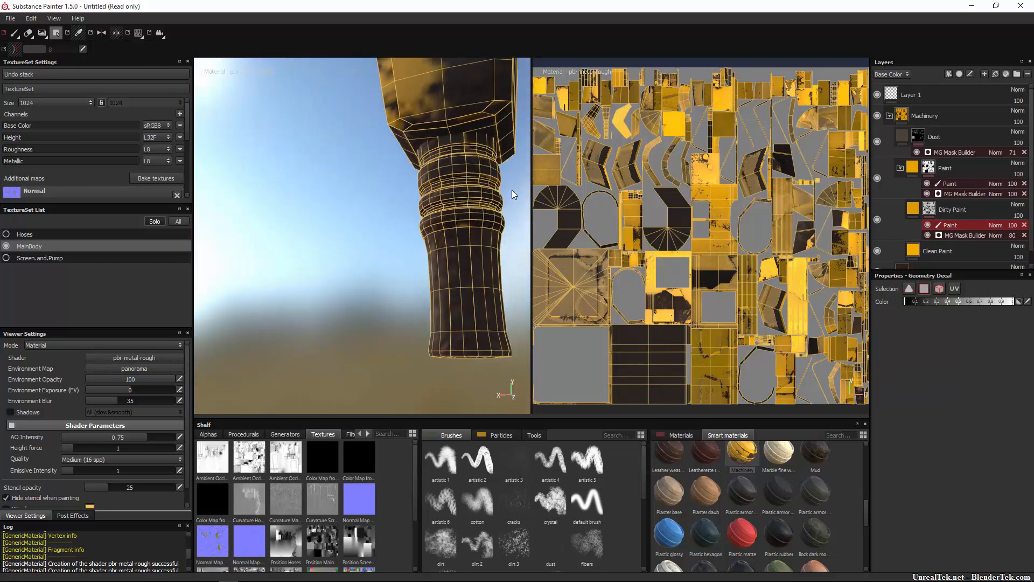
alt+drag(406, 315, 325, 319)
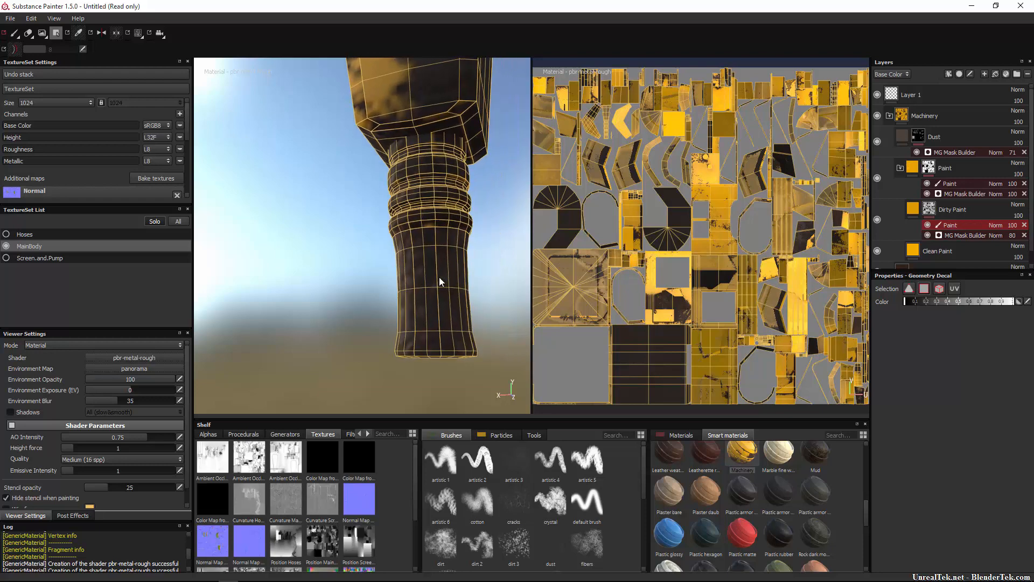
alt+drag(470, 277, 383, 277)
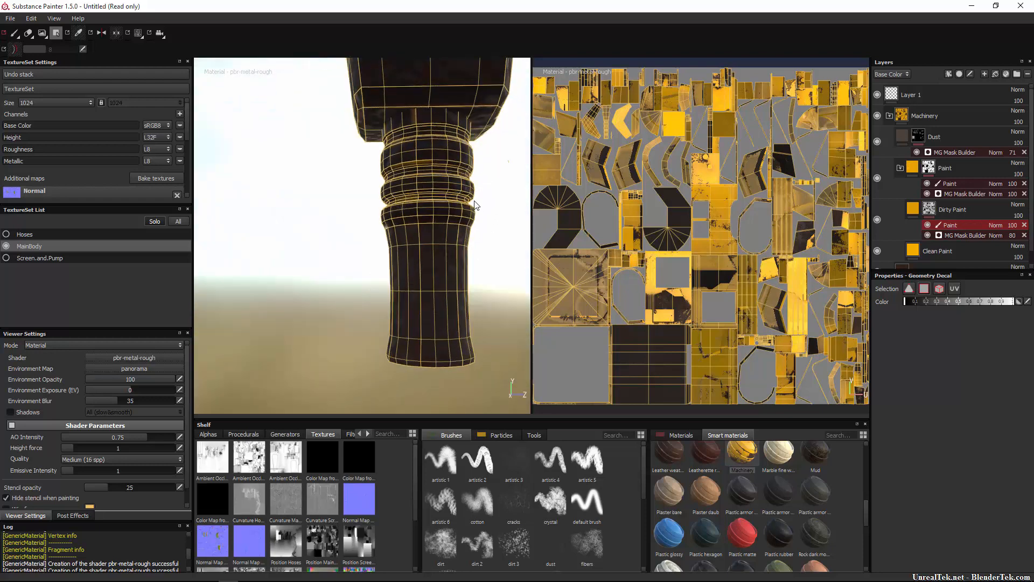
alt+drag(364, 259, 464, 288)
right_click(424, 208)
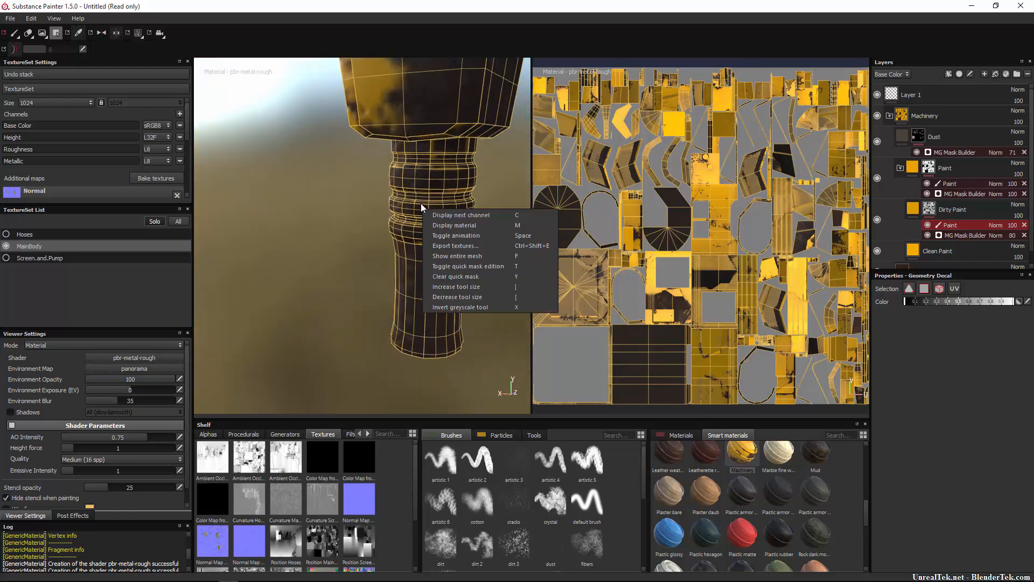
click(422, 189)
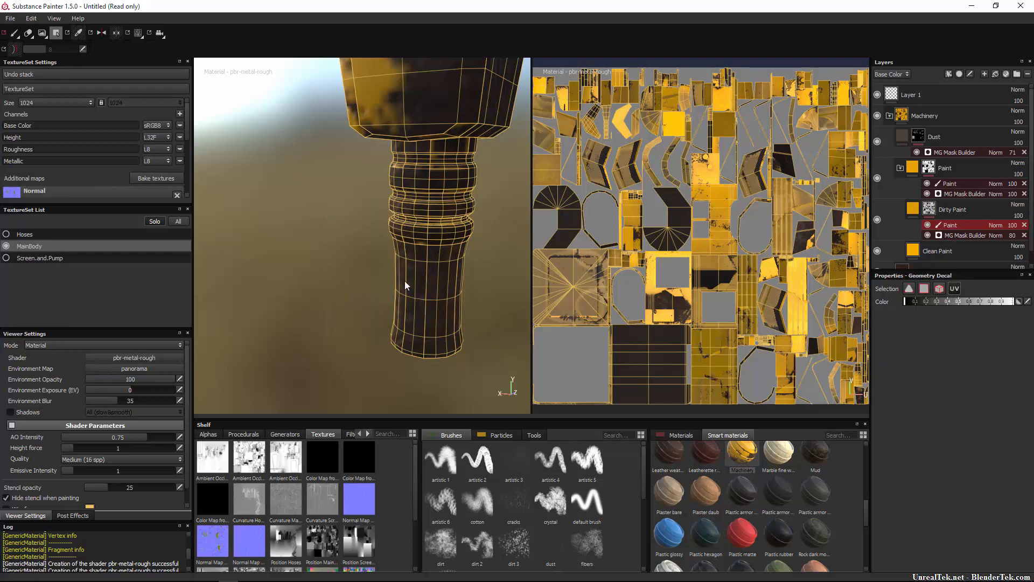
Fill the polygons at the nozzle's lower end in the Dirty Paint mask, trying several greyscale values up to white.
drag(469, 174, 350, 299)
click(980, 301)
drag(475, 172, 317, 372)
click(1011, 302)
drag(507, 172, 321, 370)
alt+drag(469, 248, 668, 211)
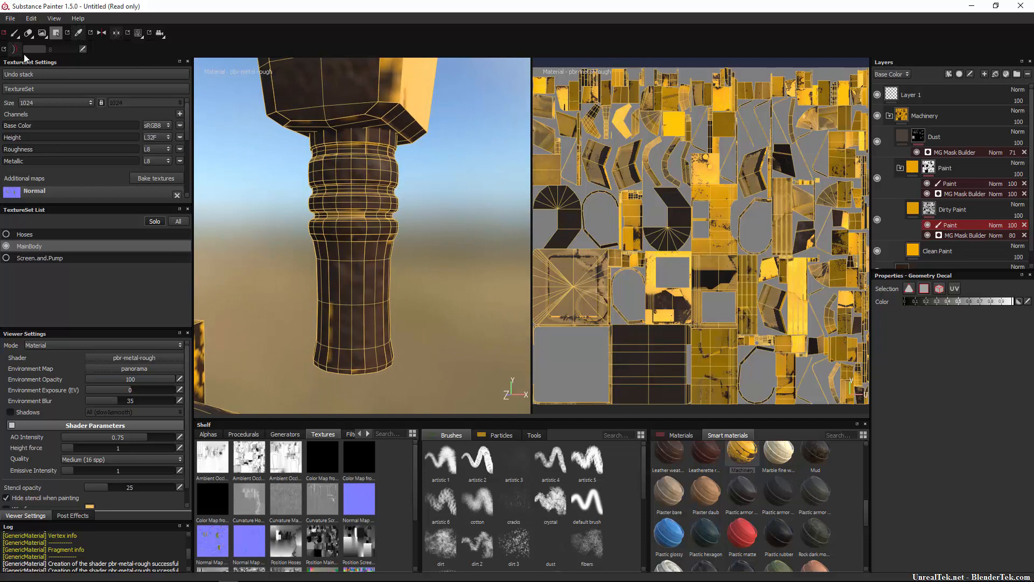
Switch to the paint brush, try white as its grayscale value and return it to black.
click(15, 33)
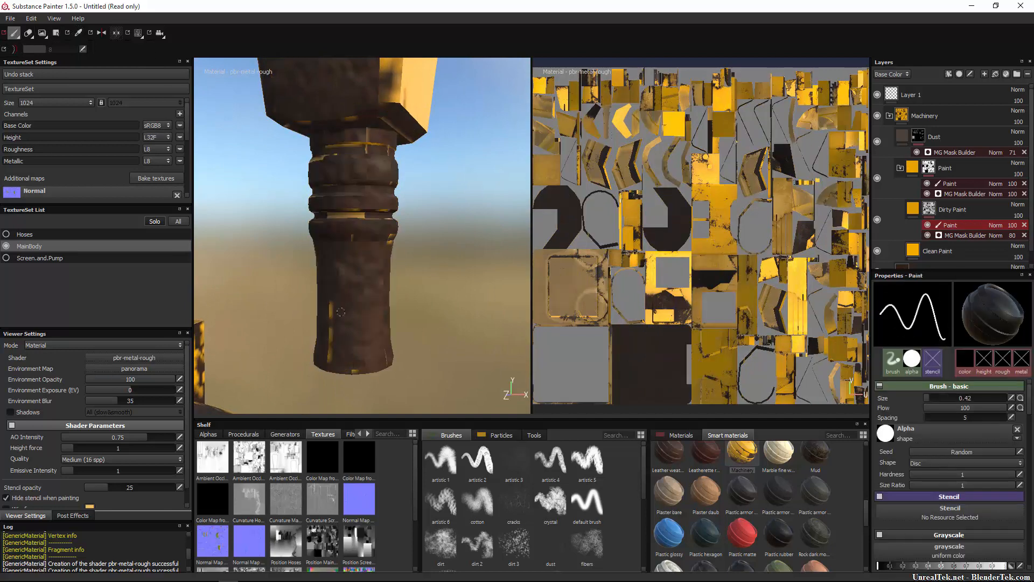
scroll(887, 498, down, 5)
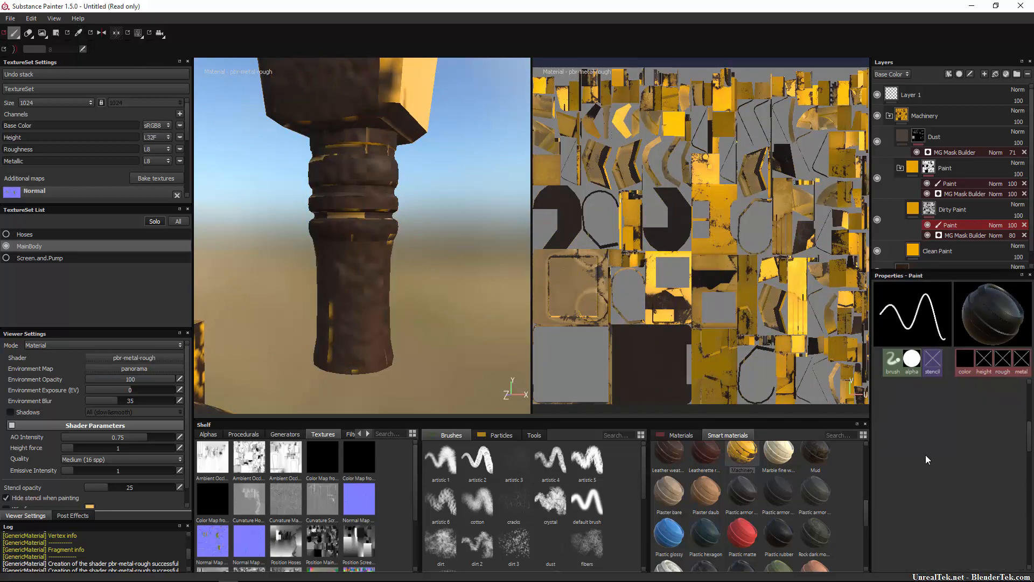
click(994, 404)
drag(995, 406, 1005, 406)
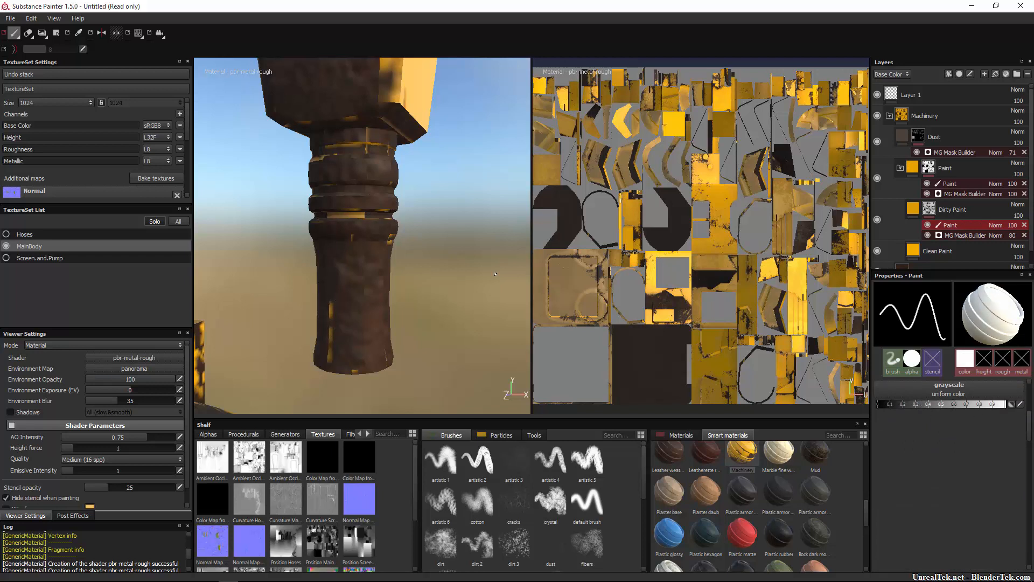
drag(1003, 404, 878, 404)
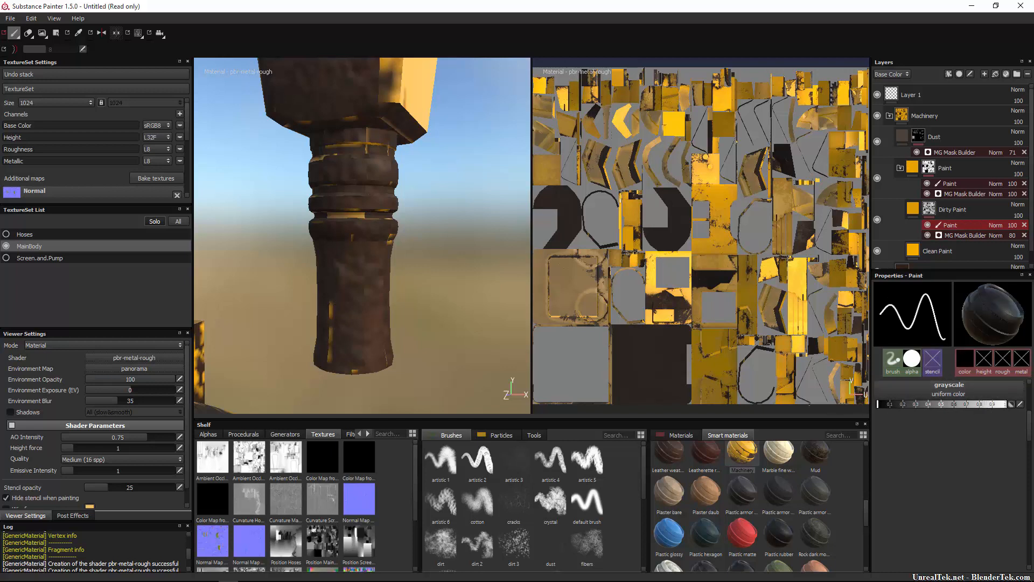
Enlarge the paint brush and fine-tune its size against the nozzle's lower end.
key(bracketright)
key(bracketright)
key(bracketright)
key(bracketright)
key(bracketright)
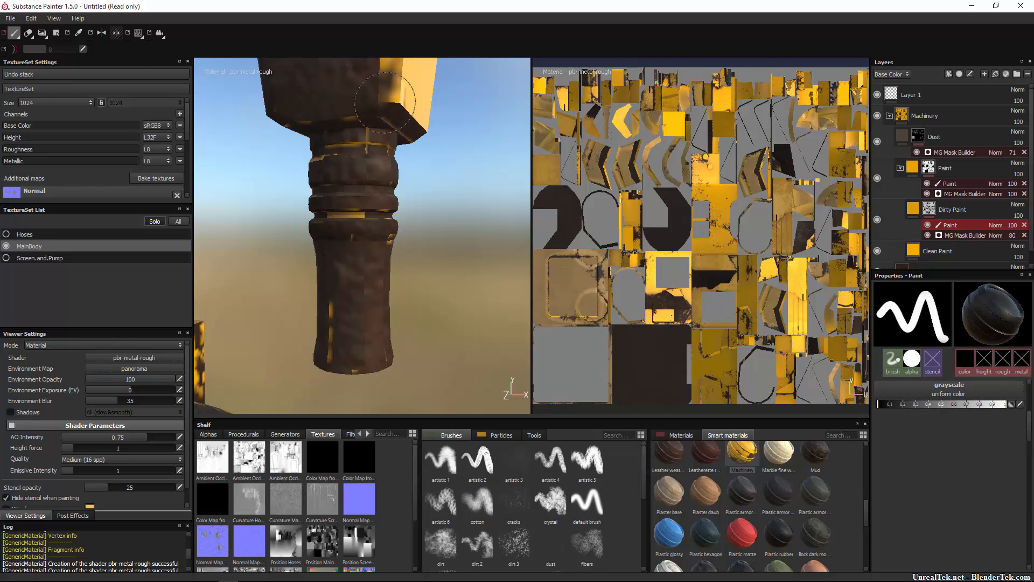
key(bracketleft)
key(bracketleft)
key(bracketleft)
Toggle Dirty Paint's MG Mask Builder, the Dirty Paint layer and the Clean Paint layer to compare their effect, leaving all visible.
click(955, 235)
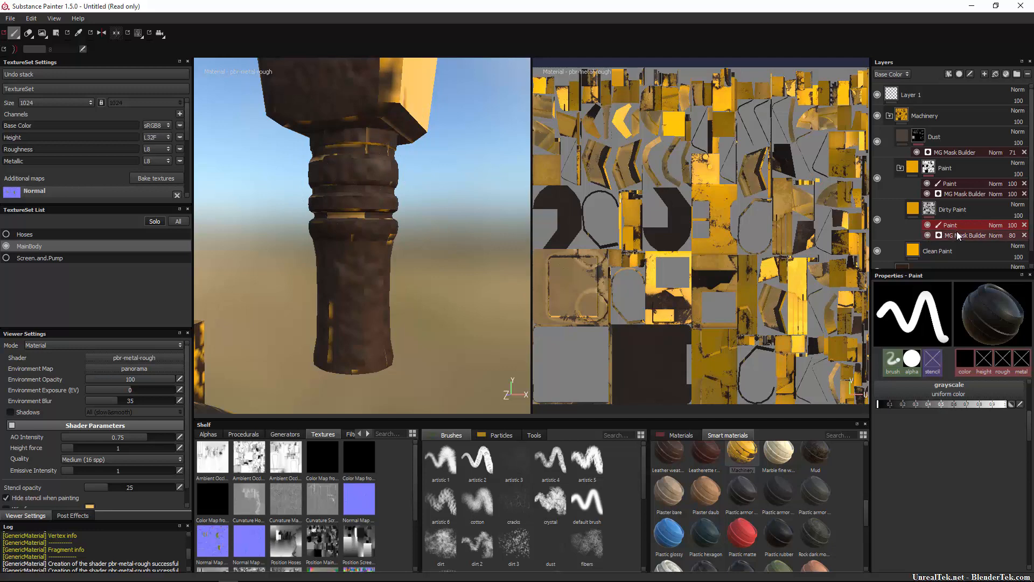
click(929, 236)
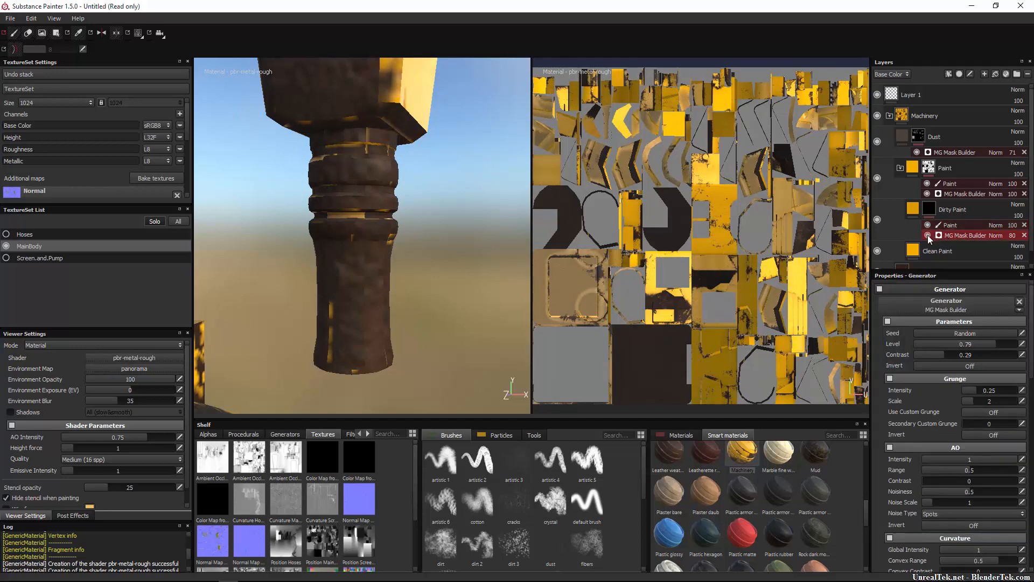
click(929, 236)
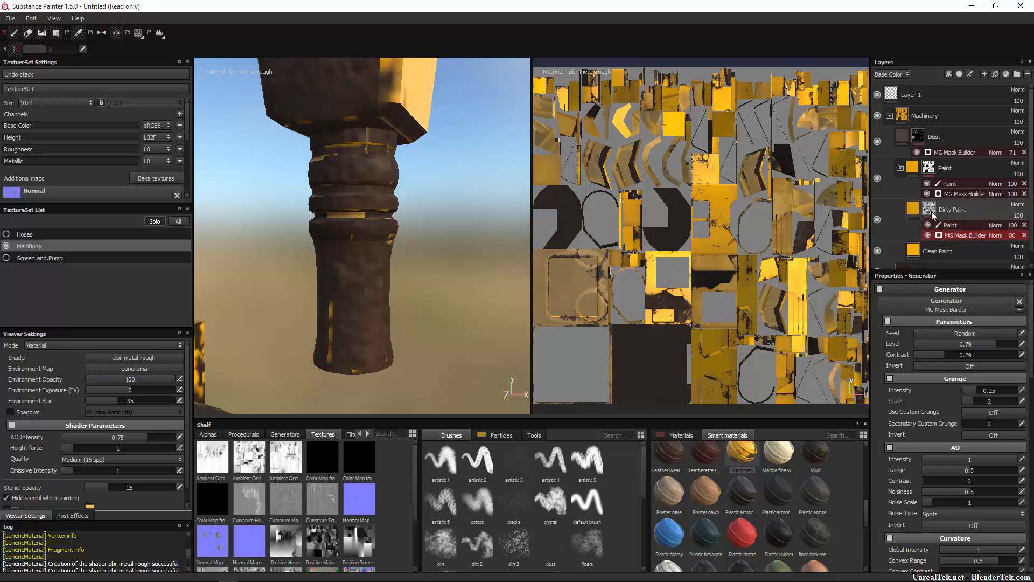
click(877, 219)
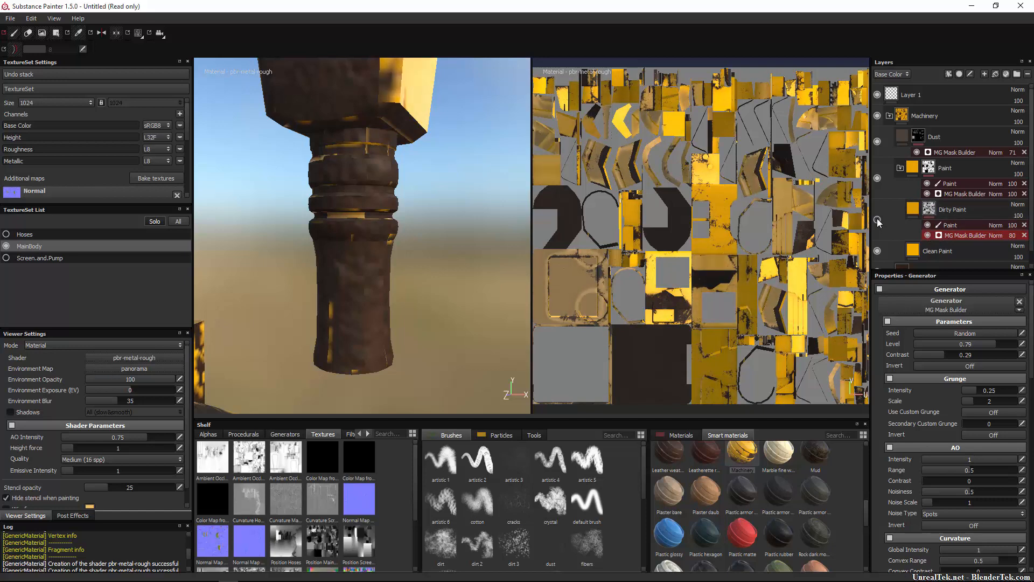
click(877, 219)
click(877, 250)
click(878, 251)
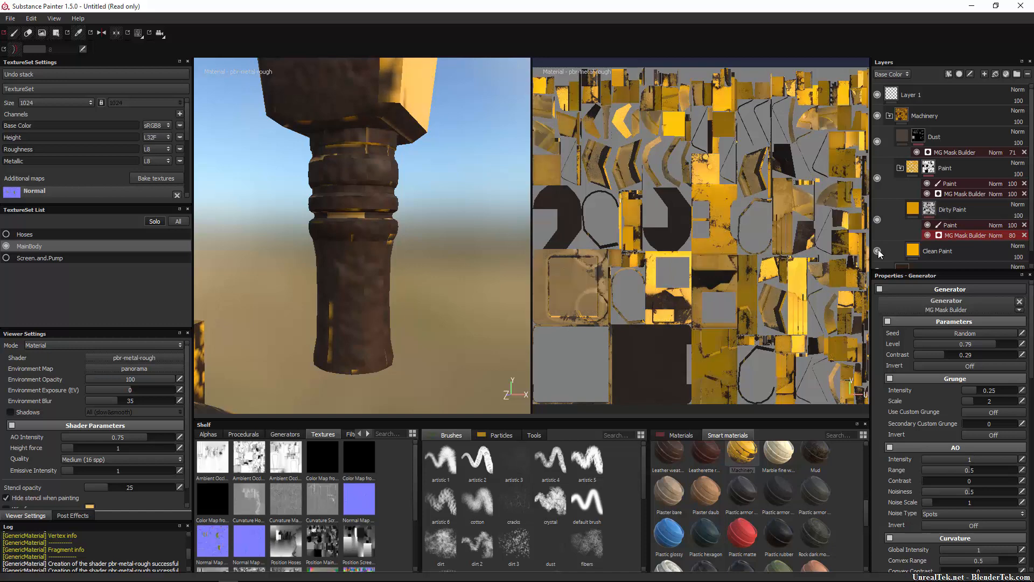
Check the Clean Paint layer's fill properties and select the Paint folder's mask.
click(924, 252)
scroll(925, 247, down, 1)
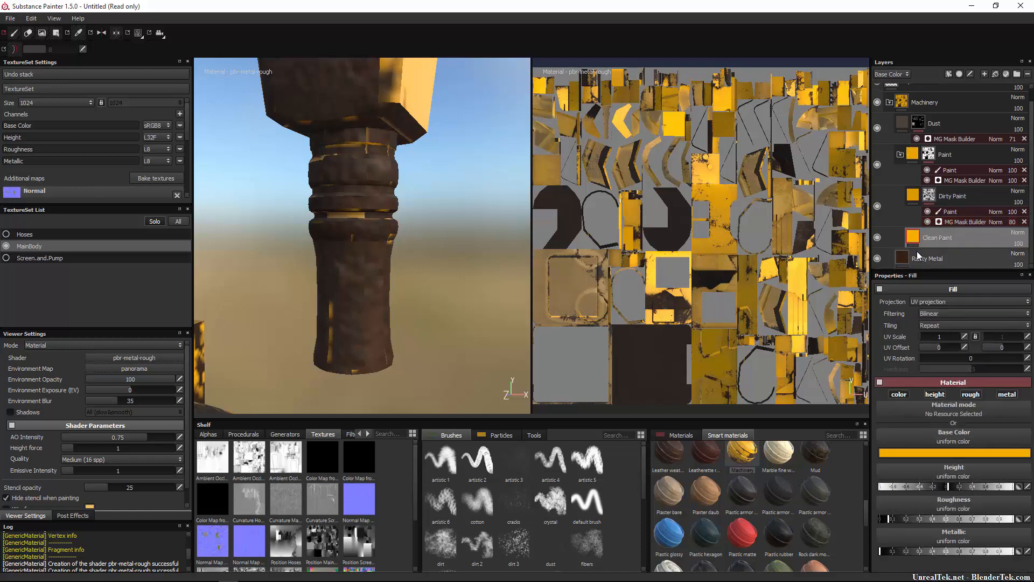
mouse_move(914, 242)
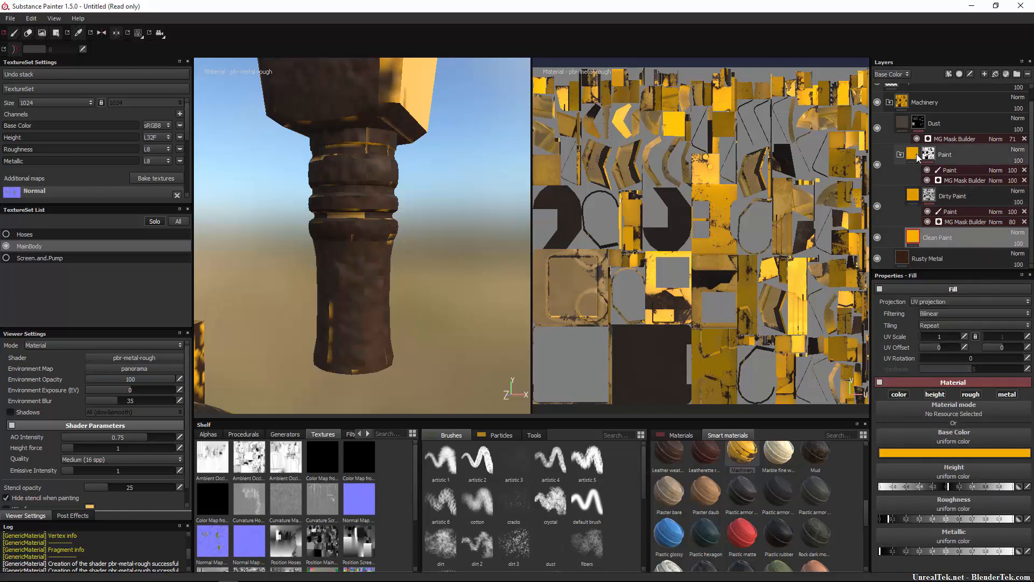
scroll(916, 154, up, 1)
click(932, 167)
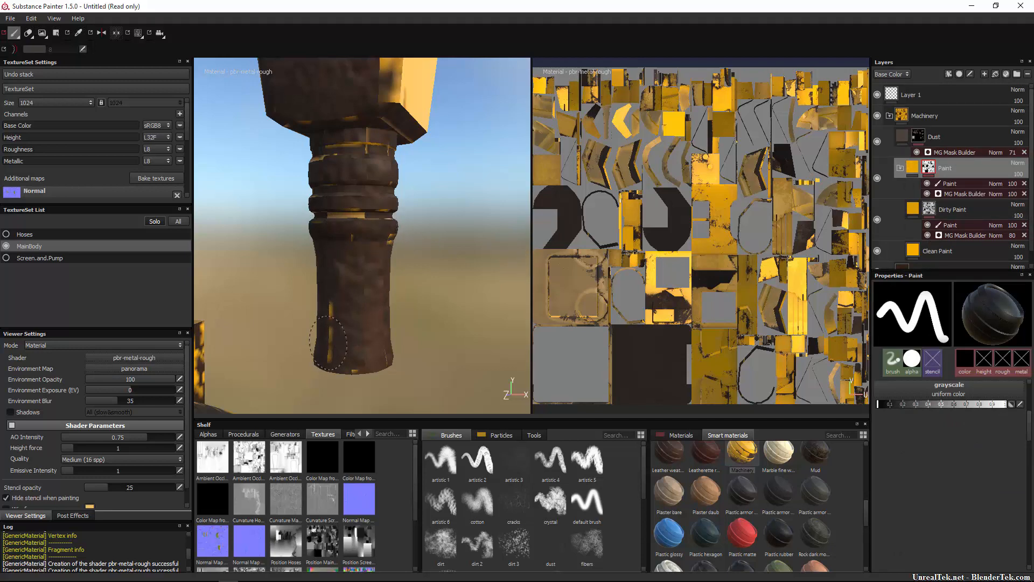
Toggle the Dust layer's visibility to see whether it affects the yellow patches on the nozzle.
alt+drag(397, 317, 385, 295)
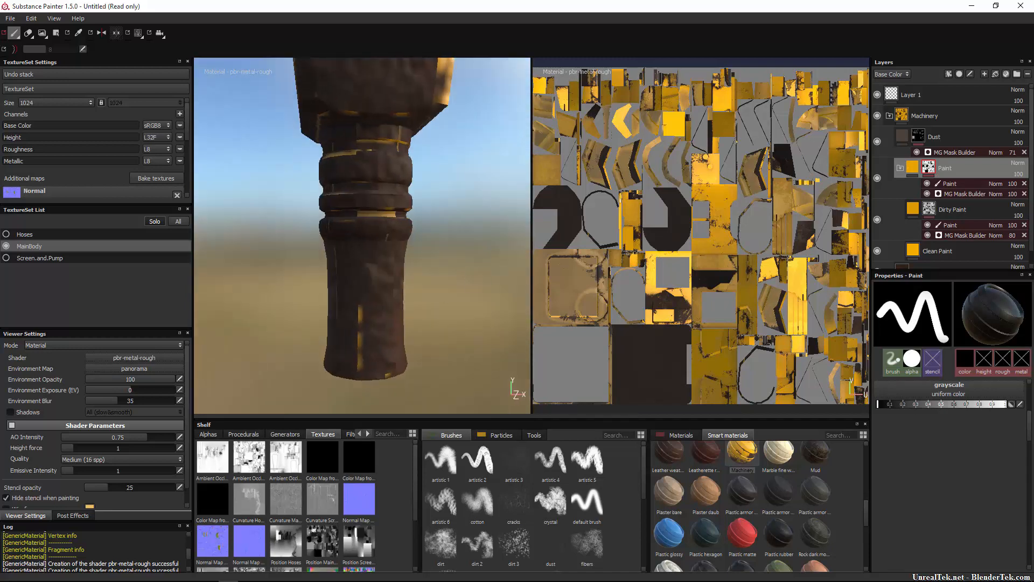
click(877, 143)
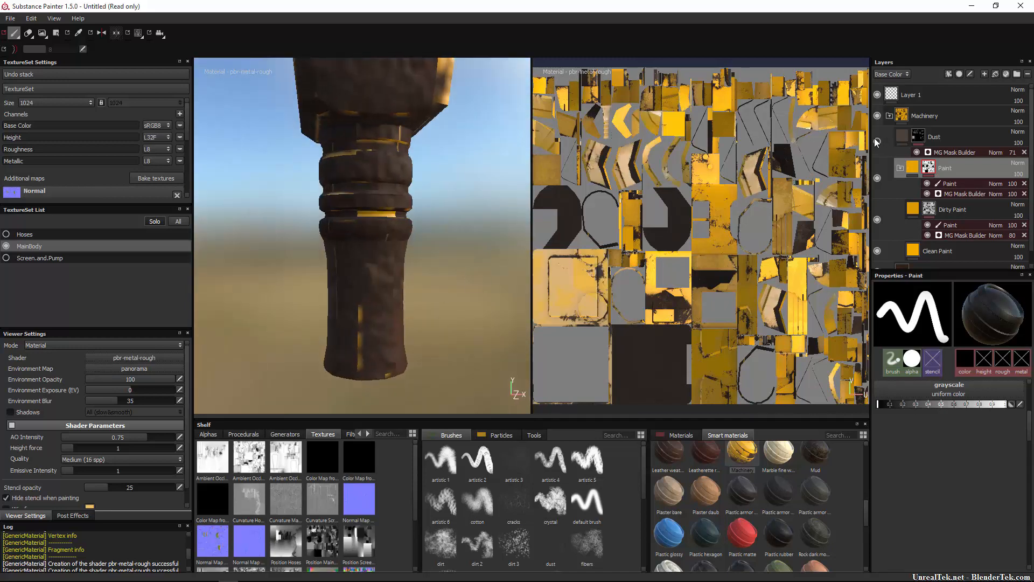
click(877, 143)
Toggle the Rusty Metal and Clean Paint layers to compare their effect on the nozzle, leaving both visible.
scroll(889, 266, down, 1)
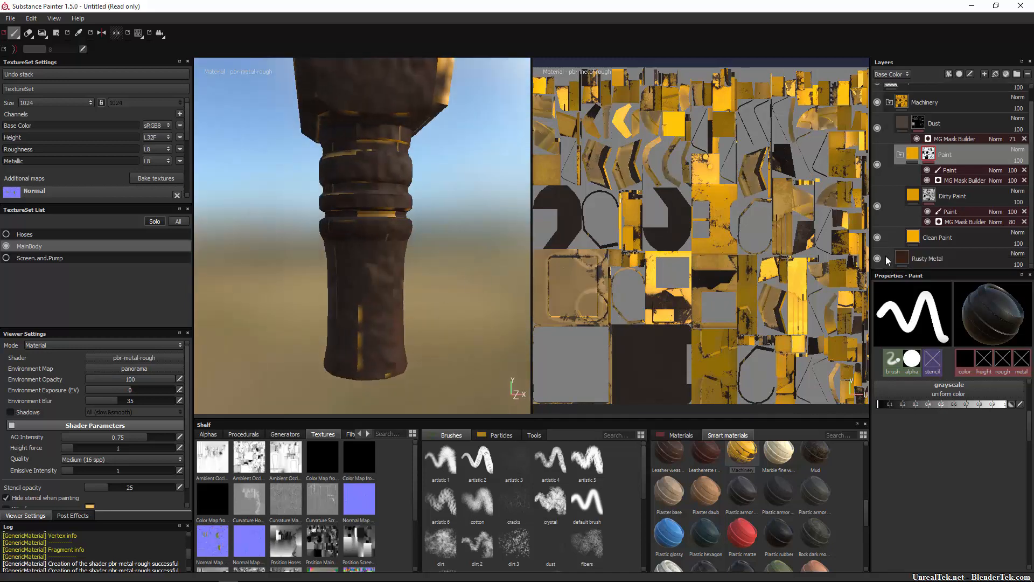
click(877, 259)
click(877, 260)
click(878, 259)
click(877, 238)
click(877, 238)
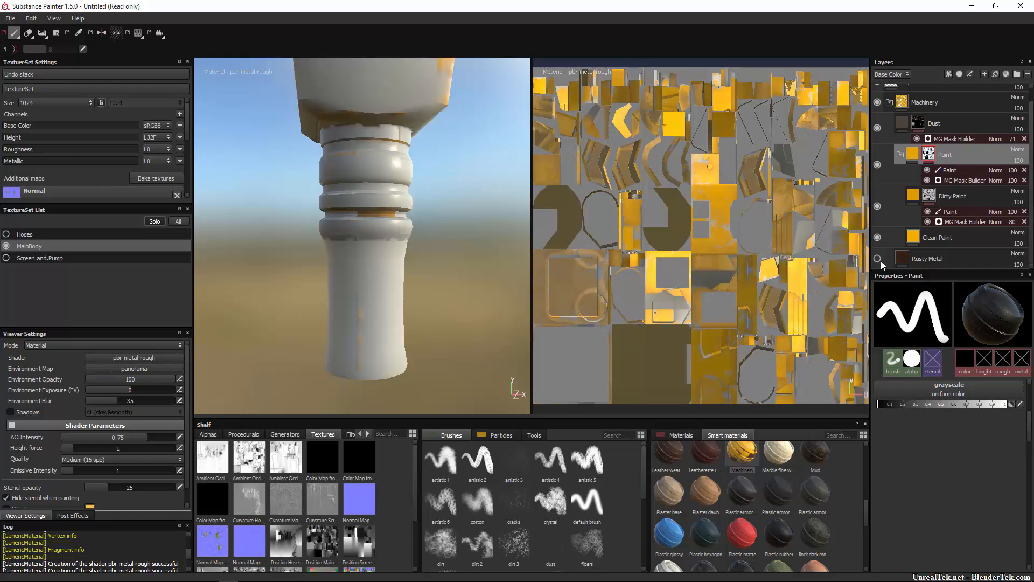
click(877, 260)
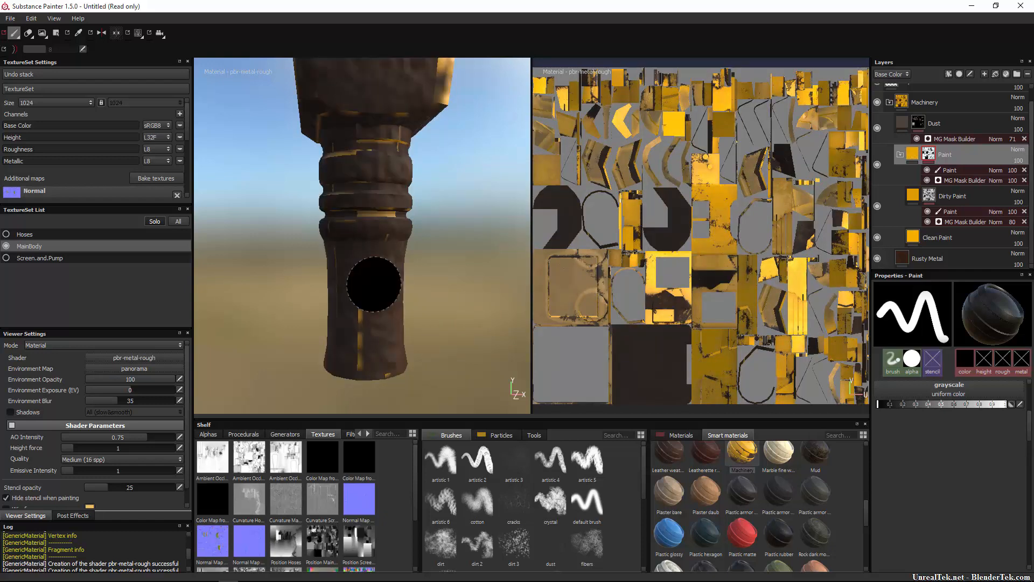
Select the Paint effect in the Paint folder's mask and set its grayscale paint value to white.
mouse_move(451, 273)
alt+mouse_down()
mouse_move(311, 283)
mouse_move(541, 160)
alt+mouse_up()
scroll(311, 284, down, 10)
scroll(405, 127, up, 10)
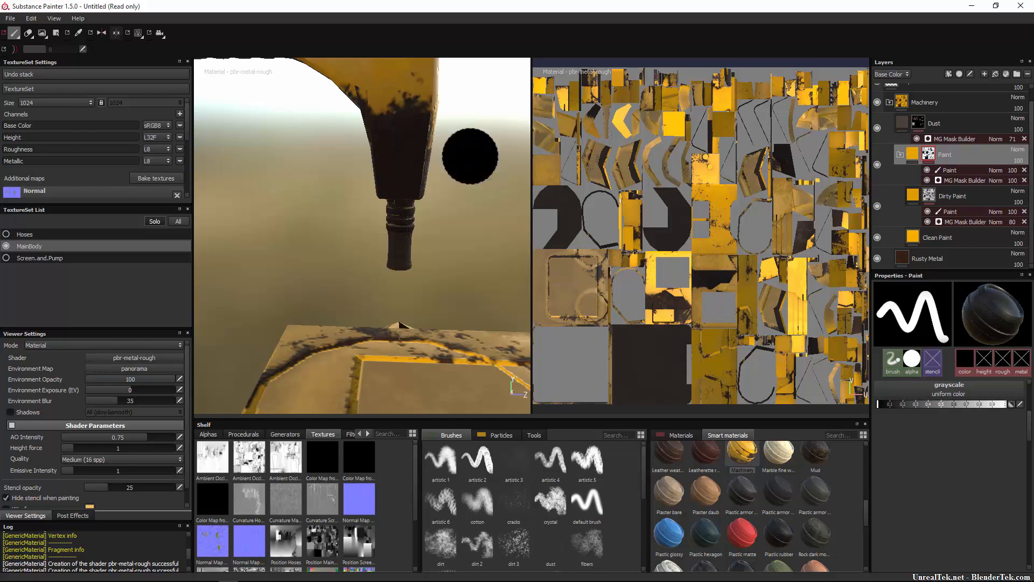
click(964, 169)
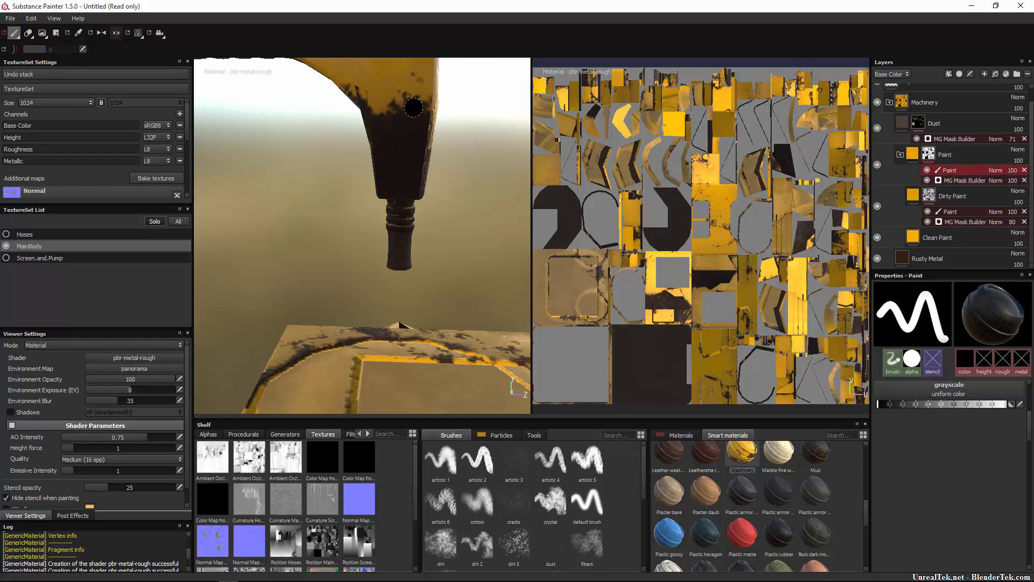
drag(931, 404, 1013, 405)
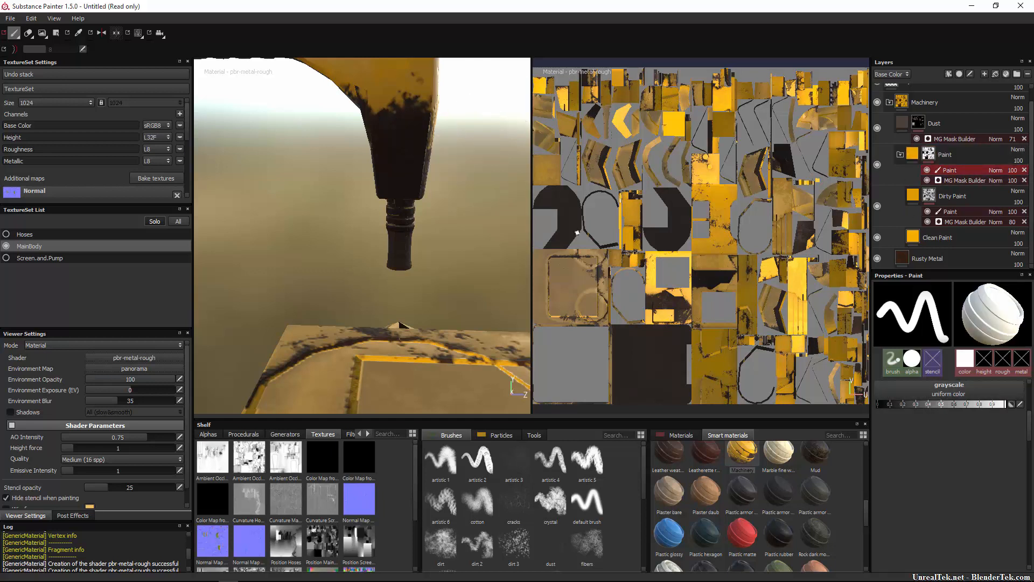
Undo a first stroke, and paint white in the mask over the nozzle's dark lower body to bring back the yellow paint.
mouse_move(389, 116)
mouse_down()
mouse_move(506, 105)
mouse_move(357, 104)
mouse_move(465, 136)
mouse_move(383, 147)
mouse_move(379, 158)
mouse_move(455, 168)
mouse_move(353, 183)
mouse_move(426, 192)
mouse_up()
key(ctrl+z)
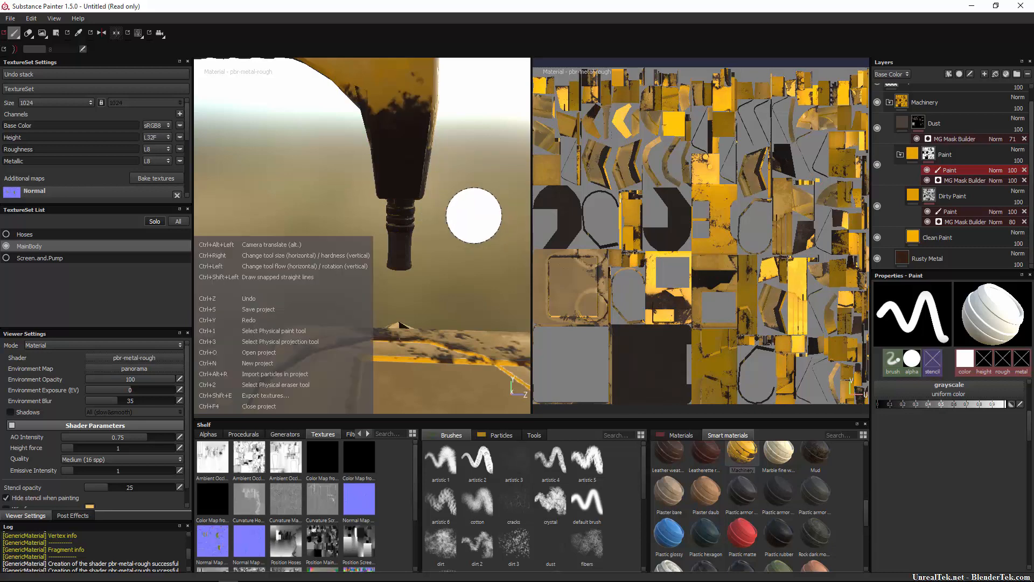
alt+drag(476, 233, 372, 248)
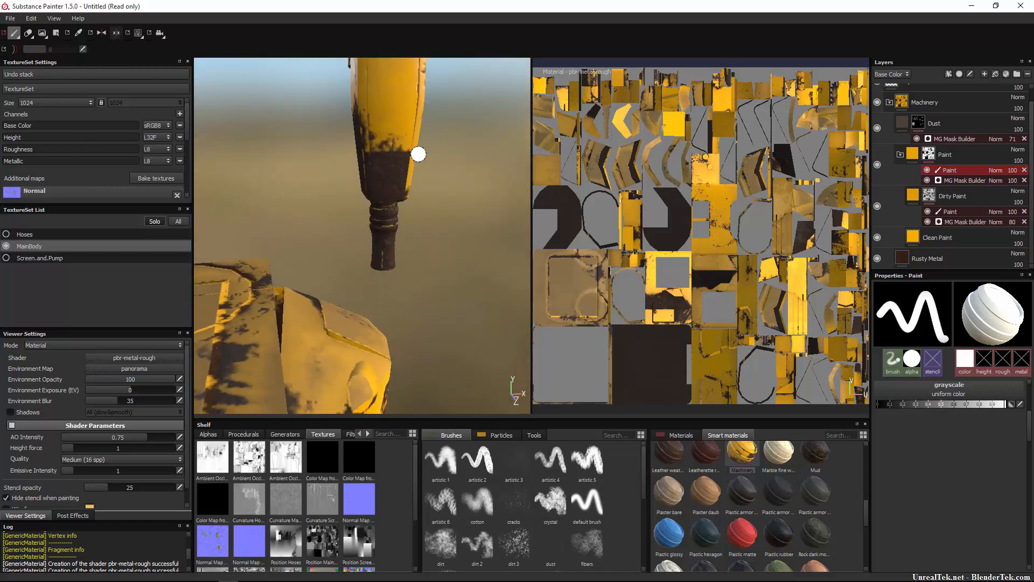
mouse_move(429, 155)
mouse_down()
mouse_move(409, 155)
mouse_move(450, 172)
mouse_move(358, 118)
mouse_move(405, 129)
mouse_up()
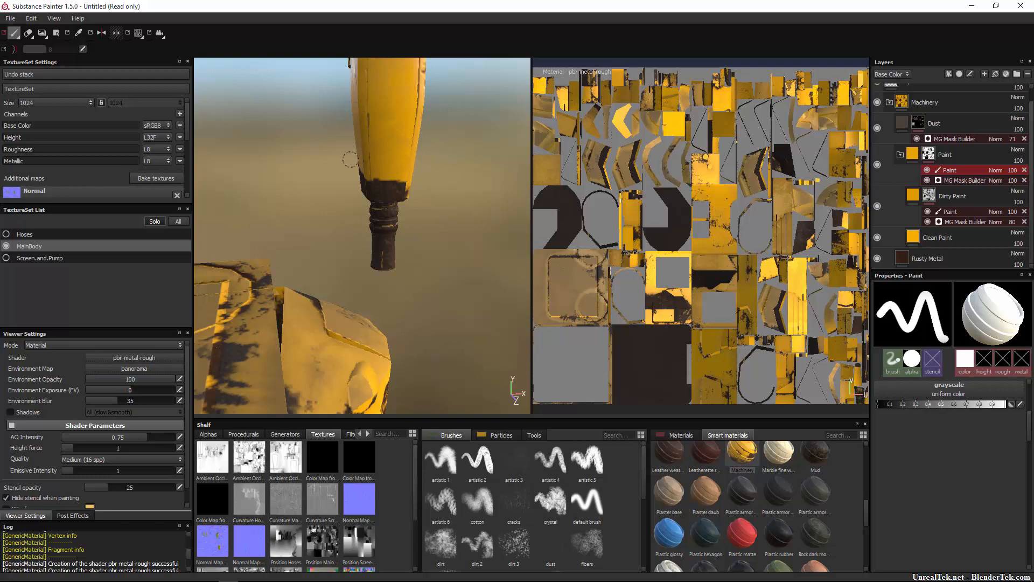
drag(350, 159, 413, 187)
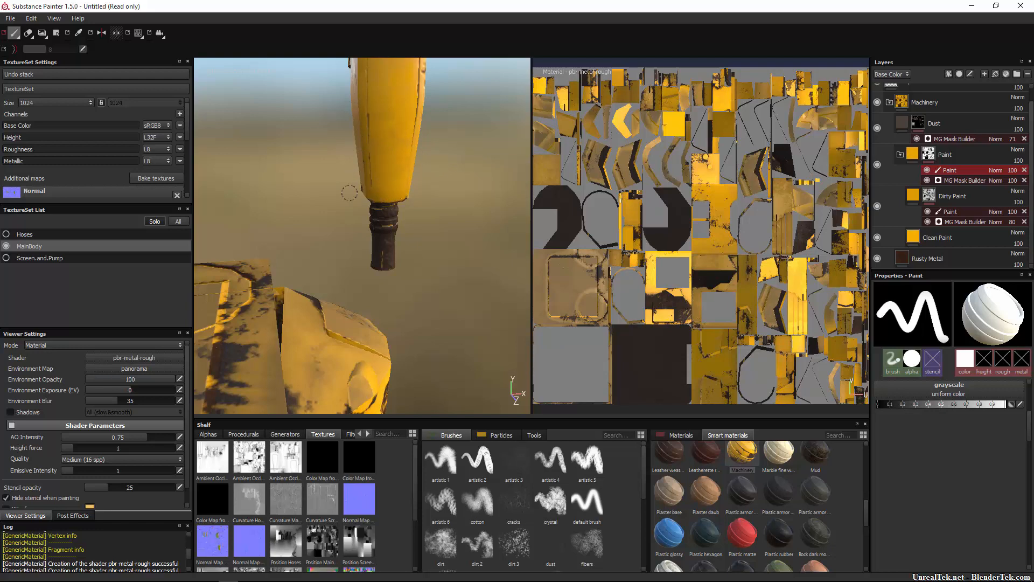
Set the grayscale paint value to black and mask out yellow paint where the nozzle body meets the ribbed spout.
mouse_move(348, 202)
alt+mouse_down()
mouse_move(383, 189)
mouse_move(564, 188)
mouse_move(559, 124)
alt+mouse_up()
mouse_move(360, 191)
mouse_down()
mouse_move(397, 187)
mouse_move(371, 97)
mouse_up()
scroll(396, 212, up, 2)
scroll(396, 212, up, 5)
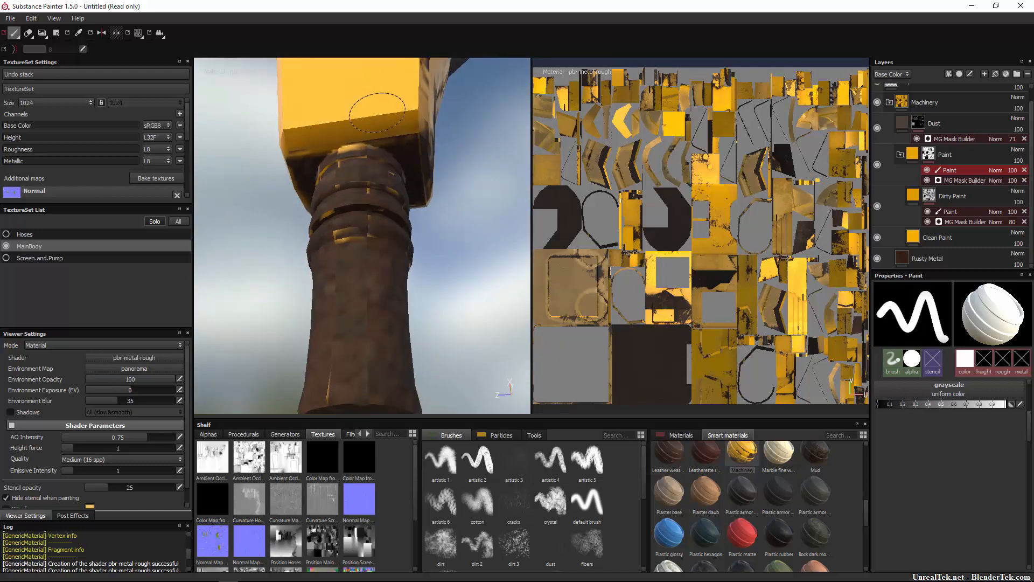
drag(918, 404, 868, 407)
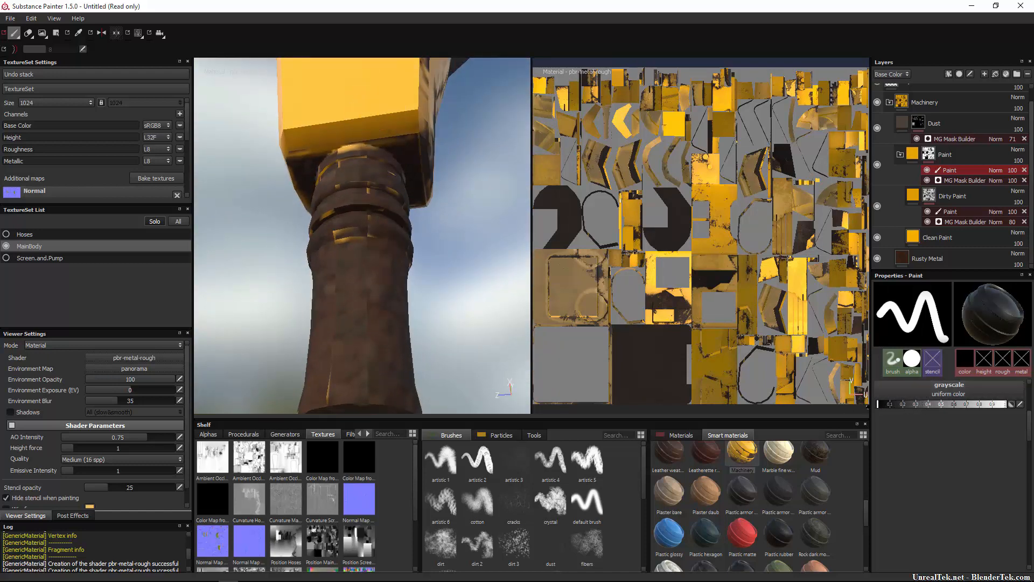
drag(348, 169, 355, 167)
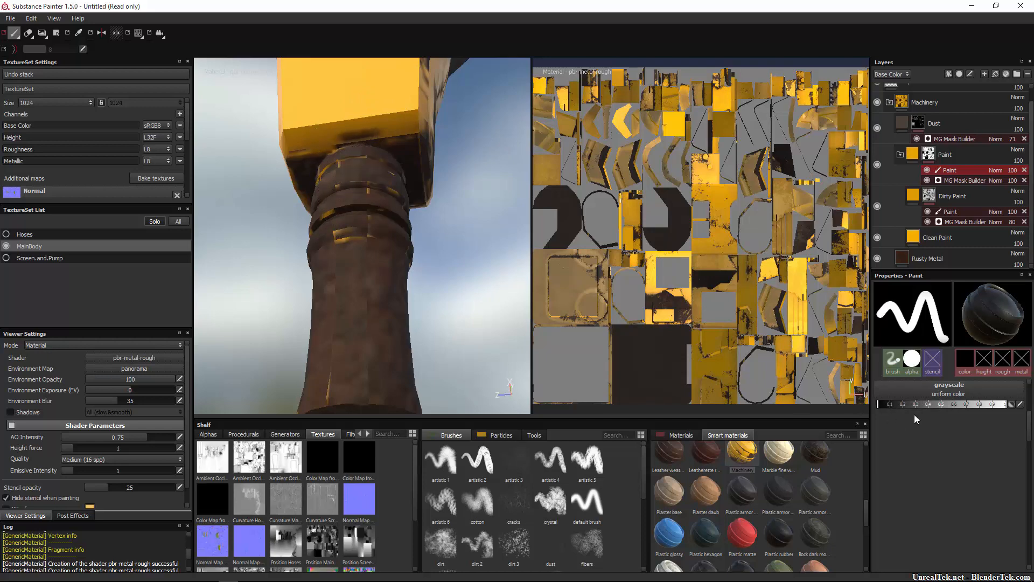
Set the grayscale paint value back to white and restore the yellow along the nozzle body's lower edge.
click(1003, 405)
ctrl+right_drag(386, 153, 357, 126)
mouse_move(356, 126)
mouse_down()
mouse_move(347, 134)
mouse_move(390, 134)
mouse_up()
scroll(414, 232, down, 10)
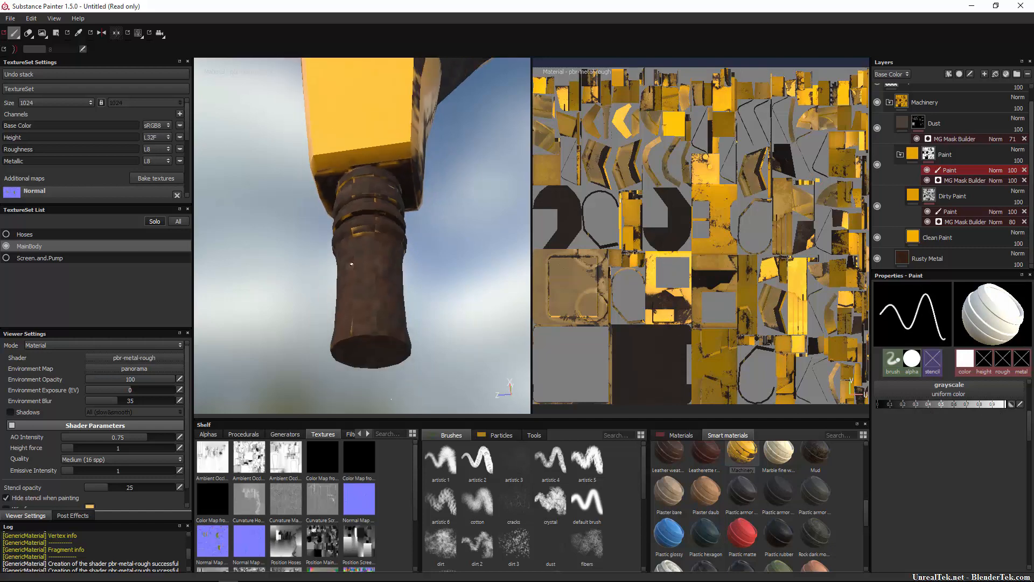
scroll(421, 245, up, 6)
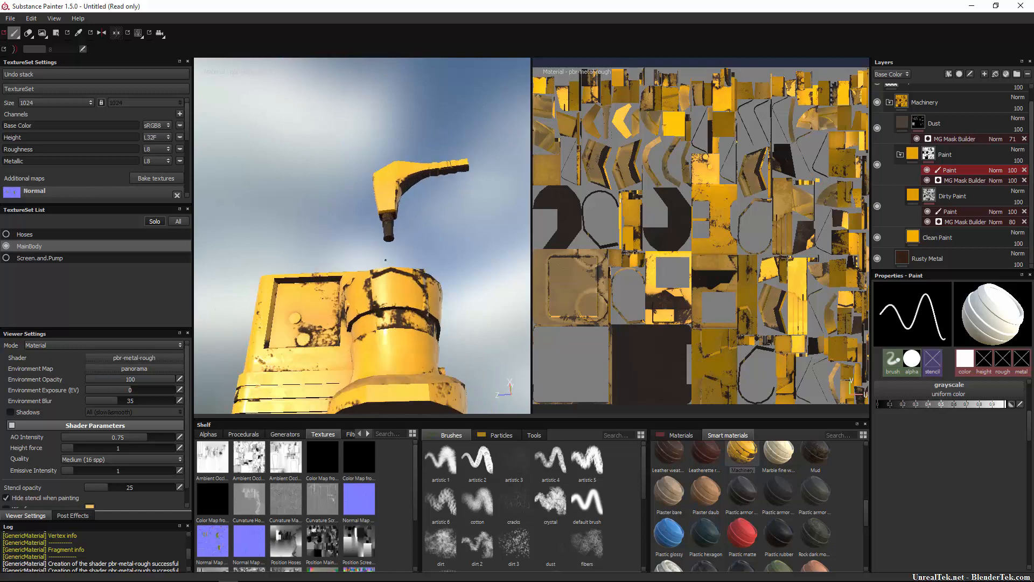
Show only the Screen.and.Pump texture set, hiding MainBody, and make it the active set.
alt+drag(357, 256, 402, 311)
scroll(402, 311, down, 4)
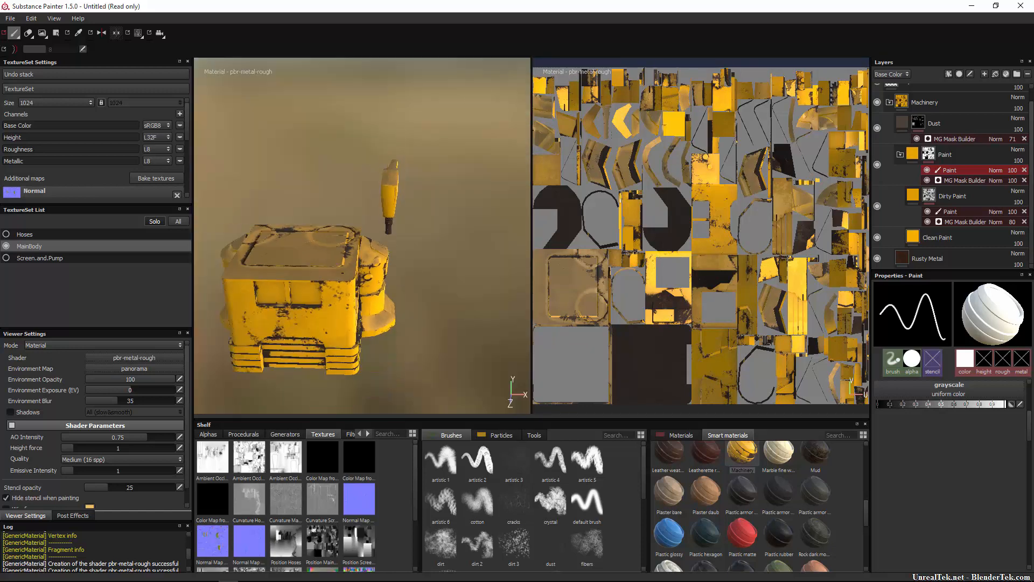
alt+middle_drag(325, 212, 372, 247)
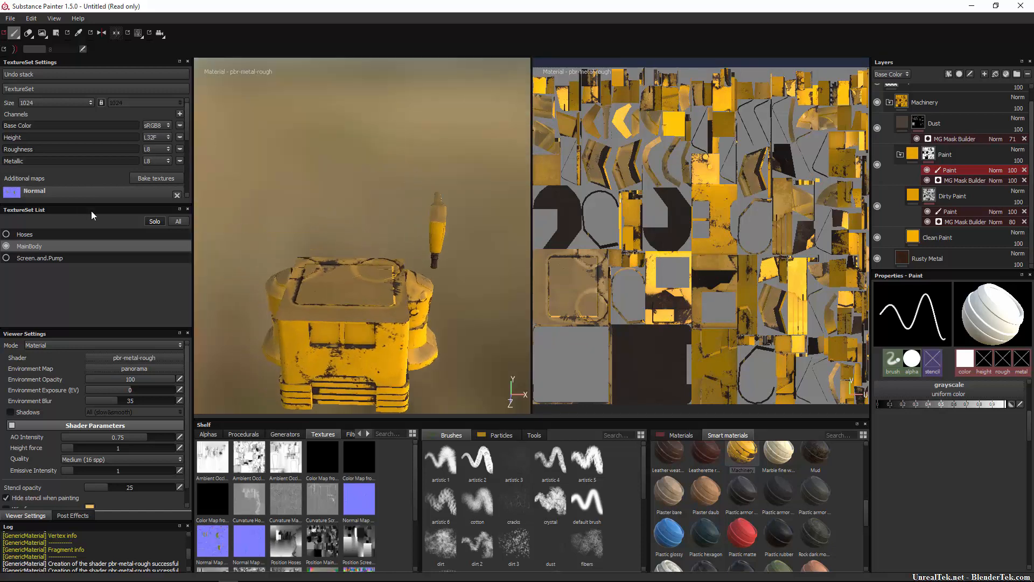
click(7, 259)
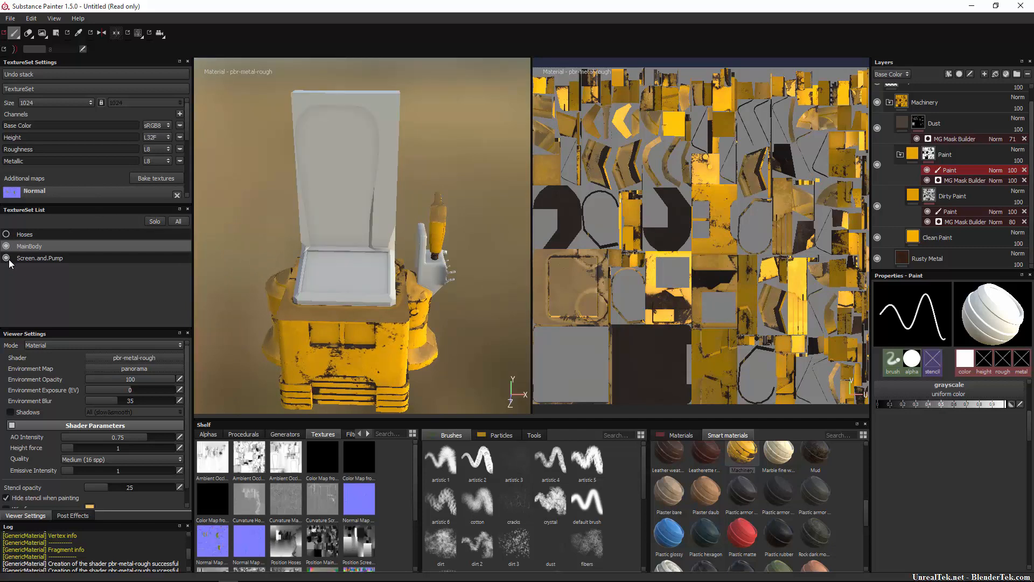
click(7, 247)
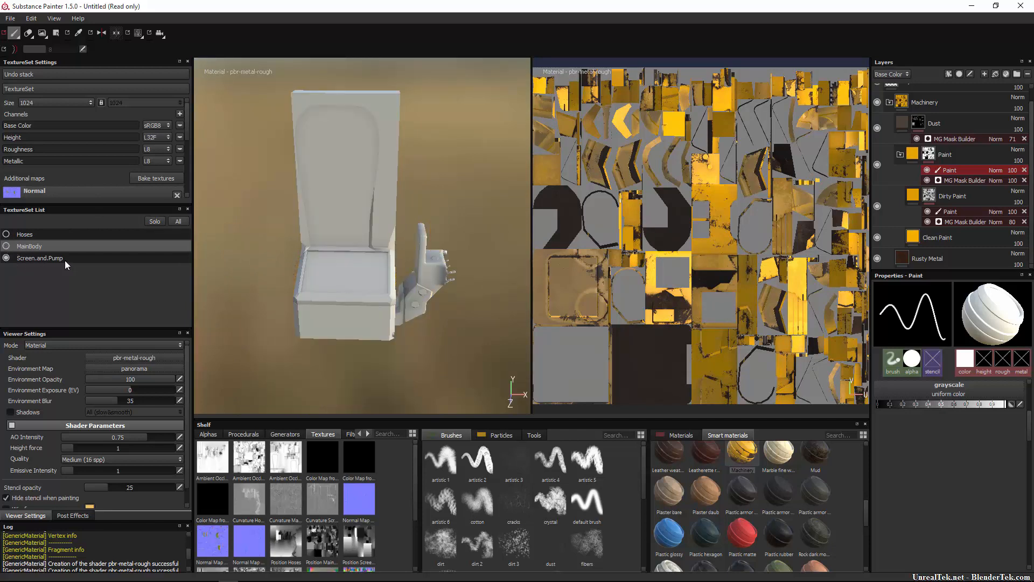
click(66, 261)
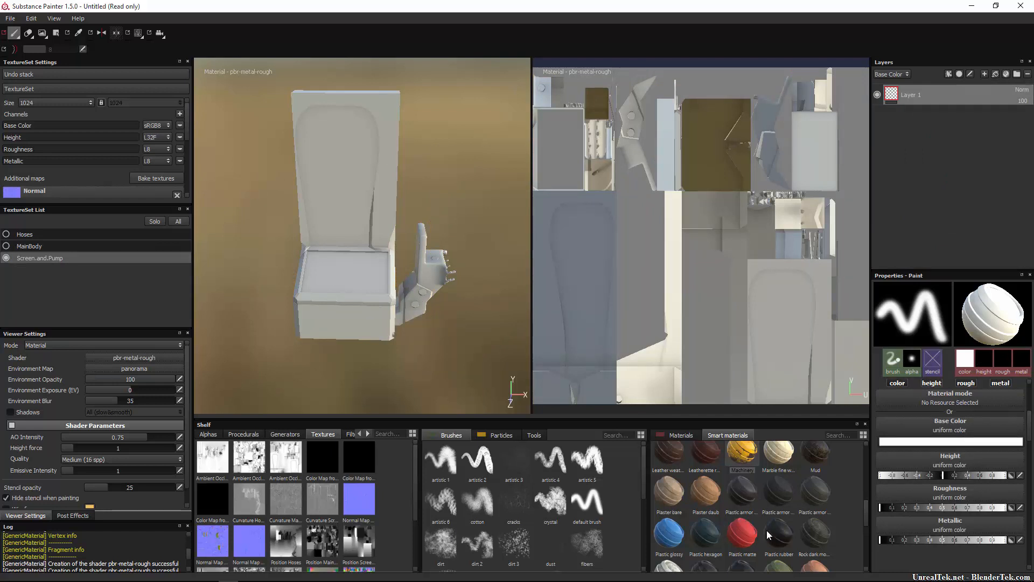
Find the Glass visor smart material and add it to Screen.and.Pump beneath Layer 1.
scroll(790, 536, down, 5)
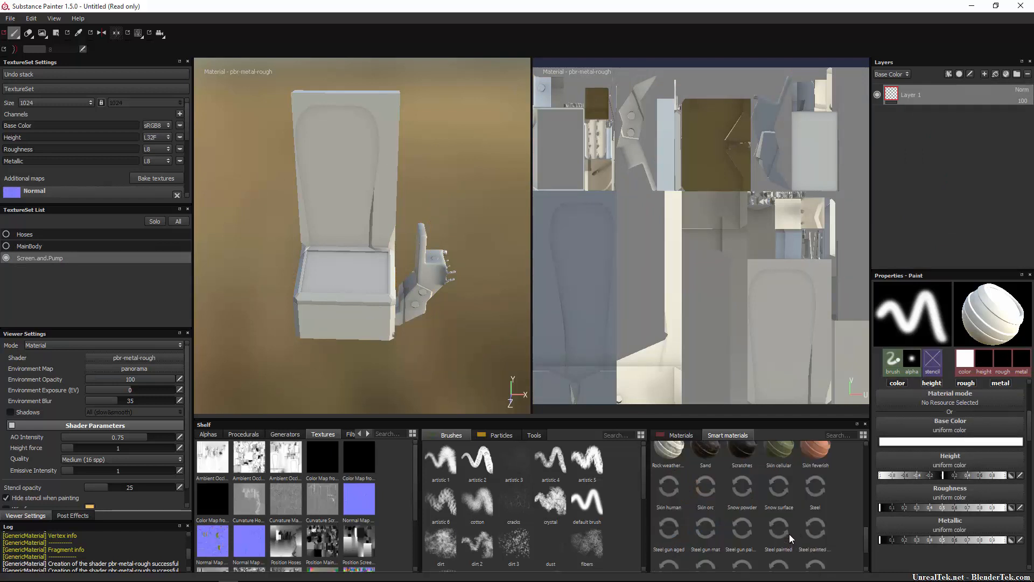
scroll(749, 516, up, 3)
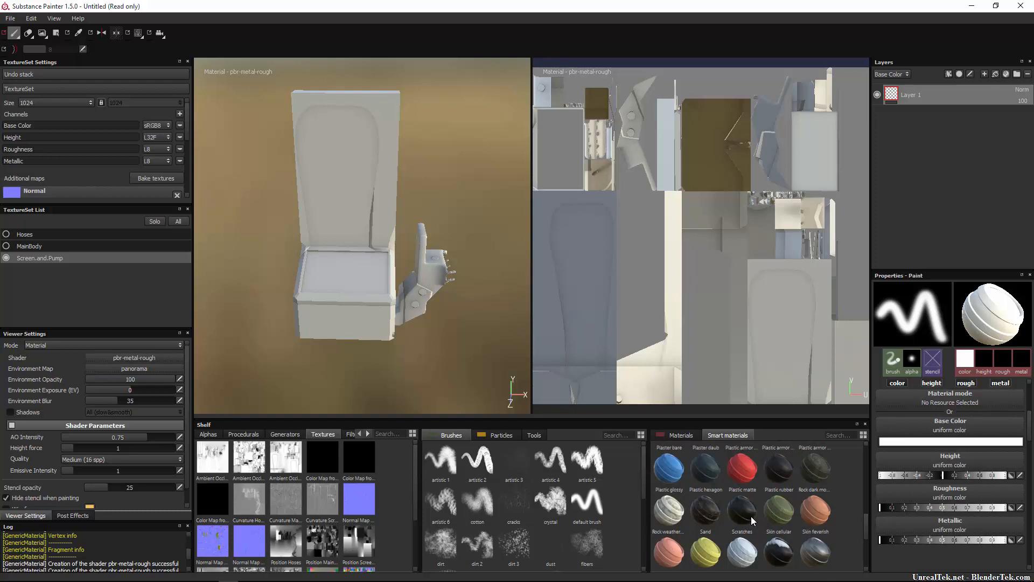
scroll(758, 506, up, 3)
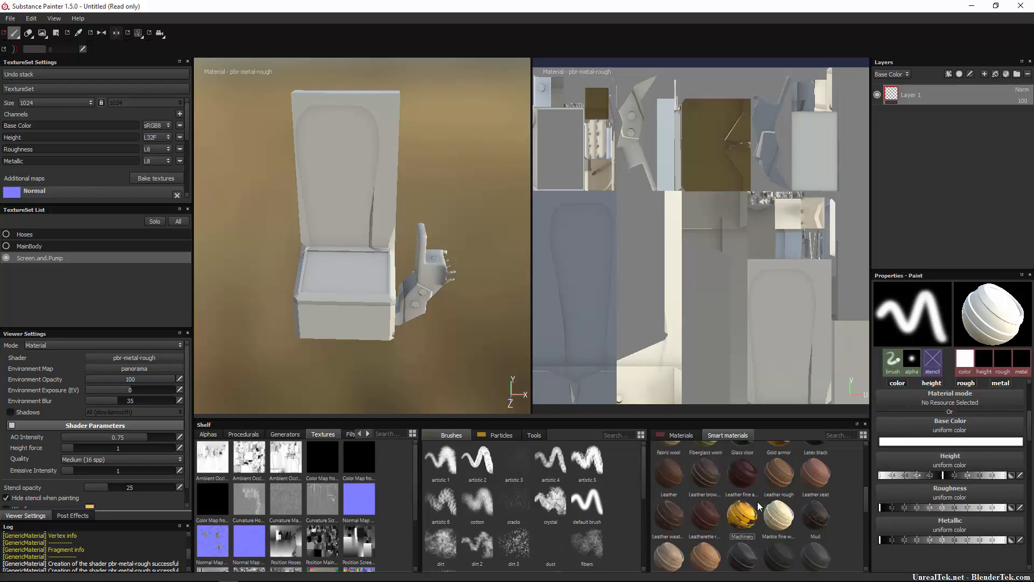
scroll(755, 482, up, 3)
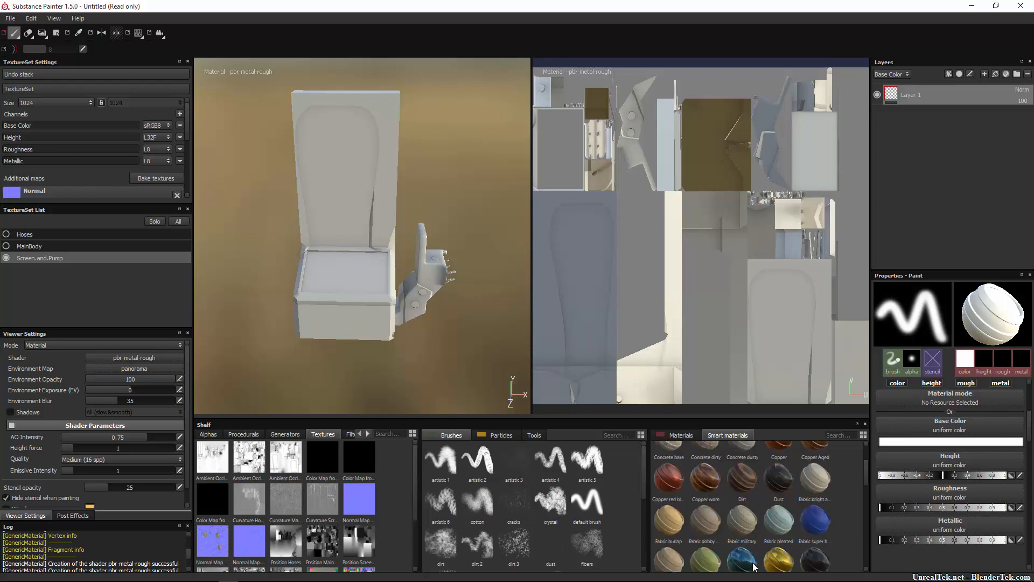
drag(749, 563, 938, 114)
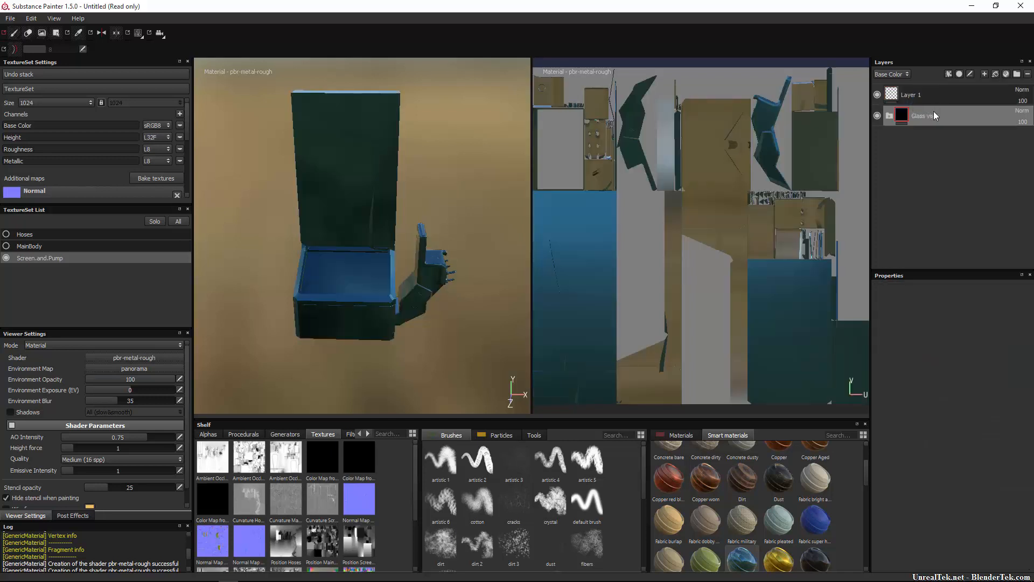
alt+drag(430, 198, 453, 194)
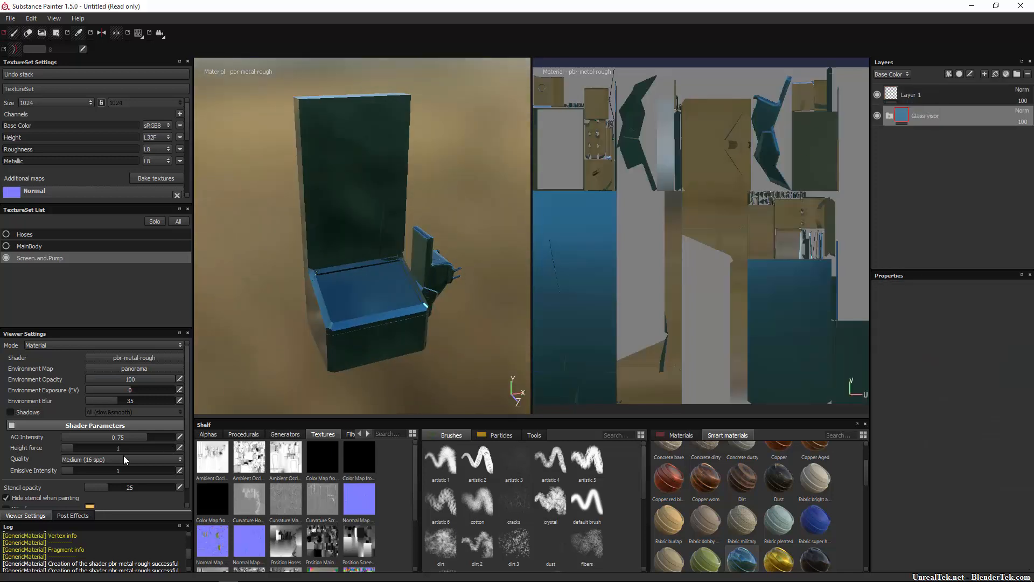
Set the shader's emissive intensity to 10 and add an Emissive channel to the Screen.and.Pump texture set.
drag(73, 471, 150, 467)
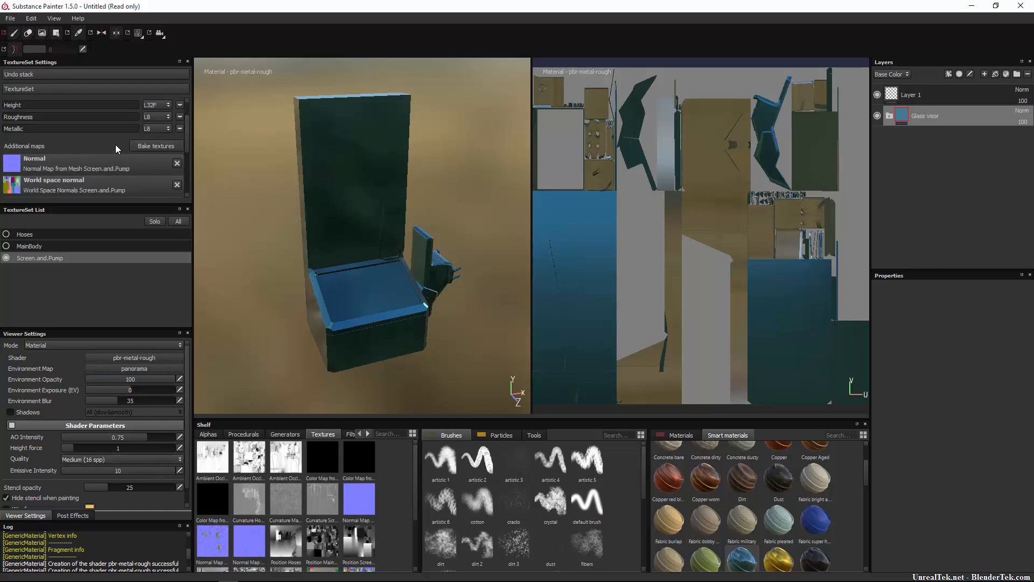
click(36, 238)
click(37, 247)
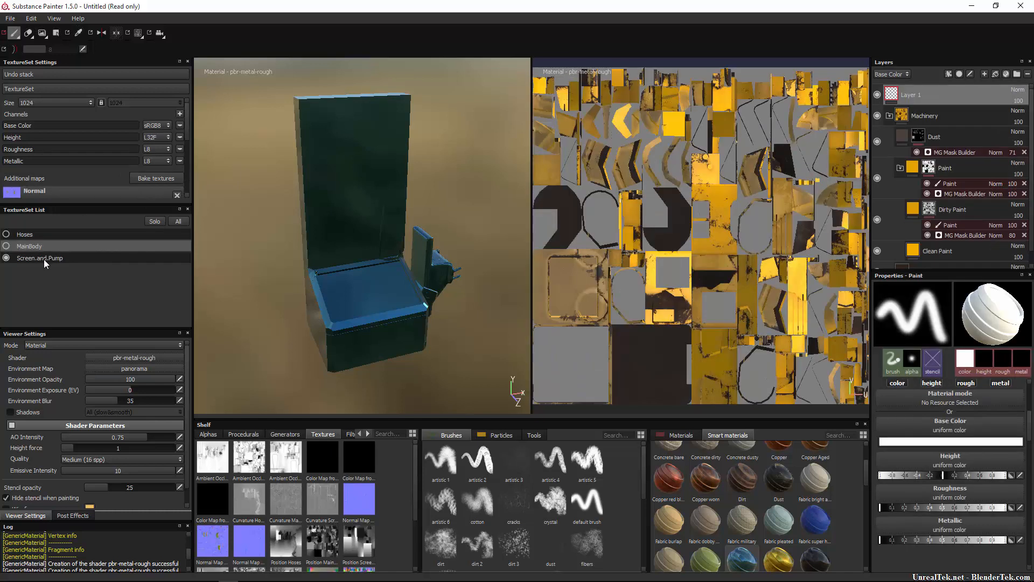
click(43, 258)
click(180, 114)
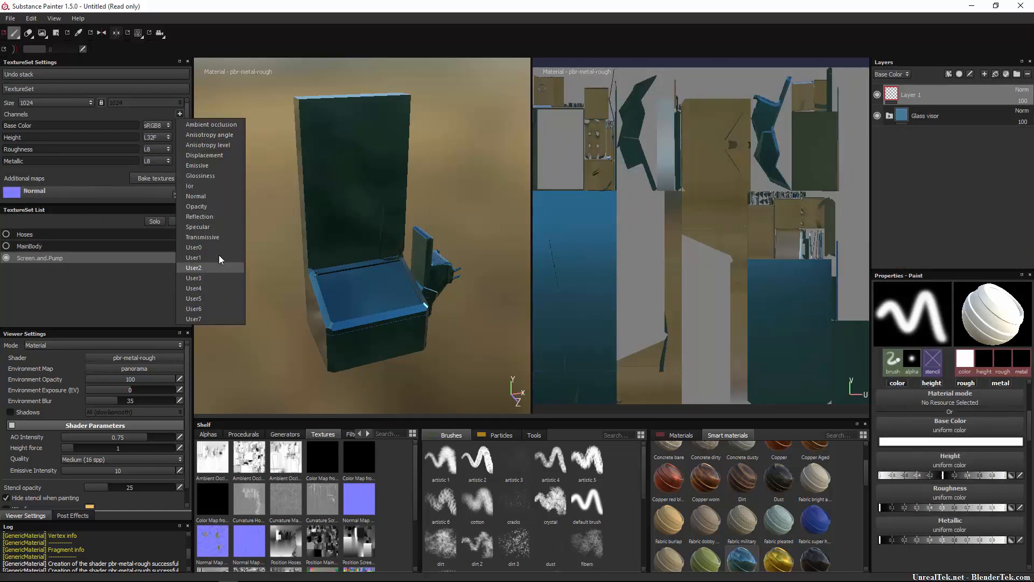
click(219, 168)
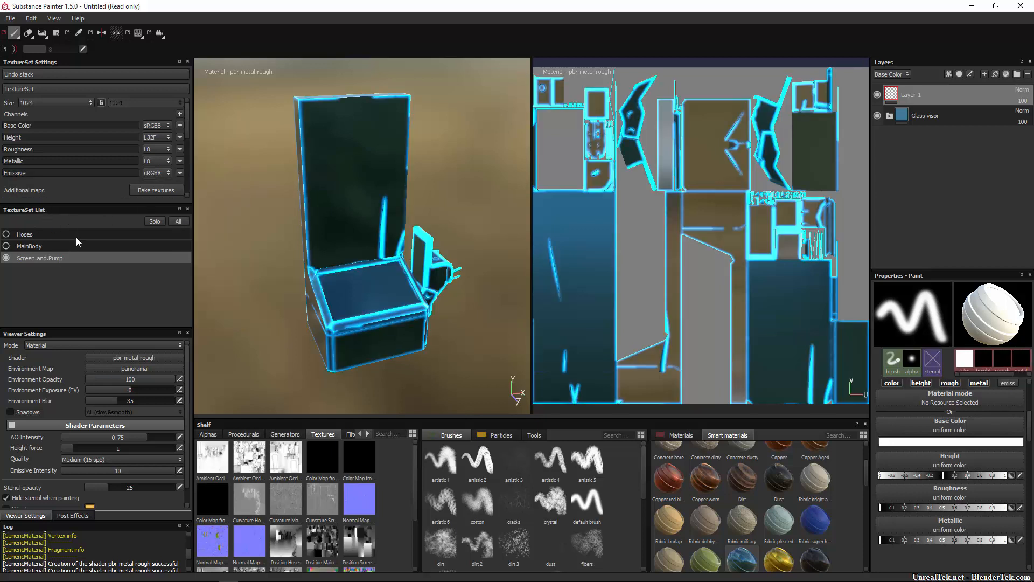
Switch the viewport to the 3D only layout.
alt+drag(473, 283, 413, 291)
scroll(413, 291, up, 5)
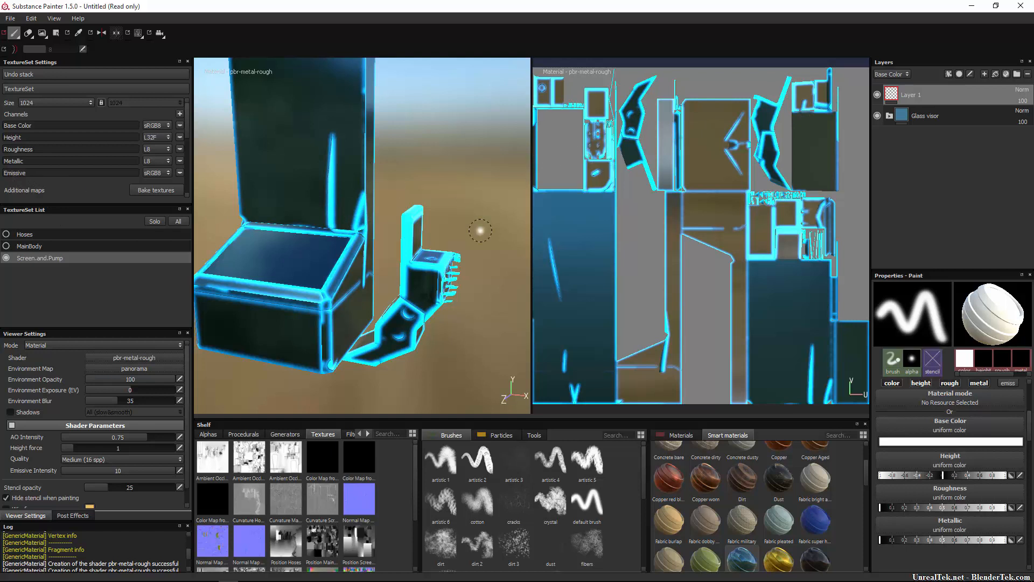
click(138, 33)
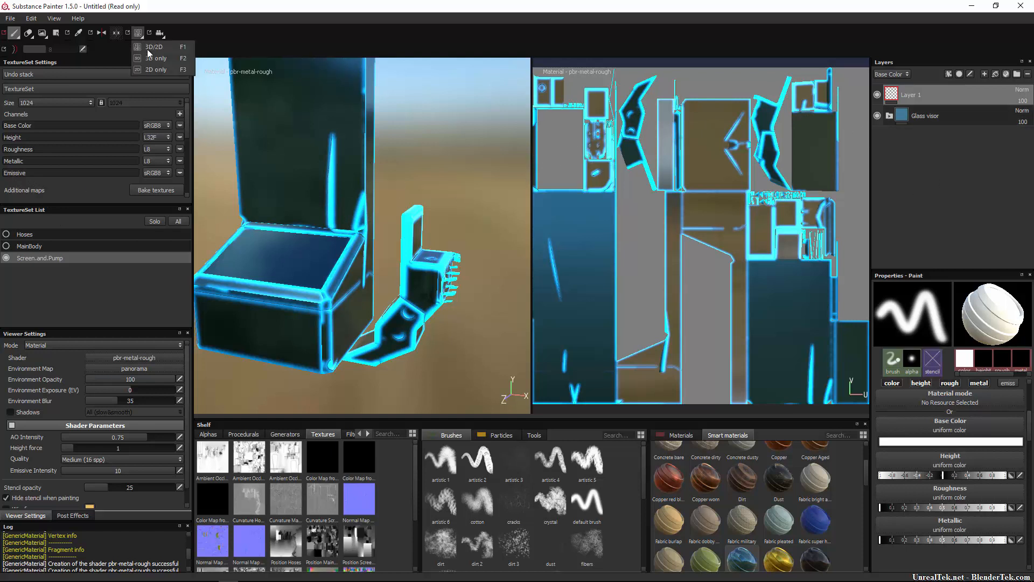
click(168, 58)
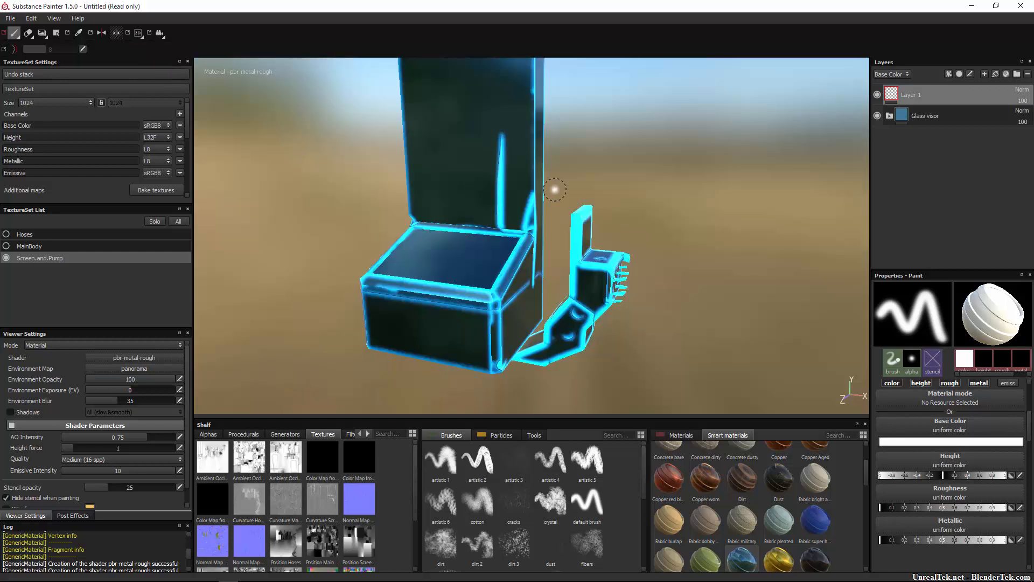
Expand the Glass visor folder, select the Glowing Edges mask and toggle that layer's visibility to check its effect.
click(890, 116)
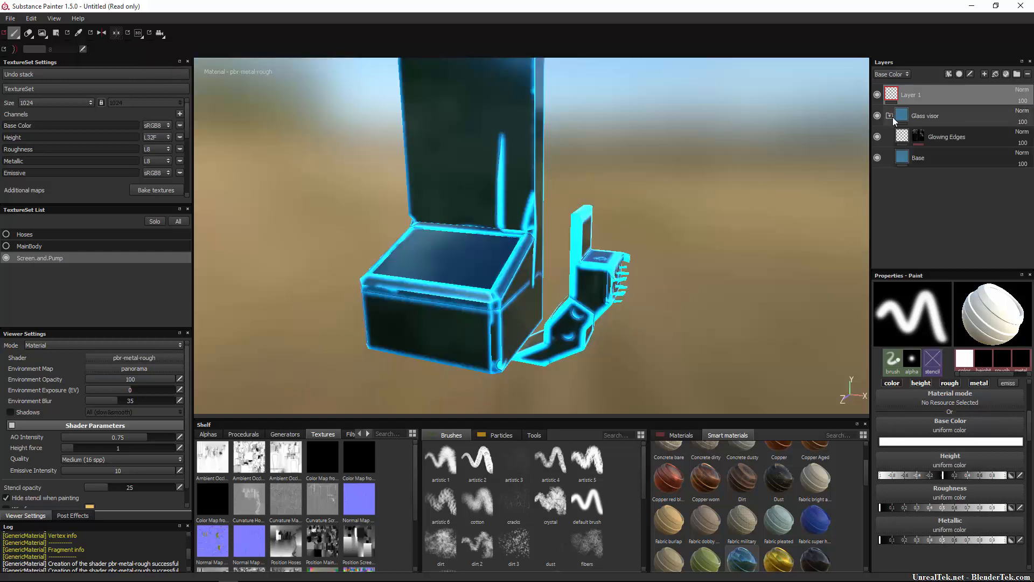
click(920, 136)
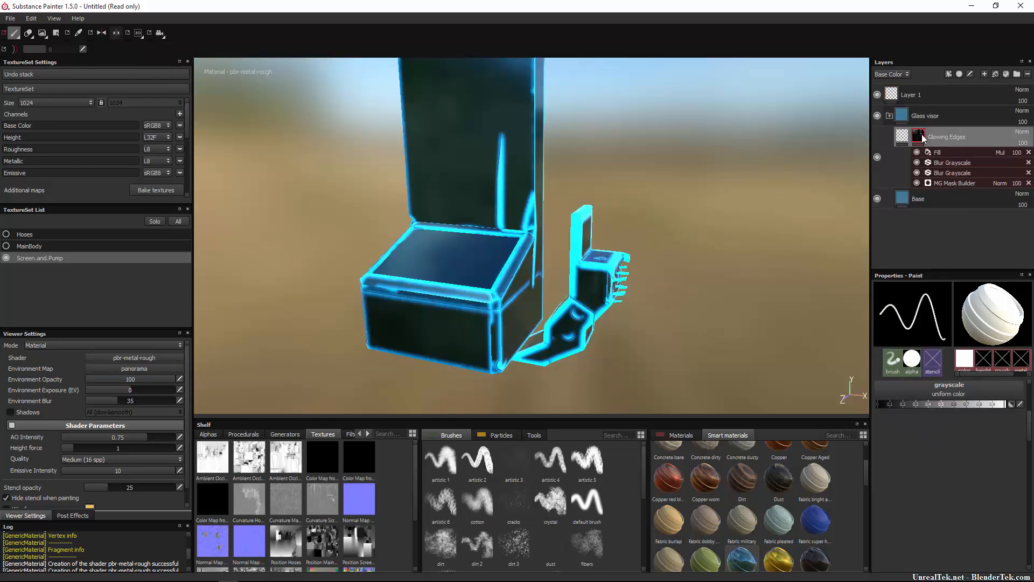
click(876, 157)
click(876, 157)
Add a paint effect to the Glowing Edges mask and set its grayscale paint value to black.
right_click(917, 141)
click(833, 186)
right_click(920, 137)
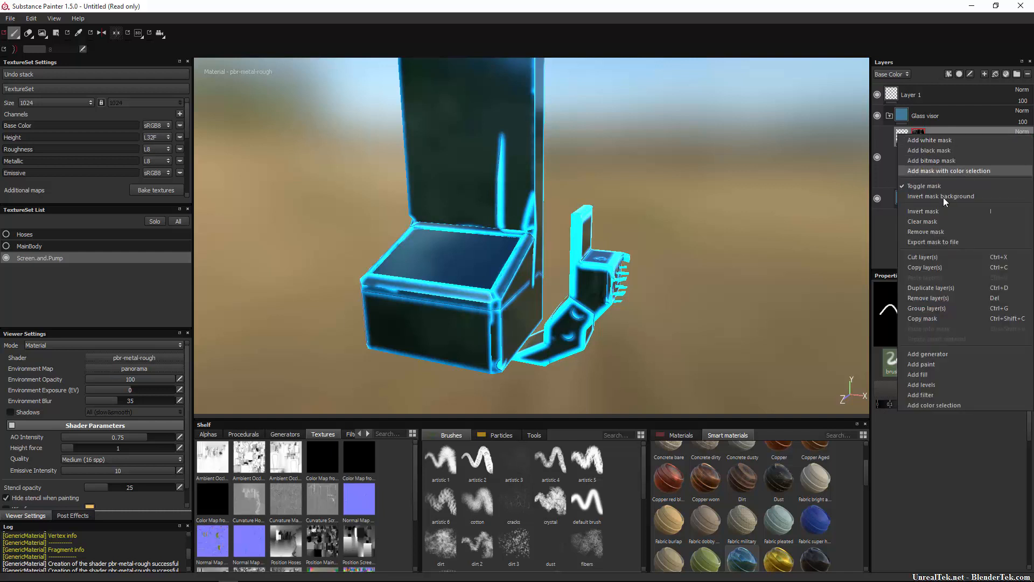
click(945, 365)
alt+drag(656, 301, 692, 300)
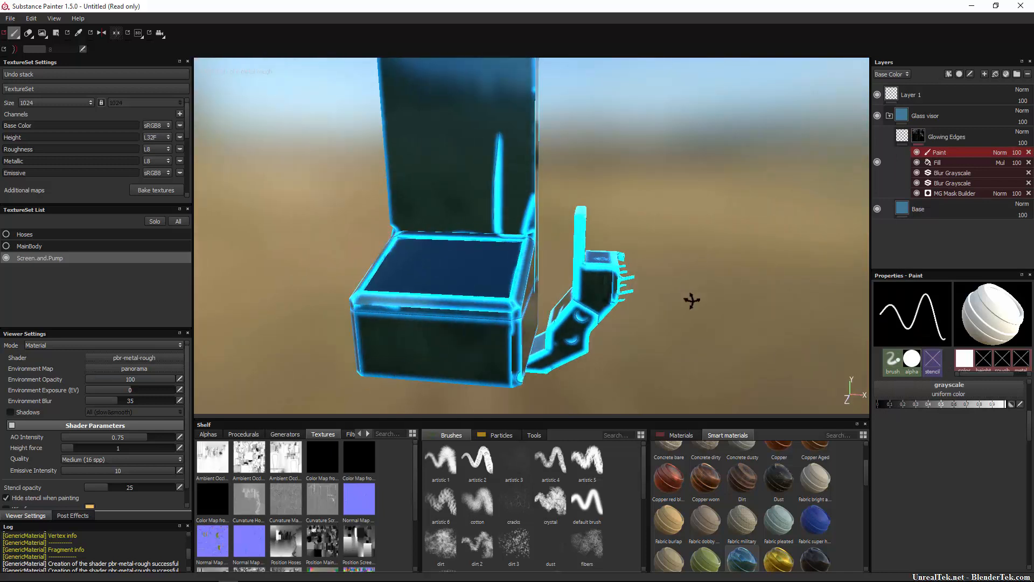
drag(947, 407, 875, 411)
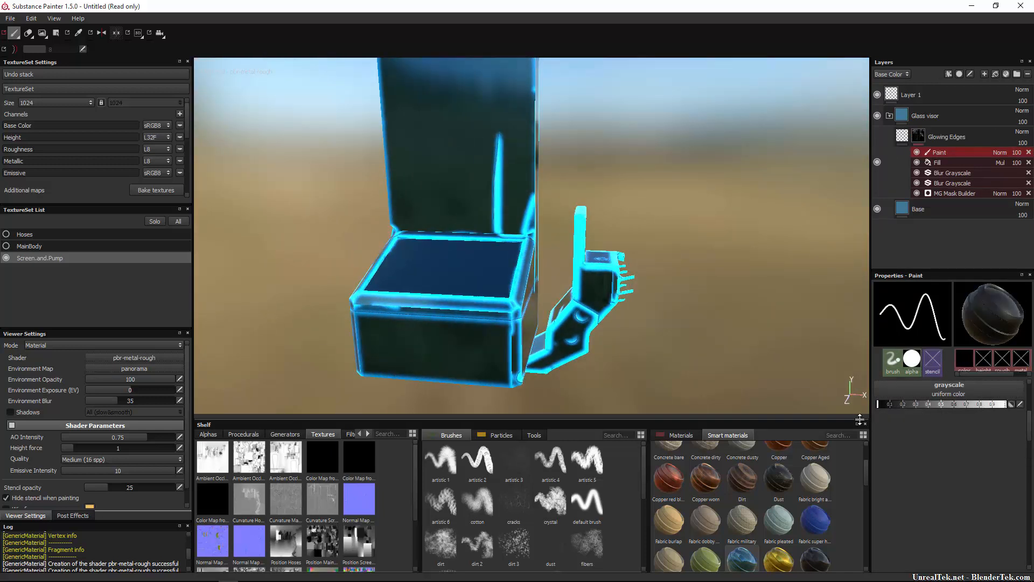
Enlarge the brush and paint black over the glowing edges on the near side of the pump holder.
key(bracketright)
key(bracketright)
key(bracketright)
key(bracketright)
key(bracketright)
key(bracketright)
key(bracketright)
key(bracketright)
key(bracketright)
key(bracketright)
key(bracketright)
key(bracketright)
key(bracketright)
key(bracketright)
key(bracketright)
key(bracketright)
key(bracketright)
key(bracketright)
key(bracketright)
key(bracketright)
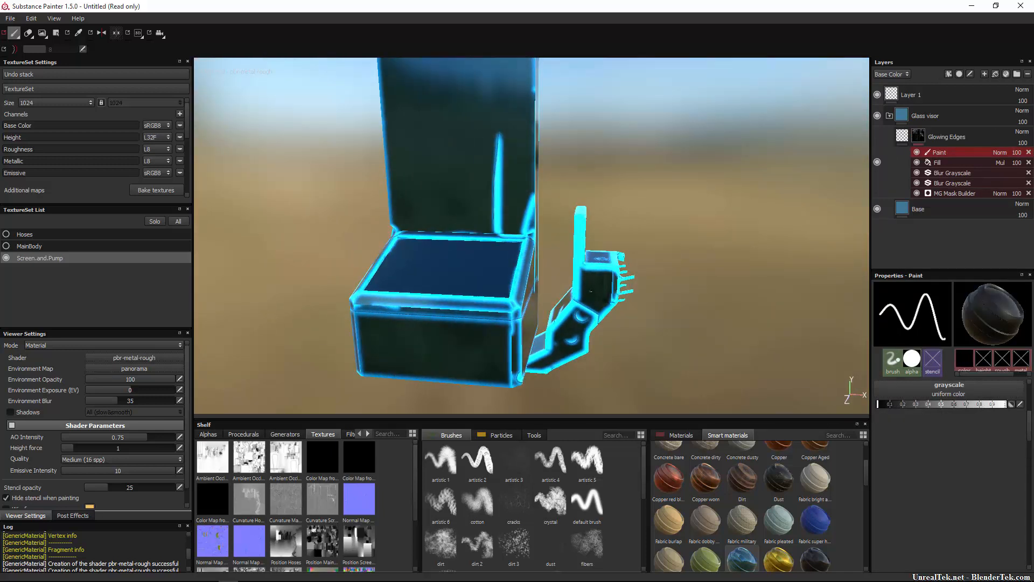
key(bracketright)
key(bracketright)
key(bracketright)
key(bracketright)
key(bracketright)
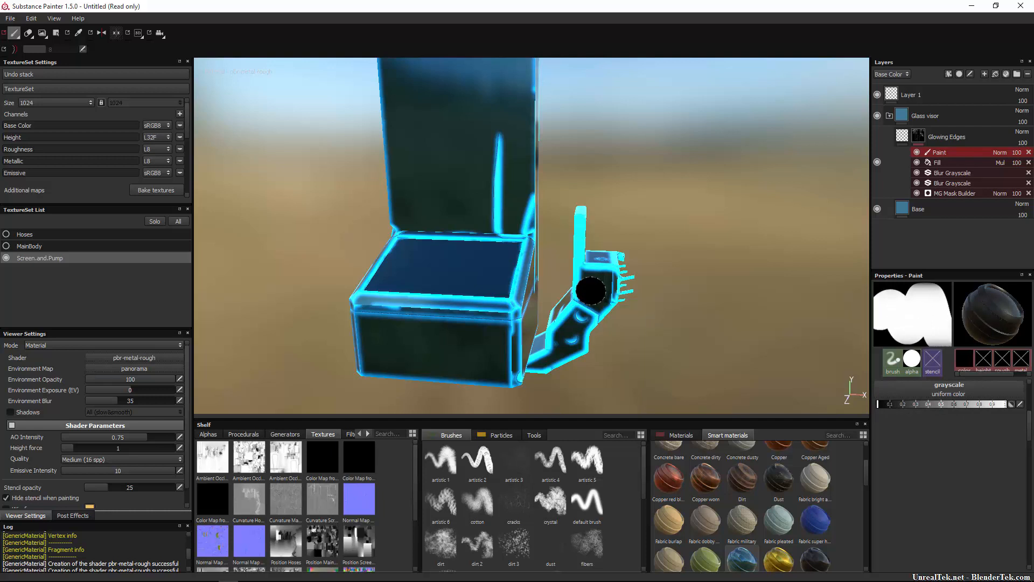
mouse_move(591, 290)
mouse_down()
mouse_move(593, 318)
mouse_move(592, 230)
mouse_move(578, 286)
mouse_move(580, 219)
mouse_move(627, 291)
mouse_up()
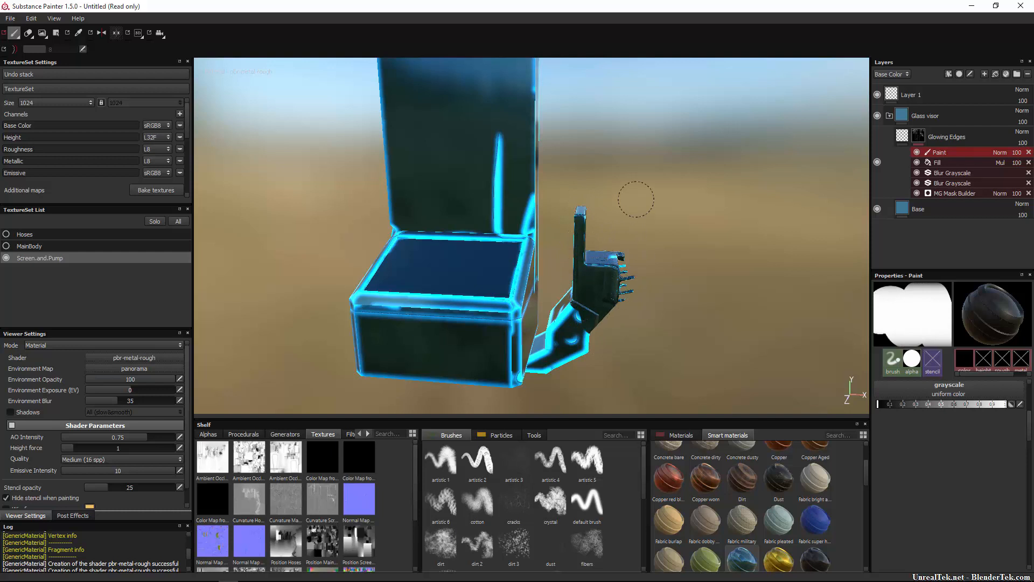
mouse_move(611, 326)
mouse_down()
mouse_move(581, 345)
mouse_move(562, 334)
mouse_move(557, 367)
mouse_move(541, 360)
mouse_up()
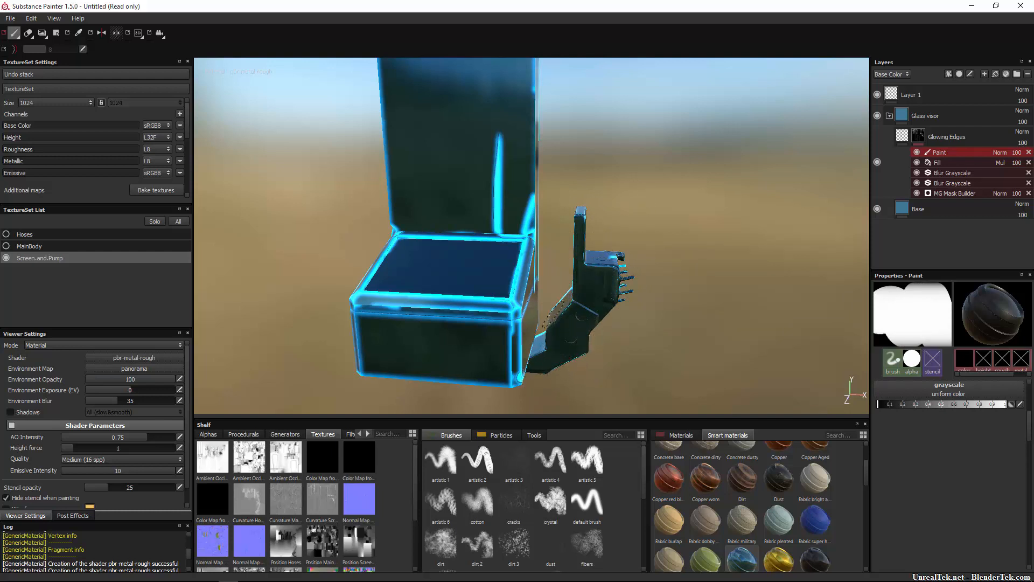
Paint out the glow on the pump holder's remaining sides and on the lower edges of the screen's base box.
mouse_move(665, 289)
alt+mouse_down()
mouse_move(471, 326)
mouse_move(520, 320)
alt+mouse_up()
mouse_move(615, 266)
mouse_down()
mouse_move(619, 279)
mouse_move(599, 303)
mouse_move(615, 302)
mouse_move(547, 289)
mouse_move(571, 302)
mouse_up()
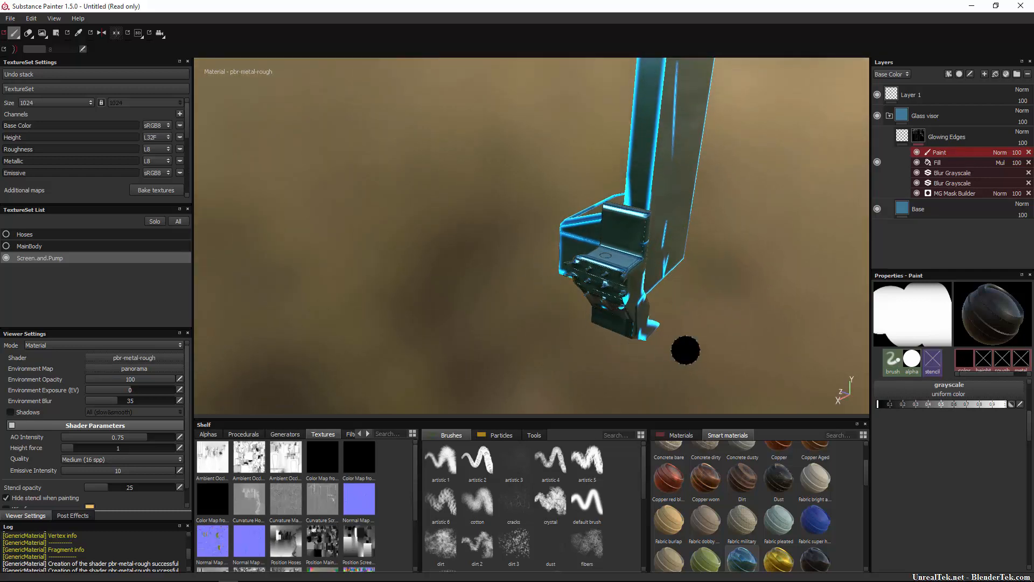
mouse_move(684, 351)
alt+mouse_down()
mouse_move(537, 362)
mouse_move(577, 357)
alt+mouse_up()
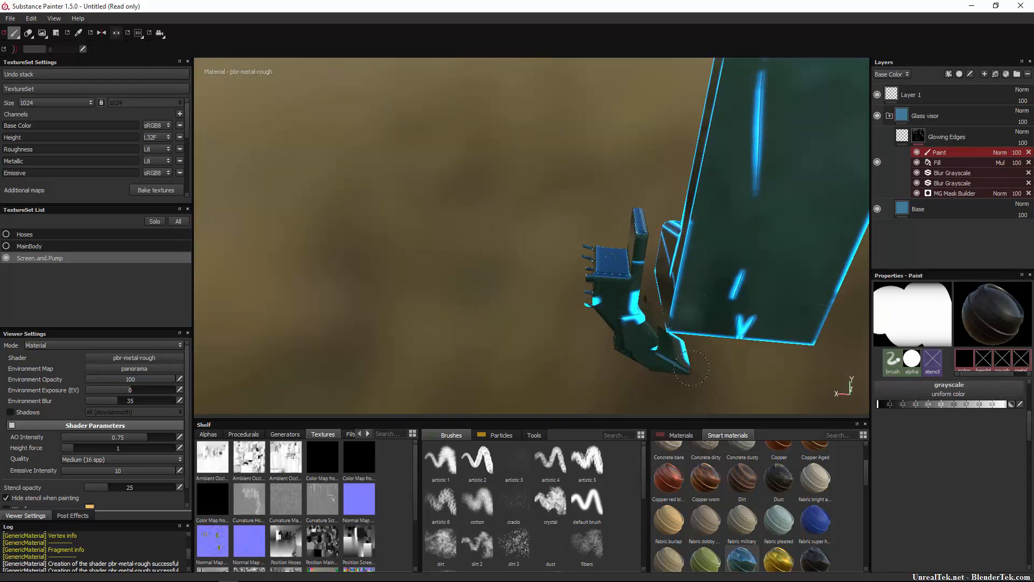
mouse_move(631, 321)
mouse_down()
mouse_move(625, 302)
mouse_move(639, 277)
mouse_up()
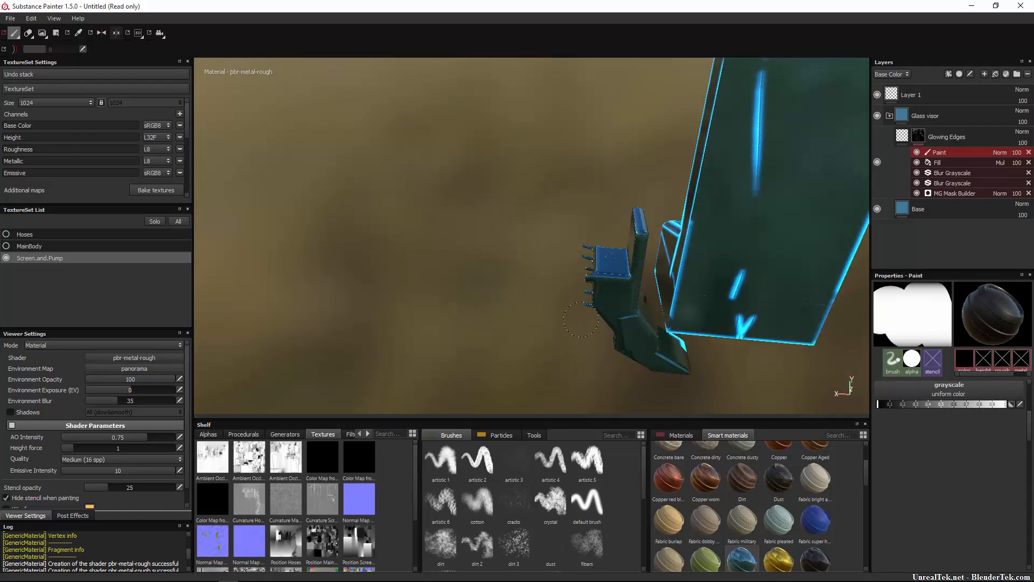
mouse_move(558, 312)
alt+mouse_down()
mouse_move(543, 334)
mouse_move(542, 314)
mouse_move(619, 342)
alt+mouse_up()
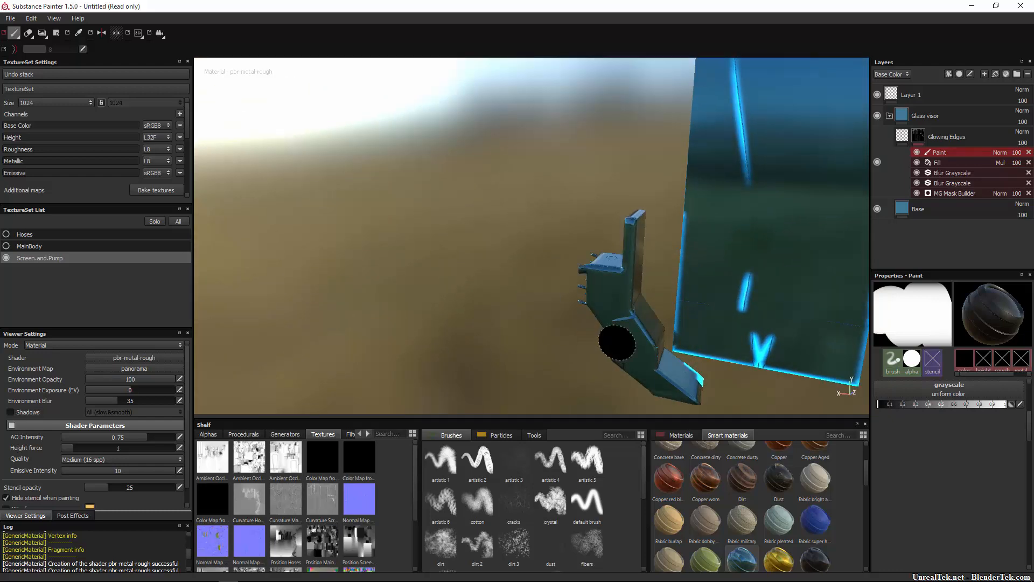
mouse_move(723, 392)
mouse_down()
mouse_move(691, 385)
mouse_move(701, 334)
mouse_move(693, 268)
mouse_move(714, 224)
mouse_move(611, 265)
mouse_up()
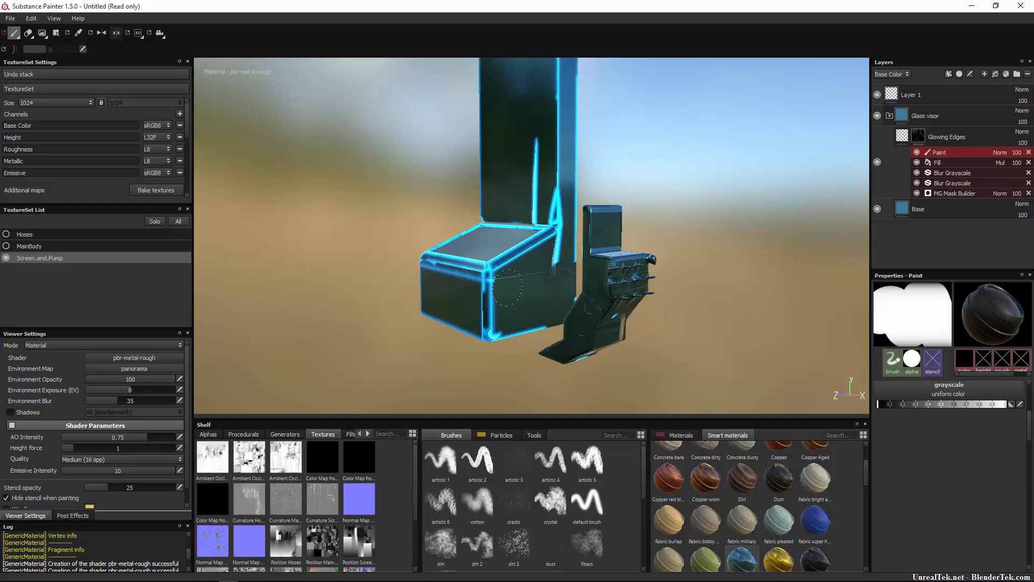
mouse_move(507, 288)
mouse_down()
mouse_move(493, 291)
mouse_move(485, 335)
mouse_up()
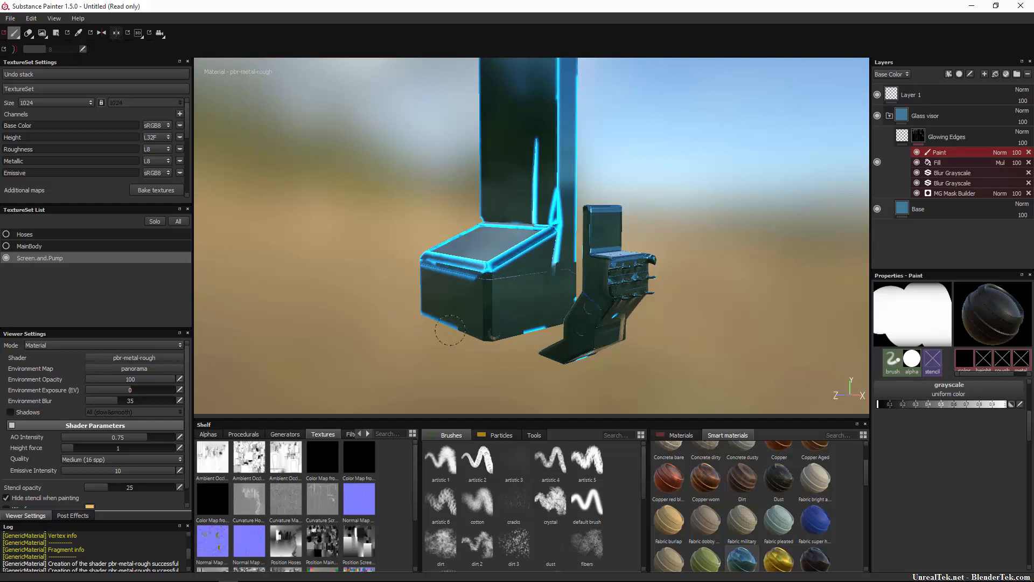
Cycle the viewport through the channels to display only the Emissive channel.
right_click(418, 315)
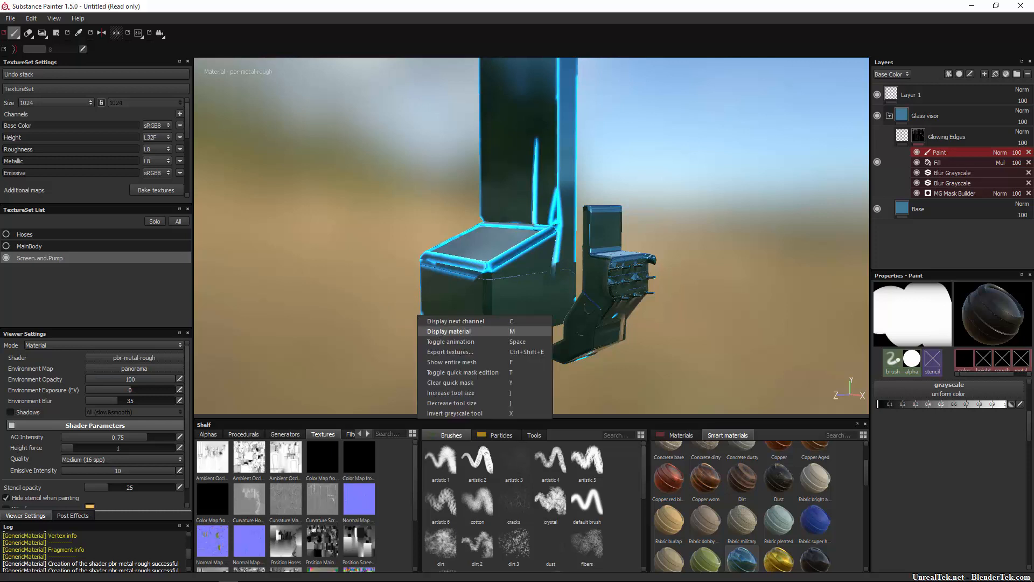
click(441, 331)
right_click(389, 317)
click(409, 322)
right_click(396, 317)
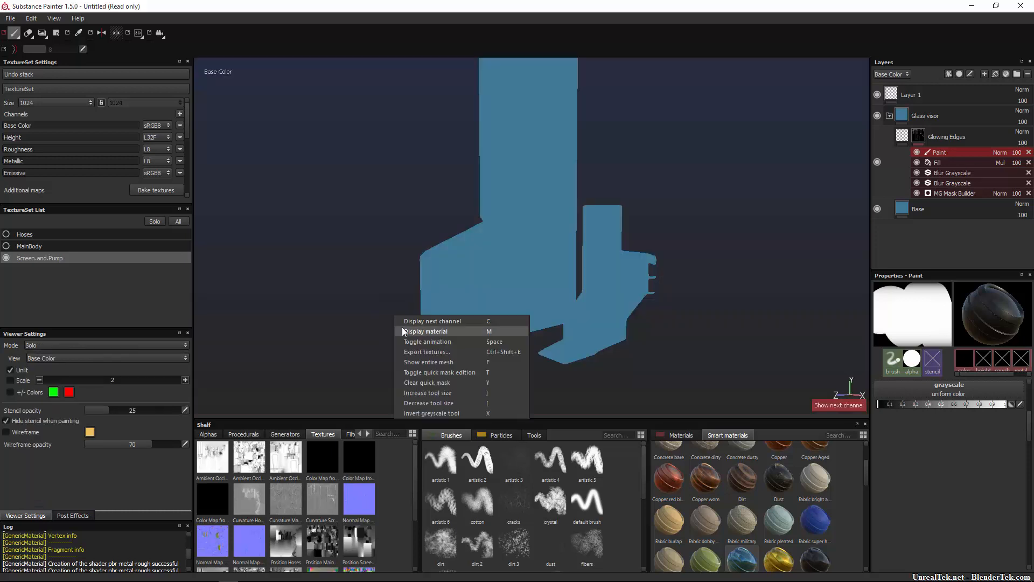
click(403, 321)
right_click(386, 312)
click(392, 321)
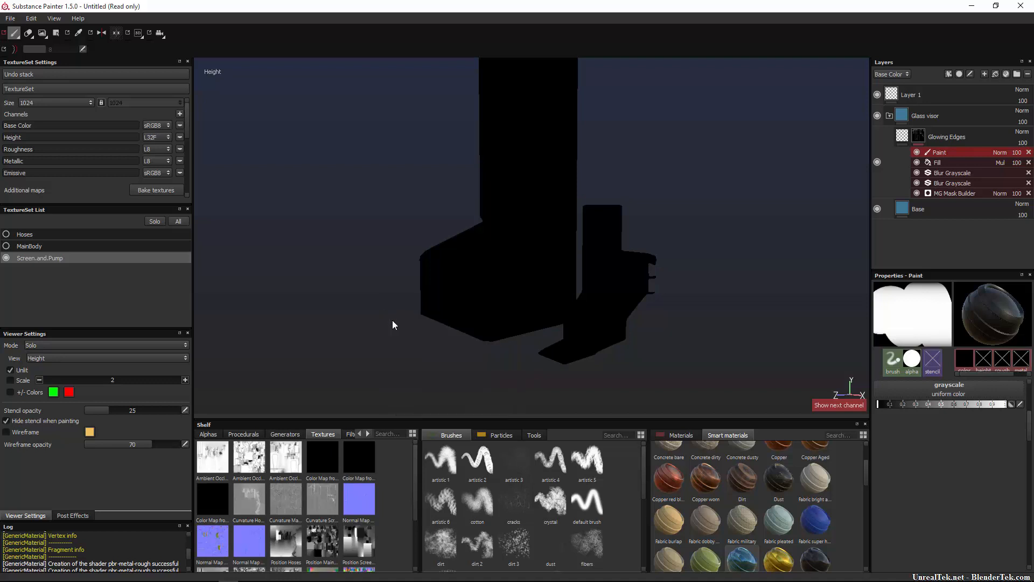
right_click(385, 308)
click(382, 310)
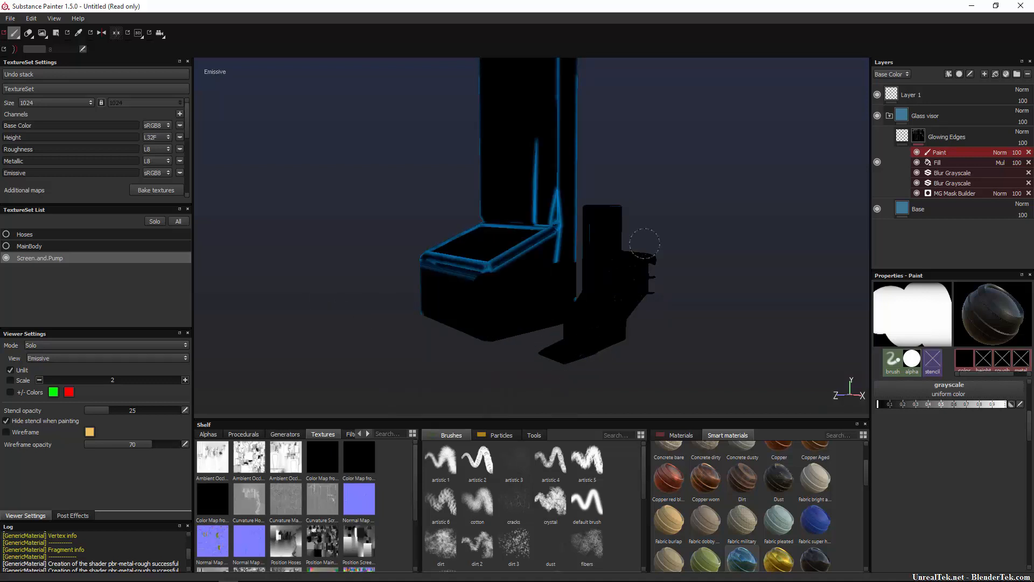
Paint out the emissive lines on the tall screen panel's side and top edges and the vertical streak on its front.
mouse_move(603, 294)
alt+mouse_down()
mouse_move(664, 342)
mouse_move(564, 298)
alt+mouse_up()
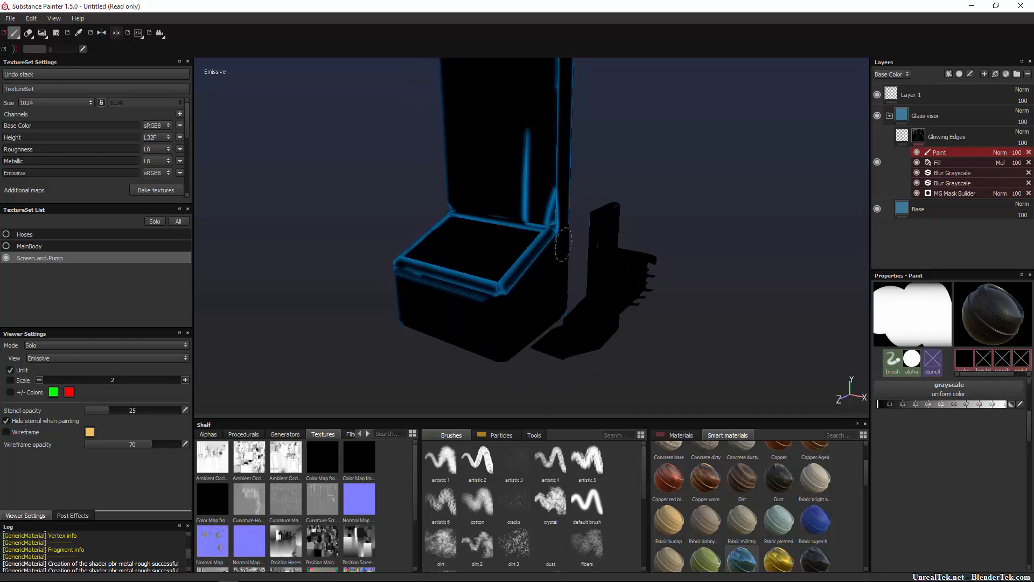
drag(563, 234, 563, 106)
mouse_move(625, 117)
alt+mouse_down()
mouse_move(629, 189)
mouse_move(627, 134)
alt+mouse_up()
alt+middle_drag(627, 134, 627, 247)
scroll(627, 247, up, 1)
scroll(594, 243, down, 3)
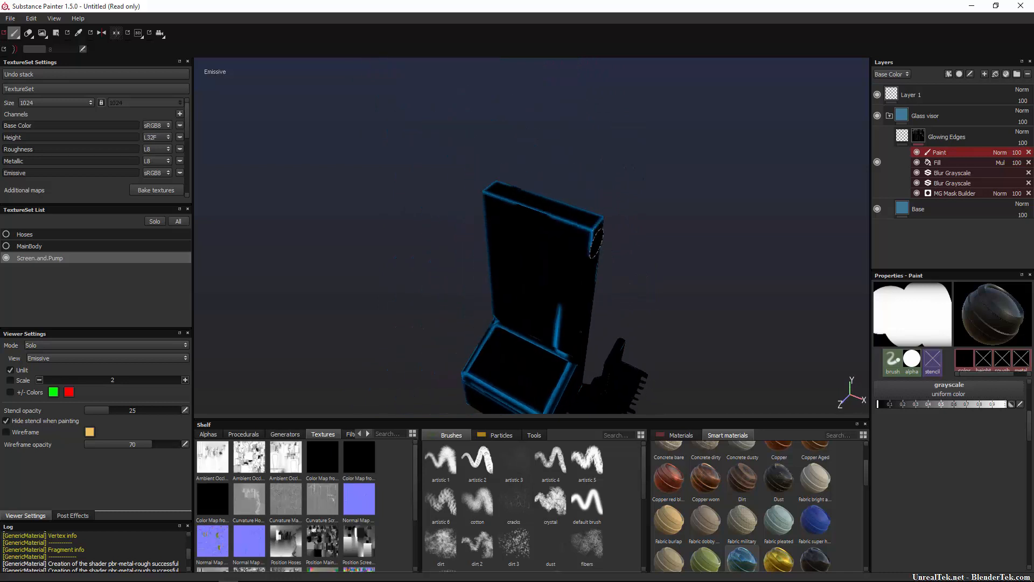
drag(596, 241, 483, 183)
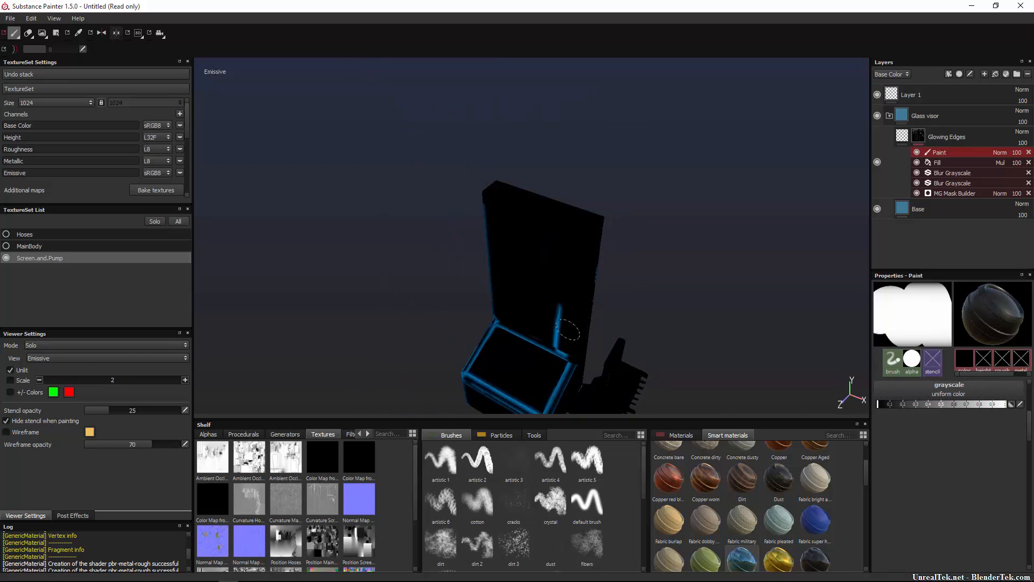
mouse_move(569, 330)
mouse_down()
mouse_move(559, 315)
mouse_move(563, 347)
mouse_move(534, 324)
mouse_move(614, 284)
mouse_move(744, 258)
mouse_up()
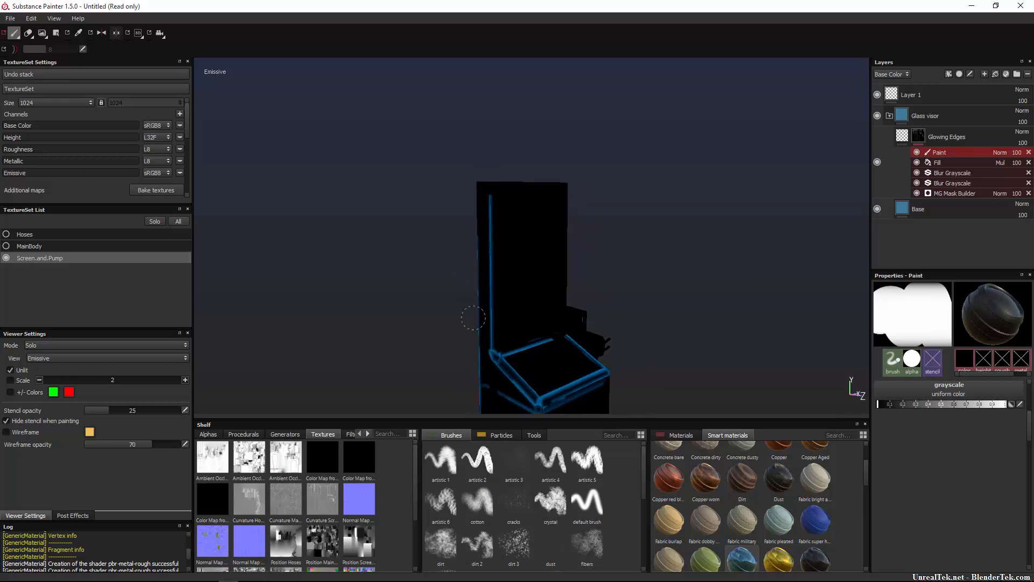
Paint out the emissive lines on the screen's lower base box and the streaks on the back of the panel.
alt+drag(422, 362, 425, 280)
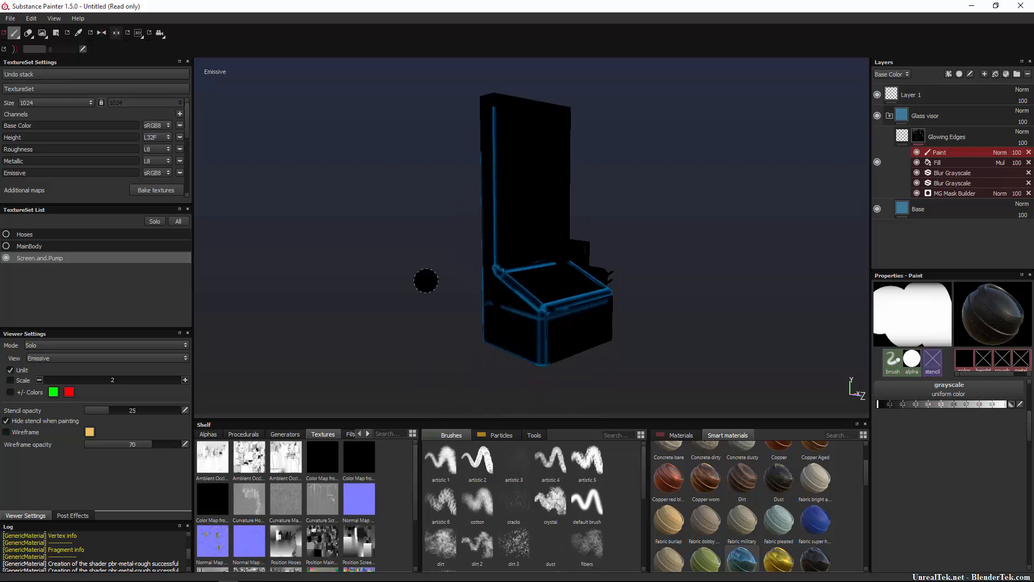
mouse_move(493, 314)
mouse_down()
mouse_move(538, 335)
mouse_move(606, 317)
mouse_move(539, 328)
mouse_move(538, 379)
mouse_move(535, 351)
mouse_move(584, 358)
mouse_move(564, 341)
mouse_up()
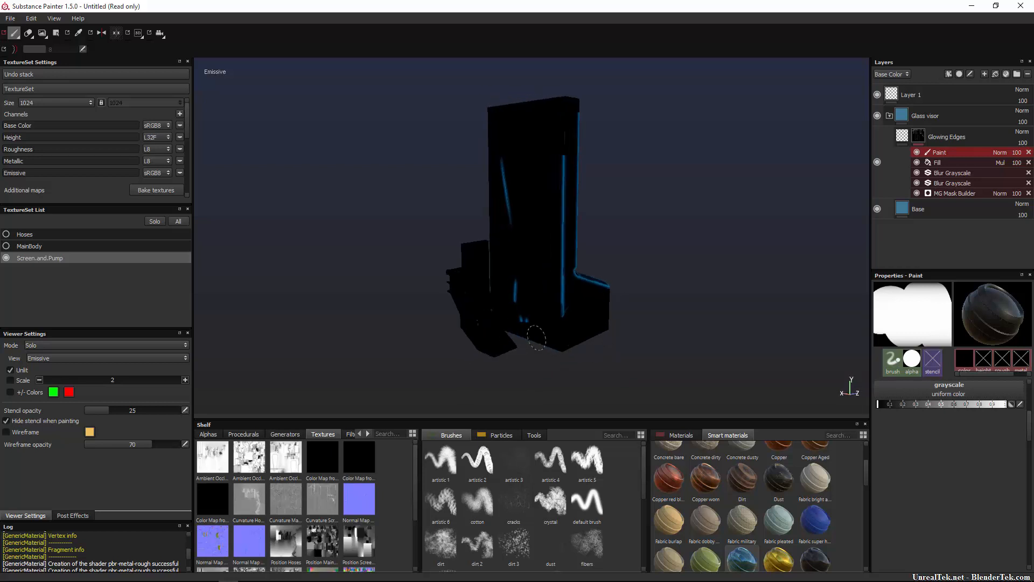
drag(521, 229, 516, 200)
drag(556, 142, 554, 324)
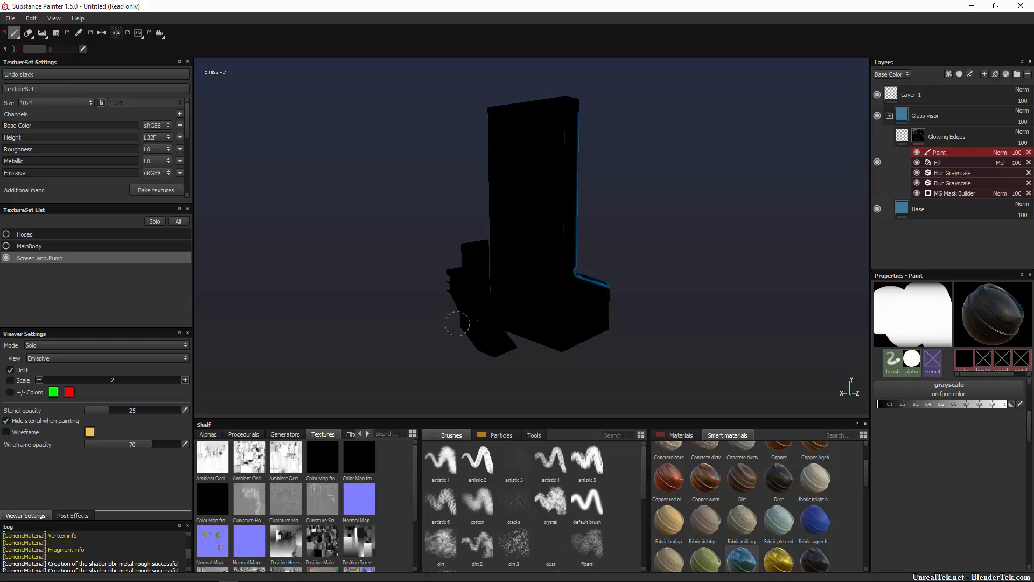
Try to restore the glow at the foot of the screen panel by painting with the grayscale value set to white.
alt+drag(541, 184, 637, 286)
scroll(636, 286, up, 3)
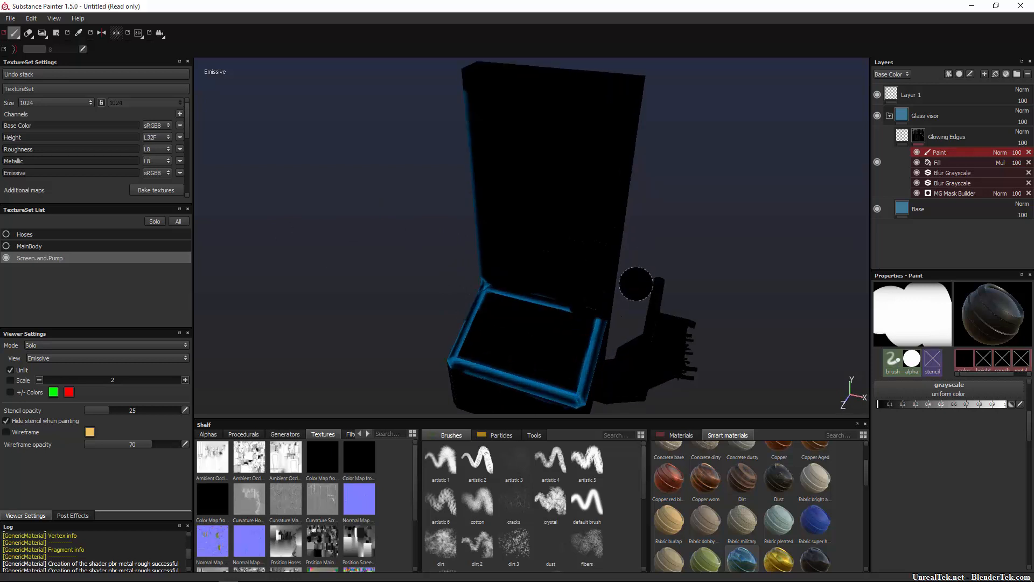
mouse_move(991, 404)
mouse_down()
mouse_move(864, 405)
mouse_move(1006, 405)
mouse_up()
drag(565, 328, 571, 325)
key(ctrl+z)
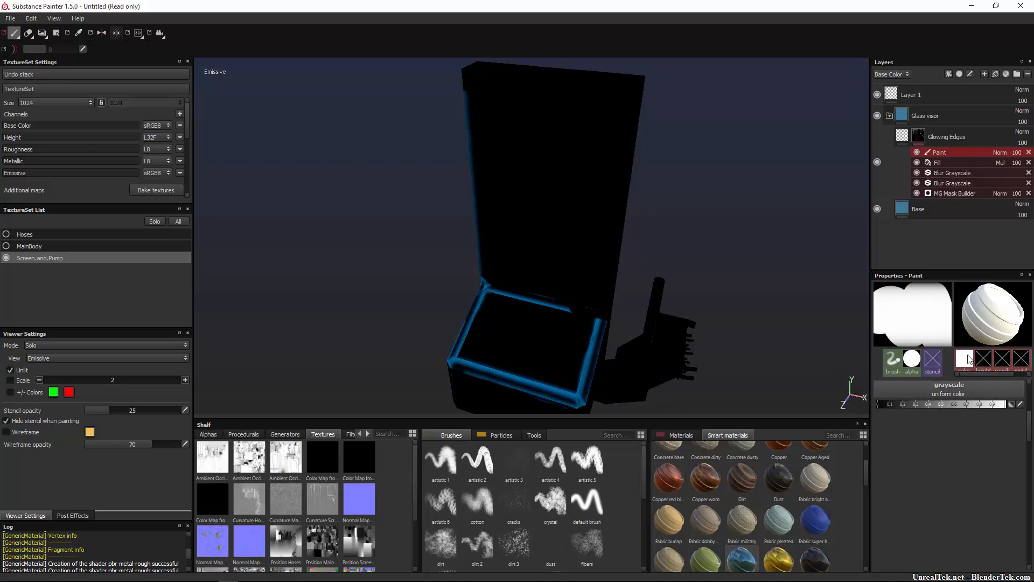
Restore the glow around the tall screen panel's front border with the Eraser and return the viewport to the material display.
click(28, 33)
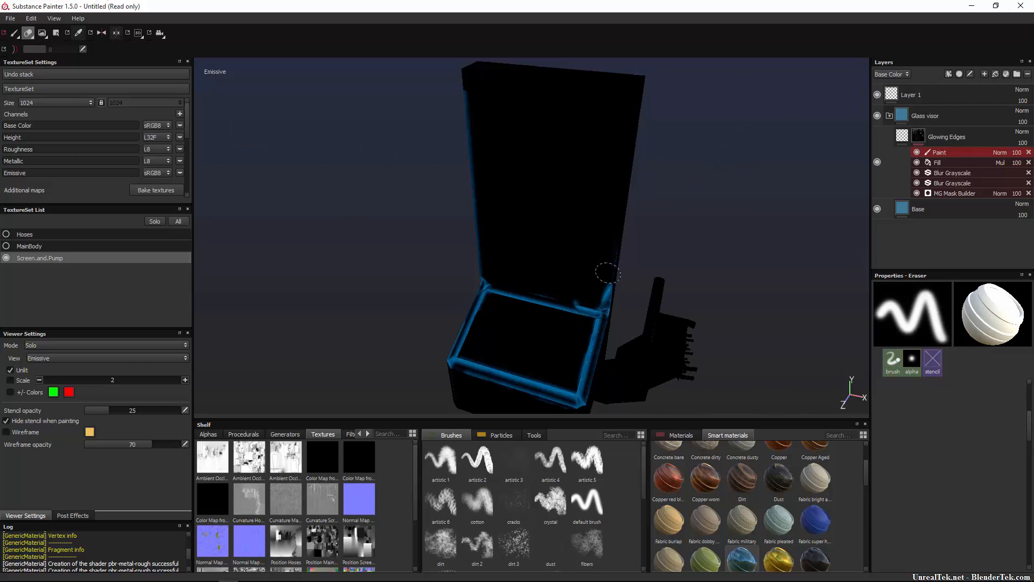
mouse_move(619, 204)
mouse_down()
mouse_move(631, 89)
mouse_move(466, 77)
mouse_up()
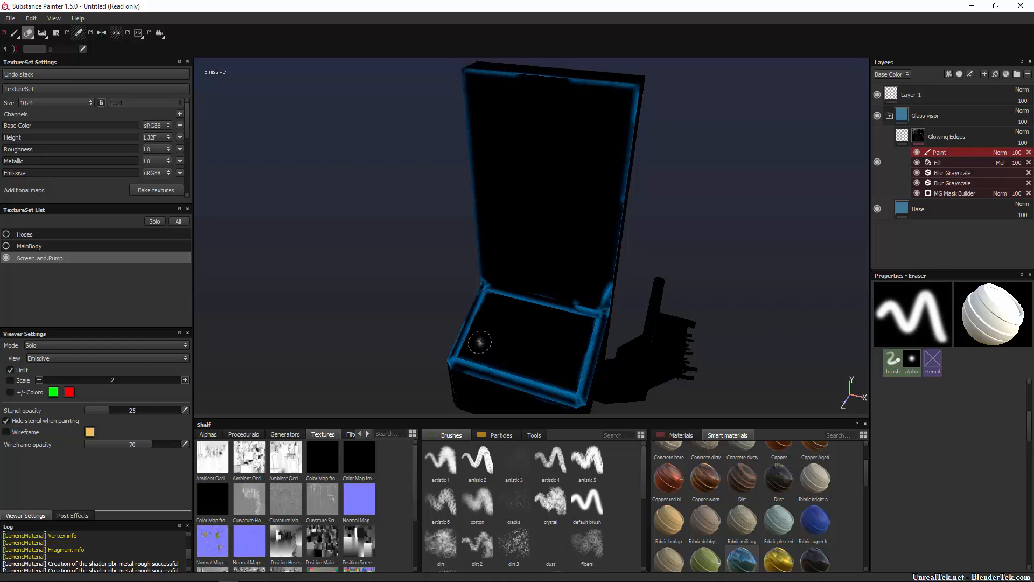
mouse_move(480, 341)
alt+right_down()
mouse_move(455, 319)
mouse_move(415, 315)
alt+right_up()
right_click(357, 242)
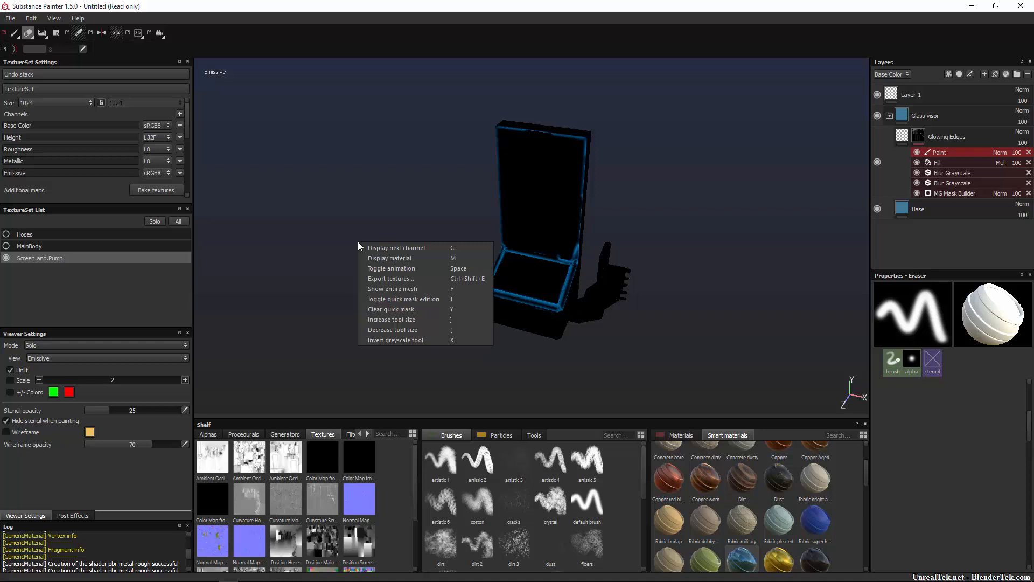
click(396, 261)
Try erasing the mask paint over the vertical streak on the front of the screen panel, and undo the stroke.
alt+drag(366, 336, 625, 227)
alt+right_drag(625, 228, 612, 245)
drag(596, 208, 590, 268)
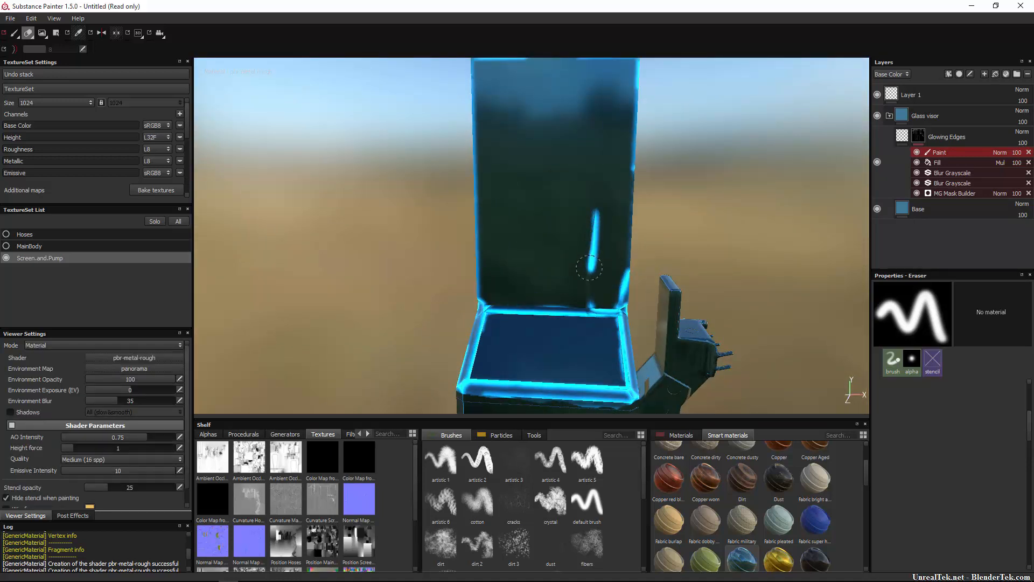
key(ctrl+z)
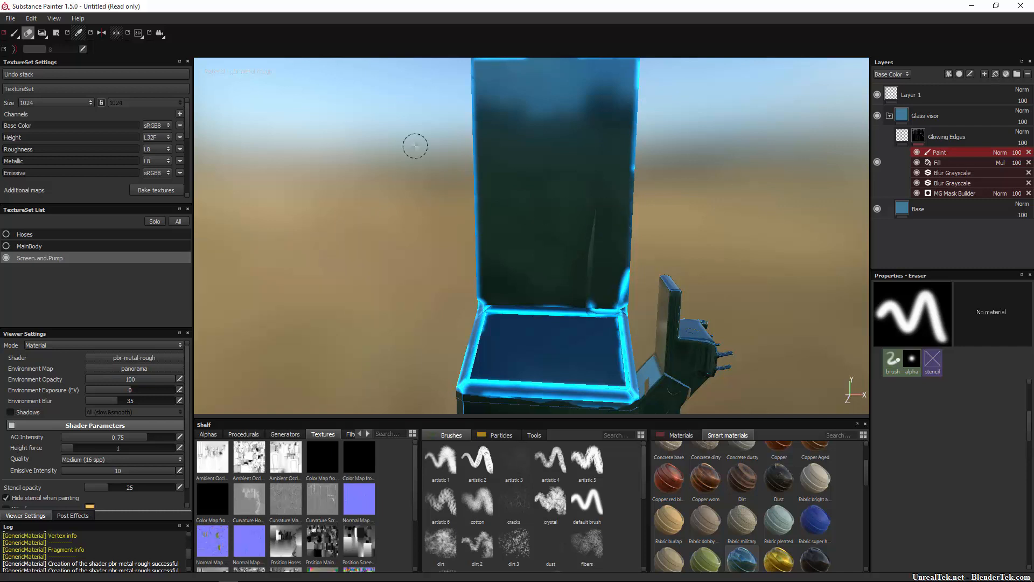
Show the MainBody and Hoses texture sets again and make Hoses the active set.
click(14, 33)
mouse_move(679, 274)
alt+mouse_down()
mouse_move(610, 245)
mouse_move(534, 284)
mouse_move(682, 259)
mouse_move(591, 249)
mouse_move(539, 208)
mouse_move(517, 218)
mouse_move(530, 242)
mouse_move(765, 270)
mouse_move(653, 291)
alt+mouse_up()
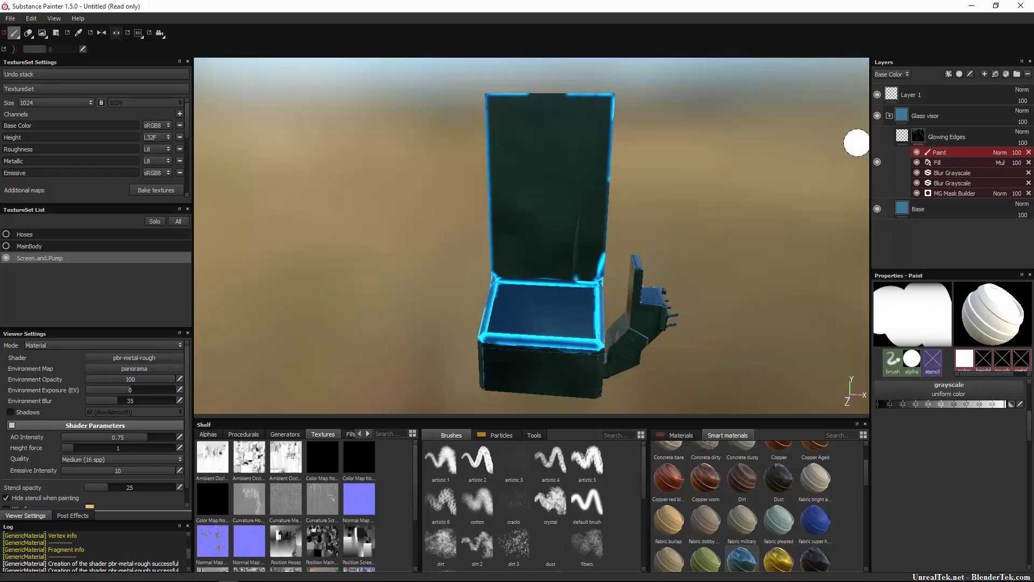
click(887, 119)
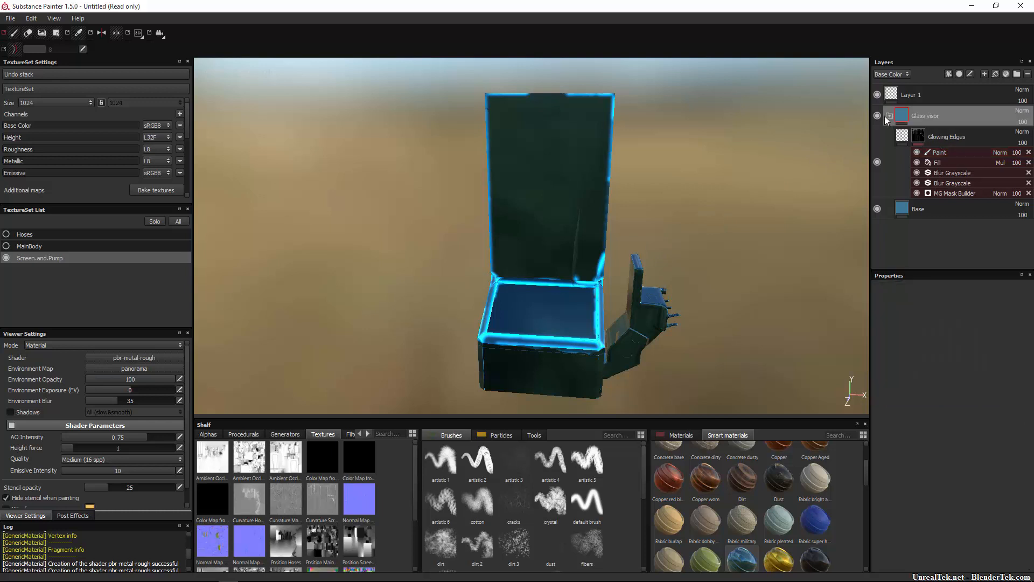
click(6, 246)
alt+right_drag(456, 307, 162, 264)
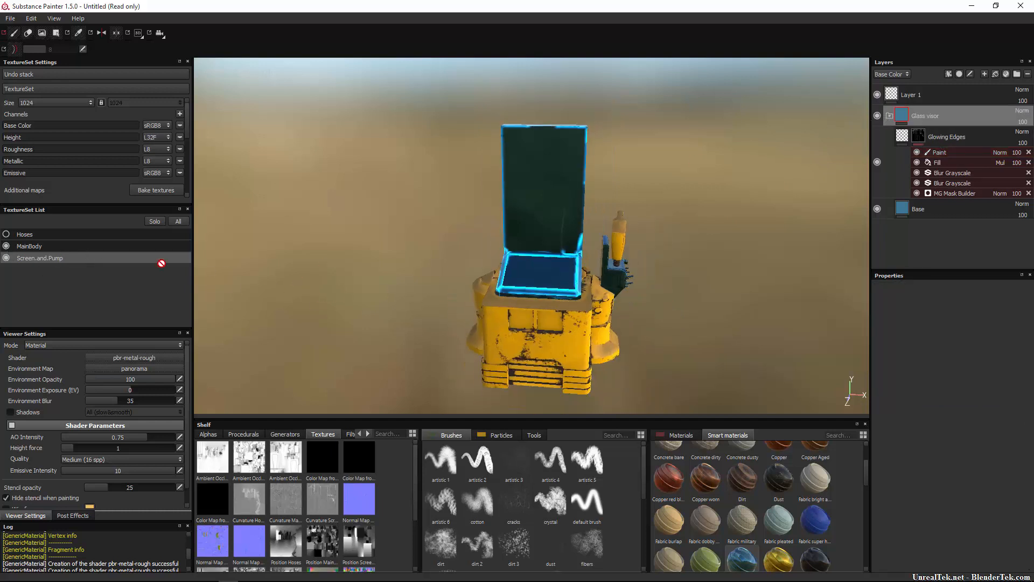
click(6, 235)
click(42, 239)
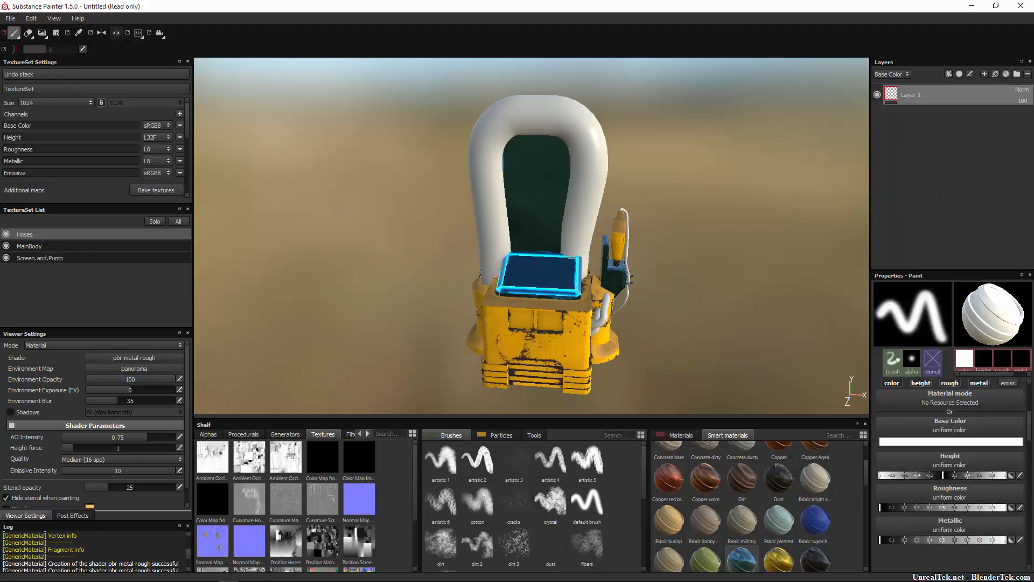
Apply the Tire rubber smart material to the Hoses texture set.
mouse_move(393, 249)
alt+mouse_down()
mouse_move(316, 212)
mouse_move(427, 221)
mouse_move(412, 228)
alt+mouse_up()
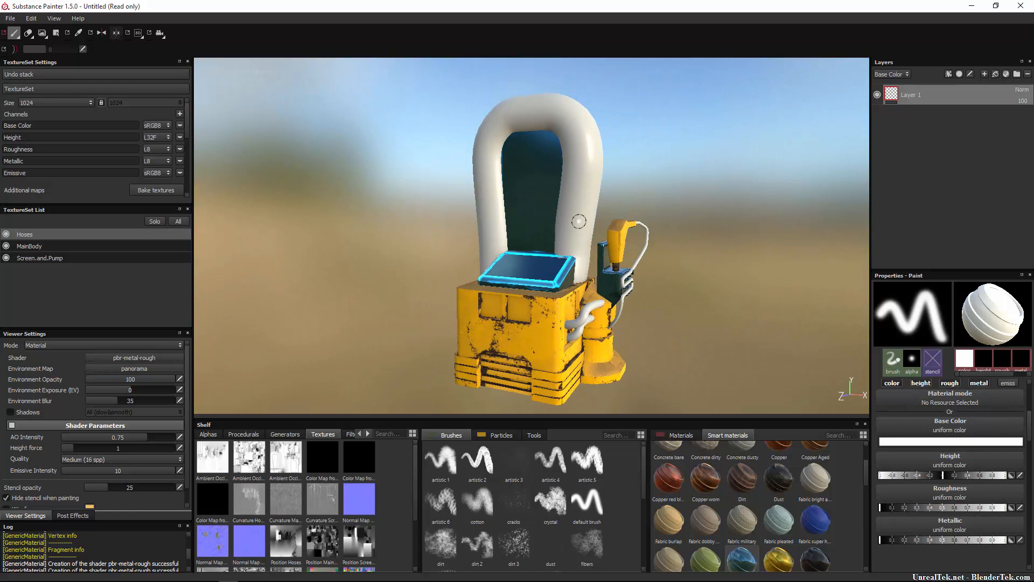
scroll(787, 522, down, 5)
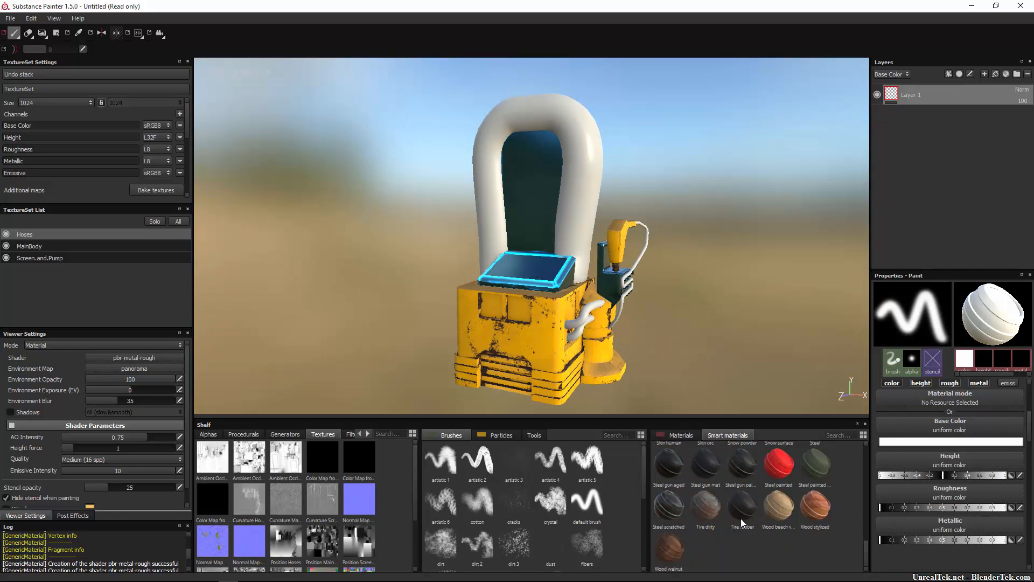
drag(741, 518, 922, 161)
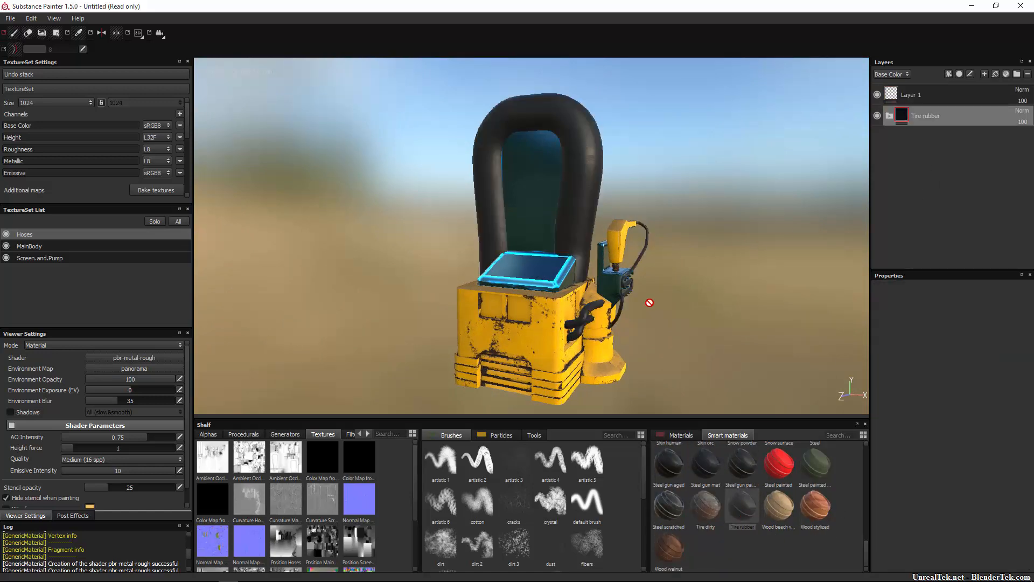
Add a black mask to the Tire rubber layer of the Hoses texture set.
alt+right_drag(650, 302, 686, 306)
alt+middle_drag(685, 305, 591, 295)
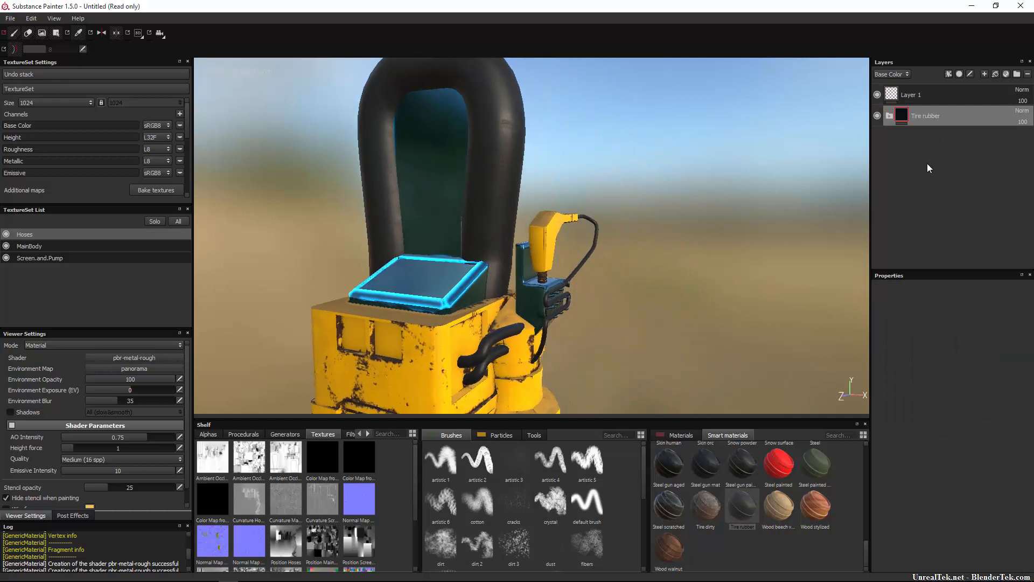
right_click(905, 117)
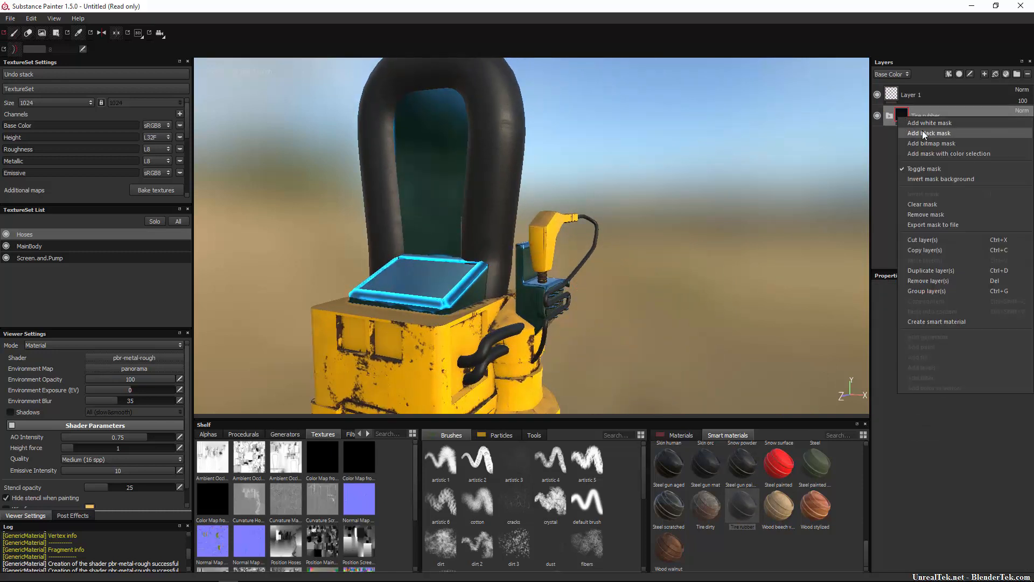
click(923, 134)
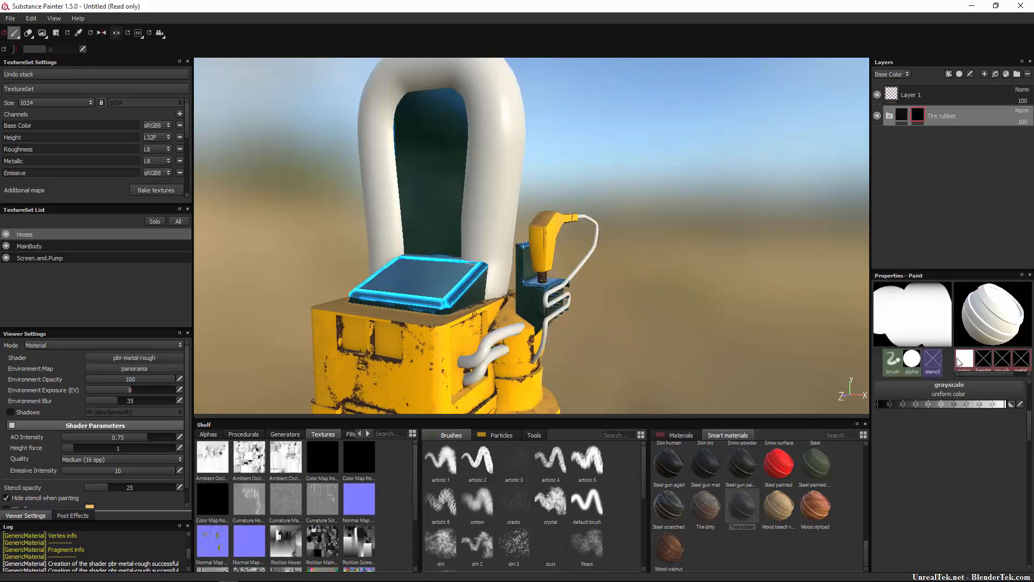
Try painting the Tire rubber mask over the large arch hose and the short hoses with the grayscale set to black.
drag(968, 405, 876, 406)
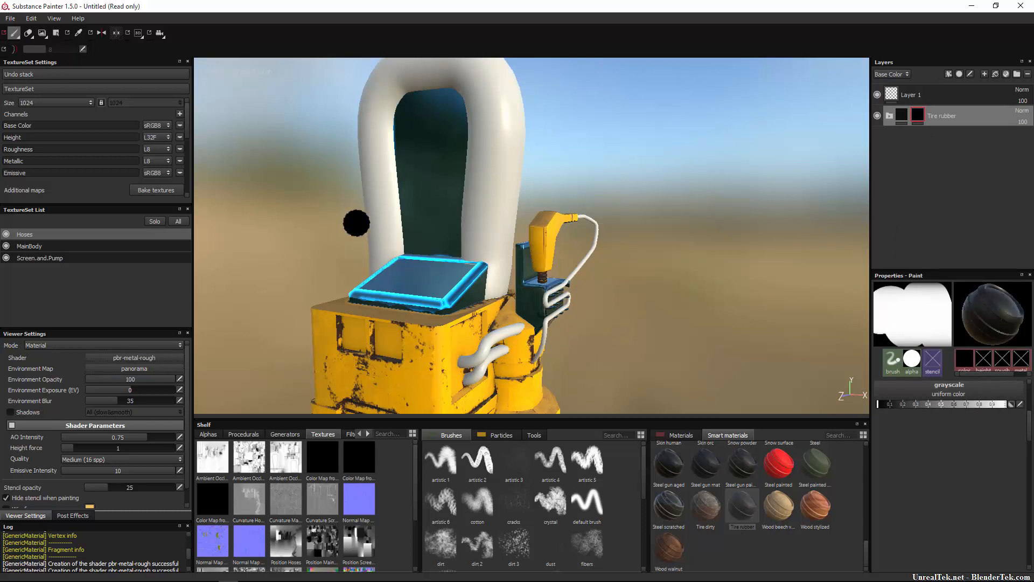
mouse_move(506, 130)
mouse_down()
mouse_move(485, 141)
mouse_move(484, 193)
mouse_up()
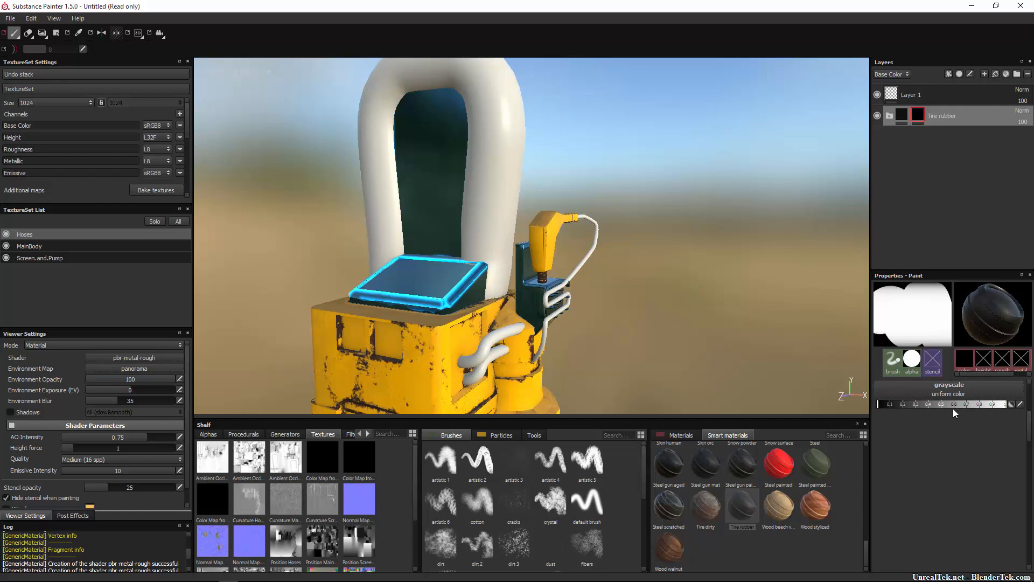
drag(474, 355, 516, 332)
Set the mask paint to white and reveal Tire rubber on the two short side hoses and the thin pump hose.
click(1005, 404)
mouse_move(451, 365)
mouse_down()
mouse_move(515, 344)
mouse_move(524, 326)
mouse_up()
mouse_move(488, 369)
mouse_down()
mouse_move(458, 380)
mouse_move(523, 371)
mouse_up()
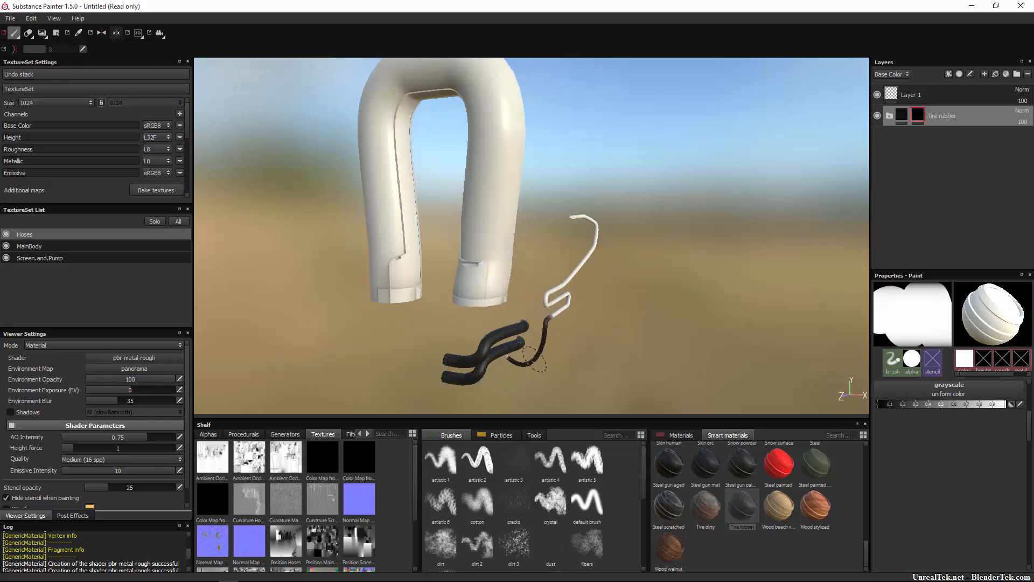
mouse_move(524, 323)
mouse_down()
mouse_move(572, 275)
mouse_move(541, 321)
mouse_up()
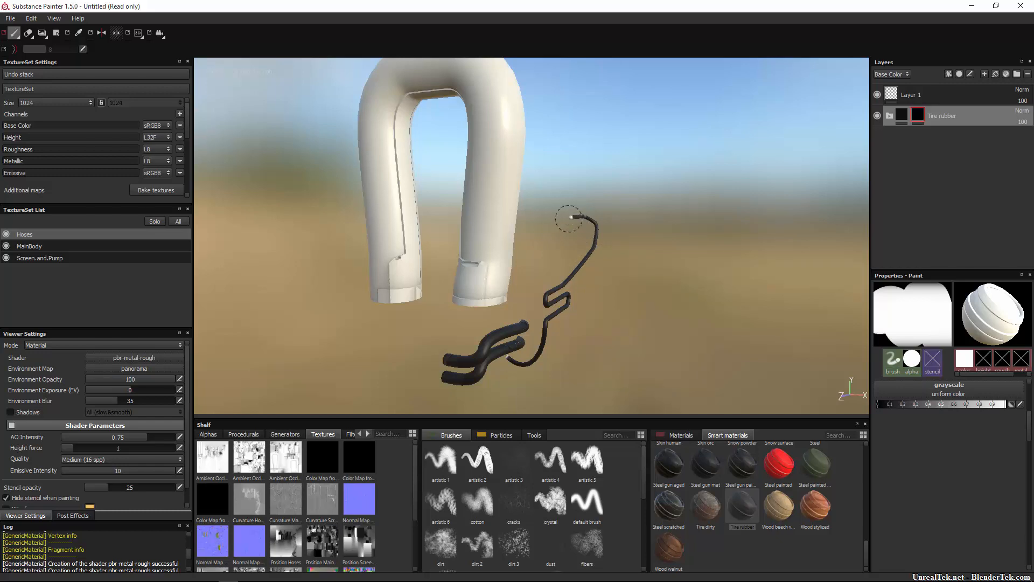
Isolate the Hoses texture set and paint Tire rubber over the bare tip of the thin pump hose.
key(alt+q)
mouse_move(558, 279)
alt+mouse_down()
mouse_move(577, 305)
mouse_move(463, 302)
mouse_move(592, 331)
mouse_move(427, 286)
mouse_move(397, 321)
alt+mouse_up()
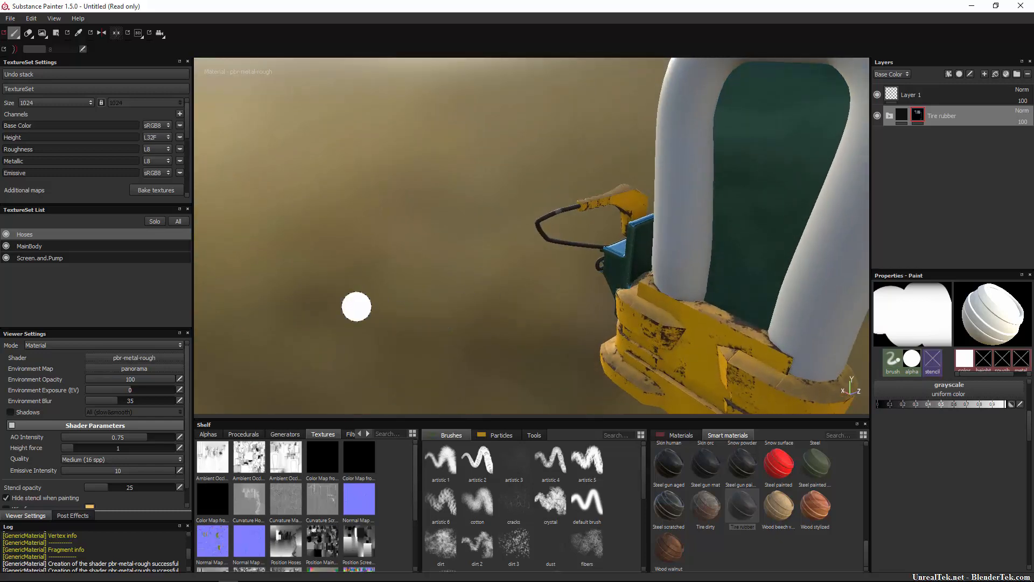
alt+drag(494, 291, 439, 259)
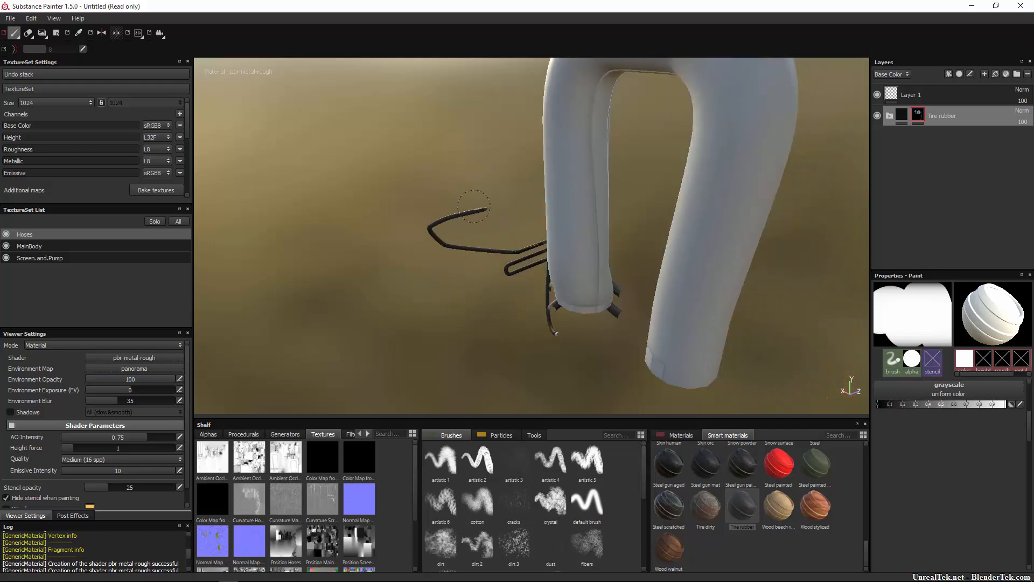
drag(474, 206, 473, 200)
alt+middle_drag(481, 205, 512, 231)
mouse_move(490, 208)
mouse_down()
mouse_move(483, 236)
mouse_move(469, 229)
mouse_up()
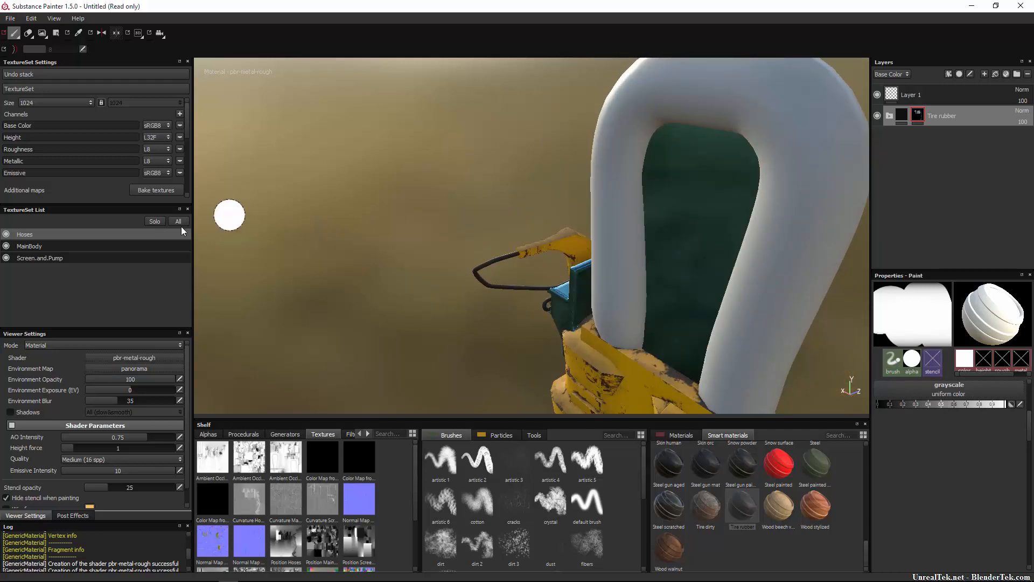
With only the Hoses texture set shown, cover the remaining bare spots along the thin pump hose with Tire rubber.
click(154, 221)
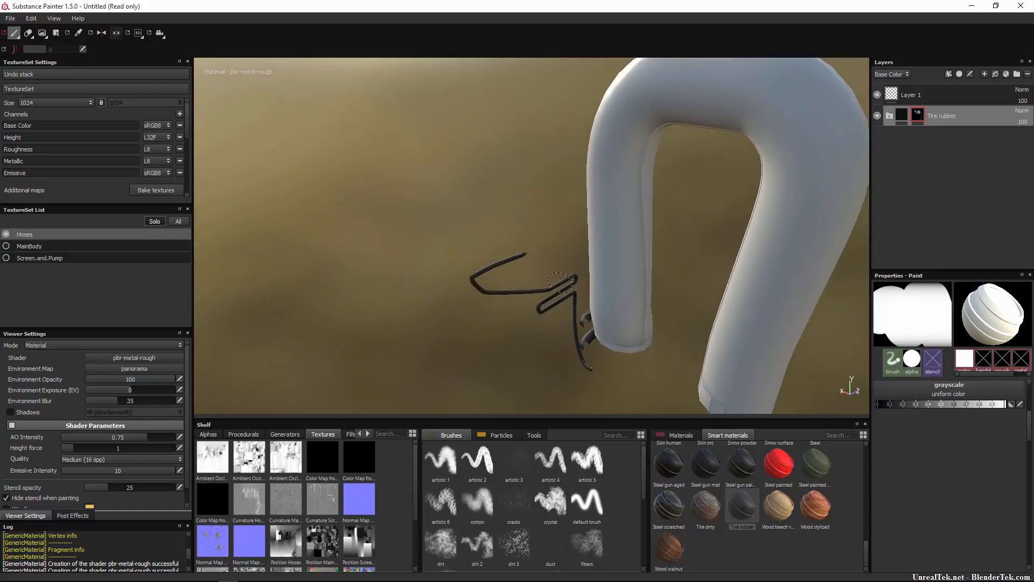
scroll(558, 284, down, 1)
scroll(562, 286, up, 6)
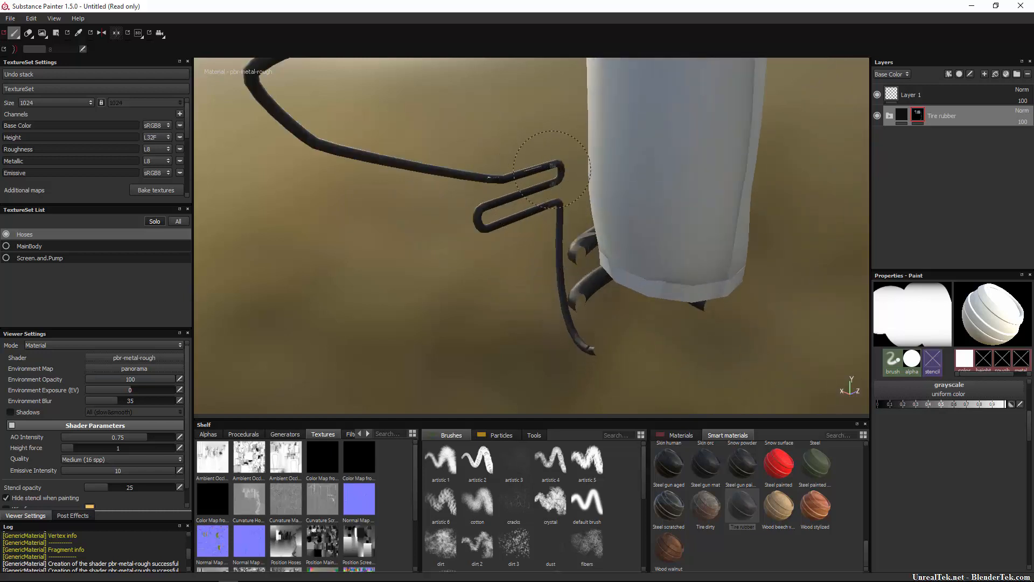
alt+drag(553, 158, 409, 166)
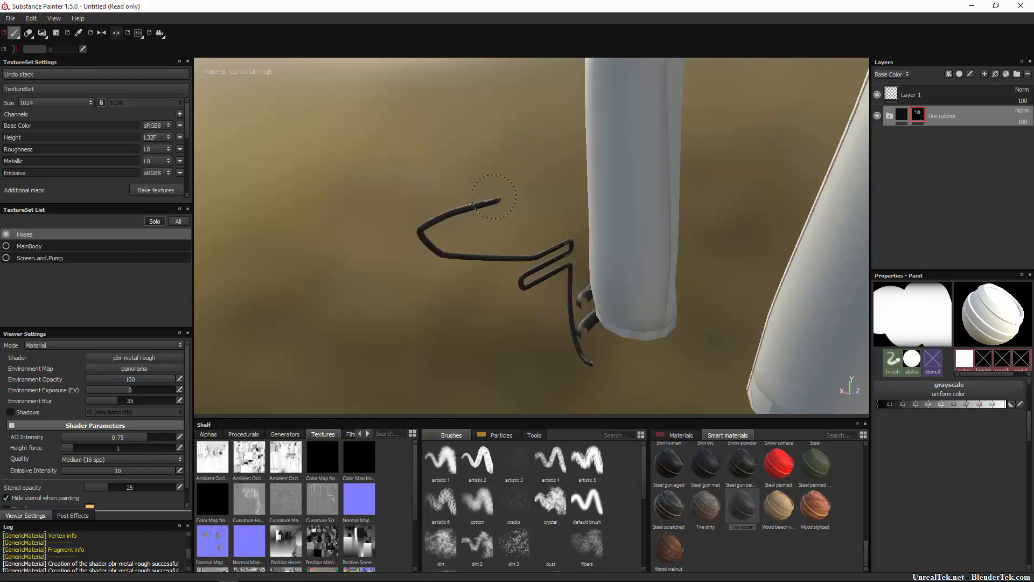
mouse_move(461, 224)
alt+mouse_down()
mouse_move(434, 275)
mouse_move(439, 284)
alt+mouse_up()
mouse_move(550, 237)
alt+mouse_down()
mouse_move(453, 270)
mouse_move(539, 224)
mouse_move(603, 218)
mouse_move(582, 178)
mouse_move(485, 183)
alt+mouse_up()
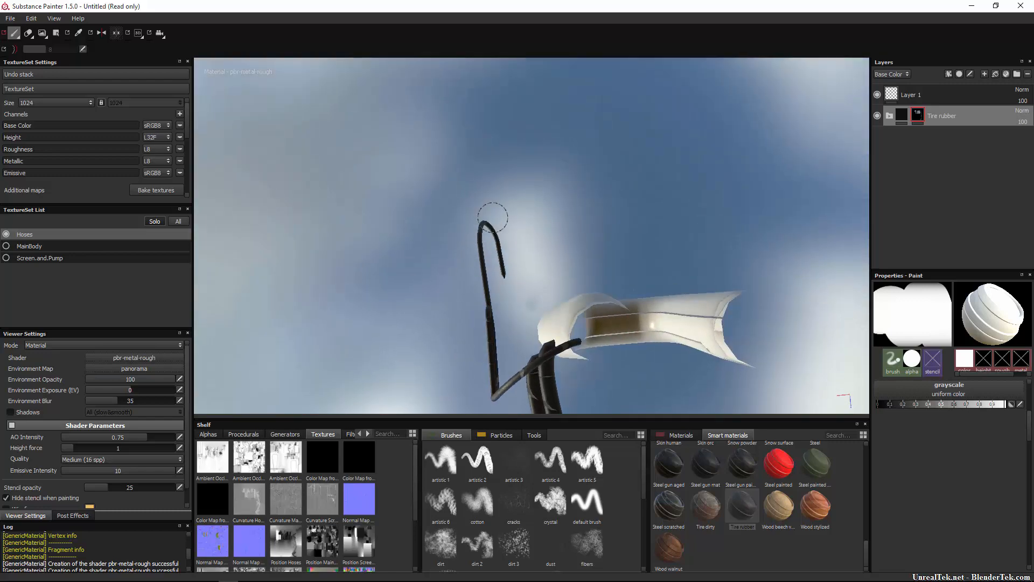
Show the MainBody and Screen.and.Pump texture sets alongside the hoses again.
alt+drag(574, 401, 554, 315)
scroll(550, 314, down, 6)
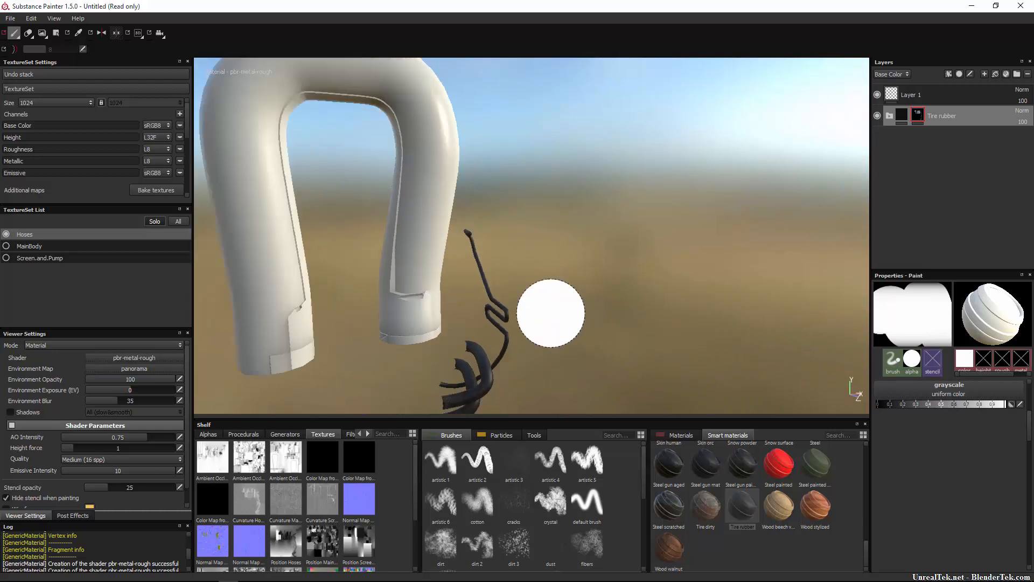
click(7, 247)
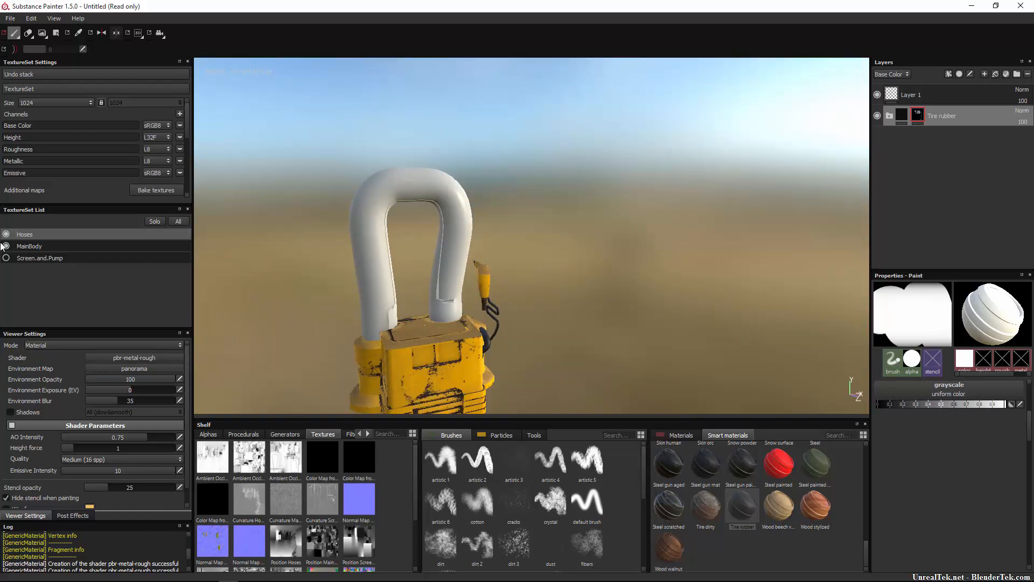
click(6, 259)
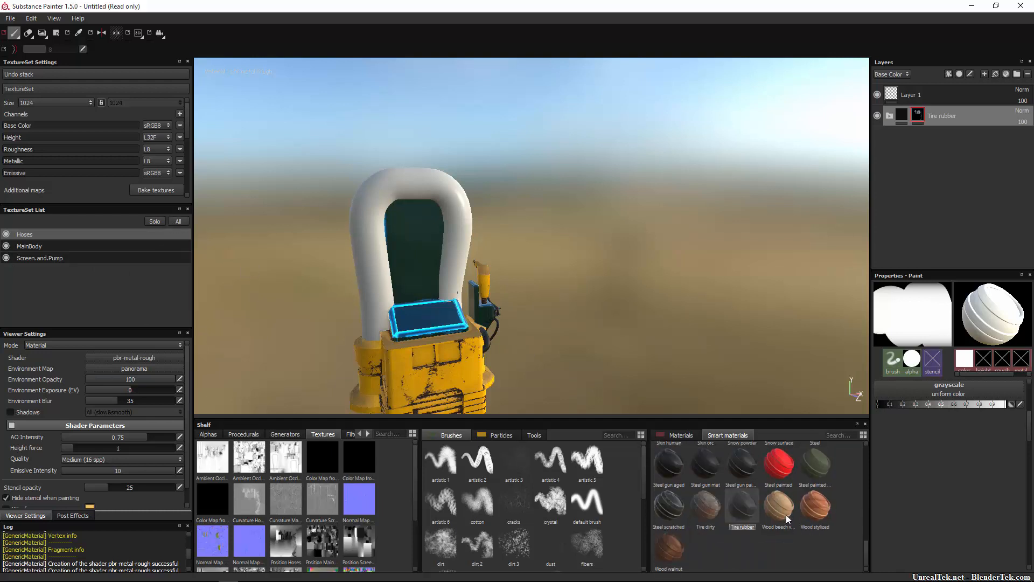
Apply the Machinery smart material above Tire rubber in the Hoses texture set and give it a black mask.
scroll(787, 515, up, 5)
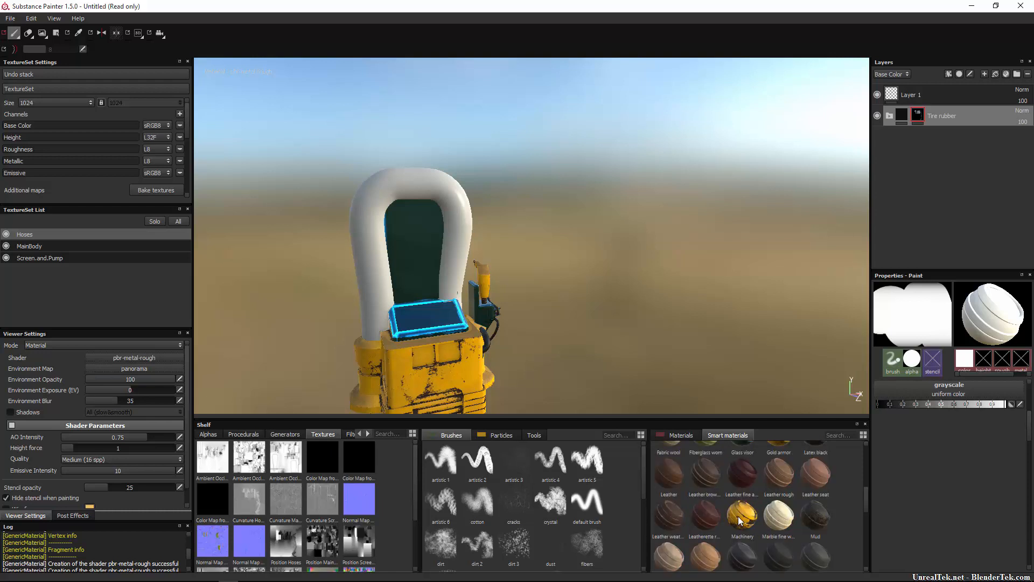
drag(740, 520, 951, 103)
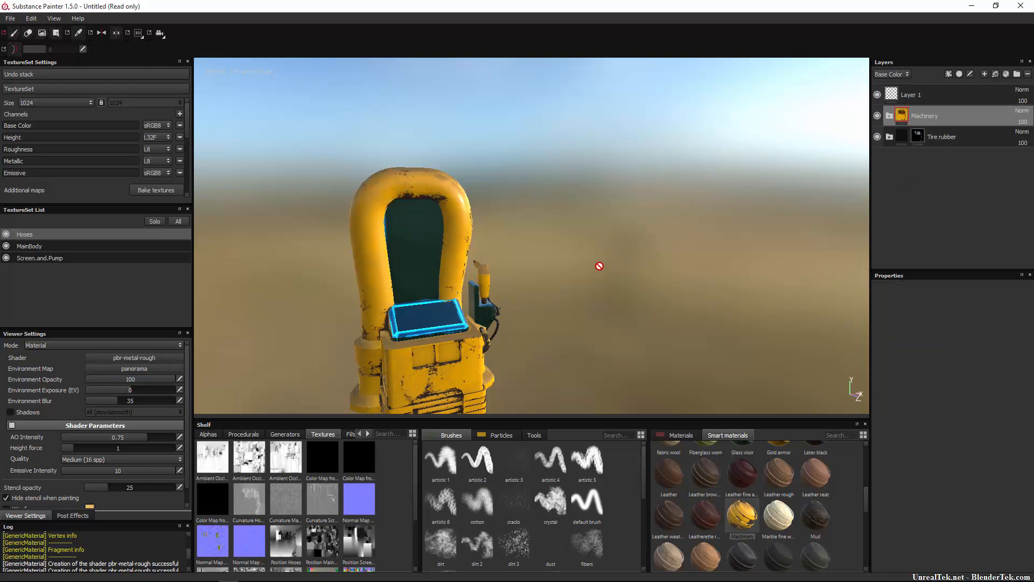
alt+drag(600, 266, 468, 272)
right_click(903, 117)
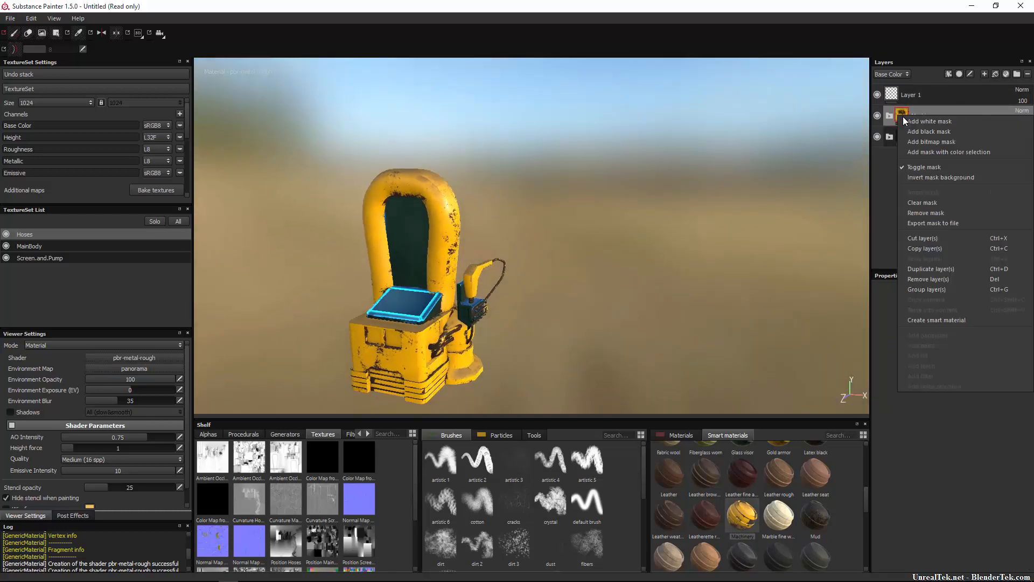
click(922, 131)
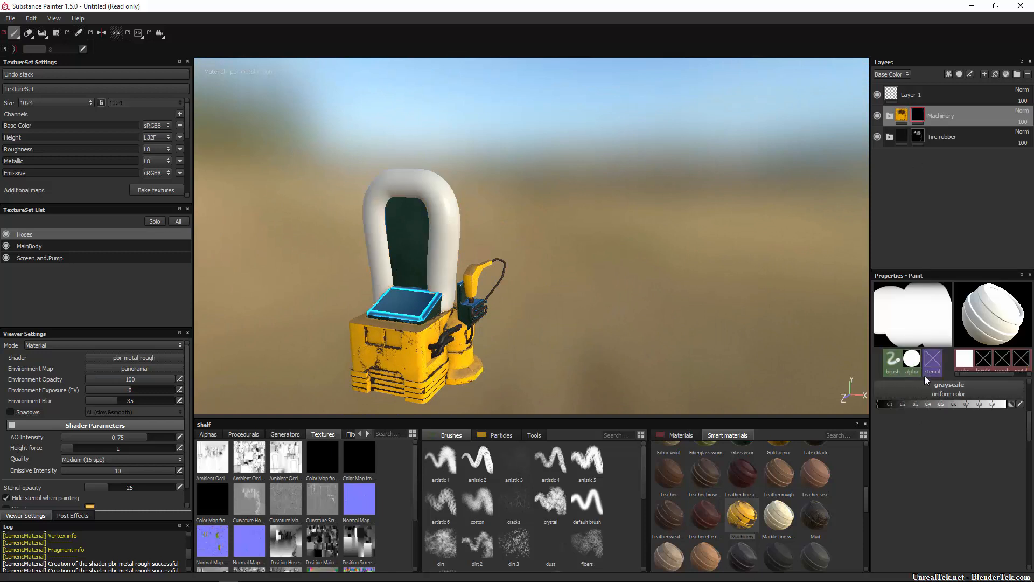
Try painting the Machinery mask on the large arch hose with the grayscale set to black.
drag(939, 405, 840, 412)
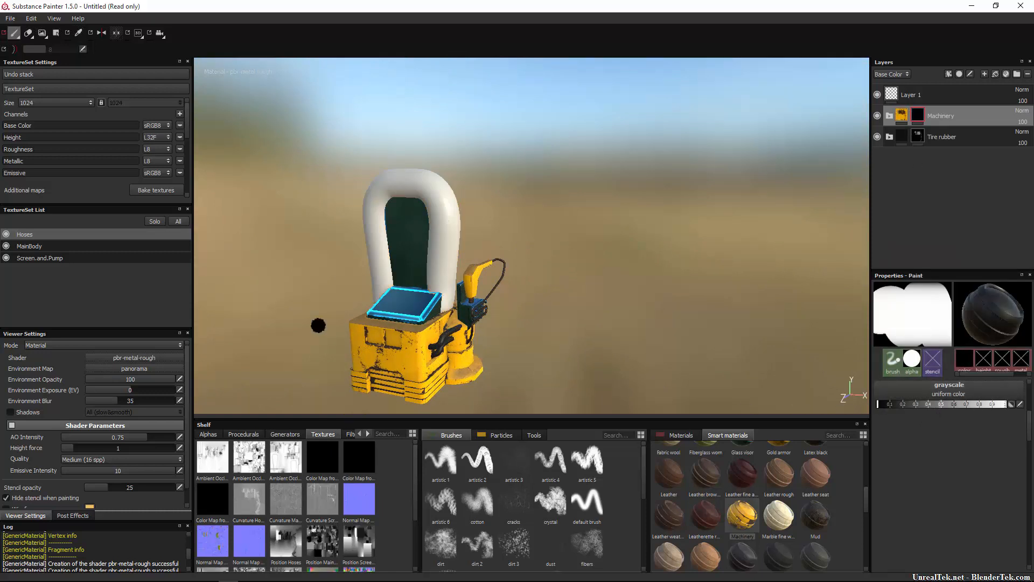
scroll(404, 305, down, 3)
scroll(405, 306, up, 3)
mouse_move(389, 125)
mouse_down()
mouse_move(310, 137)
mouse_move(390, 114)
mouse_move(391, 129)
mouse_up()
Set the mask paint to white and reveal the Machinery material over the whole large arch hose.
drag(940, 404, 1013, 404)
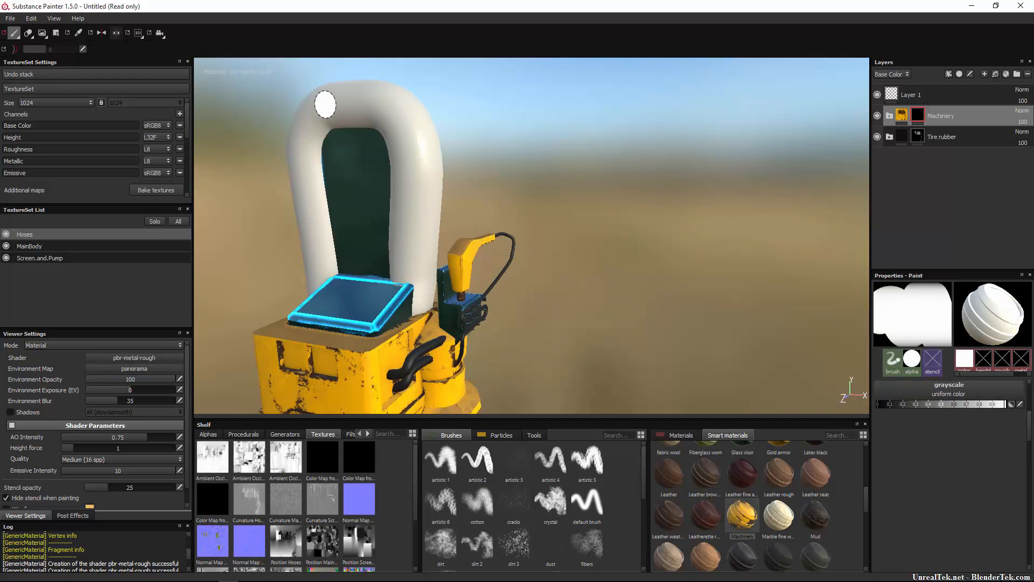
mouse_move(323, 104)
mouse_down()
mouse_move(286, 148)
mouse_move(396, 97)
mouse_move(285, 221)
mouse_move(295, 251)
mouse_move(318, 229)
mouse_up()
mouse_move(318, 229)
ctrl+right_down()
mouse_move(334, 229)
mouse_move(326, 229)
ctrl+right_up()
mouse_move(319, 229)
mouse_down()
mouse_move(319, 250)
mouse_move(350, 257)
mouse_move(341, 280)
mouse_move(415, 291)
mouse_move(391, 263)
mouse_move(455, 132)
mouse_move(438, 115)
mouse_move(372, 148)
mouse_move(329, 91)
mouse_move(348, 154)
mouse_move(302, 291)
mouse_up()
right_click(531, 165)
click(470, 166)
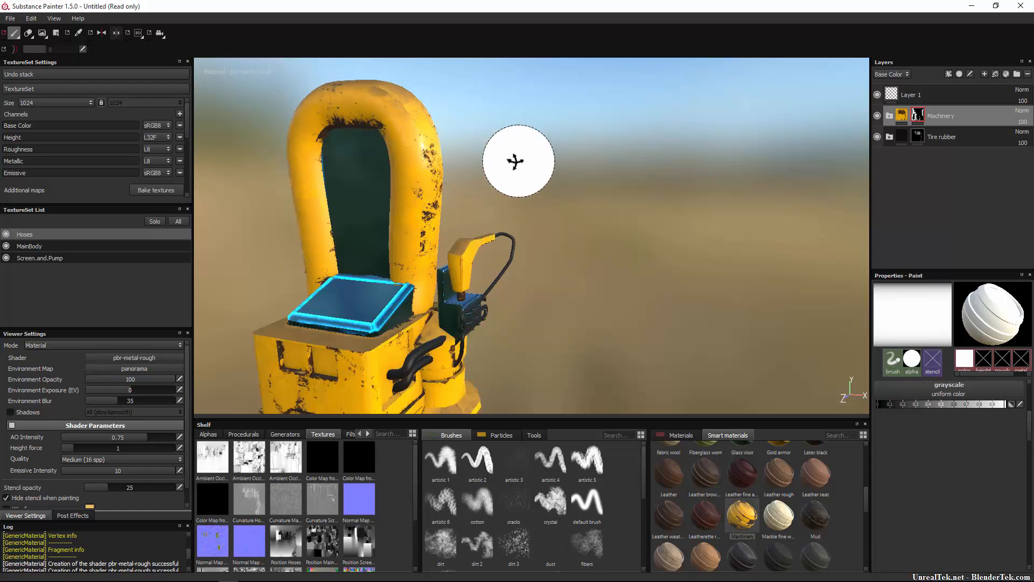
Examine how the Machinery material covers the large arch hose from several sides.
mouse_move(516, 162)
alt+mouse_down()
mouse_move(246, 181)
mouse_move(376, 153)
alt+mouse_up()
mouse_move(459, 125)
mouse_down()
mouse_move(472, 236)
mouse_move(466, 222)
mouse_move(484, 237)
mouse_move(552, 216)
mouse_move(474, 82)
mouse_move(517, 94)
mouse_up()
mouse_move(604, 131)
alt+mouse_down()
mouse_move(408, 124)
mouse_move(183, 177)
mouse_move(219, 234)
mouse_move(315, 204)
alt+mouse_up()
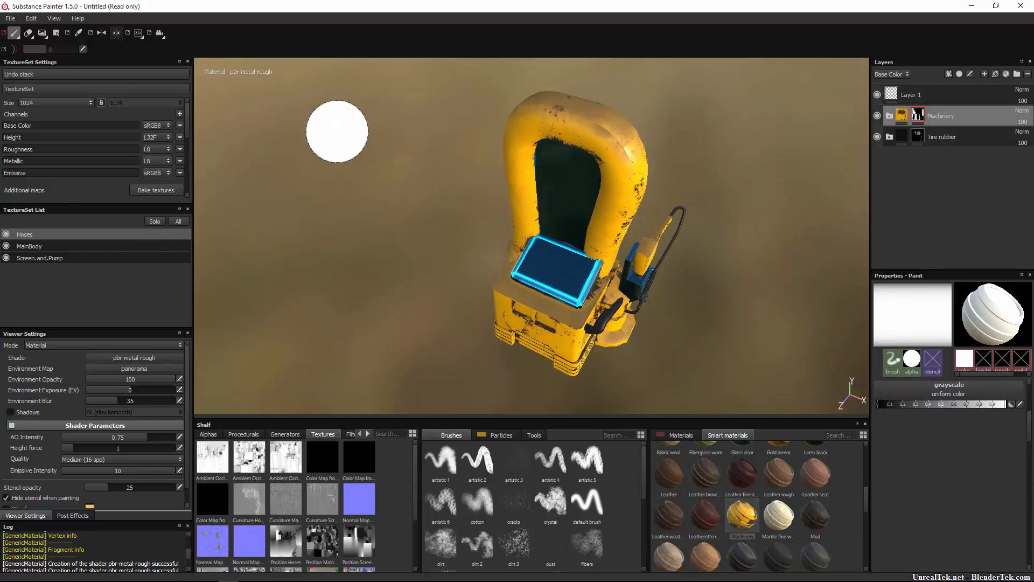
mouse_move(595, 108)
mouse_down()
mouse_move(606, 109)
mouse_move(606, 129)
mouse_up()
alt+drag(582, 203, 676, 133)
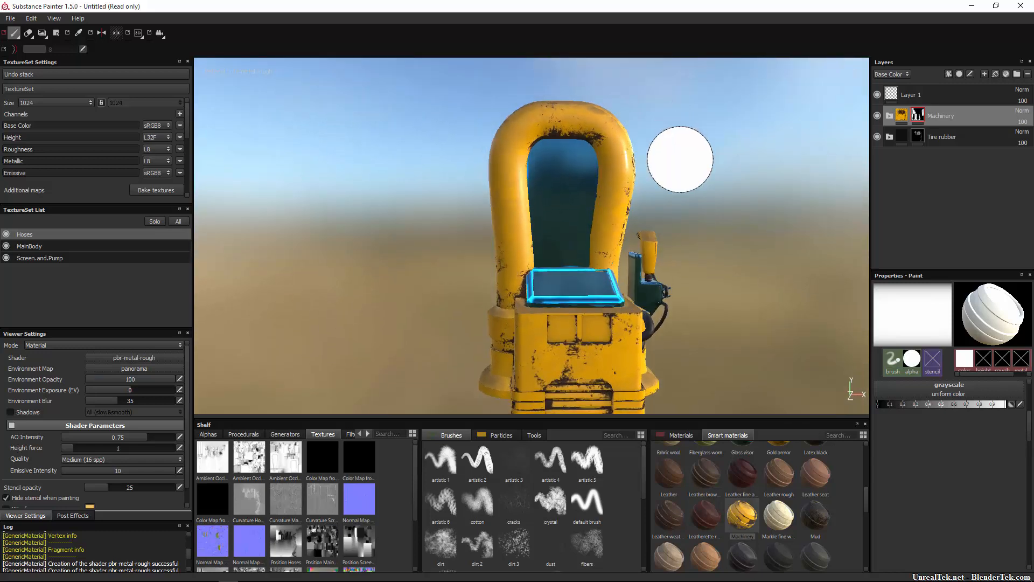
alt+drag(698, 251, 653, 272)
alt+middle_drag(654, 272, 589, 261)
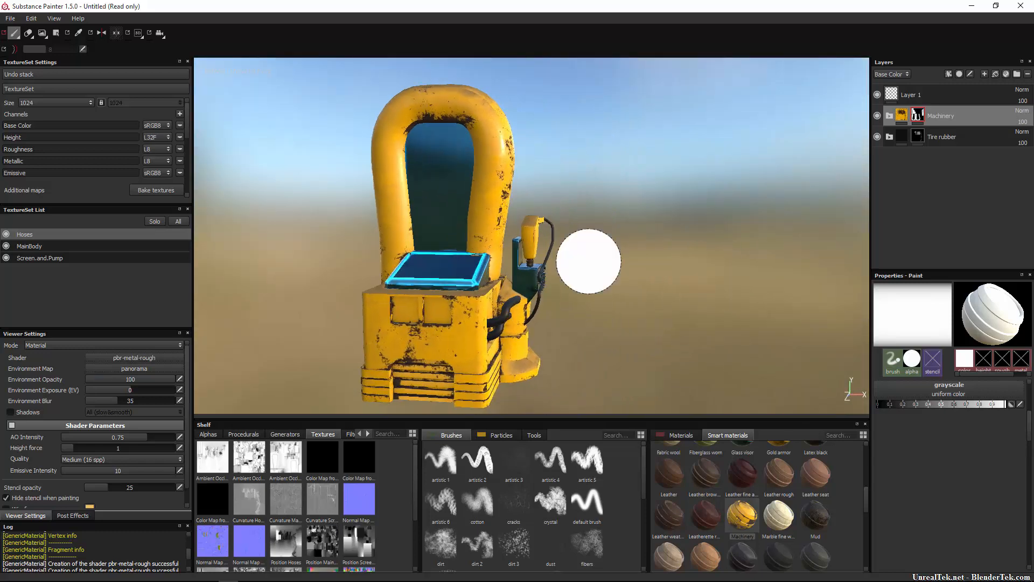
alt+drag(658, 198, 709, 203)
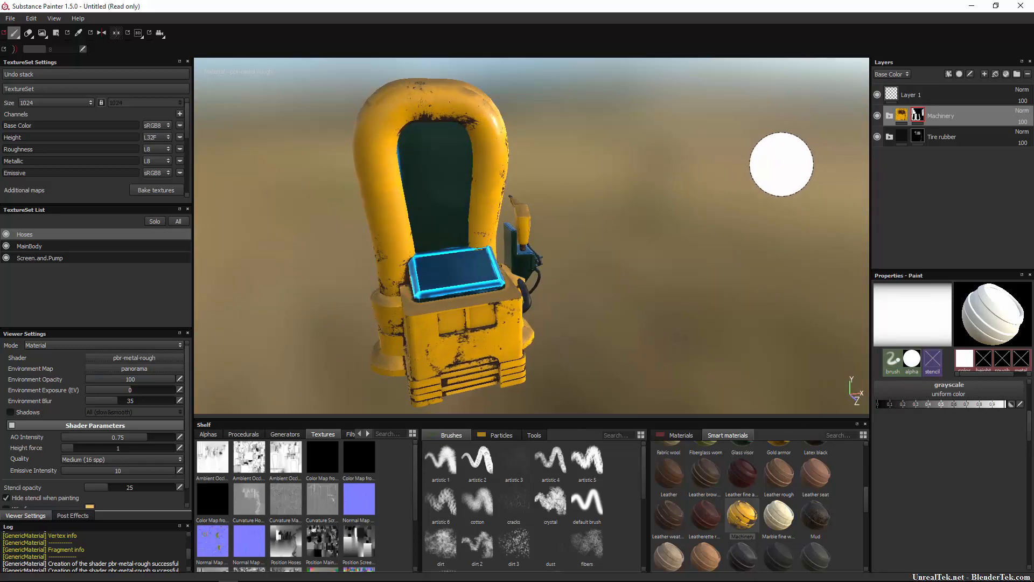
In the MG Mask Builder of Machinery's Paint layer mask, set Level to 0.54 and Contrast to 0.14.
click(889, 116)
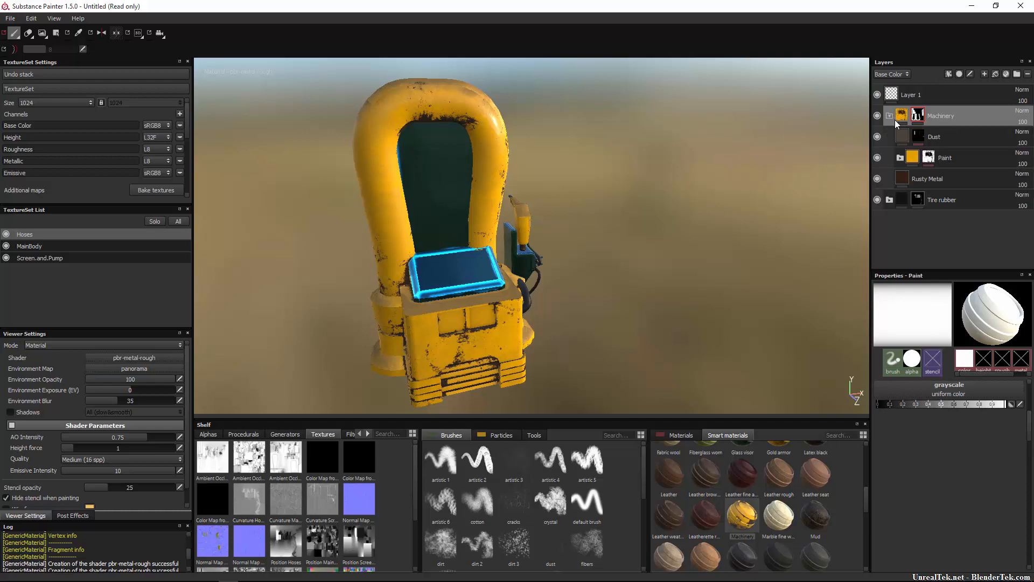
click(914, 156)
click(929, 158)
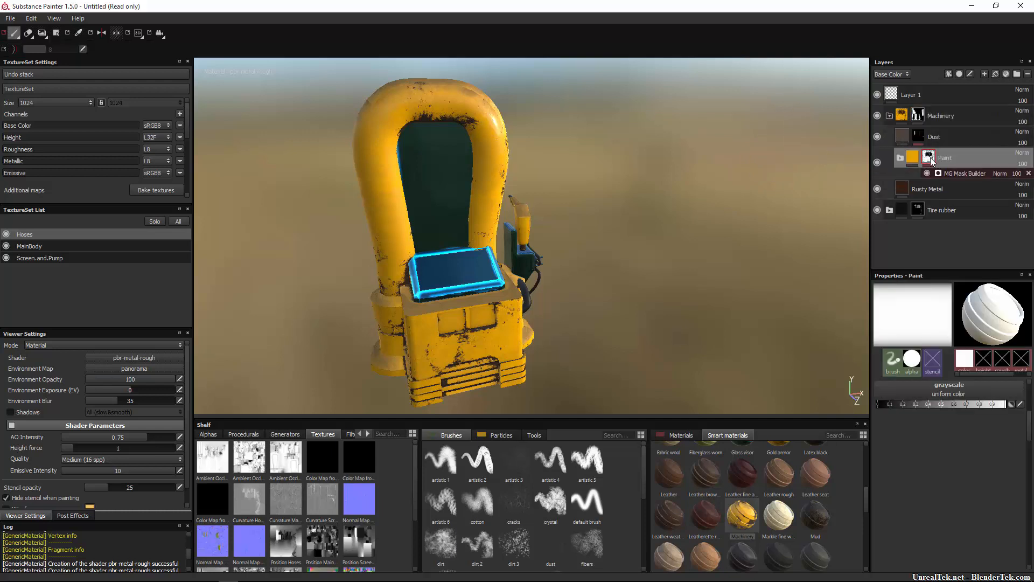
click(963, 174)
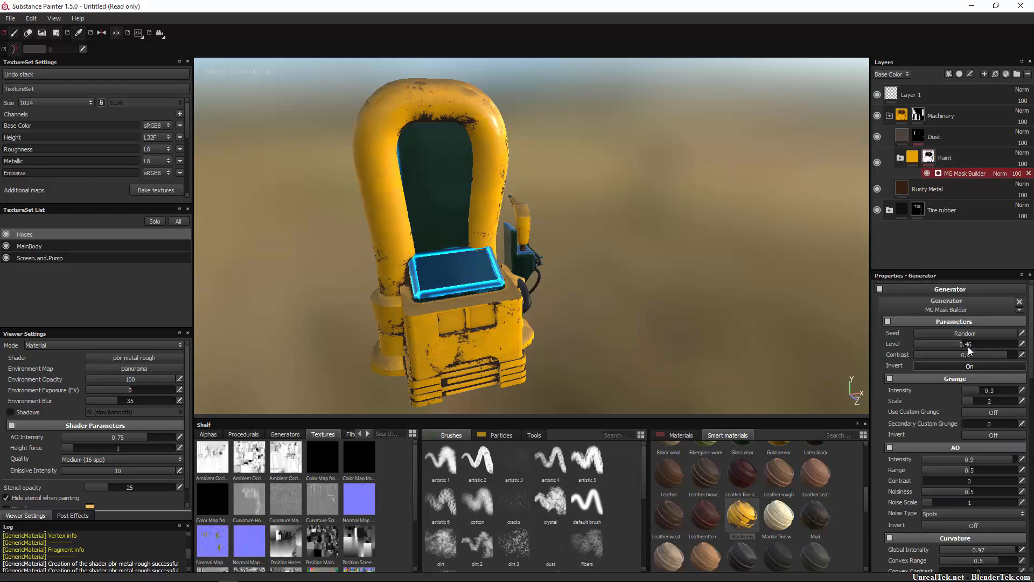
mouse_move(968, 346)
mouse_down()
mouse_move(1026, 353)
mouse_move(919, 351)
mouse_move(970, 348)
mouse_move(919, 363)
mouse_move(966, 363)
mouse_move(952, 365)
mouse_move(973, 345)
mouse_up()
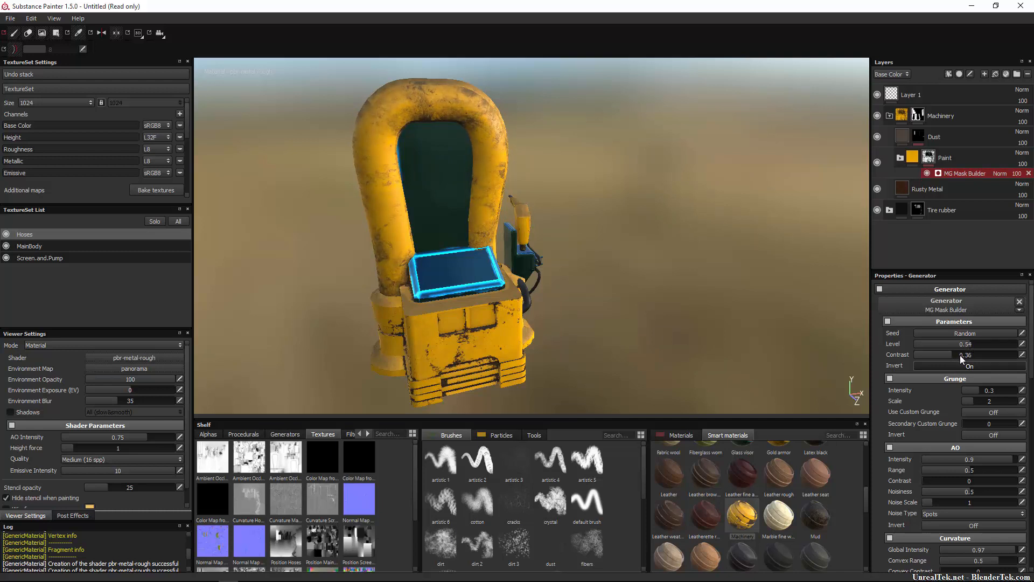
mouse_move(936, 357)
mouse_down()
mouse_move(997, 358)
mouse_move(917, 350)
mouse_move(930, 351)
mouse_up()
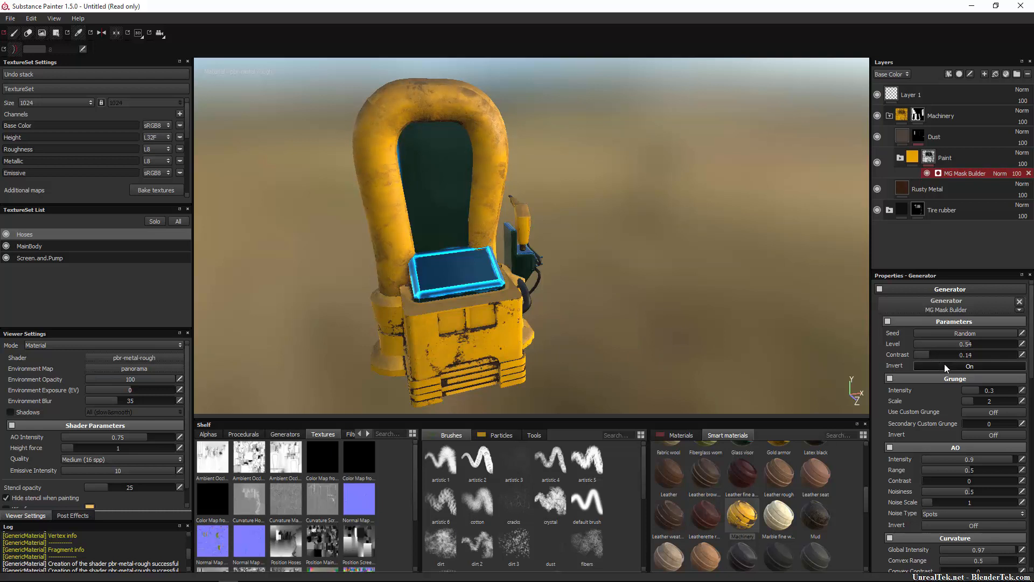
Set the Paint mask's Grunge intensity to 0.58 and adjust the grunge scale.
scroll(964, 426, down, 2)
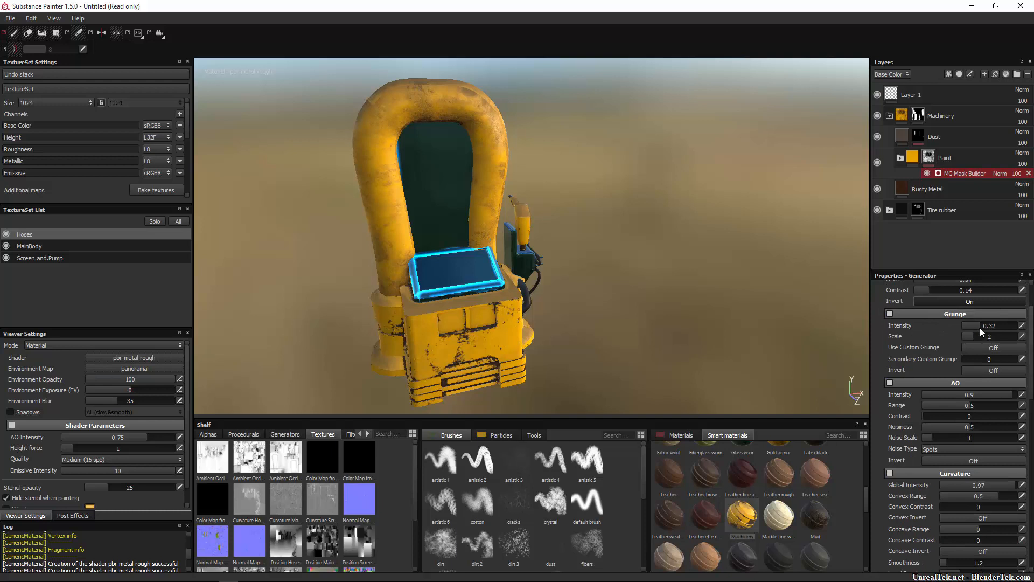
mouse_move(980, 327)
mouse_down()
mouse_move(943, 334)
mouse_move(1033, 340)
mouse_move(994, 350)
mouse_up()
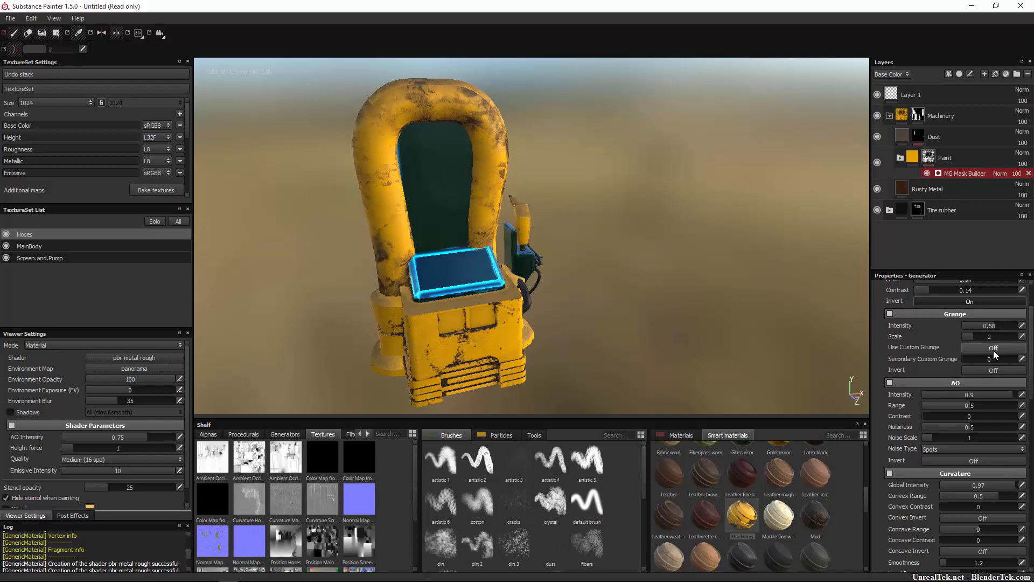
click(976, 335)
drag(1006, 338, 971, 353)
drag(969, 361, 945, 373)
Set the mask generator's AO intensity to 1, range 0.85, contrast 0, noisiness 0.7 and noise scale 6.
scroll(949, 386, down, 3)
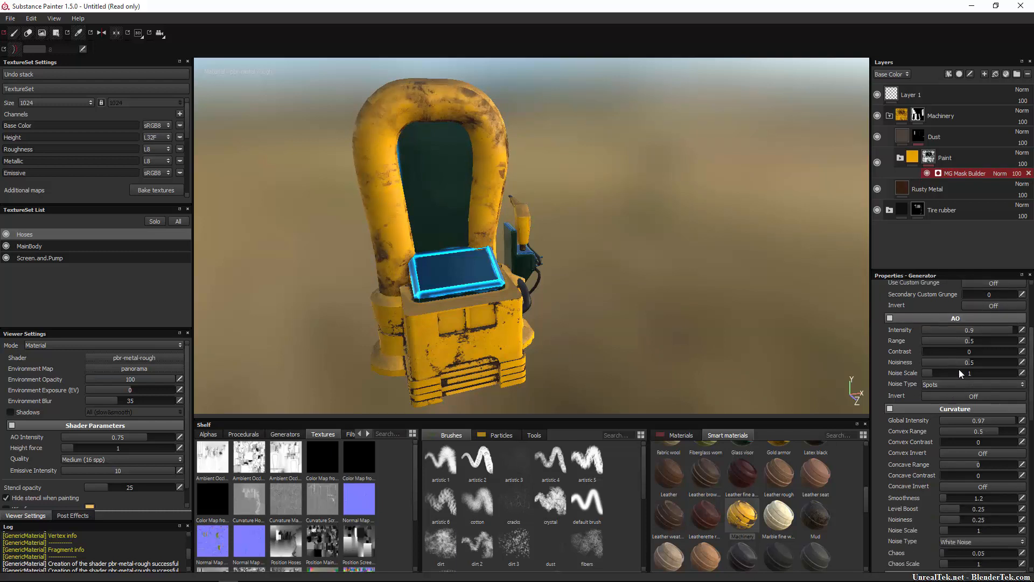
mouse_move(1010, 331)
mouse_down()
mouse_move(1031, 340)
mouse_move(990, 350)
mouse_move(1007, 347)
mouse_up()
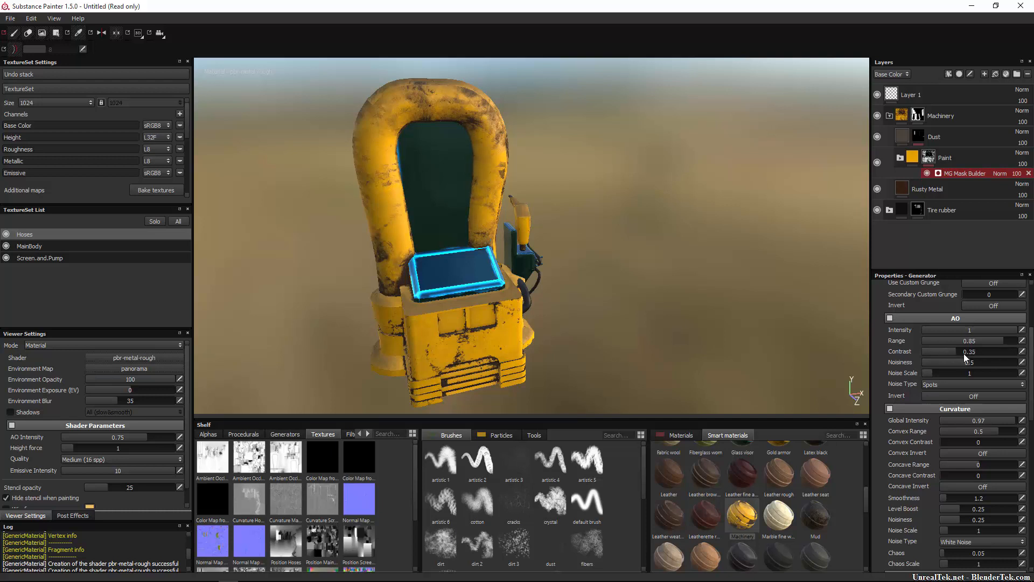
mouse_move(988, 354)
mouse_down()
mouse_move(1018, 355)
mouse_move(901, 360)
mouse_up()
mouse_move(968, 364)
mouse_down()
mouse_move(1014, 369)
mouse_move(966, 368)
mouse_up()
mouse_move(1030, 388)
mouse_down()
mouse_move(971, 373)
mouse_move(1024, 388)
mouse_move(979, 384)
mouse_up()
Set the Curvature smoothness of the Paint mask generator to 3.47.
scroll(978, 383, down, 2)
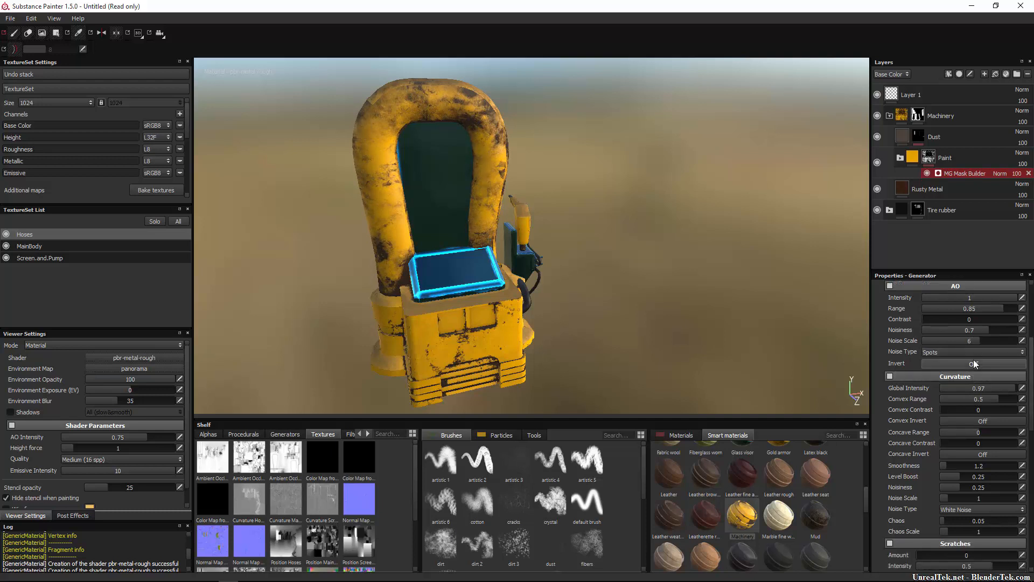
scroll(976, 364, down, 4)
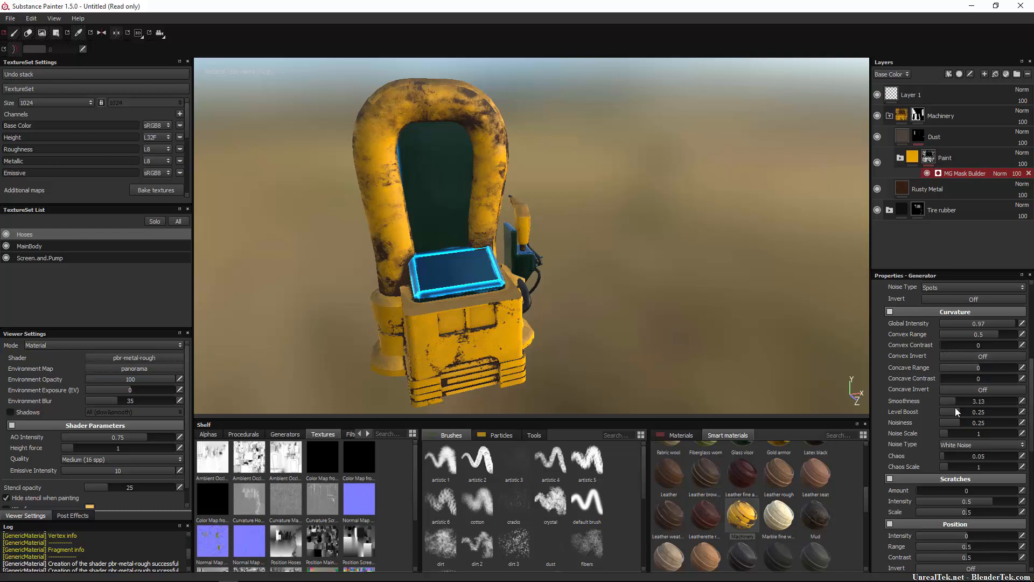
scroll(982, 372, down, 6)
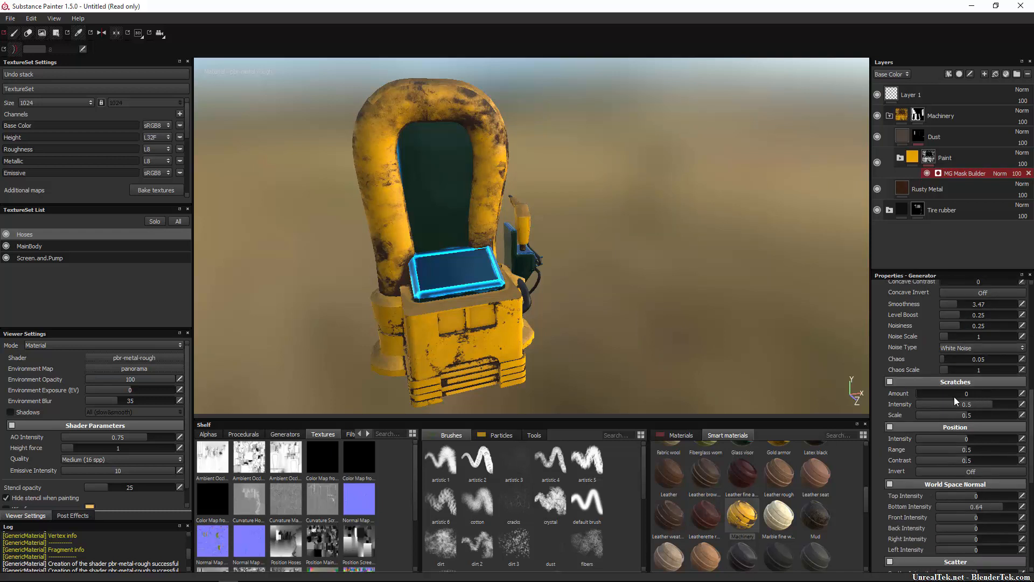
Set the mask generator's Scratches amount to 2147, intensity to 0.36 and scale to 0.33.
drag(1023, 399, 1033, 400)
drag(982, 406, 1028, 412)
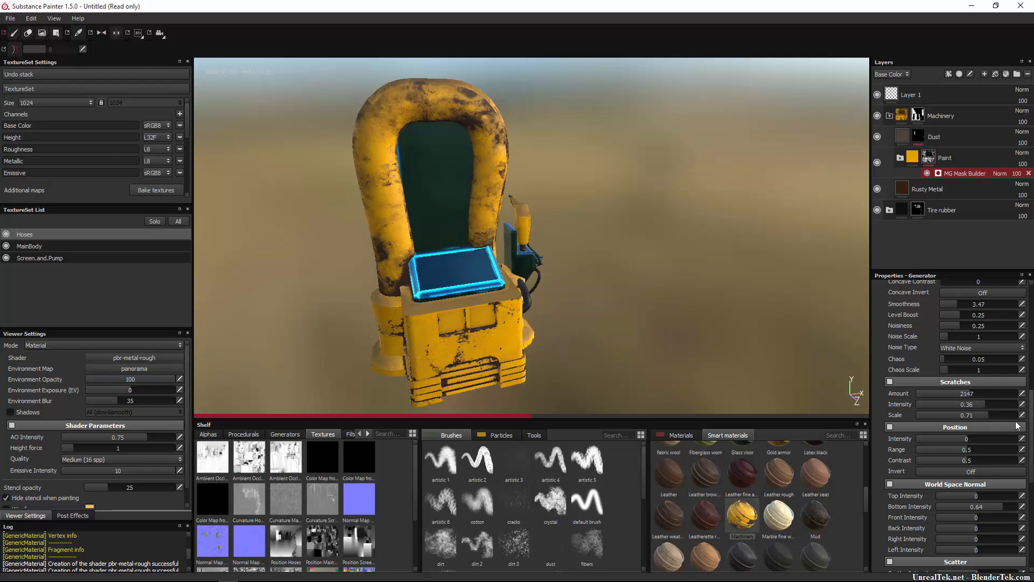
drag(1017, 426, 961, 428)
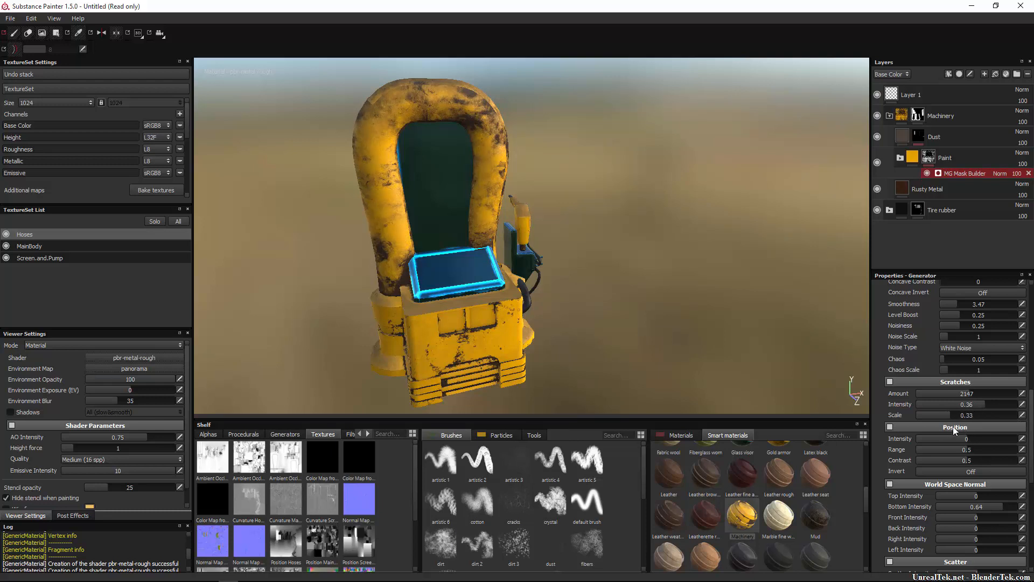
Set the Paint mask generator's World Space Normal intensities to top -1, bottom 0.21, front 0.45 and back 0.39.
scroll(958, 439, down, 3)
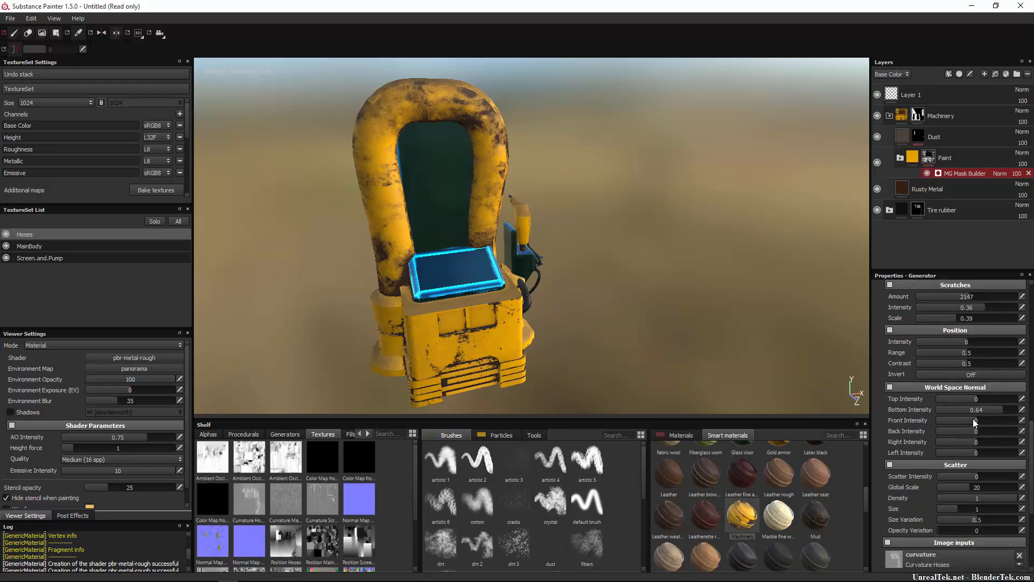
drag(973, 401, 919, 422)
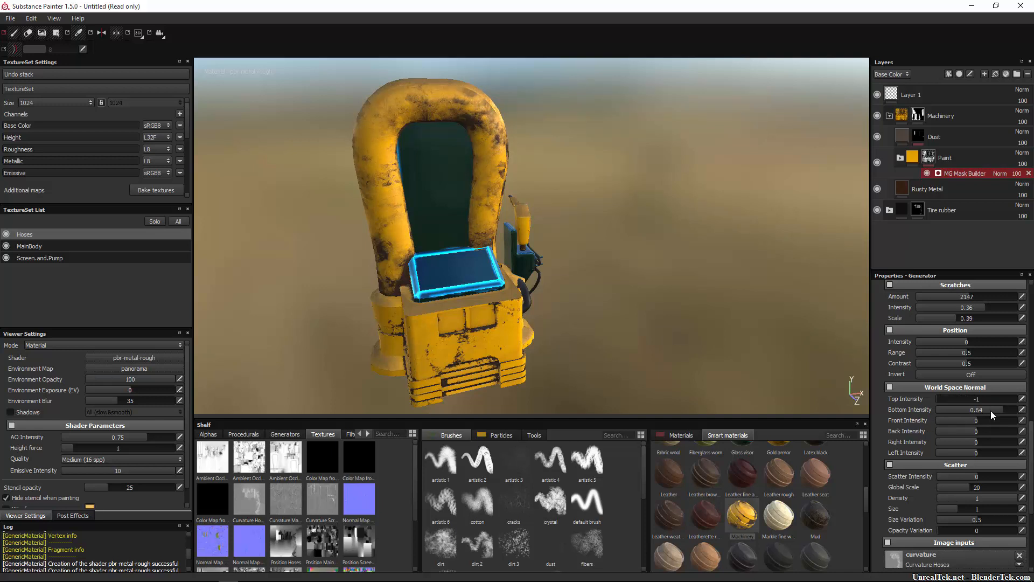
drag(993, 411, 983, 441)
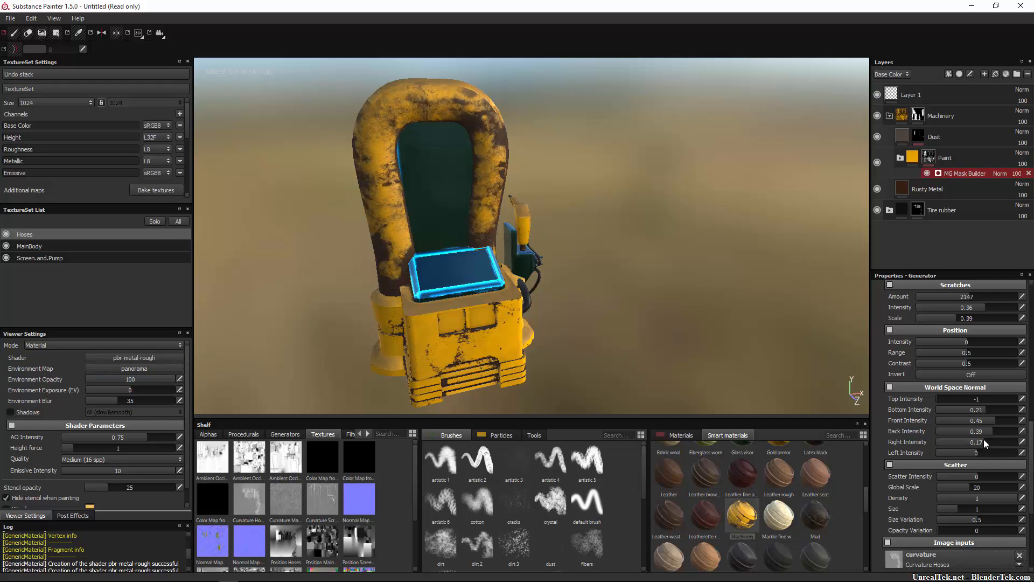
Set the World Space Normal right intensity to 0.11 and left intensity to -0.48, and try the scatter intensity.
alt+drag(761, 302, 693, 311)
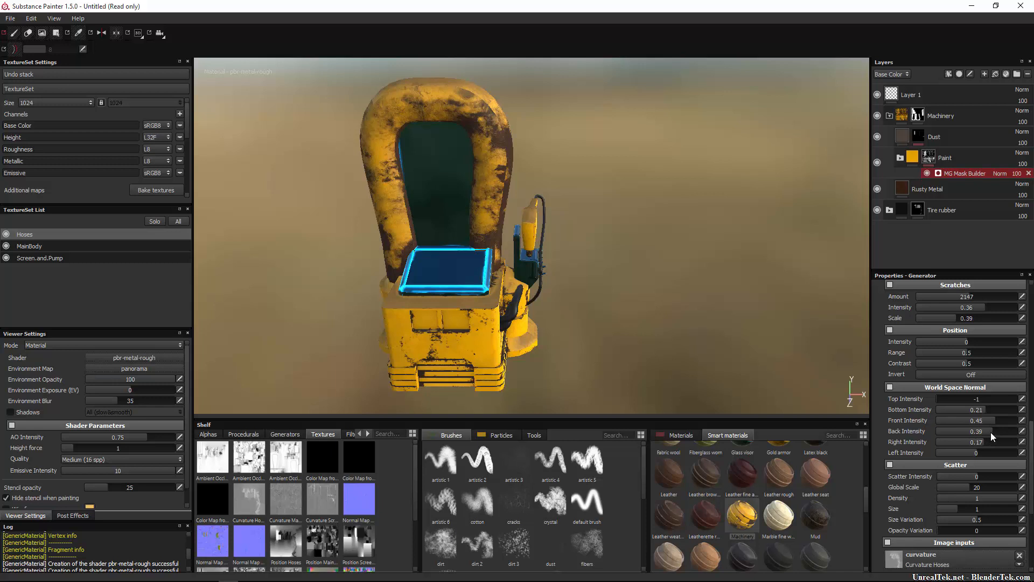
mouse_move(970, 445)
mouse_down()
mouse_move(1000, 445)
mouse_move(981, 447)
mouse_up()
alt+drag(799, 355, 811, 416)
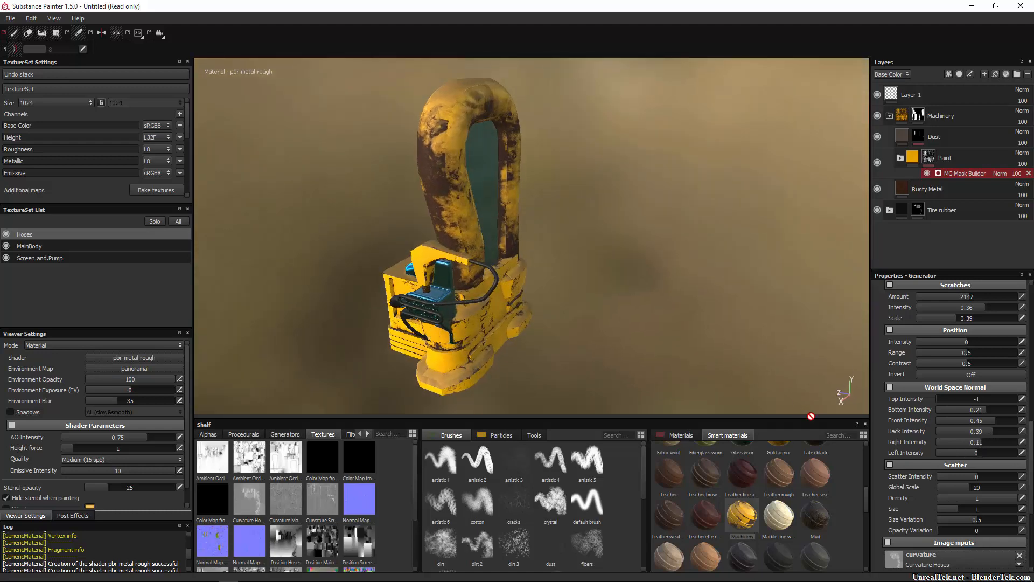
mouse_move(978, 451)
mouse_down()
mouse_move(919, 460)
mouse_move(957, 457)
mouse_up()
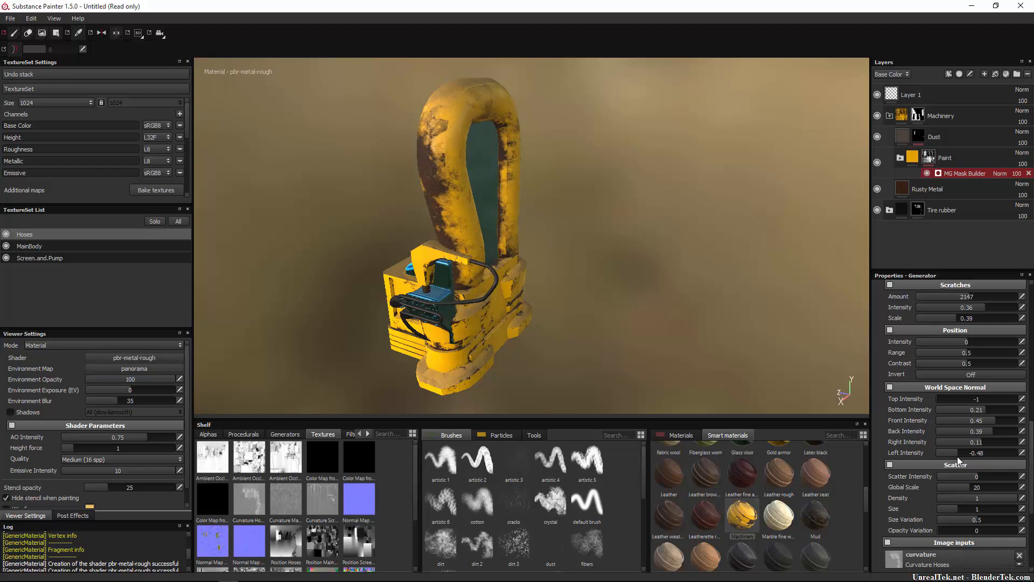
alt+drag(620, 344, 869, 396)
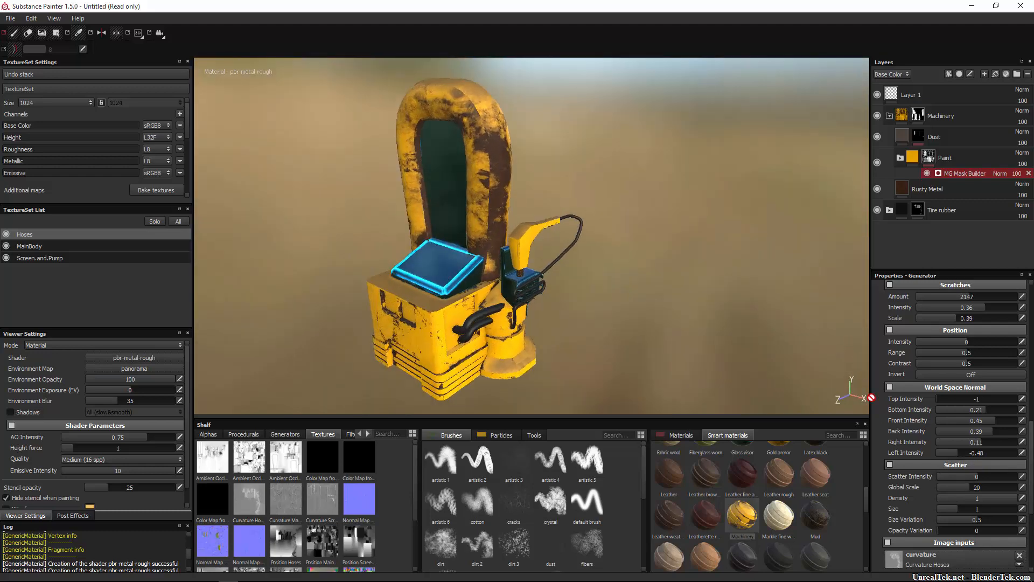
drag(1006, 476, 979, 480)
Expand the Paint folder in the Machinery material and open the mask generator of its Dirty Paint layer.
scroll(975, 496, up, 10)
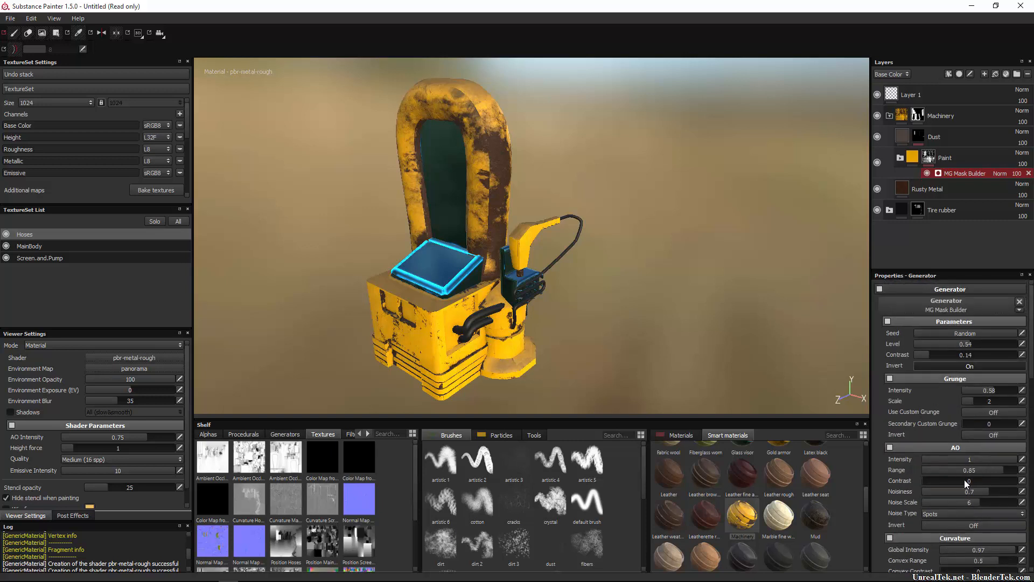
click(929, 157)
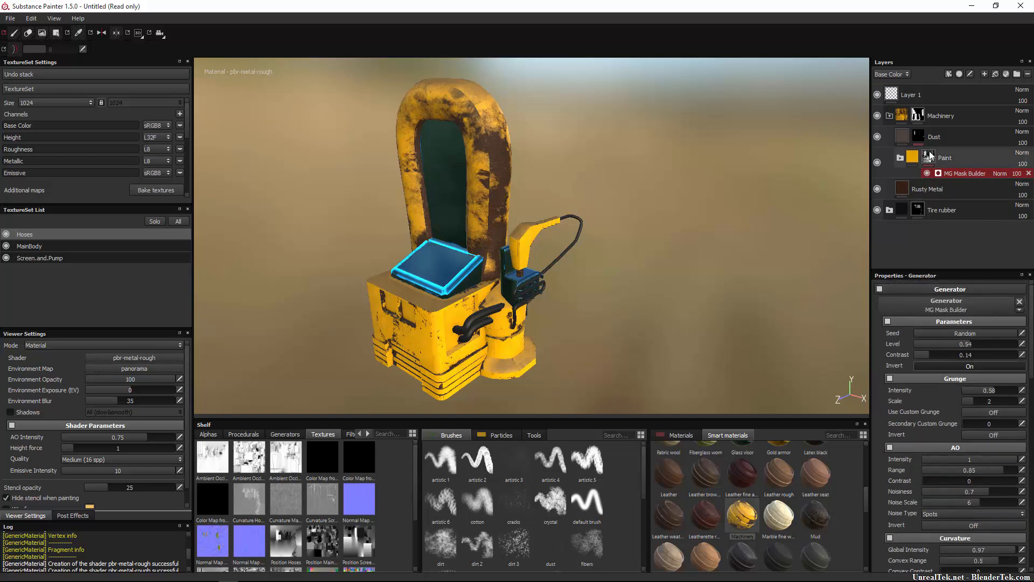
click(889, 117)
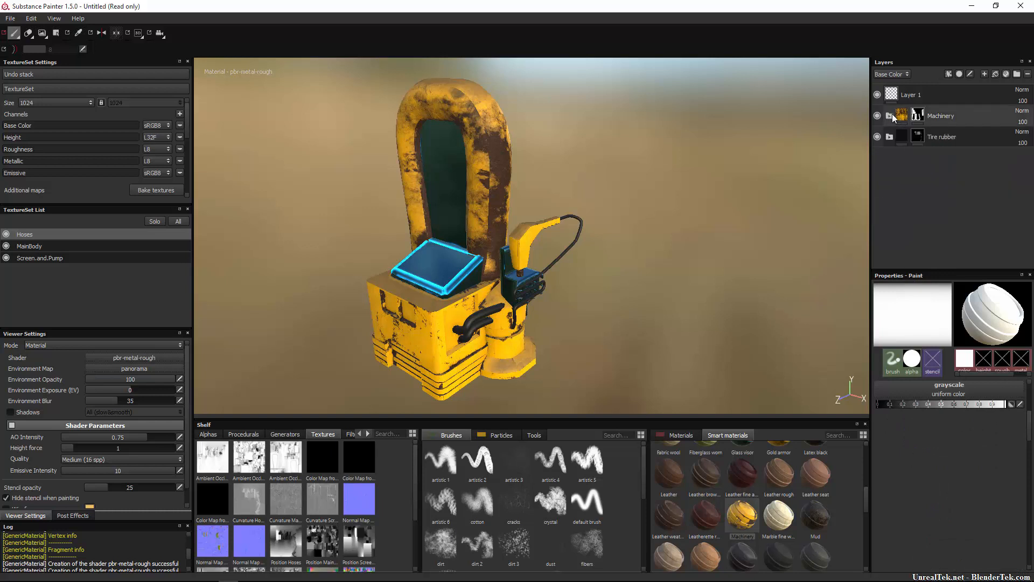
click(889, 116)
click(900, 157)
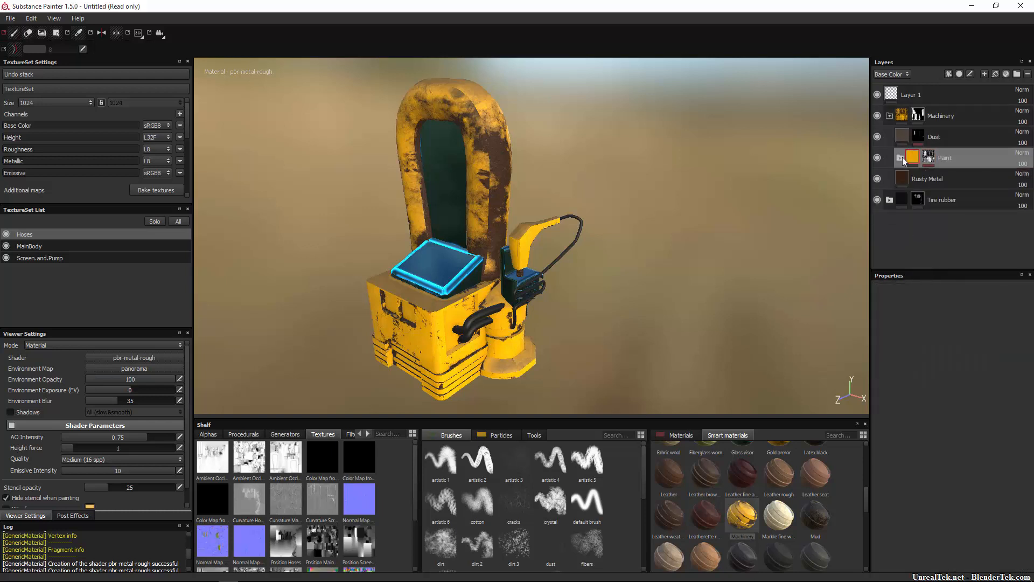
click(929, 158)
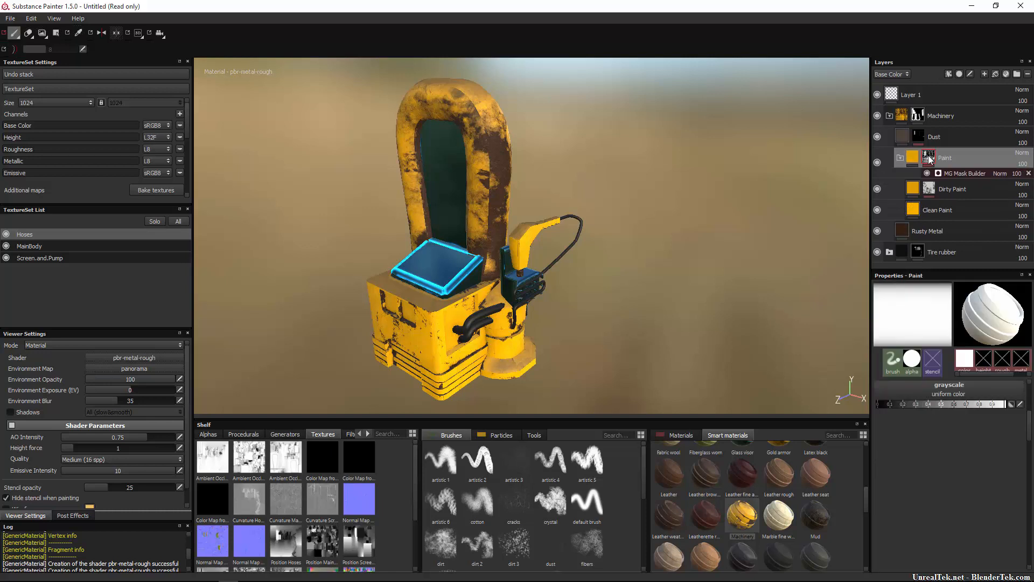
click(956, 174)
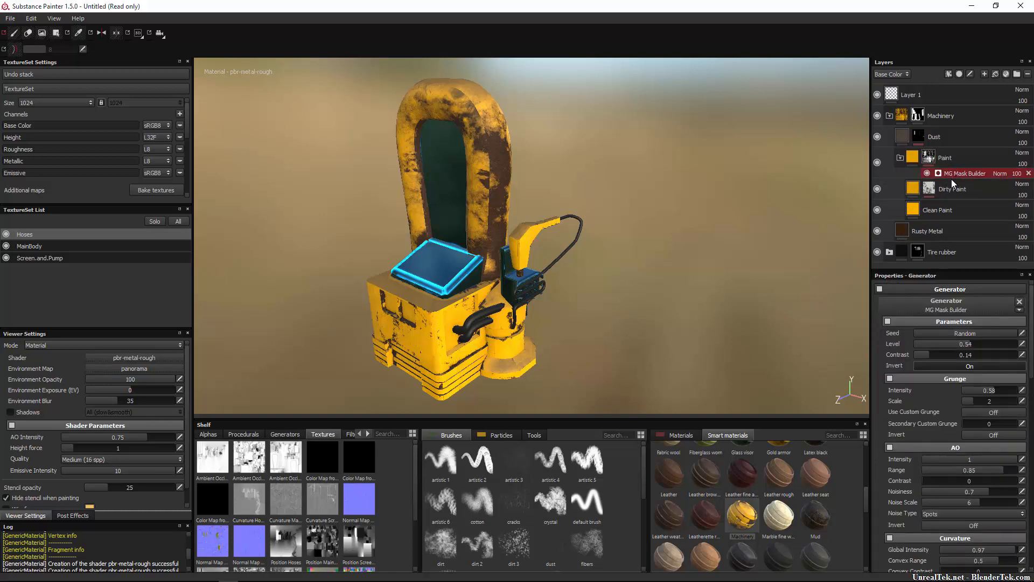
click(930, 190)
click(946, 205)
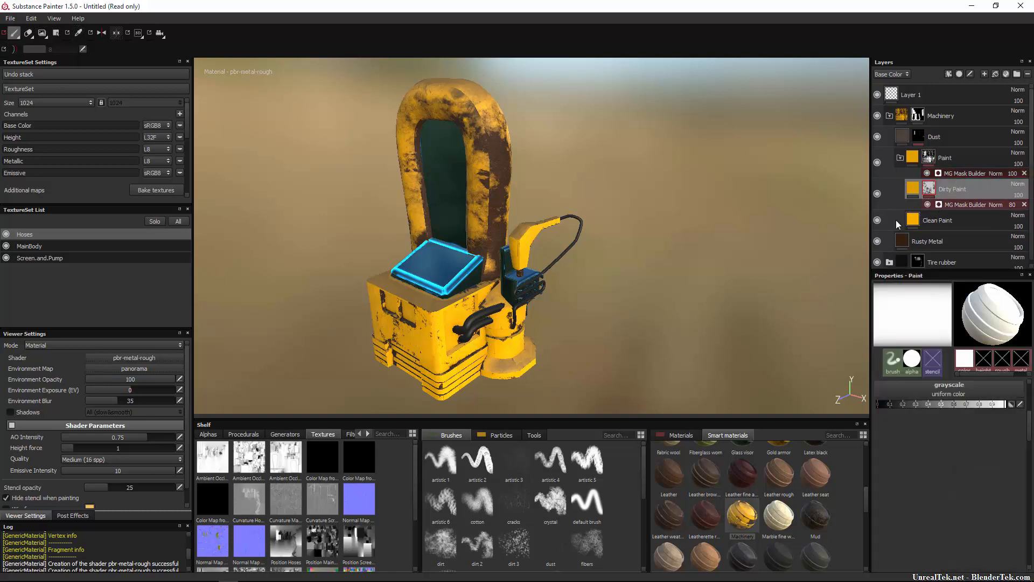
Adjust the Dirty Paint mask generator's level and set its contrast to 0.95, grunge intensity to 0.81 and AO range to 1.
alt+drag(684, 277, 797, 273)
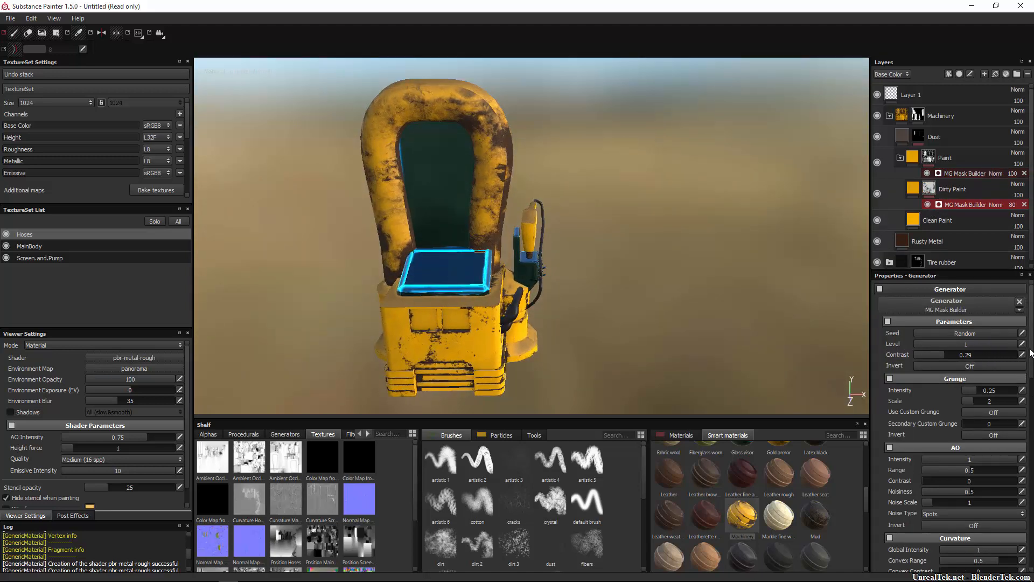
mouse_move(1008, 344)
mouse_down()
mouse_move(1026, 343)
mouse_move(973, 357)
mouse_move(1030, 363)
mouse_move(878, 357)
mouse_move(1007, 366)
mouse_up()
scroll(981, 392, down, 3)
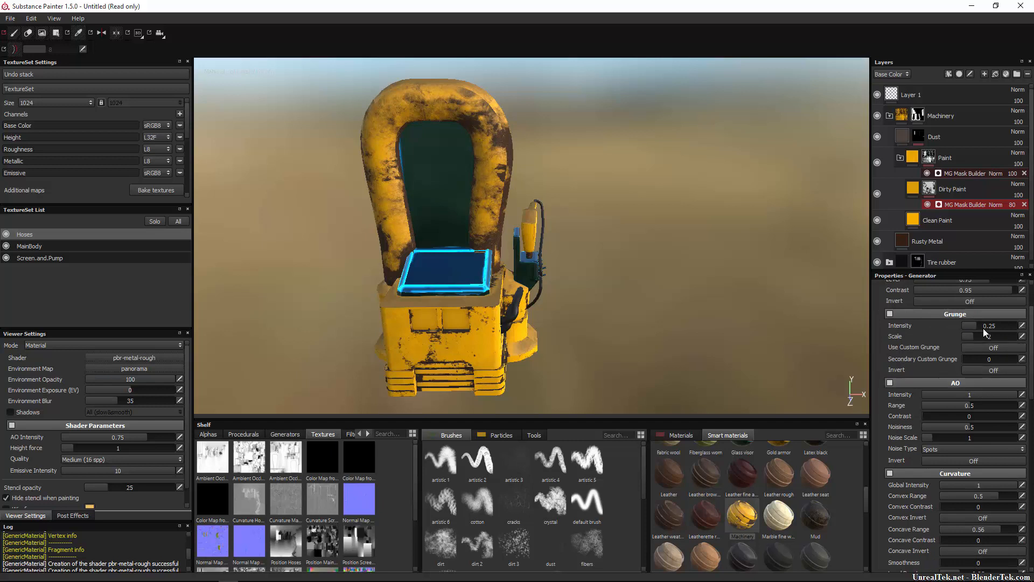
drag(1026, 338, 976, 339)
drag(968, 406, 1022, 405)
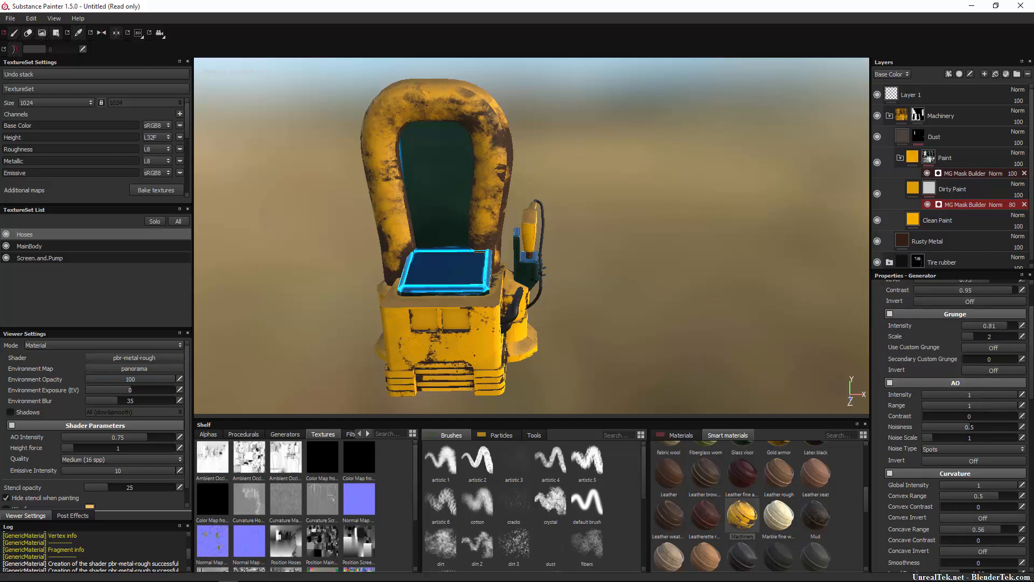
Set the Dirty Paint generator's scratches amount to 1818 and adjust its position and World Space Normal intensities.
scroll(994, 428, down, 4)
scroll(995, 416, down, 4)
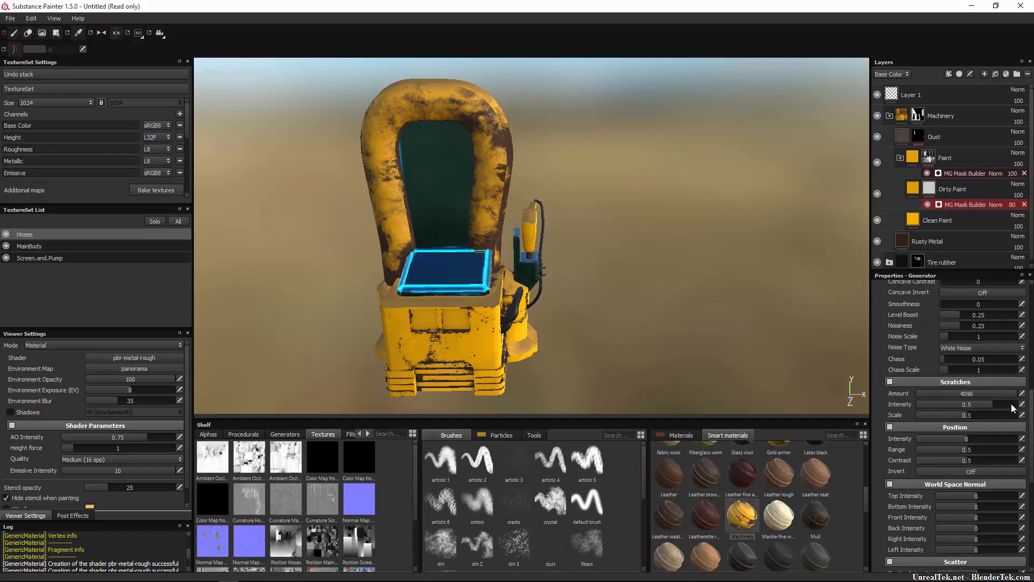
scroll(966, 418, down, 2)
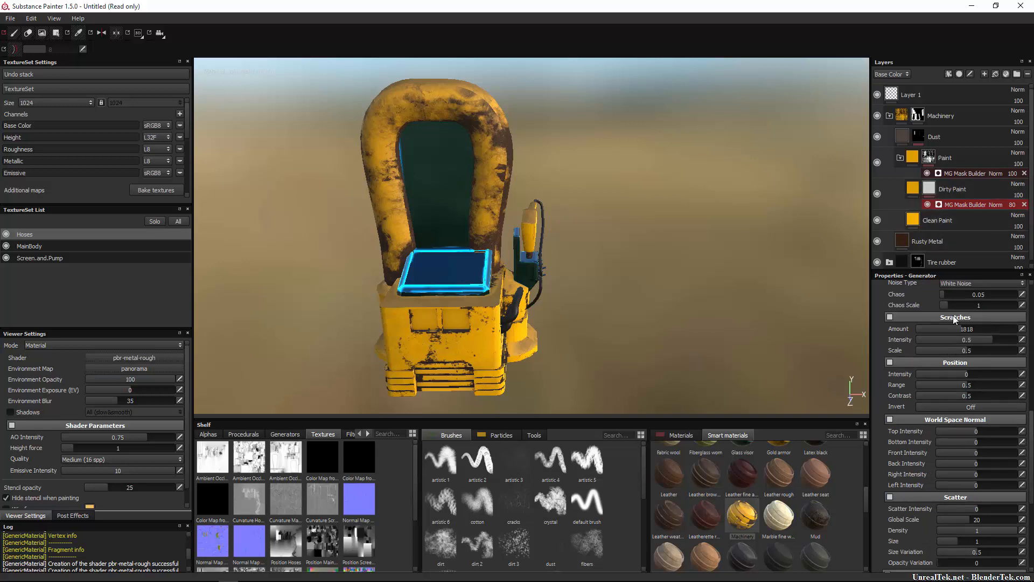
drag(984, 376, 978, 377)
drag(981, 442, 991, 461)
Switch to the MainBody texture set and open the MG Mask Builder generator of its Paint mask.
click(66, 247)
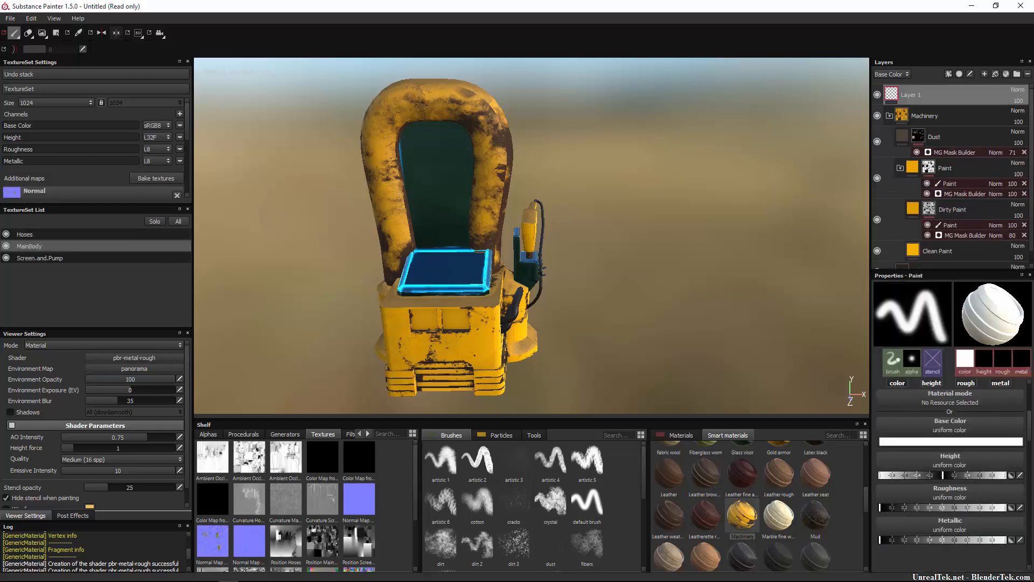
alt+drag(370, 260, 455, 248)
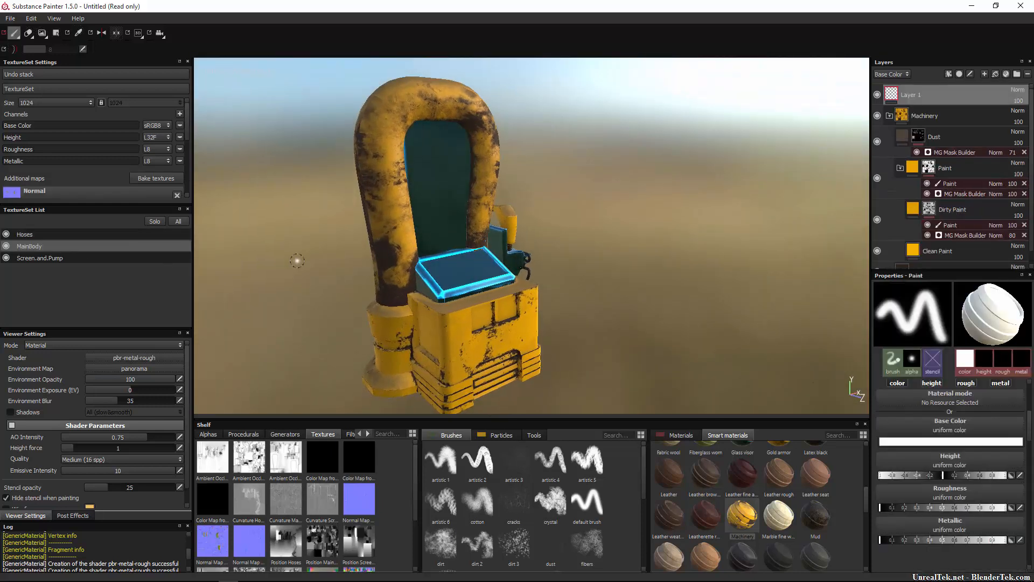
click(927, 169)
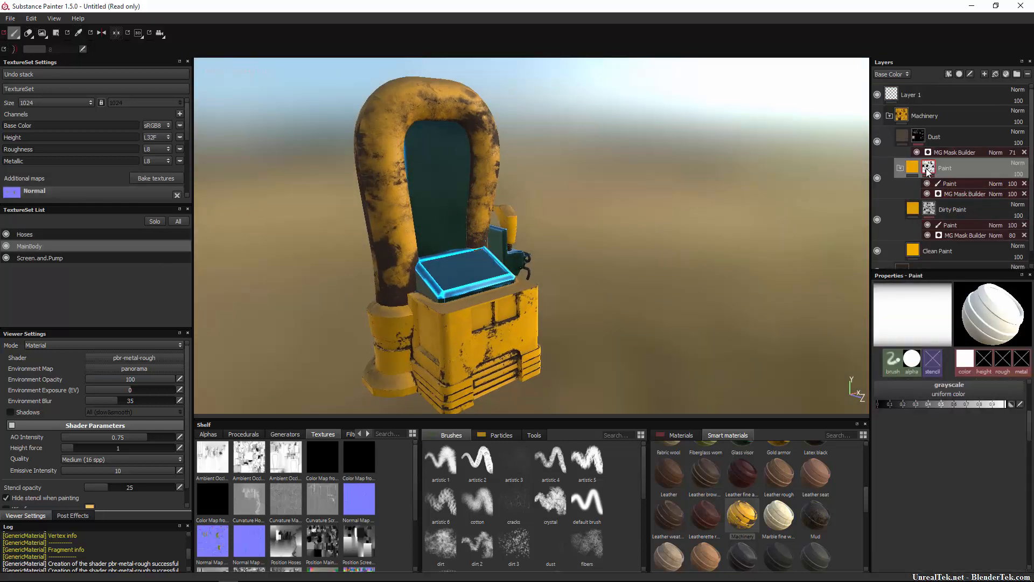
click(955, 194)
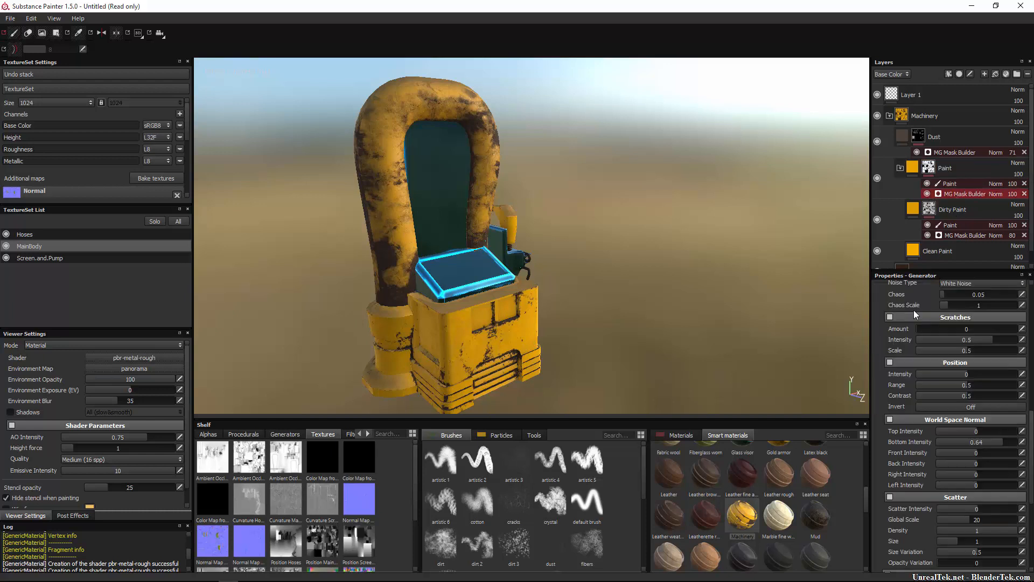
Adjust the MainBody Paint generator's level and set its contrast to 0.7 and grunge intensity to 0.23.
scroll(968, 372, up, 10)
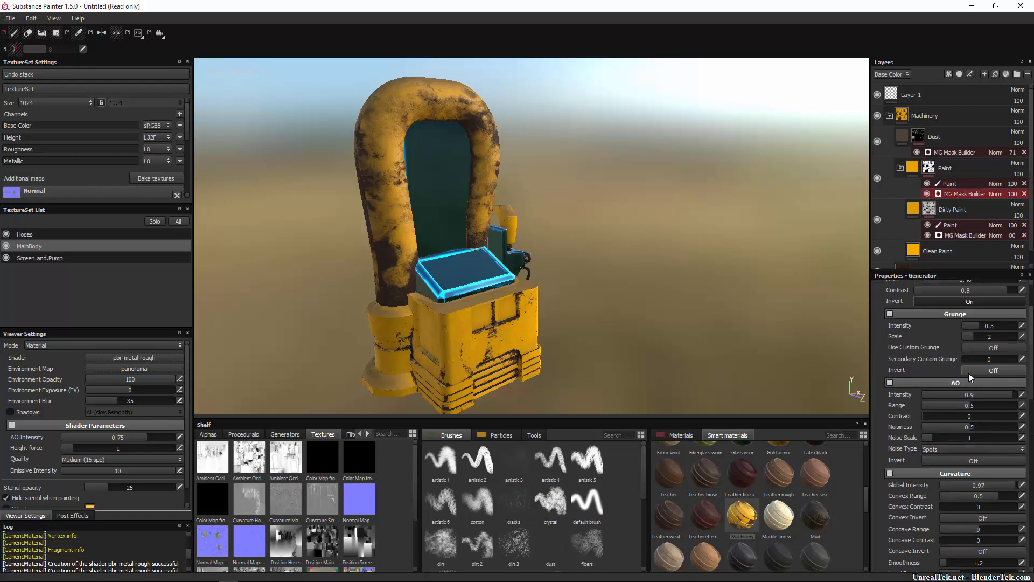
right_click(968, 371)
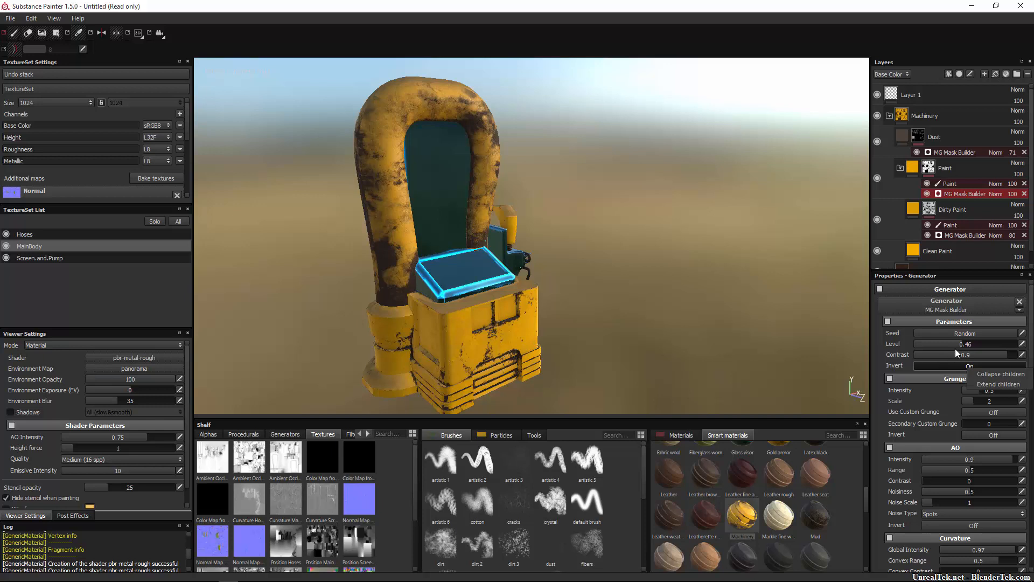
click(955, 348)
mouse_move(991, 349)
mouse_down()
mouse_move(1025, 350)
mouse_move(939, 356)
mouse_move(1024, 356)
mouse_move(986, 356)
mouse_move(1005, 333)
mouse_move(1018, 335)
mouse_move(939, 339)
mouse_move(969, 342)
mouse_up()
scroll(964, 409, down, 1)
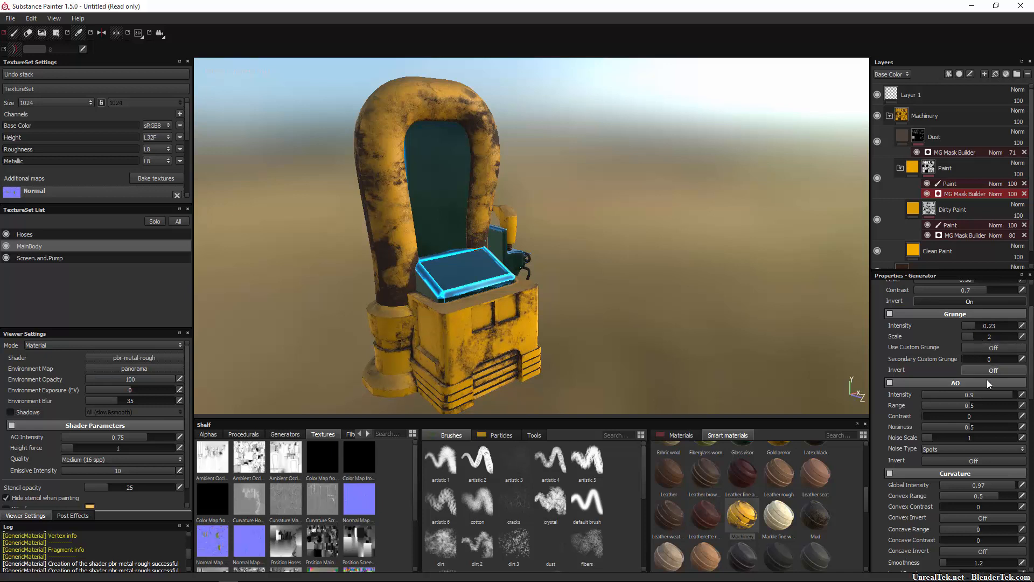
Set the MainBody Paint generator's AO intensity to 1, range to 0.76 and noisiness to 0.43.
scroll(983, 386, down, 3)
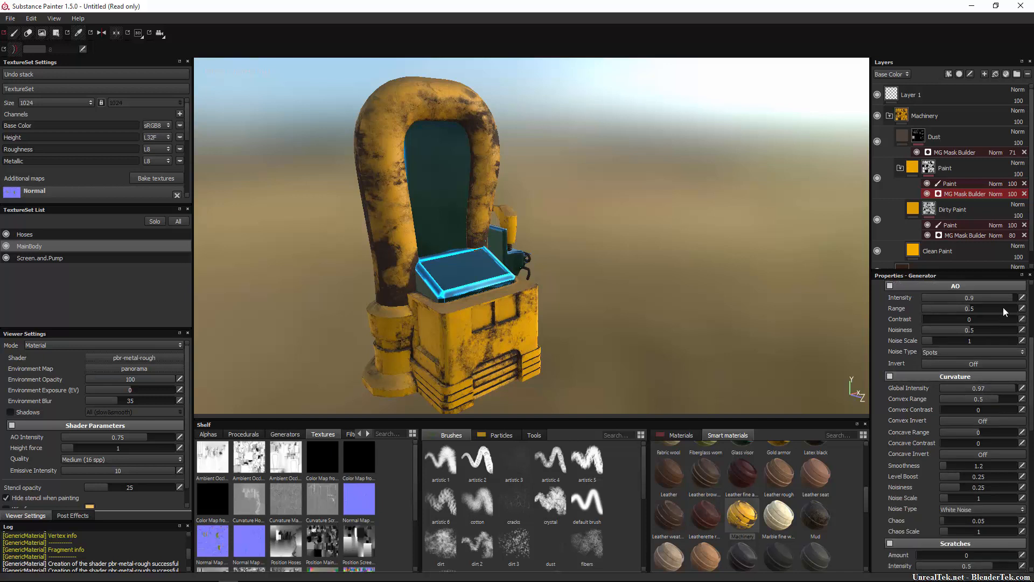
drag(1004, 300, 1033, 303)
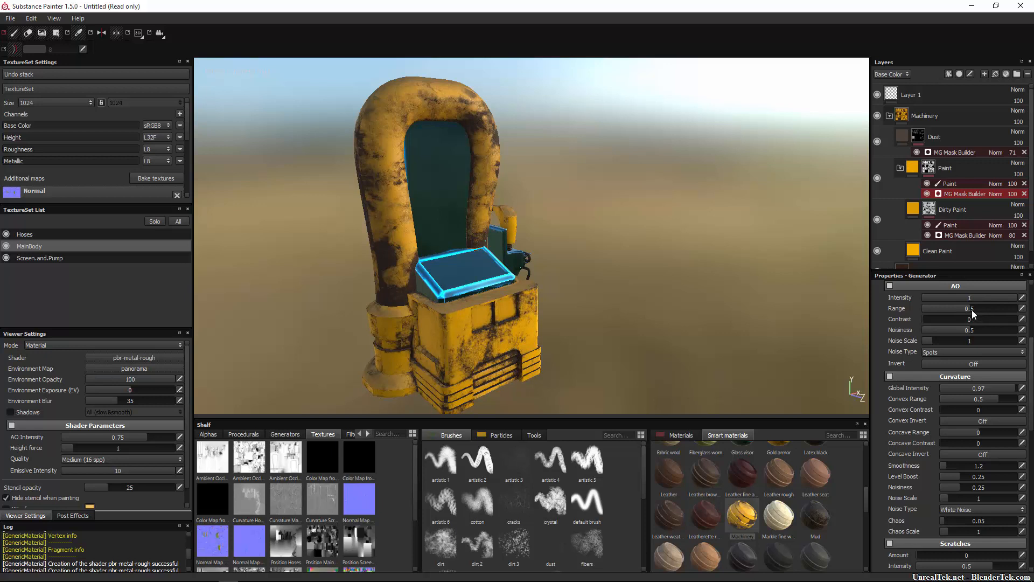
drag(975, 310, 920, 326)
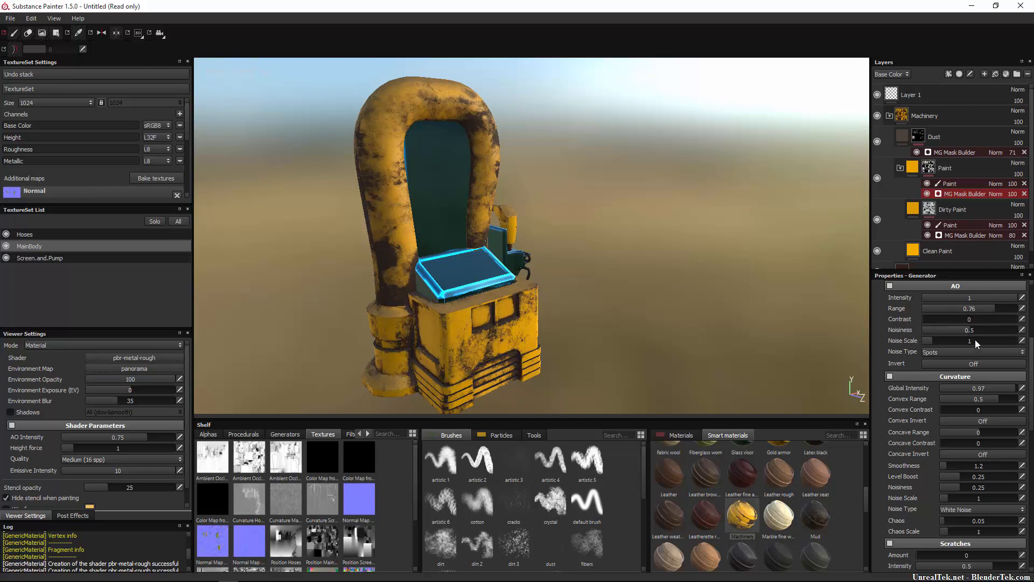
drag(968, 333, 942, 340)
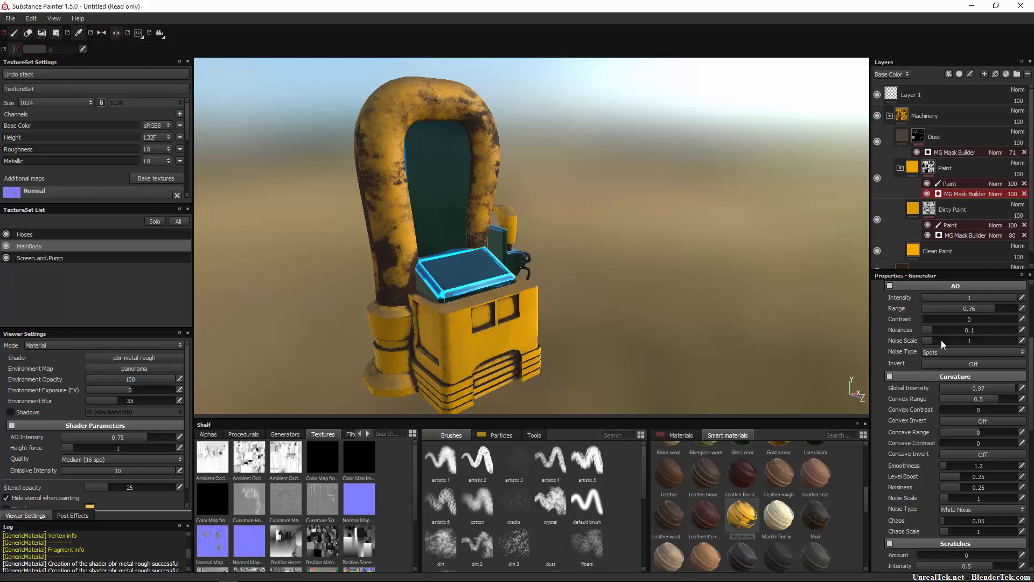
drag(1025, 351, 963, 350)
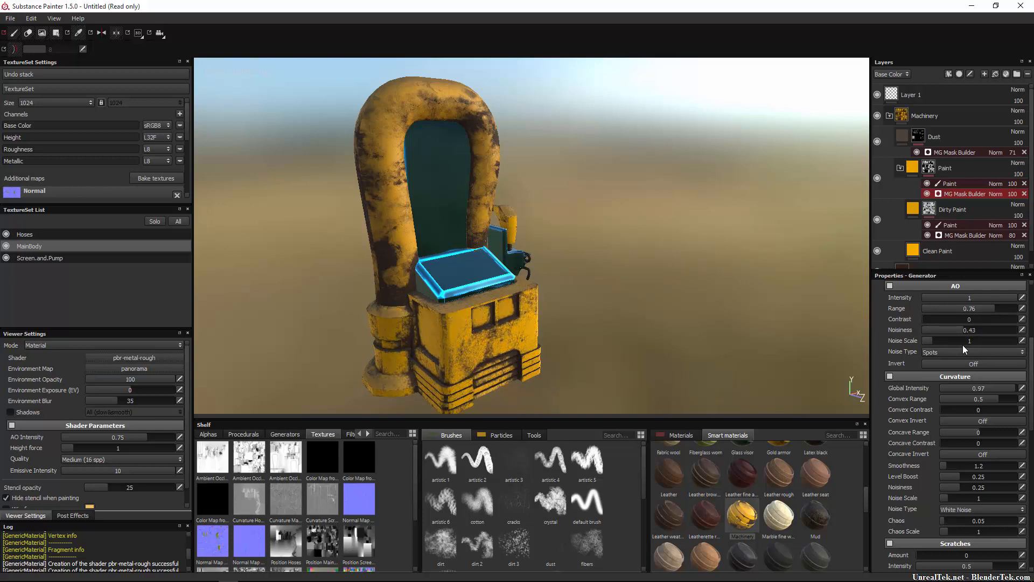
Set the MainBody Paint generator's curvature concave range to -0.87, chaos to 0.06 and scratches amount to 4096.
scroll(979, 381, down, 3)
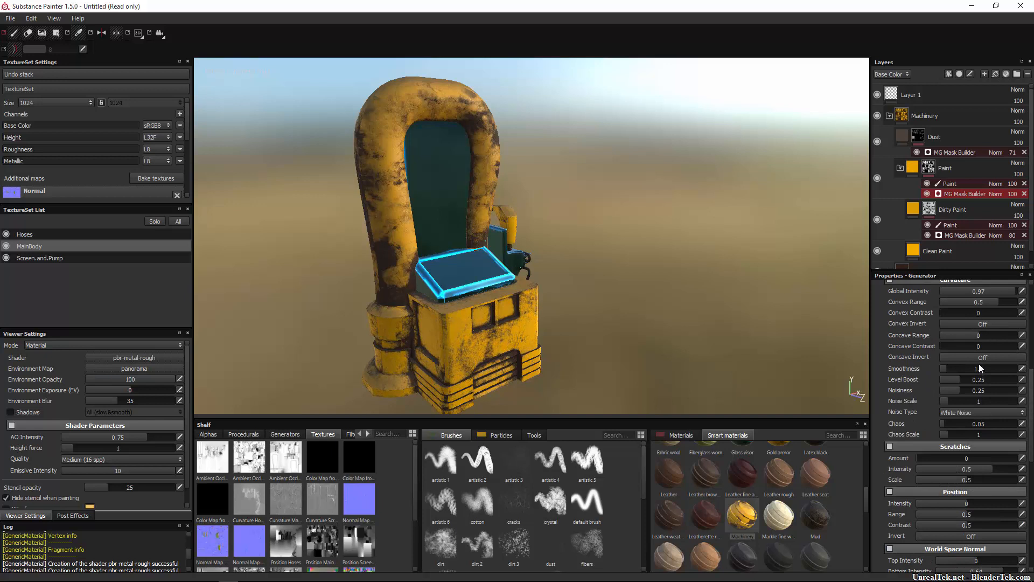
drag(976, 338, 947, 353)
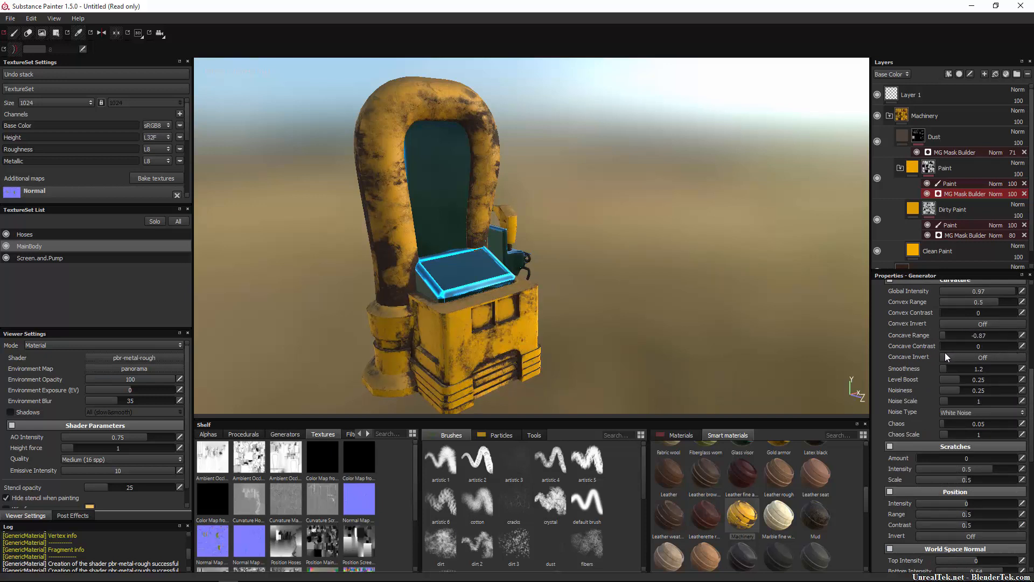
scroll(960, 368, down, 4)
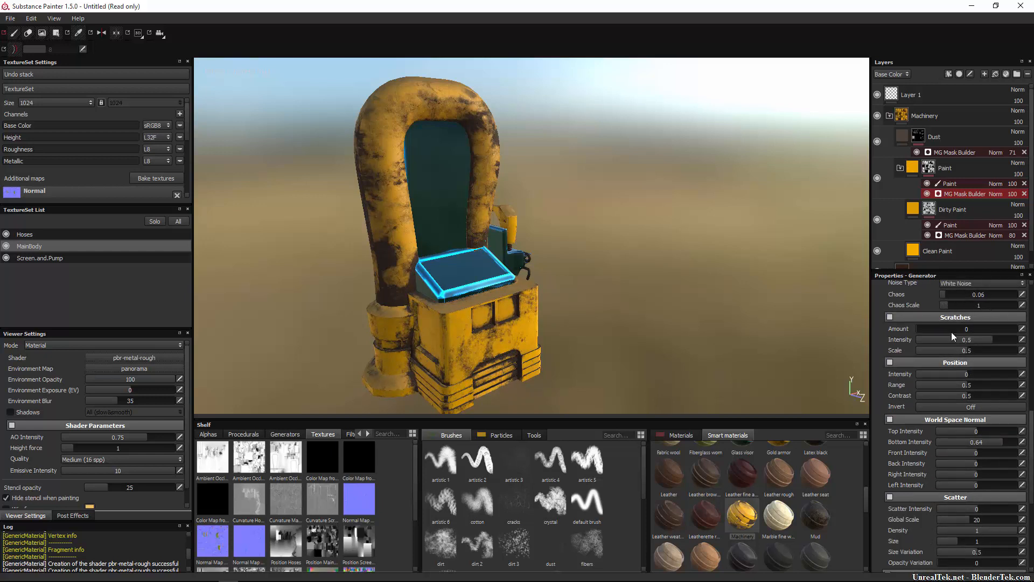
drag(933, 328, 1015, 328)
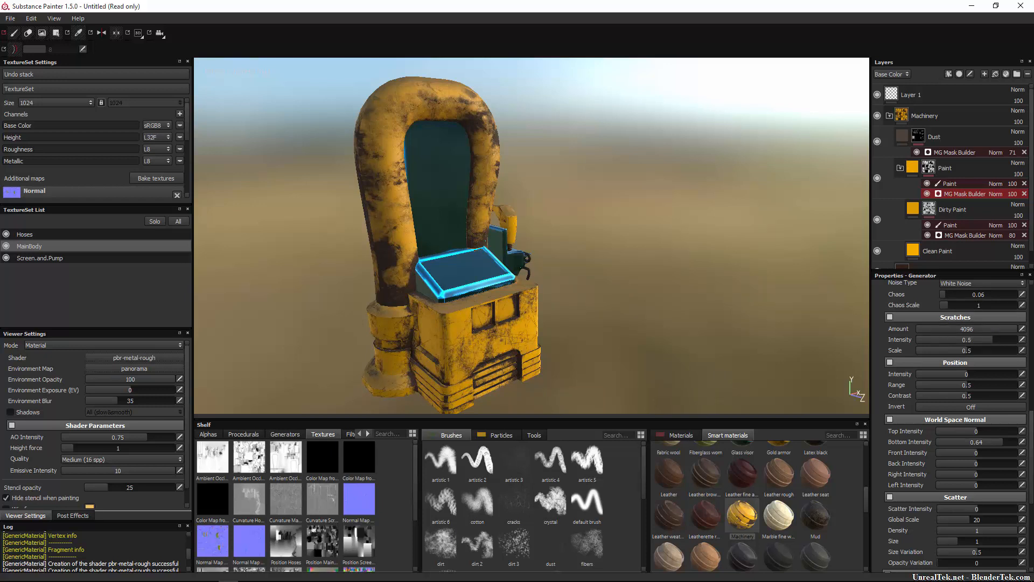
Set the MainBody Paint generator's scratches intensity to -0.25, scale to 0.45 and amount to 1730.
click(955, 341)
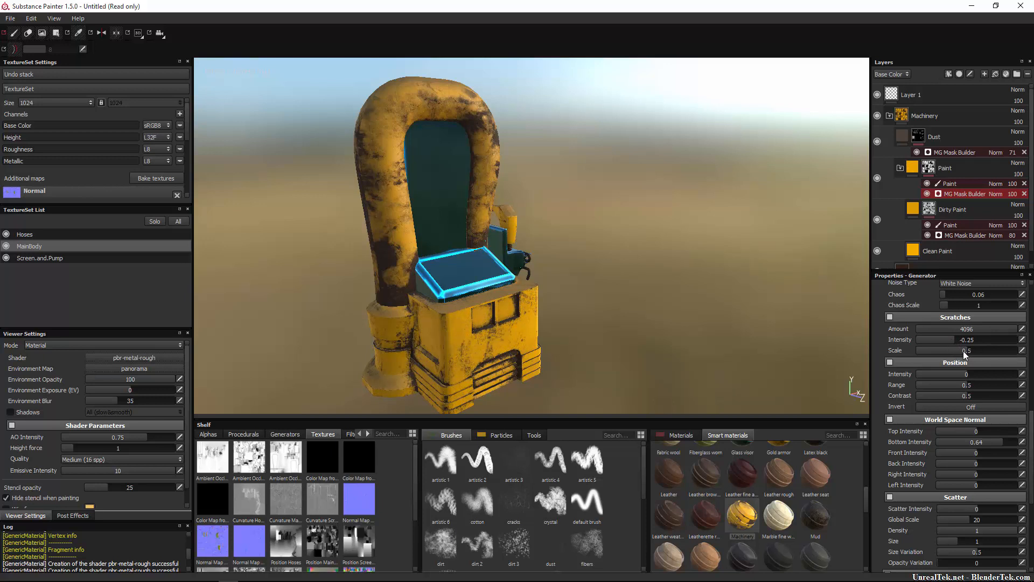
drag(952, 353, 961, 329)
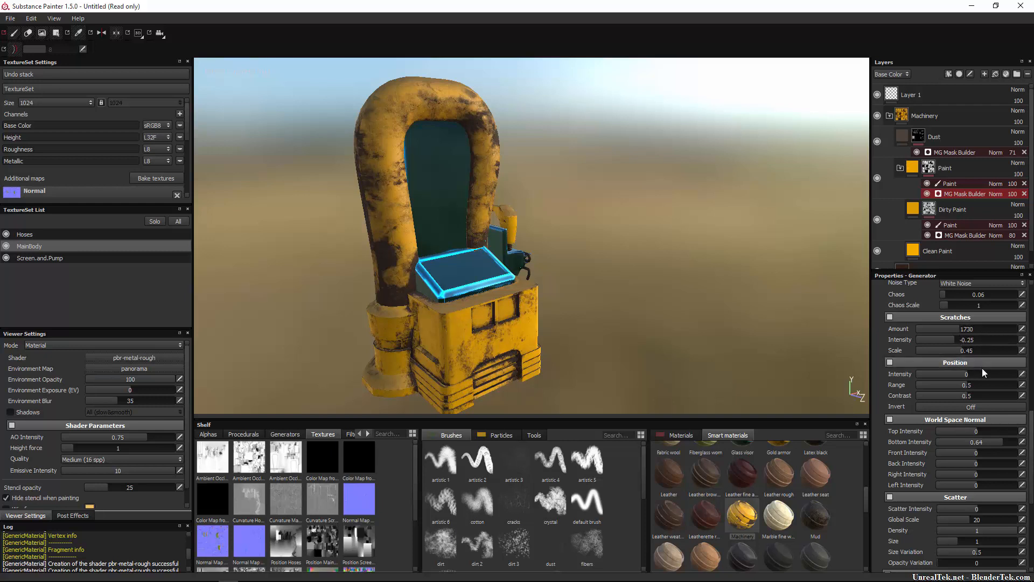
Set the Paint generator's world space normal intensities to 0.28 top, -0.41 bottom, -0.03 front, 0.04 back, 0.19 right and -0.36 left.
scroll(982, 371, down, 1)
scroll(979, 376, down, 2)
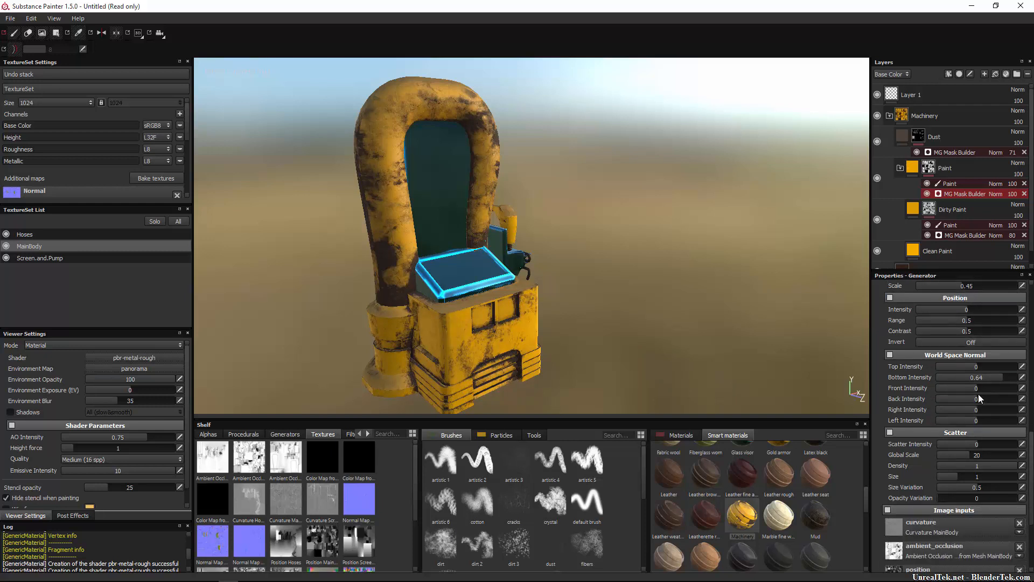
mouse_move(979, 334)
mouse_down()
mouse_move(1004, 341)
mouse_move(988, 344)
mouse_up()
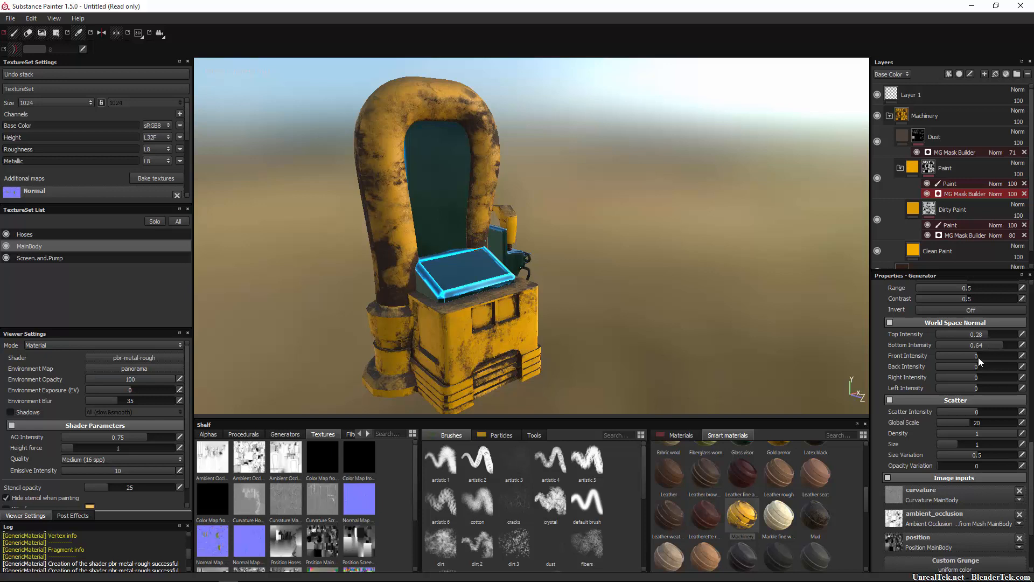
mouse_move(987, 348)
mouse_down()
mouse_move(924, 353)
mouse_move(1000, 362)
mouse_move(975, 363)
mouse_move(991, 368)
mouse_move(978, 369)
mouse_move(984, 380)
mouse_up()
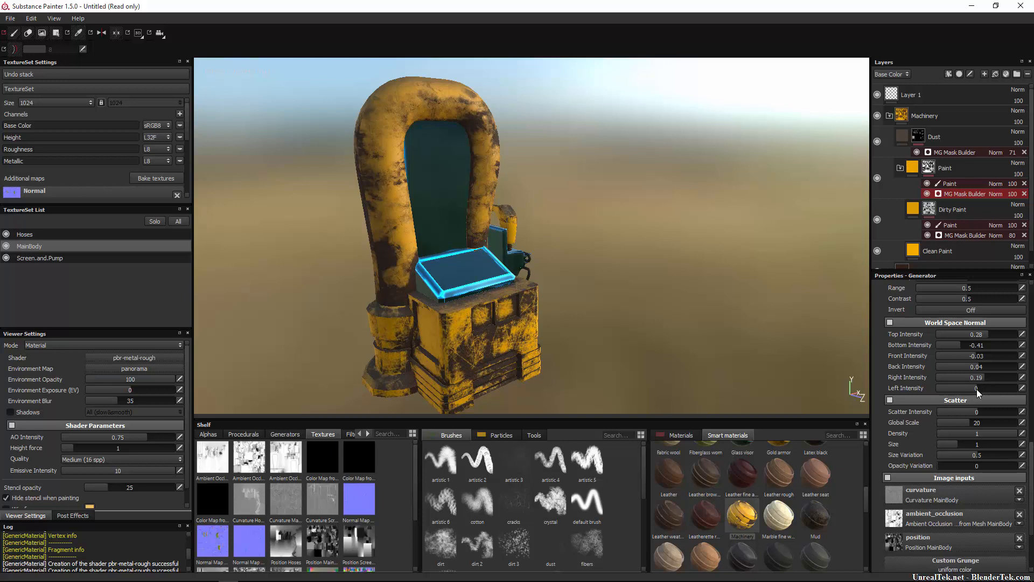
drag(977, 389, 963, 390)
scroll(981, 420, down, 1)
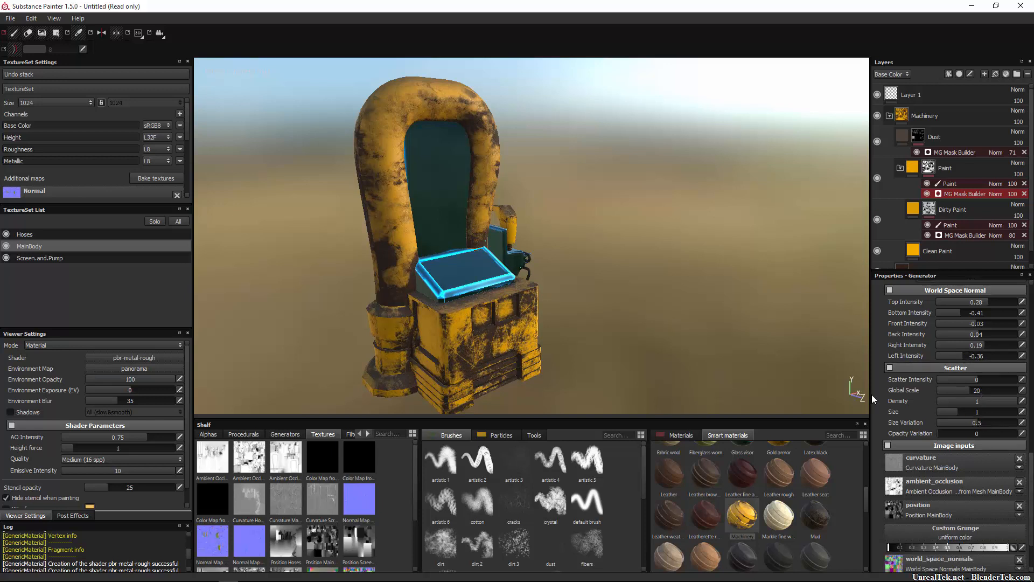
alt+drag(536, 281, 291, 266)
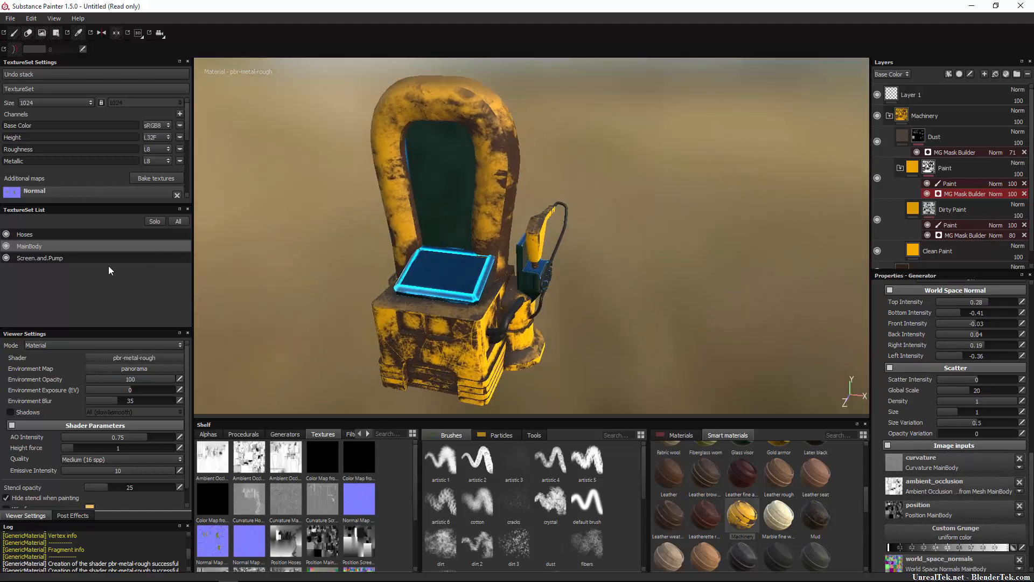
Switch to the Screen.and.Pump texture set and save the project as FurturisticGasPump_Tutorial_04.
click(36, 236)
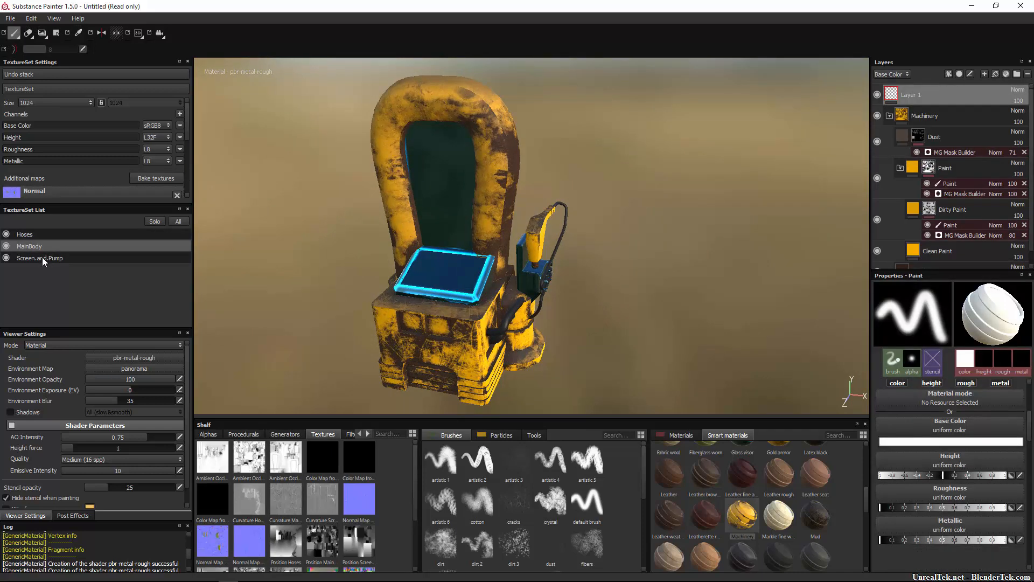
click(42, 257)
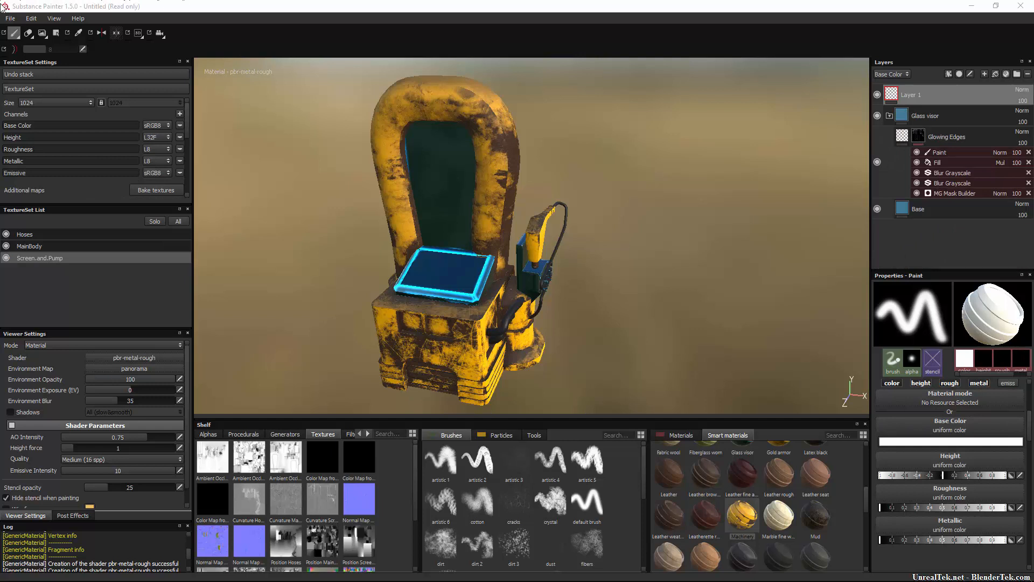
click(10, 19)
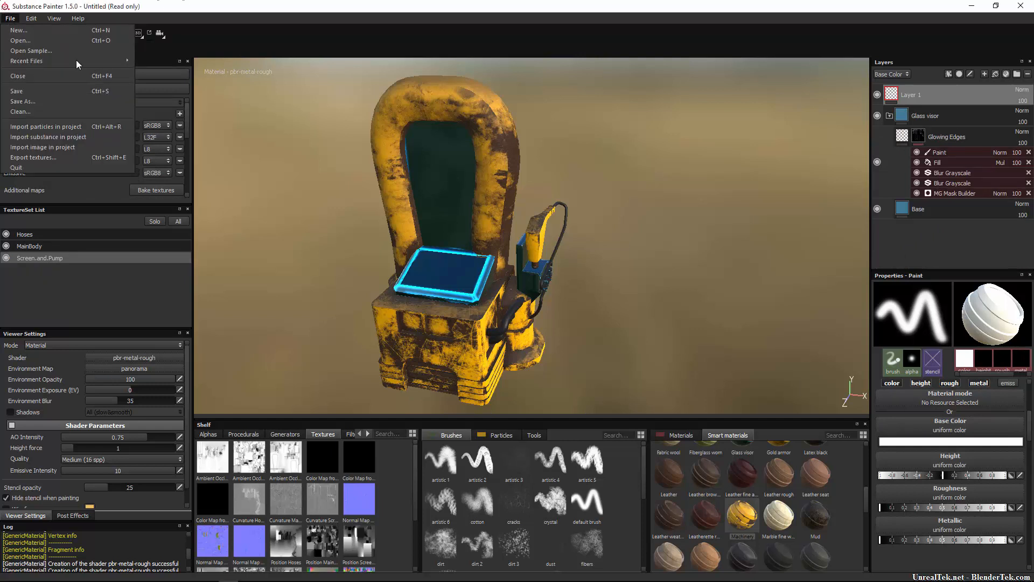
click(57, 102)
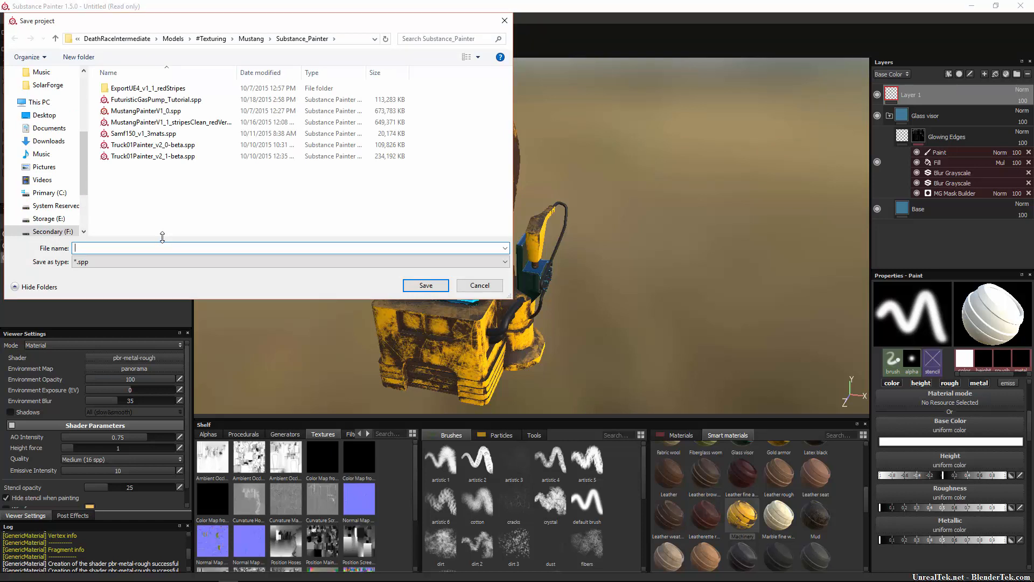
text(Furturei)
key(Return)
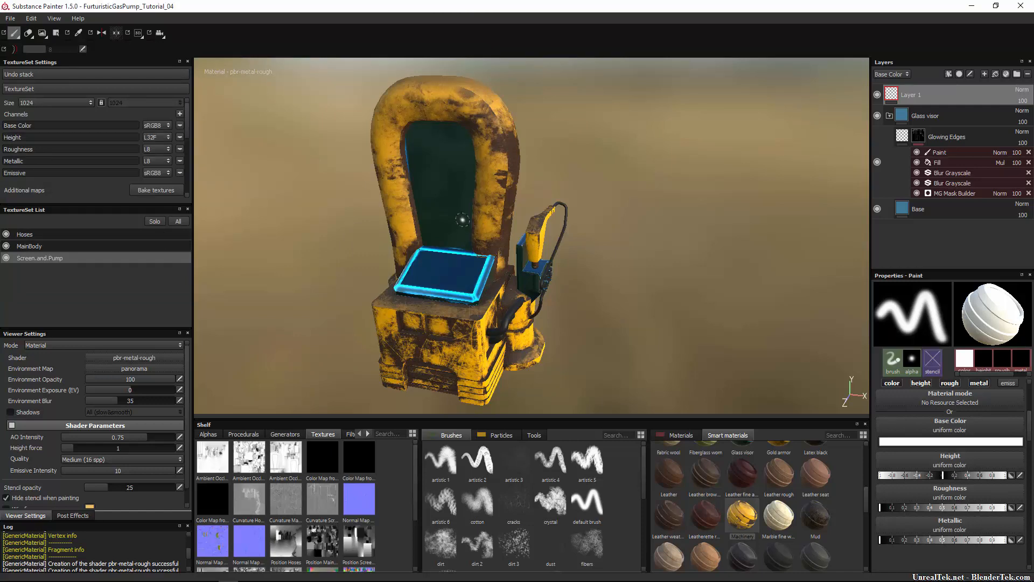
Set the viewer's environment opacity to 0 to hide the panorama behind the gas pump.
alt+drag(462, 221, 432, 242)
alt+drag(371, 231, 120, 263)
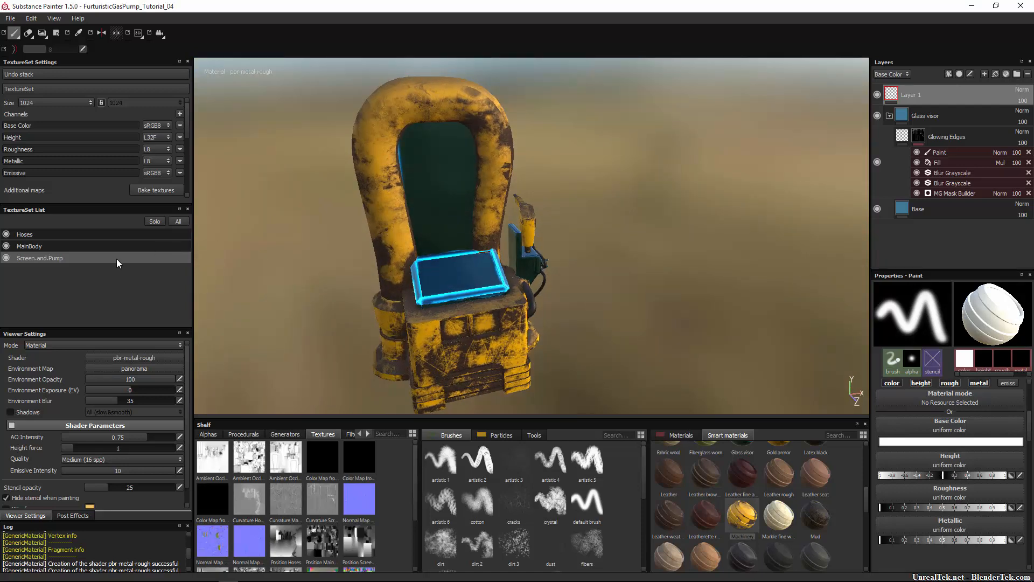
drag(139, 383, 97, 383)
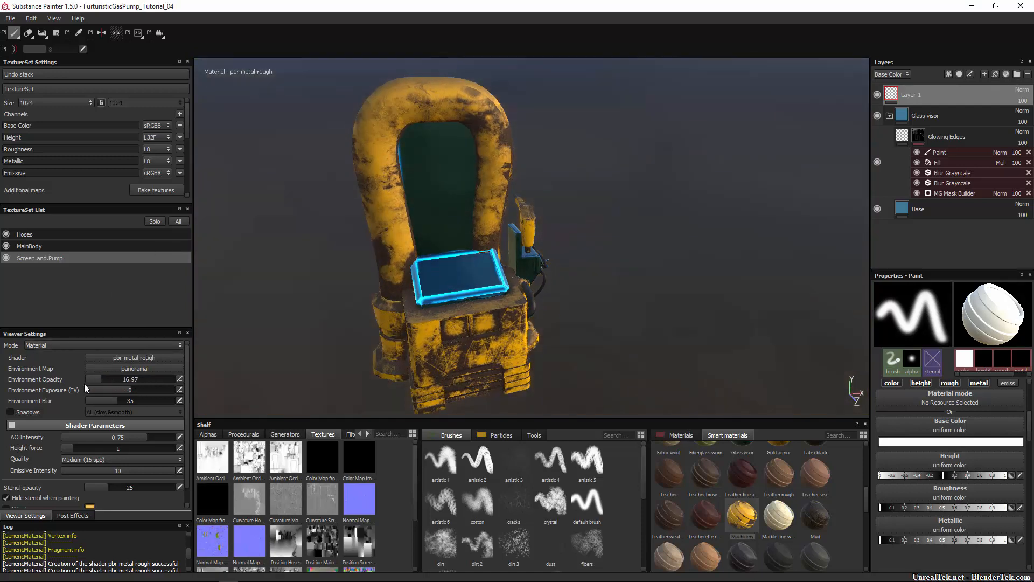
Examine the glowing screen edges, pump nozzle and its holder up close and from several angles.
alt+drag(446, 273, 414, 254)
alt+middle_drag(416, 255, 505, 222)
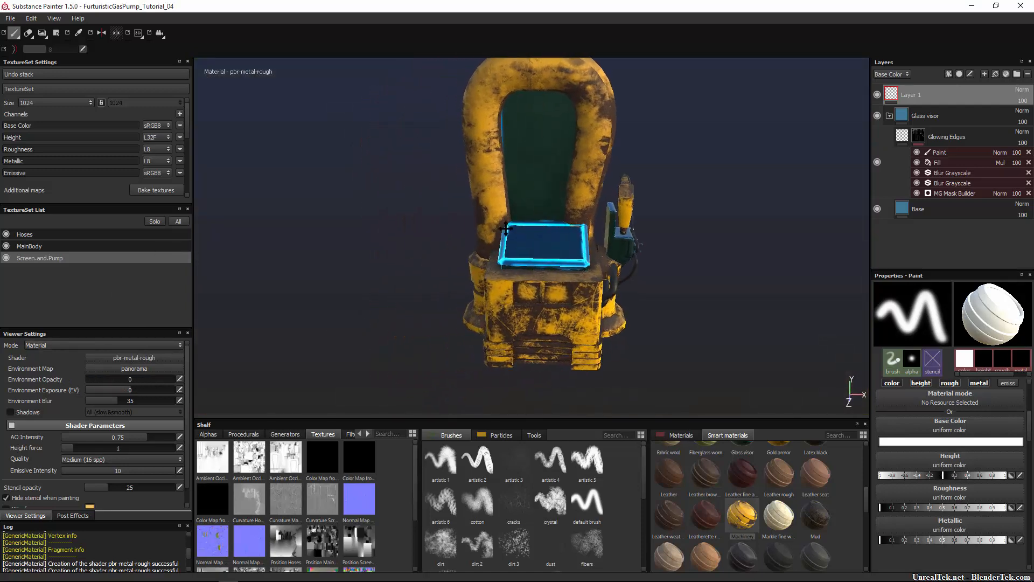
alt+drag(505, 222, 651, 236)
scroll(568, 214, up, 4)
alt+middle_drag(651, 236, 464, 228)
alt+right_drag(447, 213, 468, 252)
alt+drag(477, 238, 638, 233)
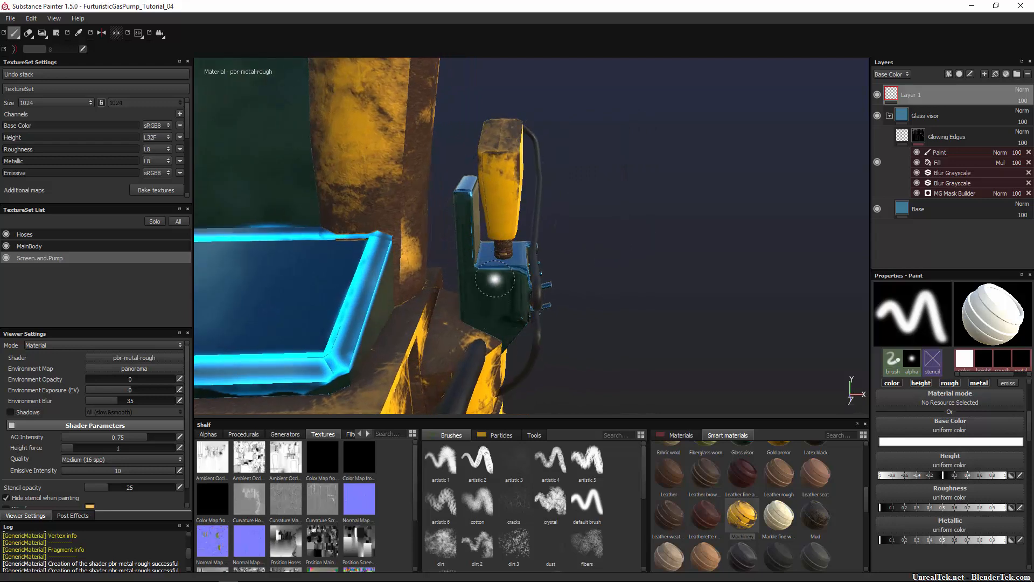
alt+right_drag(488, 287, 485, 175)
alt+drag(557, 181, 475, 180)
alt+middle_drag(481, 176, 555, 200)
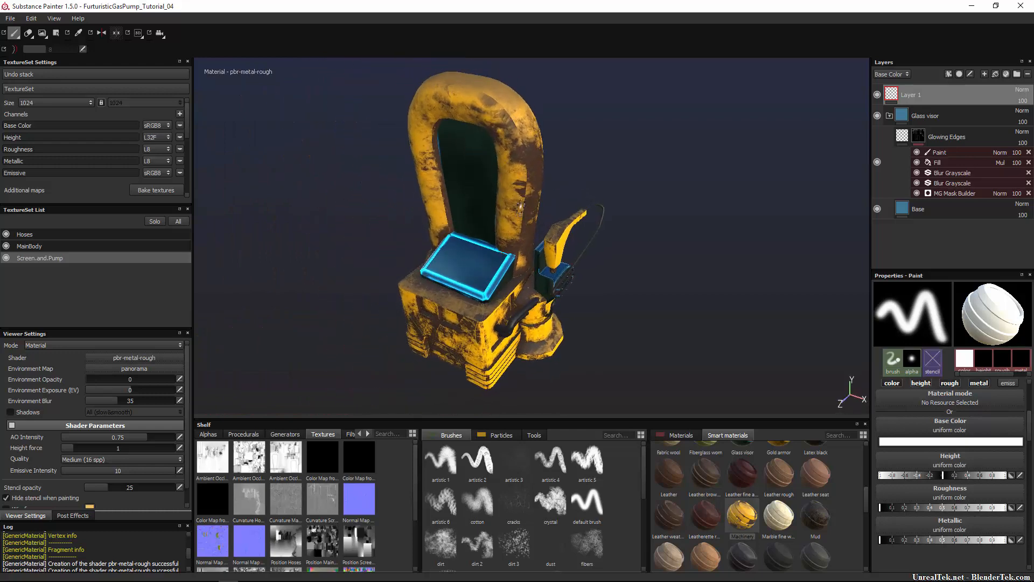
Isolate the Screen.and.Pump texture set and show the full model again several times, and inspect the finished gas pump from different angles.
key(alt+q)
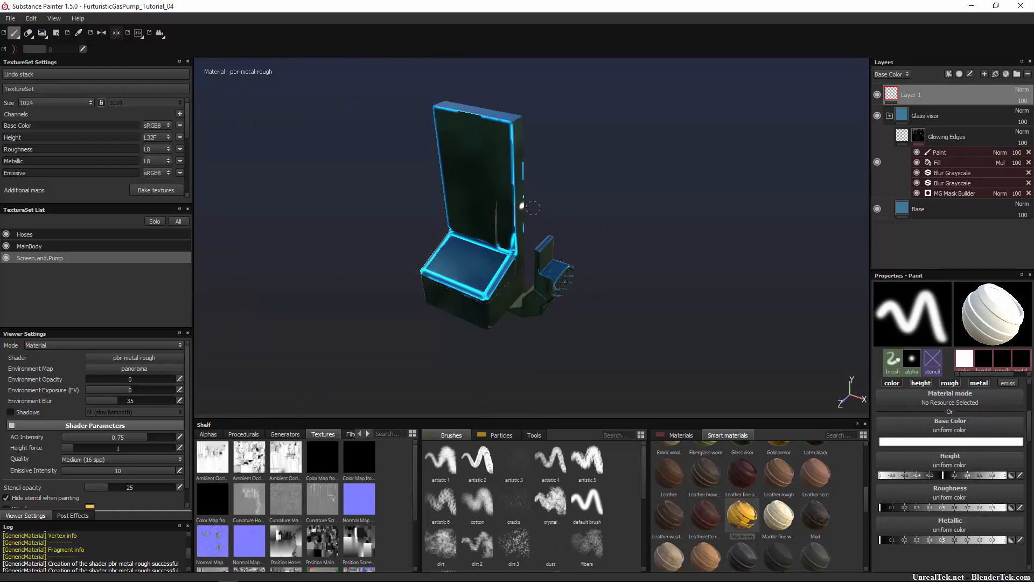
key(alt+q)
key(alt+q)
key(alt+q)
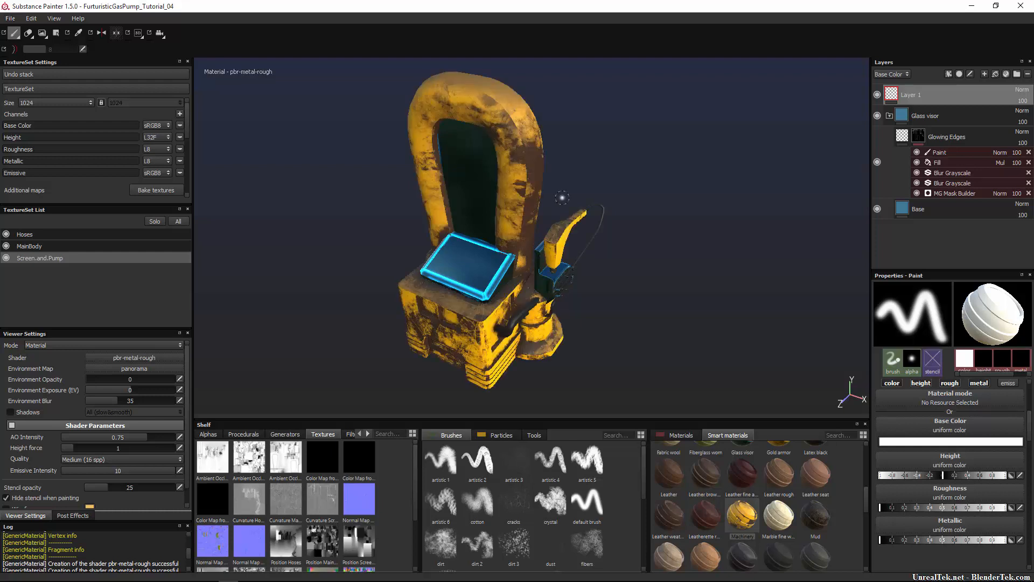
key(alt+q)
key(alt+q)
alt+drag(641, 301, 695, 268)
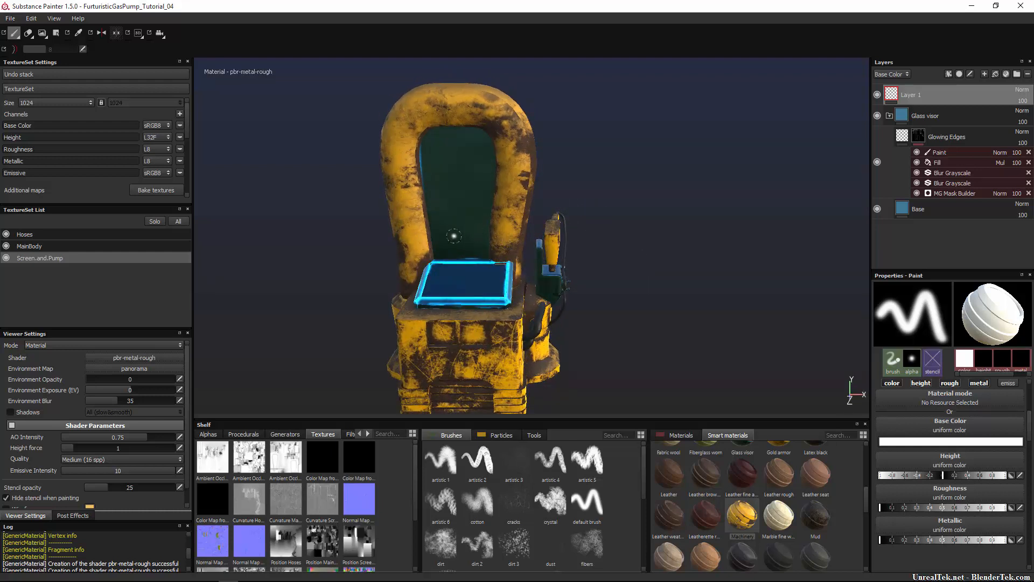
mouse_move(627, 268)
alt+mouse_down()
mouse_move(677, 270)
mouse_move(691, 238)
mouse_move(656, 234)
mouse_move(729, 248)
mouse_move(656, 270)
mouse_move(468, 249)
mouse_move(656, 232)
alt+mouse_up()
alt+middle_drag(655, 231, 631, 274)
alt+drag(631, 275, 655, 276)
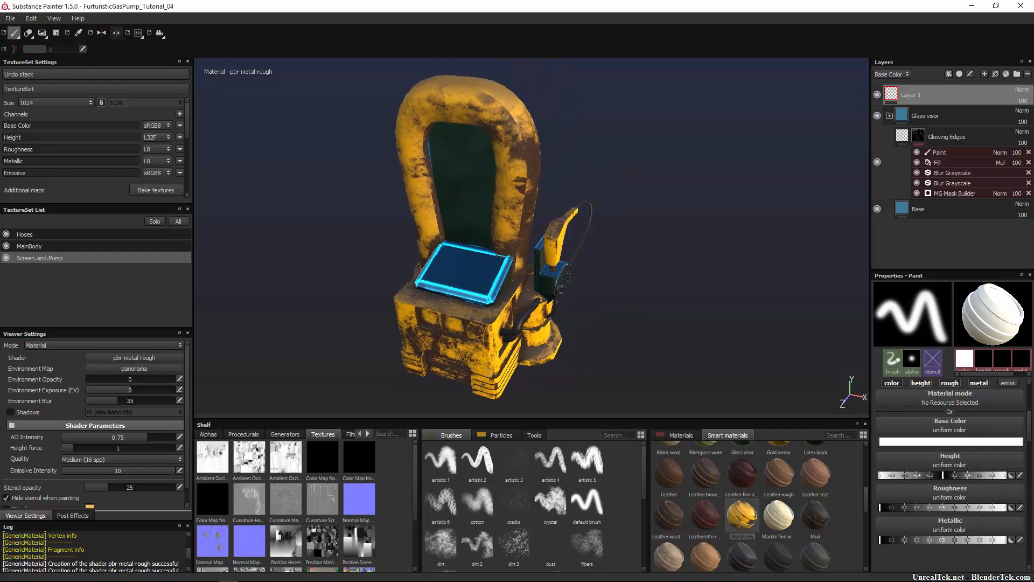